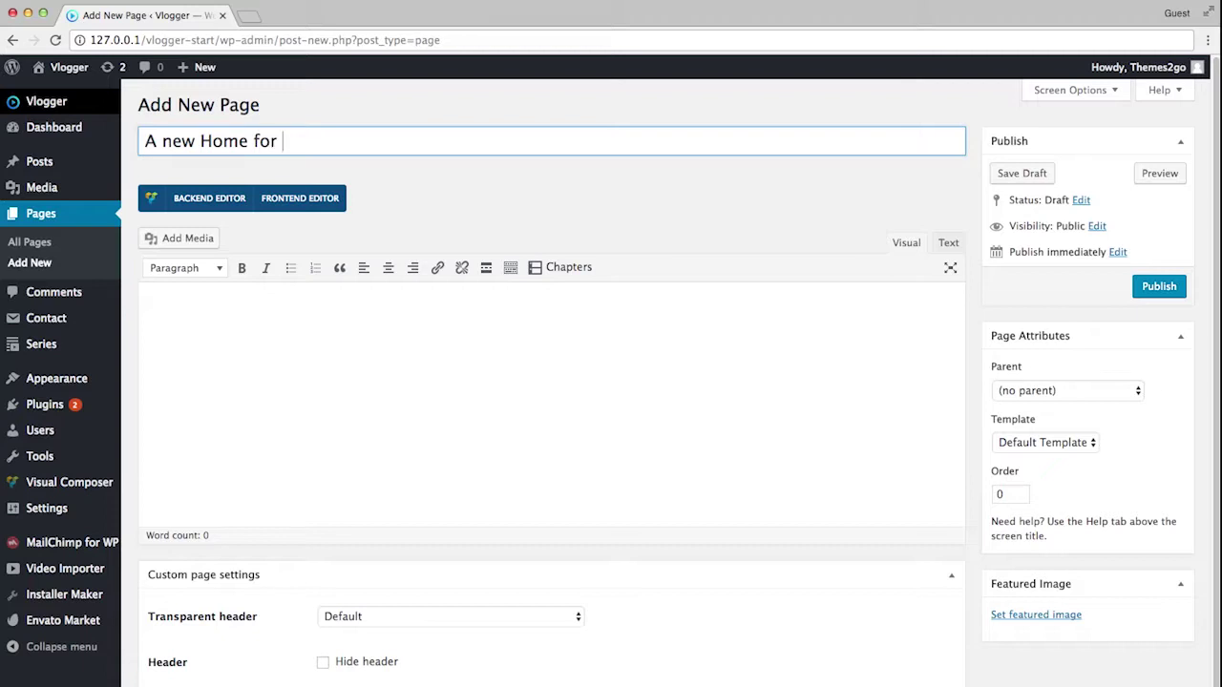
Finish the page title and set the page template to Page Fullwidth
left_click(349, 373)
left_click(1068, 442)
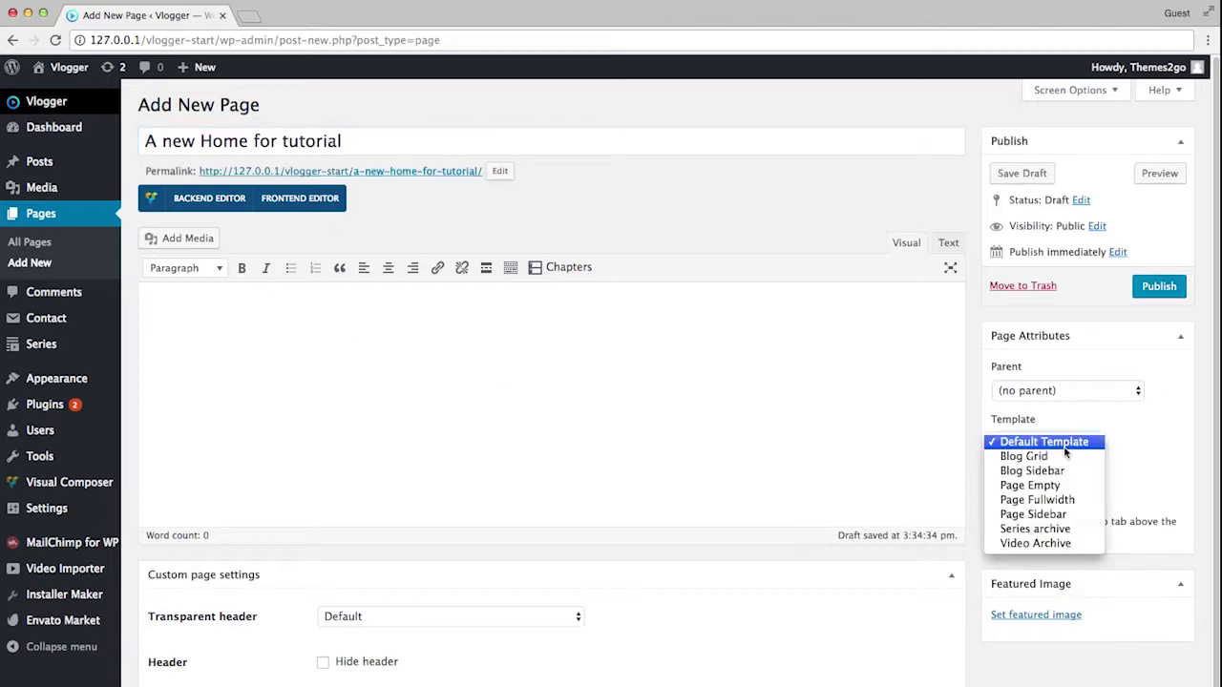
left_click(1045, 499)
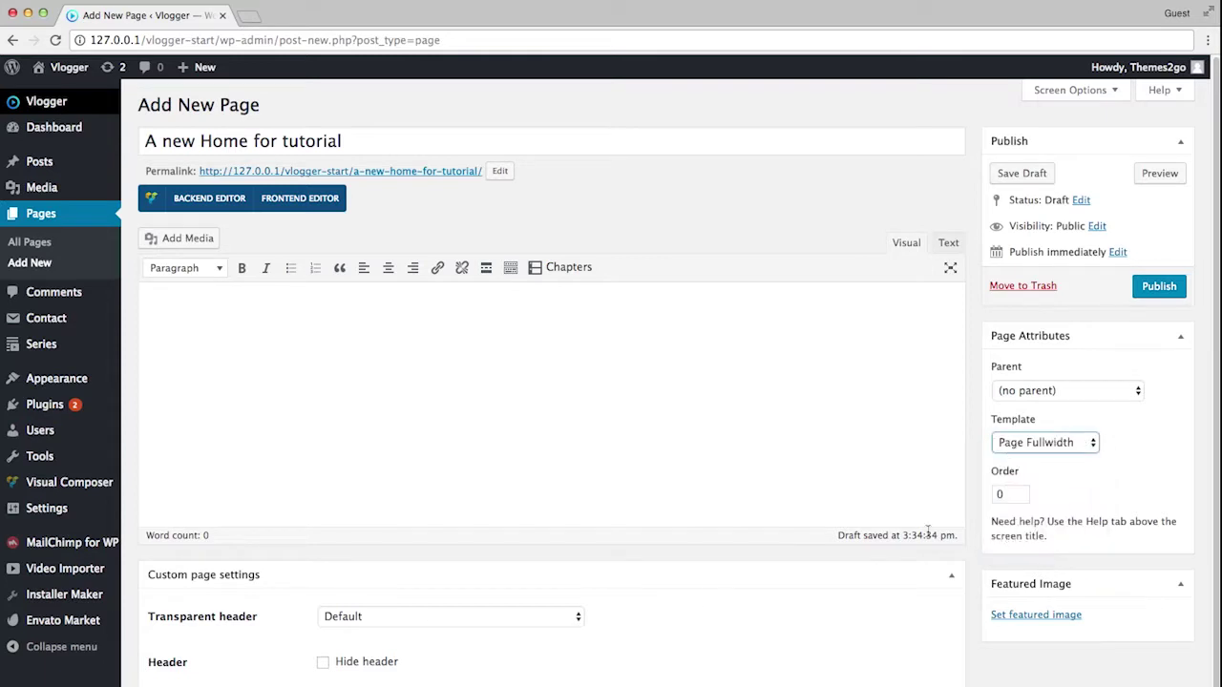
In the custom page settings, hide the header and set the transparent header option to Transparent
left_click(322, 665)
left_click(388, 621)
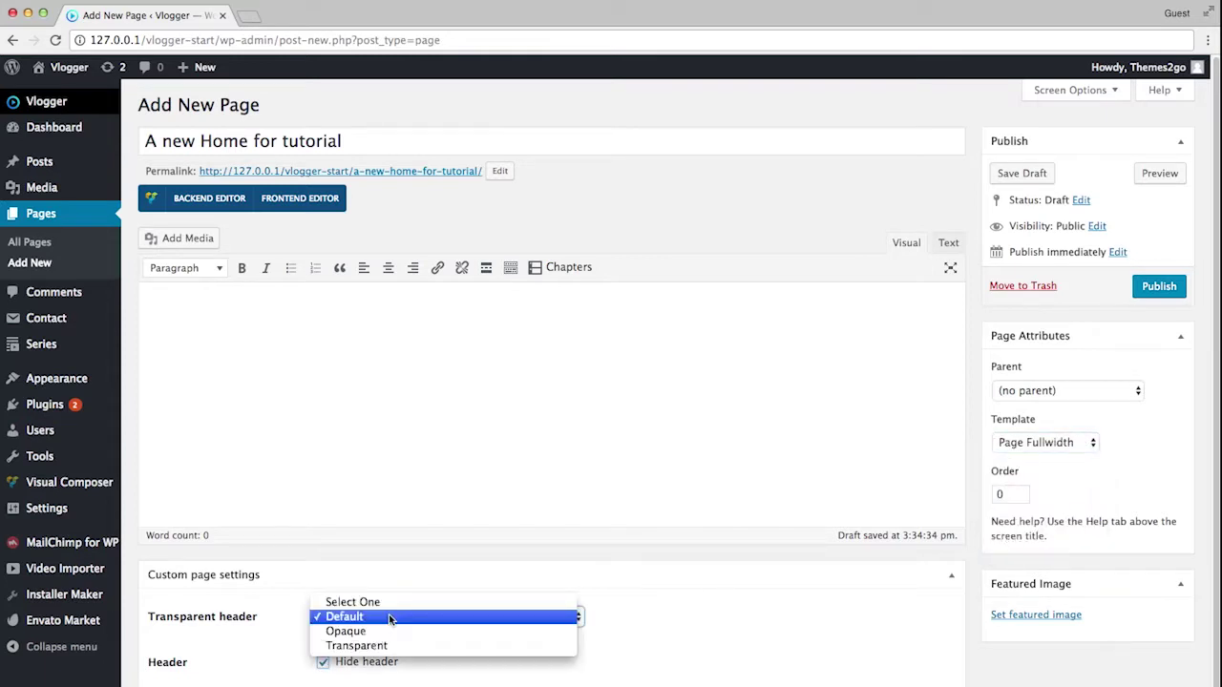
left_click(391, 644)
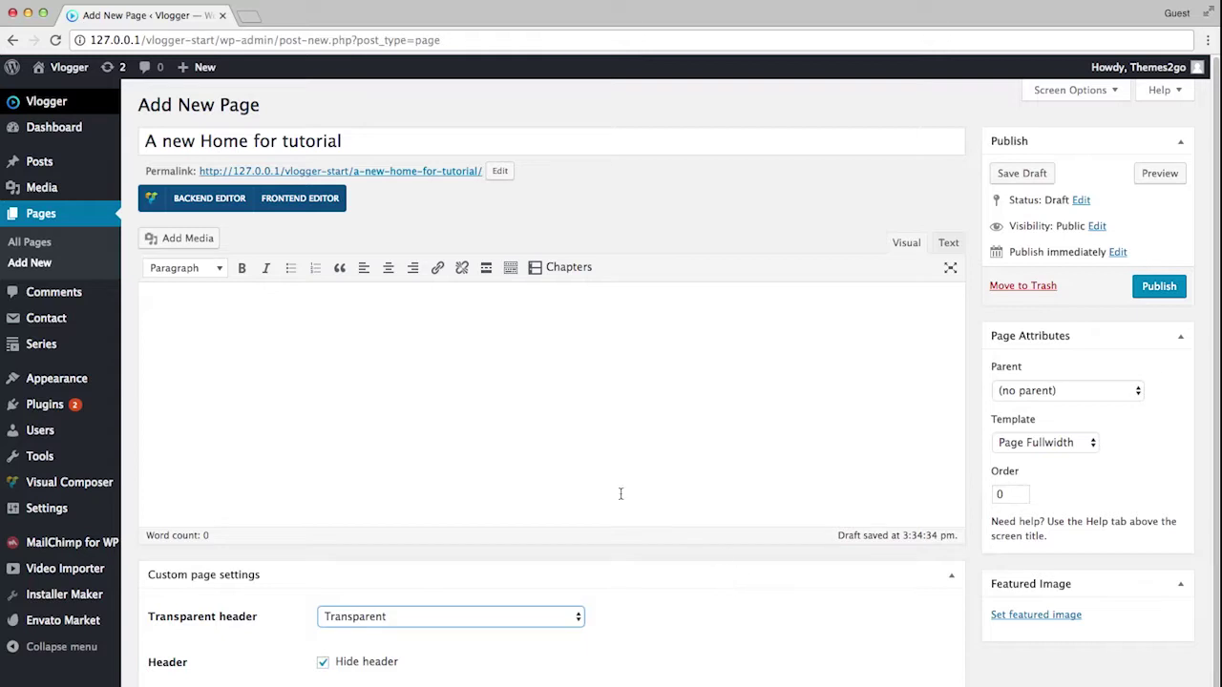
Switch the page to the backend editor, add a first row and save the draft
left_click(232, 197)
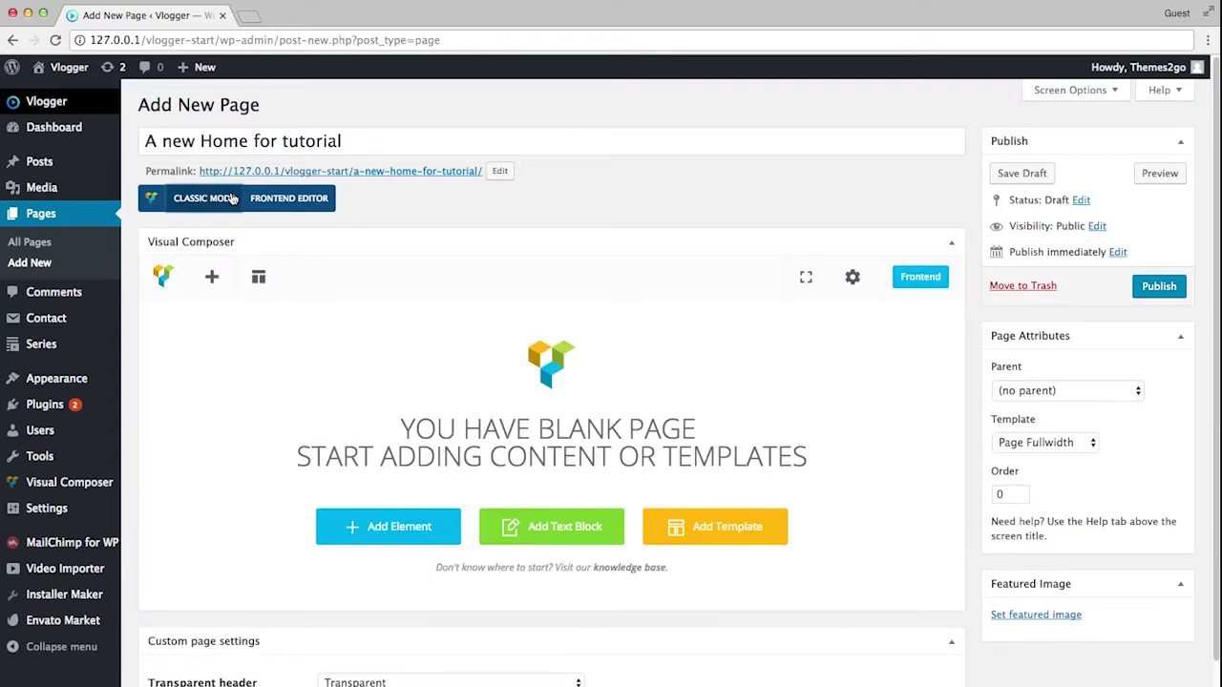
left_click(372, 537)
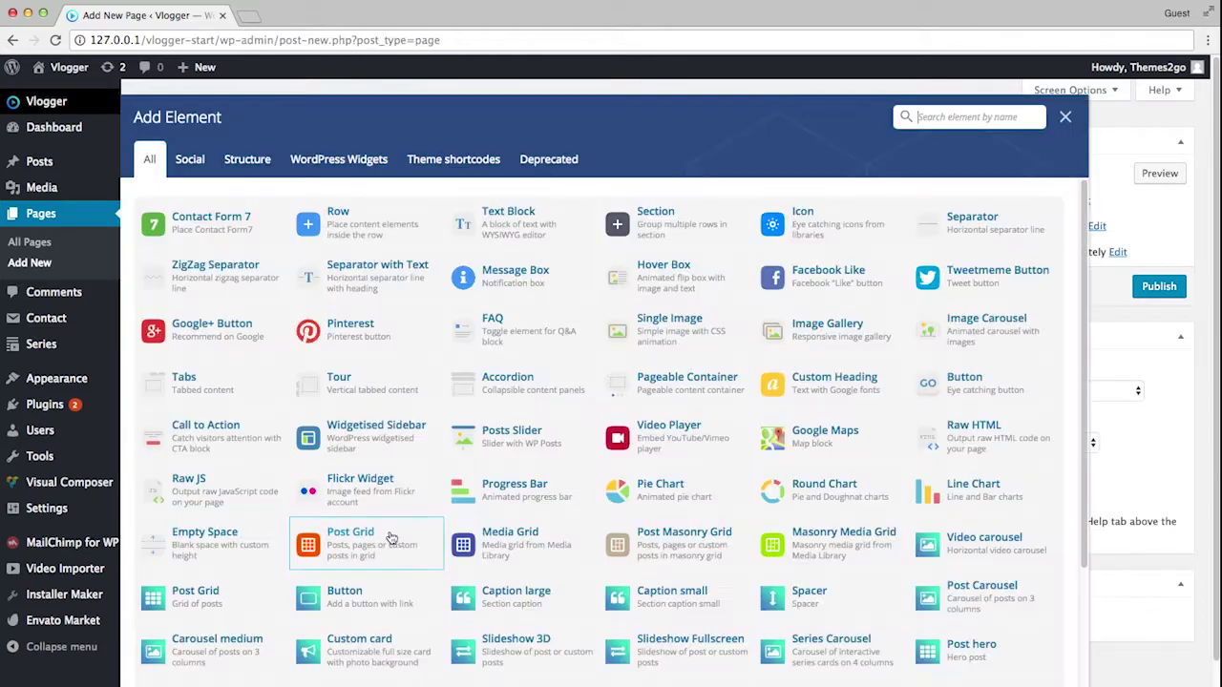
left_click(328, 222)
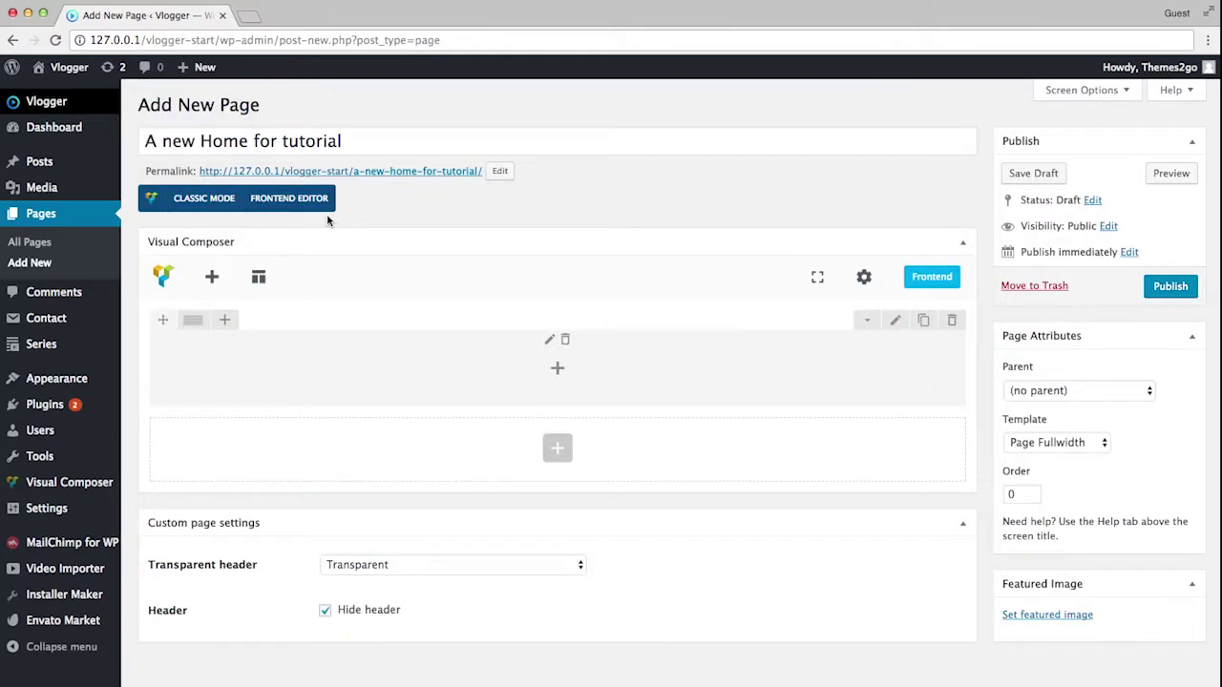
left_click(1054, 174)
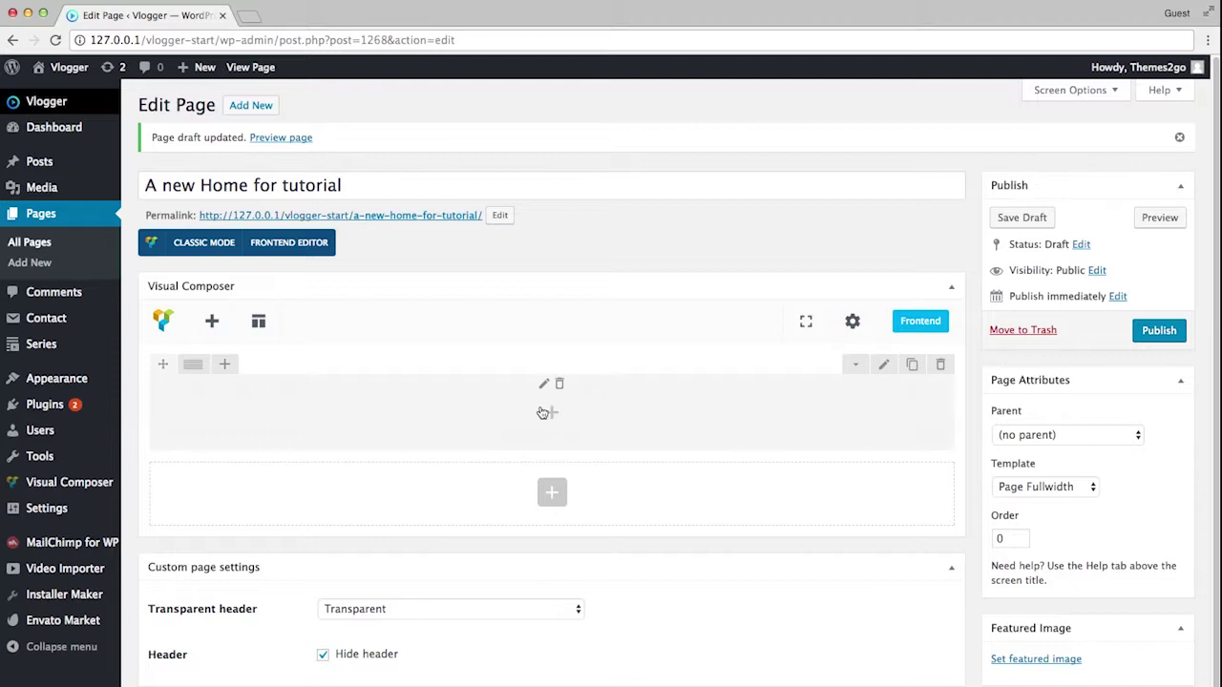
Add a Slideshow Fullscreen element to the row with a quantity of 4 posts and save its settings
left_click(553, 413)
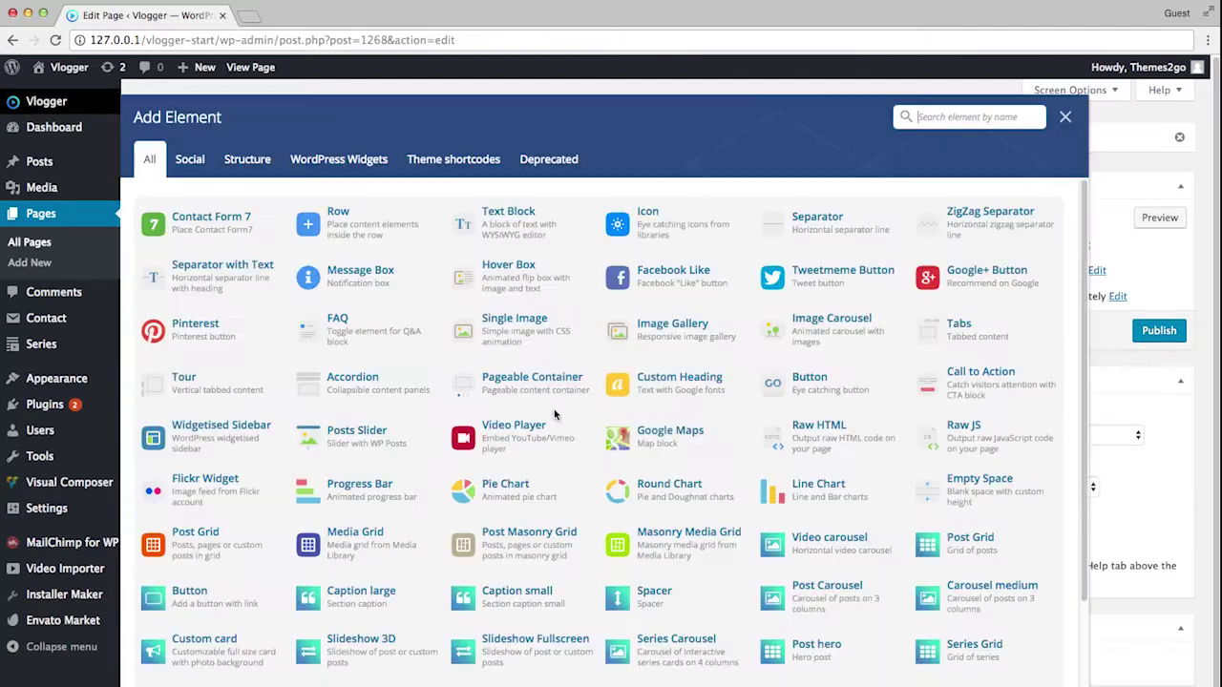
left_click(565, 662)
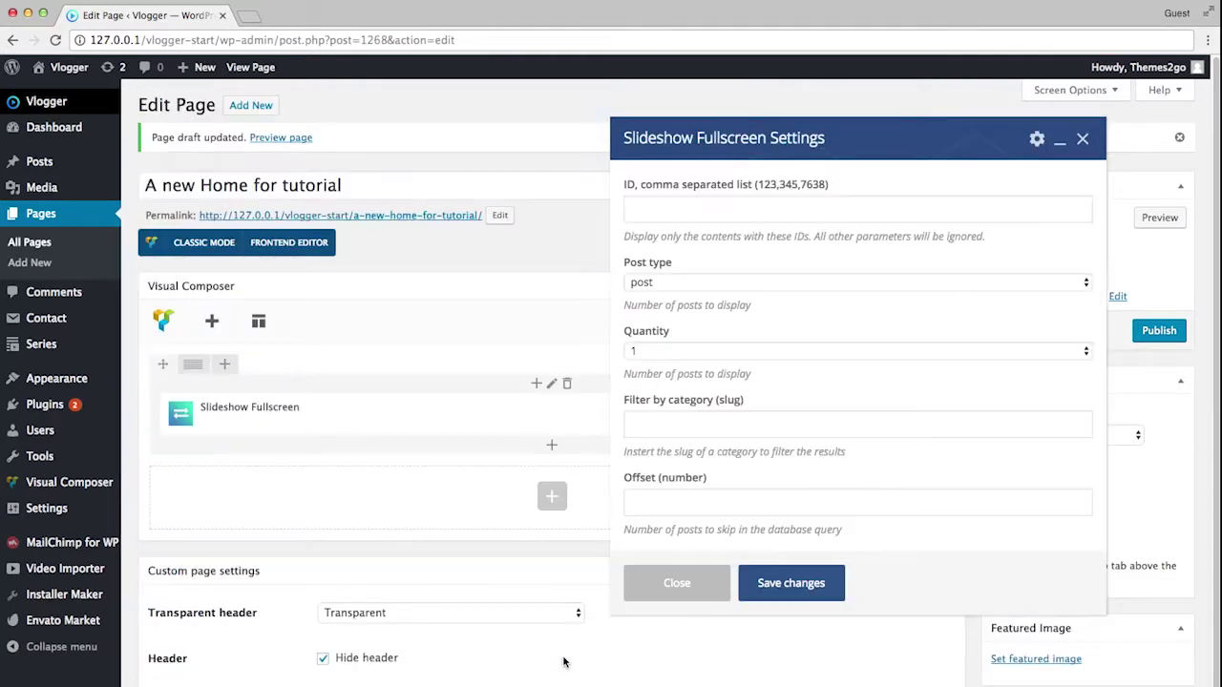
left_click(687, 360)
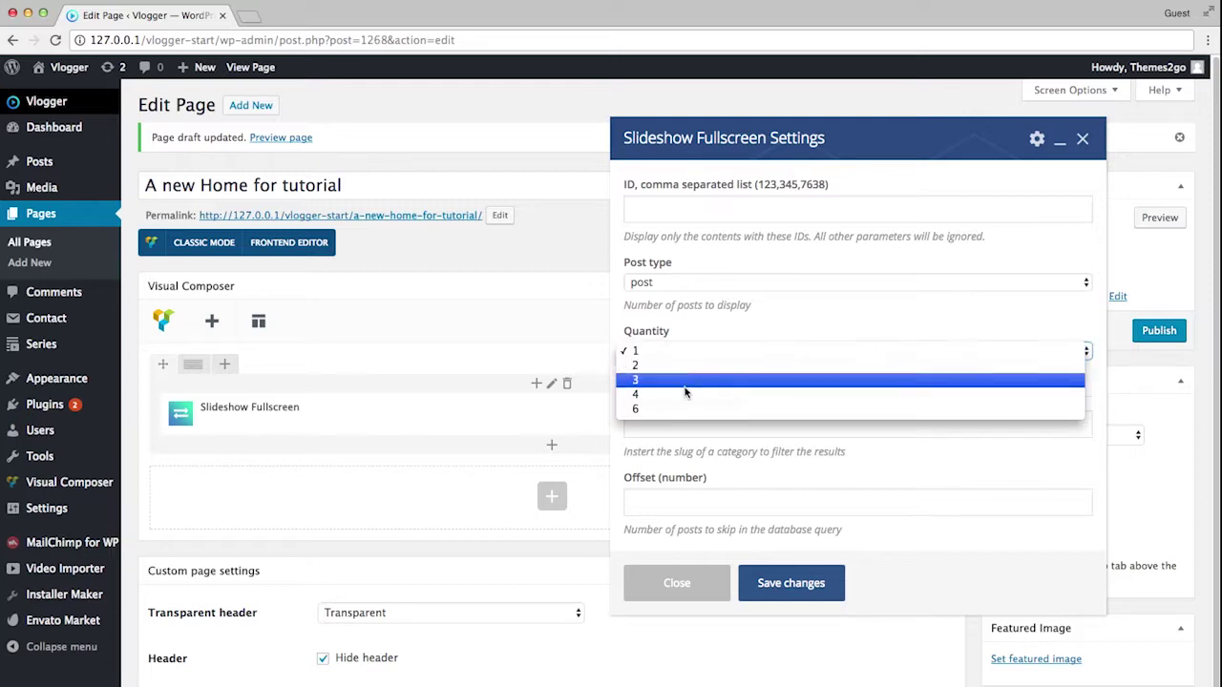
left_click(684, 396)
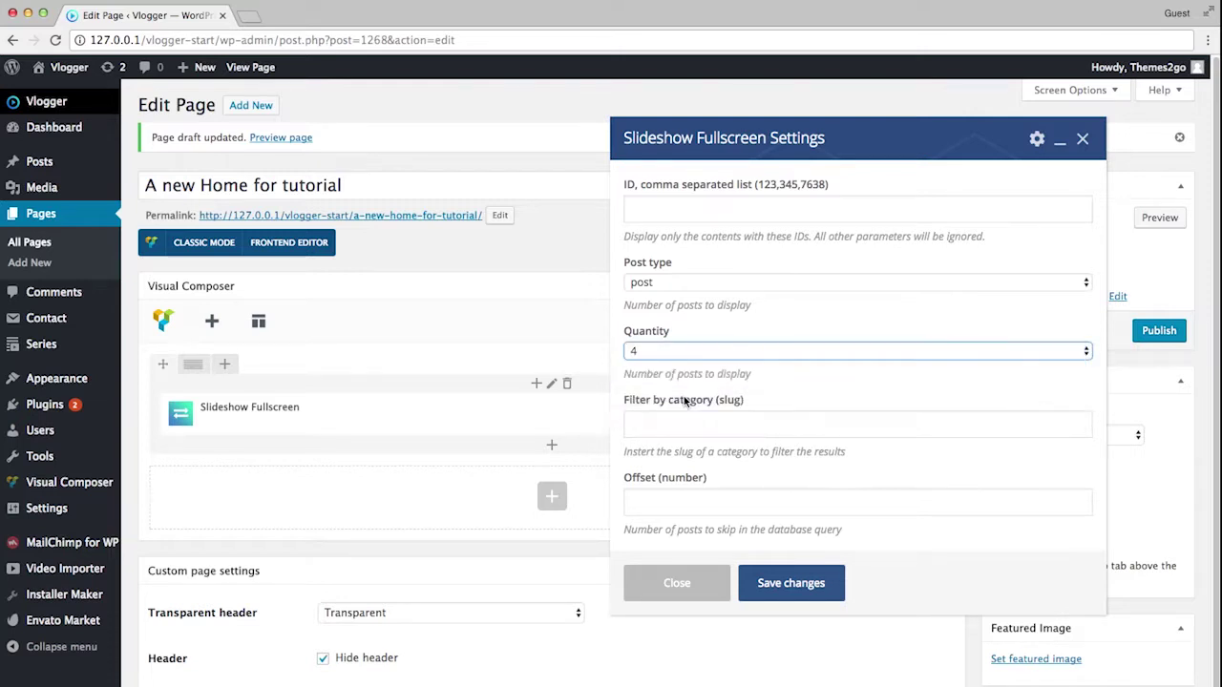
left_click(782, 584)
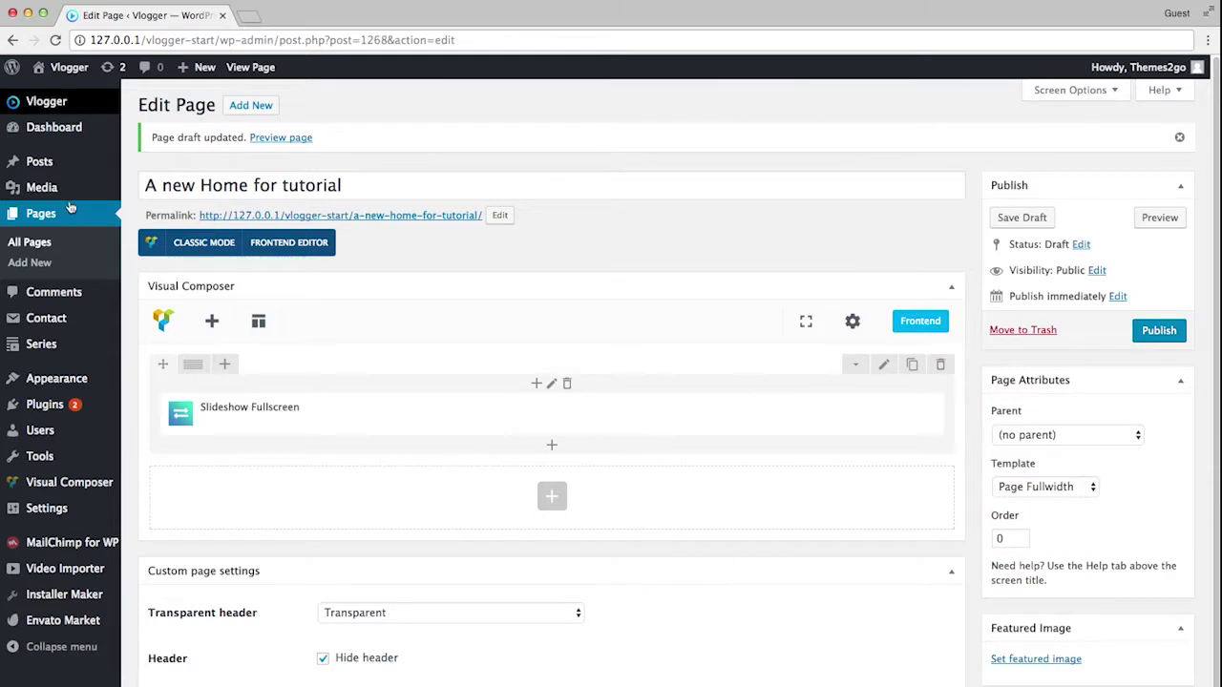
Open the post categories in a new browser tab, copy the slug of the Featured category and return to the page editor
mouse_move(59, 161)
left_click(166, 205, "super")
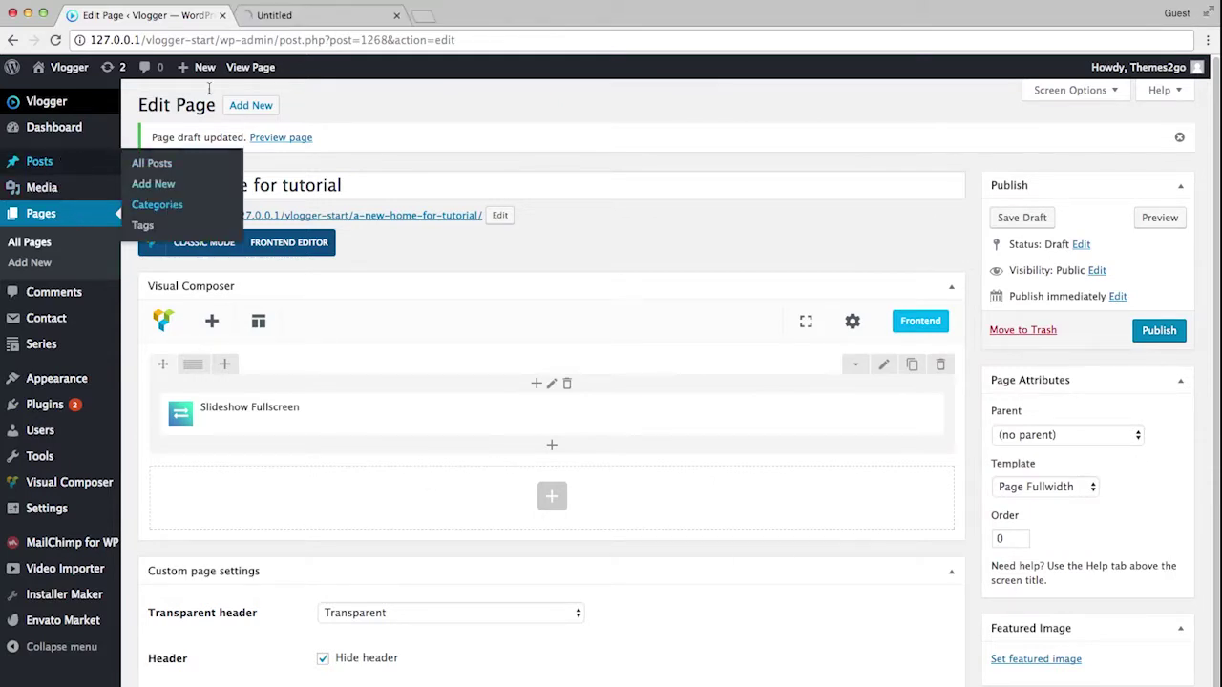
left_click(294, 15)
scroll(677, 525, "down", 1)
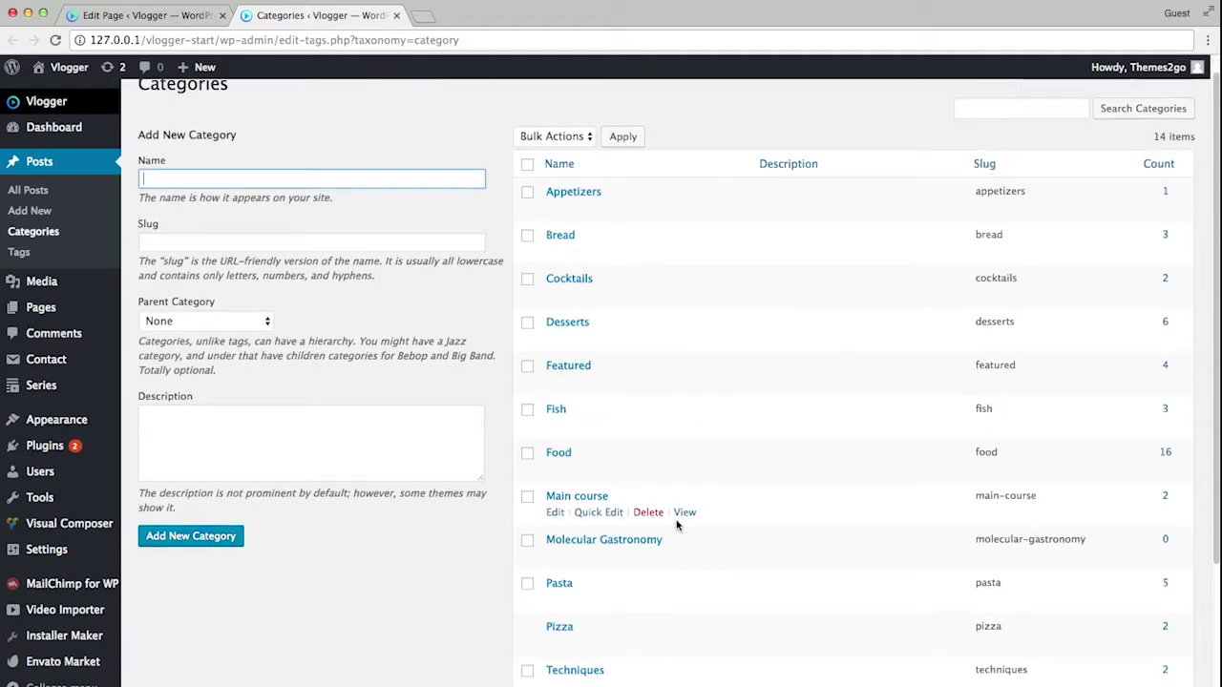
left_click(583, 382)
left_click(558, 416)
key("super+c")
left_click(547, 443)
key("super+1")
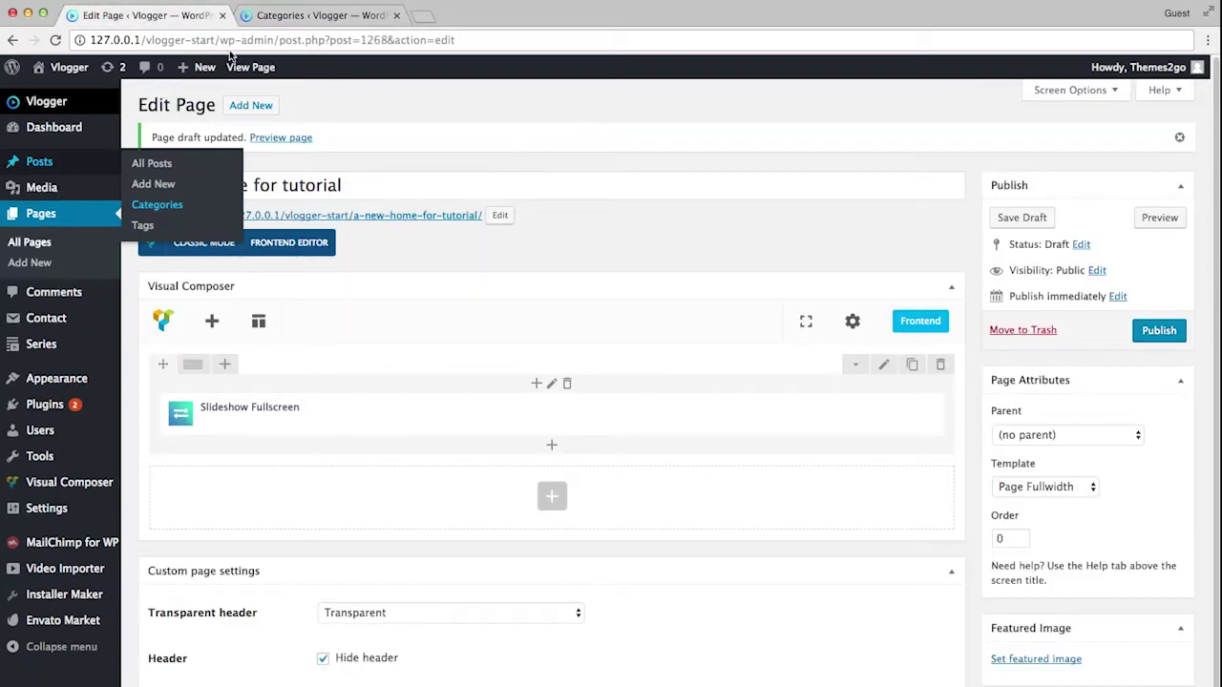
Filter the Slideshow Fullscreen element by the copied category slug and save its settings
left_click(577, 414)
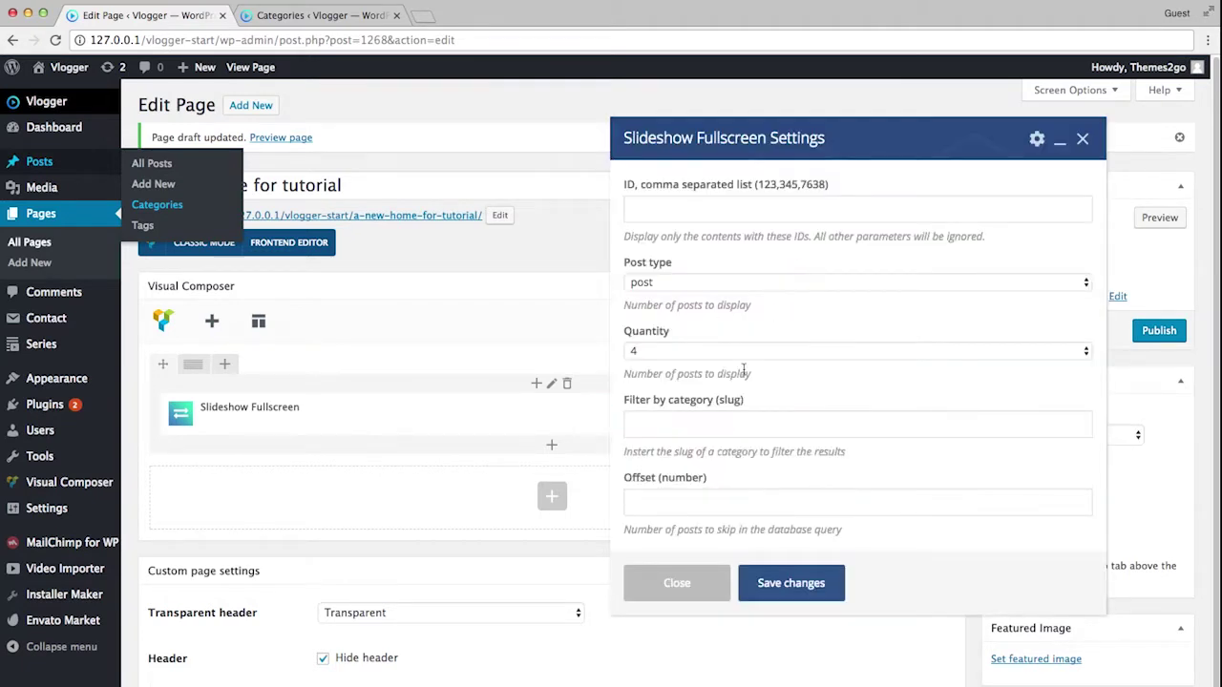
left_click(735, 419)
key("super+v")
left_click(818, 583)
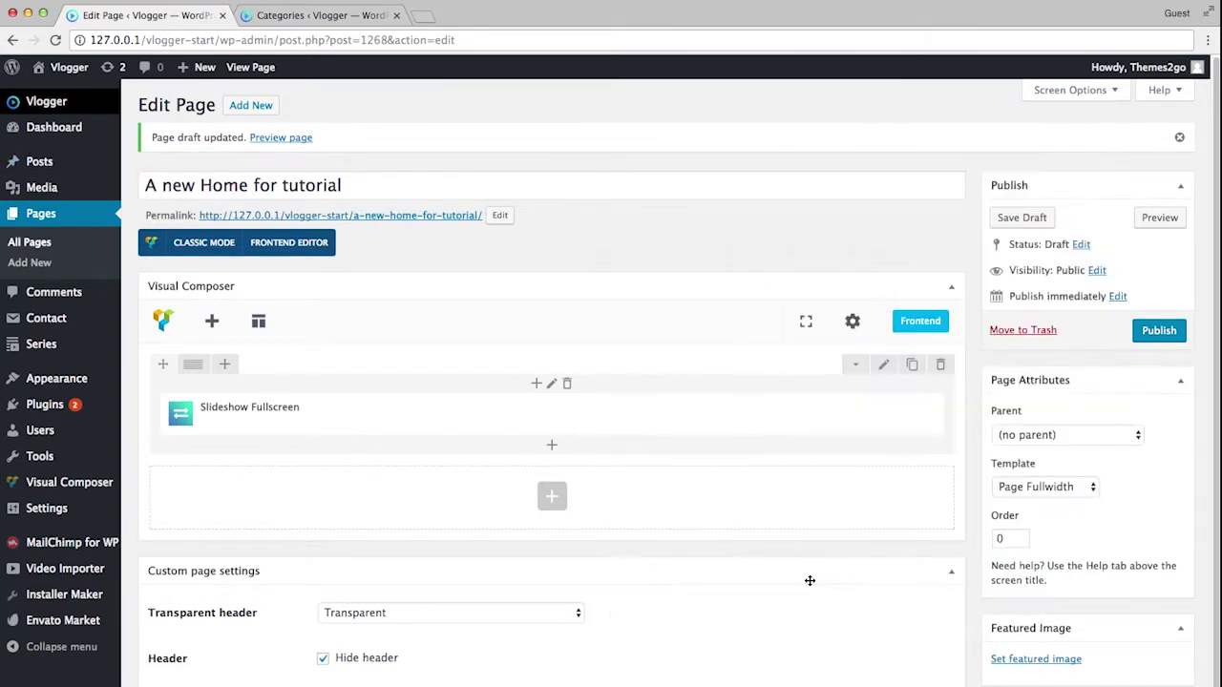
Add a second row below the slideshow, give it a black background and save the row settings
left_click(549, 485)
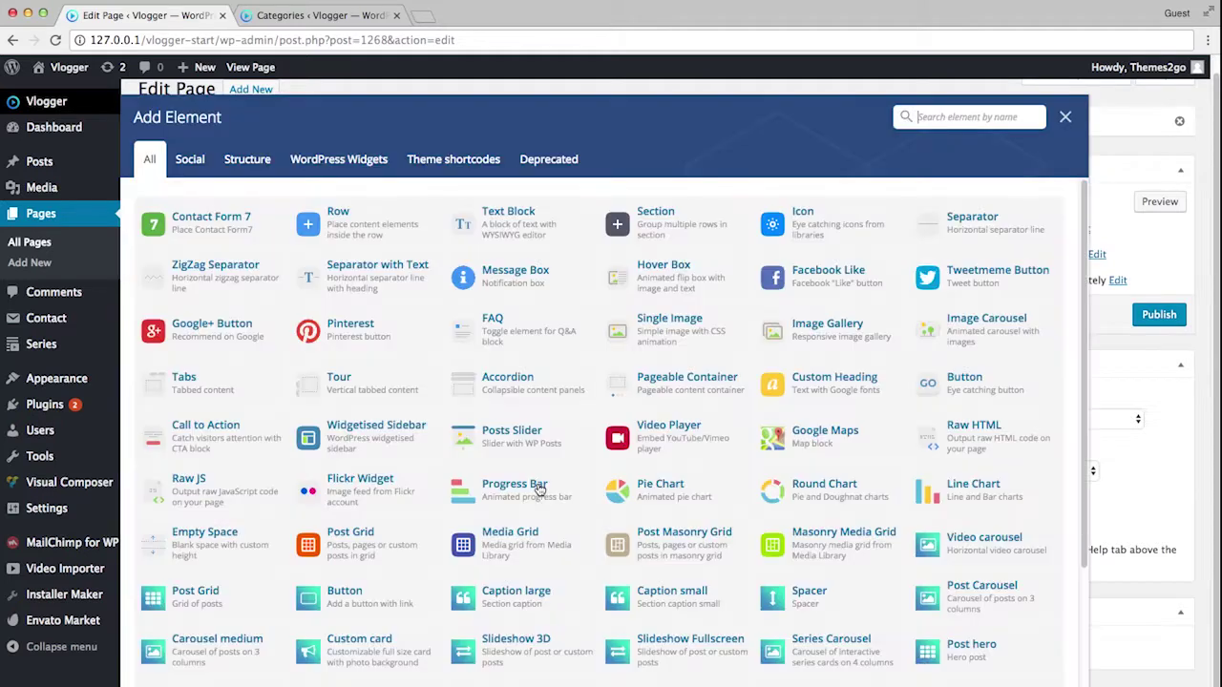
left_click(374, 221)
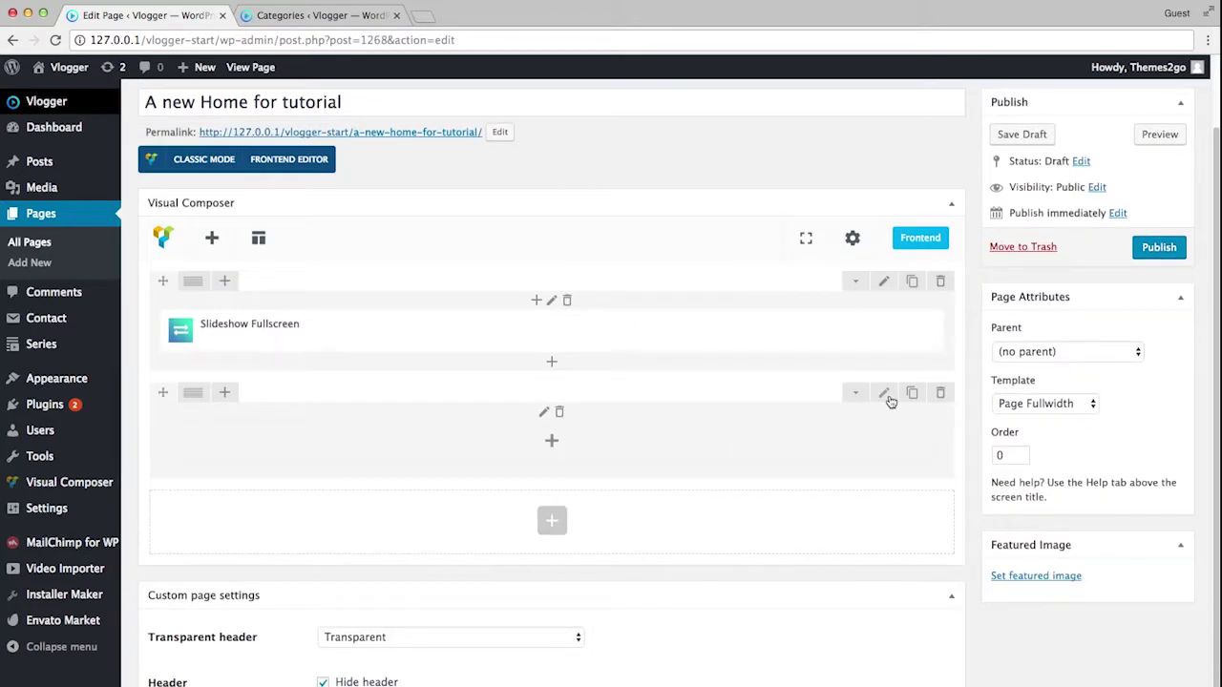
left_click(886, 395)
left_click(633, 306)
left_click(728, 183)
left_click(931, 389)
left_click(886, 527)
left_click(826, 564)
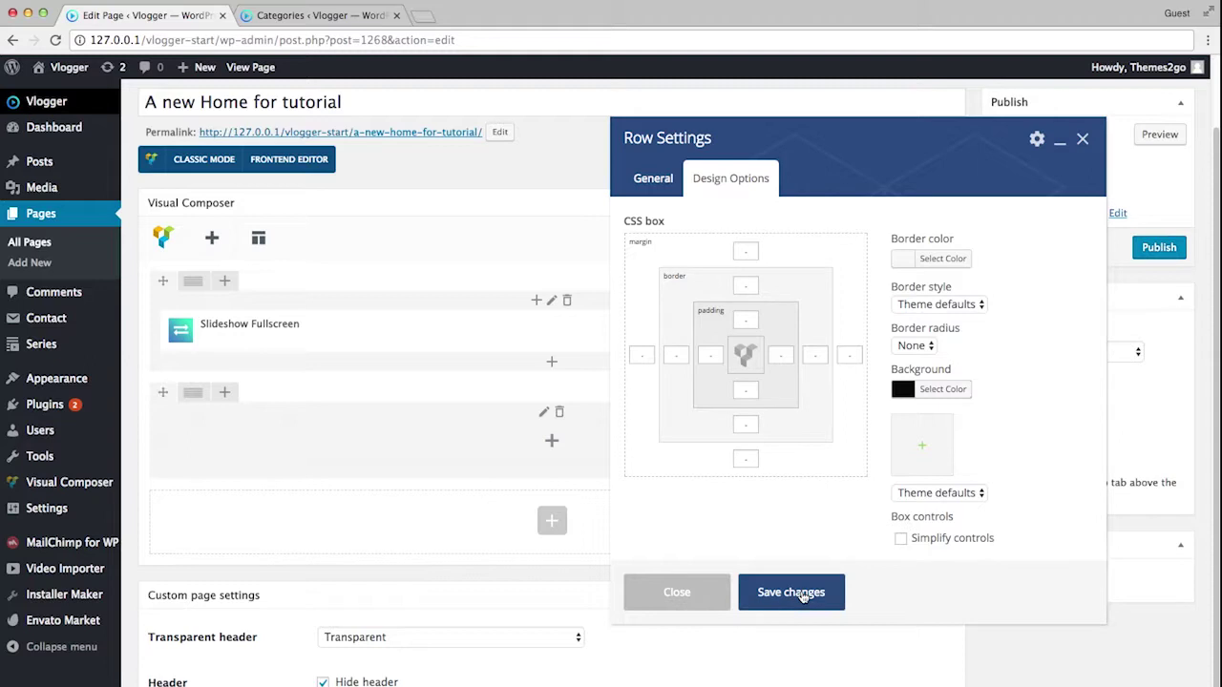
left_click(803, 594)
Add a Spacer element to the black row, set it to the largest size and save it
left_click(554, 441)
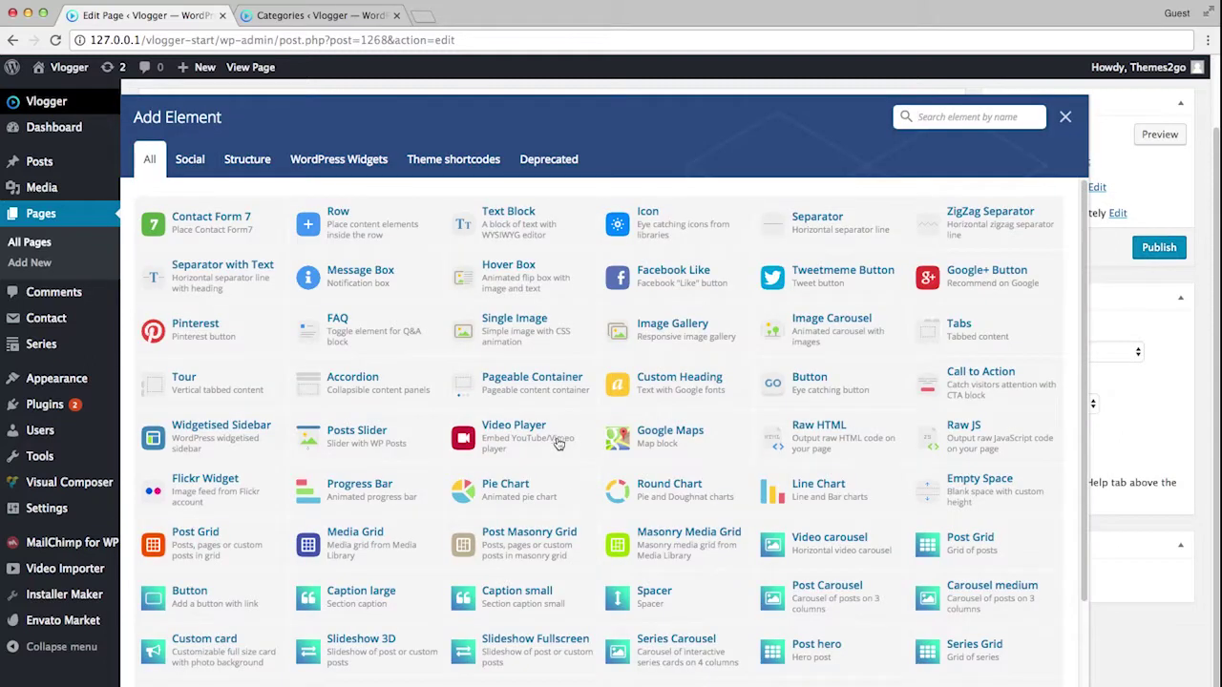
left_click(661, 617)
left_click(680, 231)
left_click(682, 249)
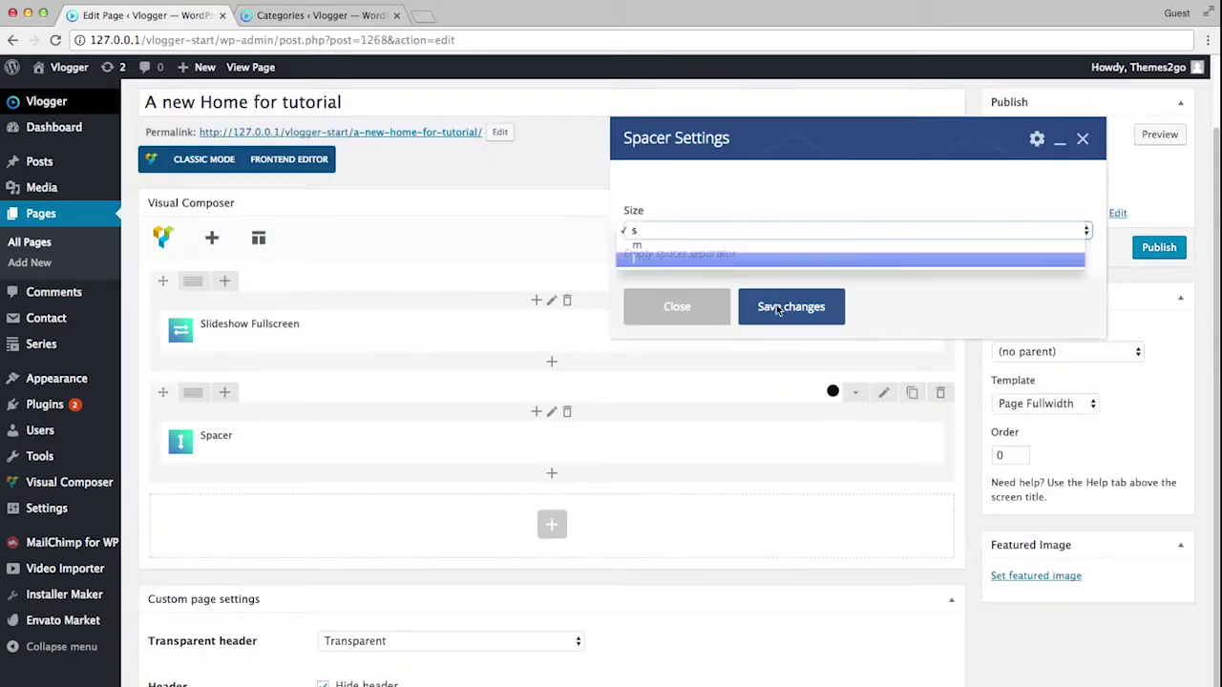
left_click(789, 309)
Add a Text Block below the spacer and replace its placeholder text with "Top Playlists"
left_click(552, 473)
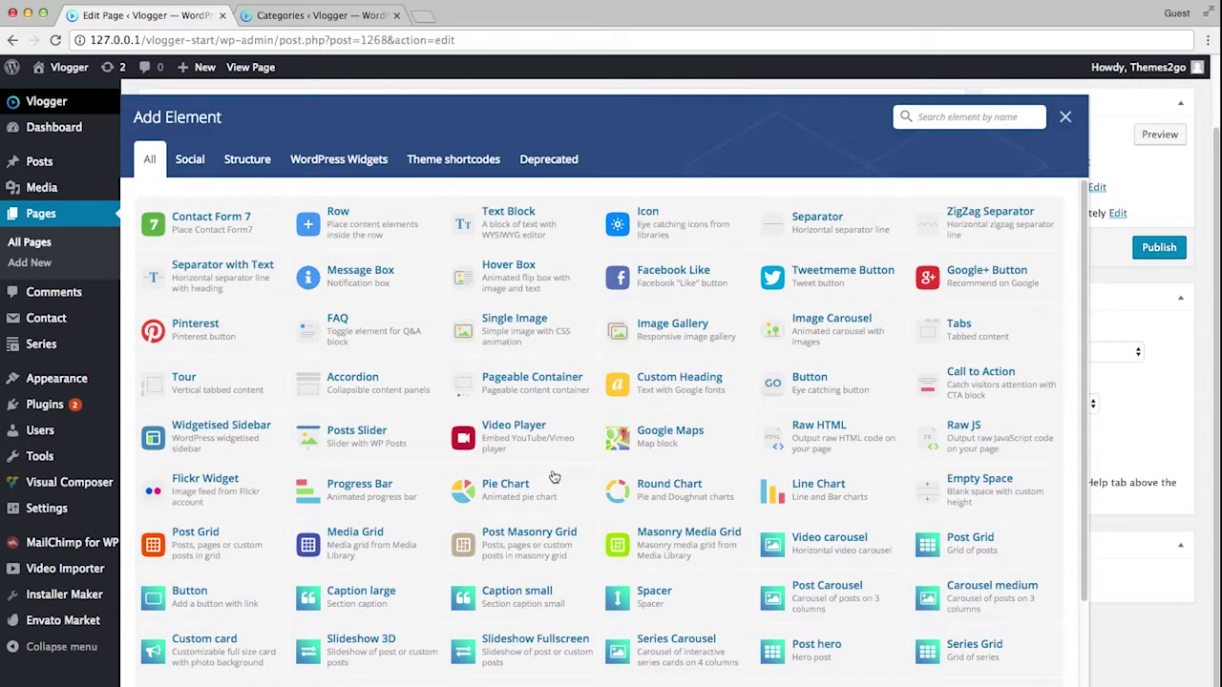
left_click(531, 206)
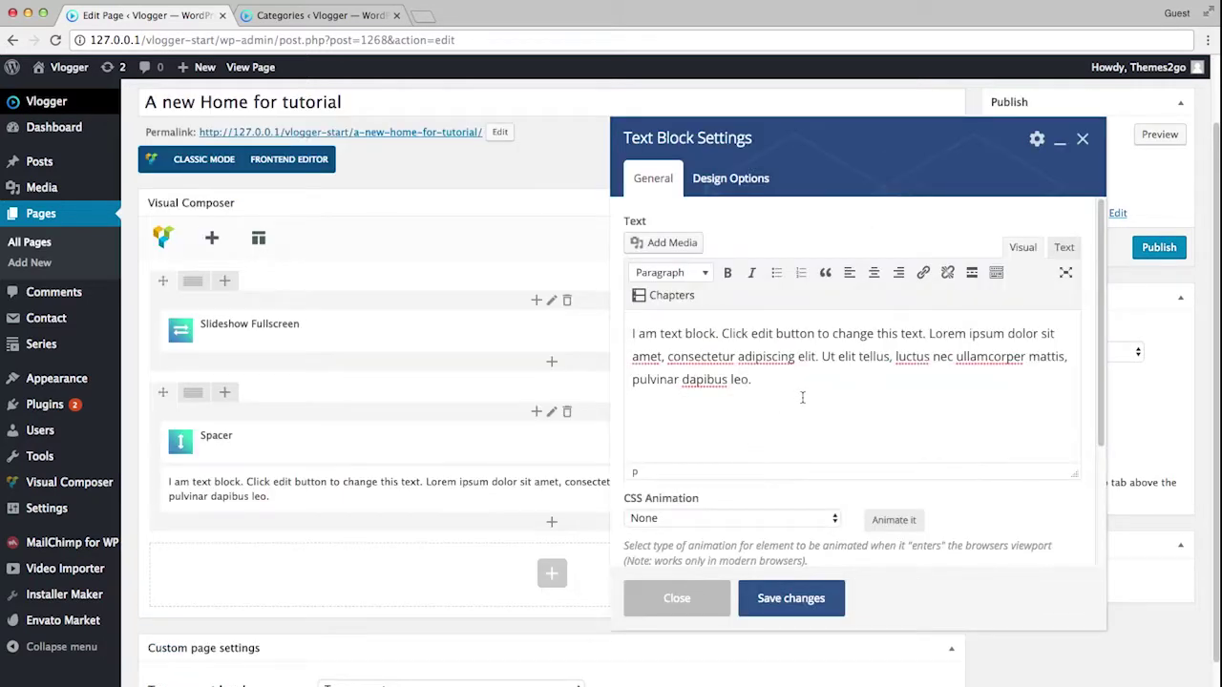
triple_click(844, 380)
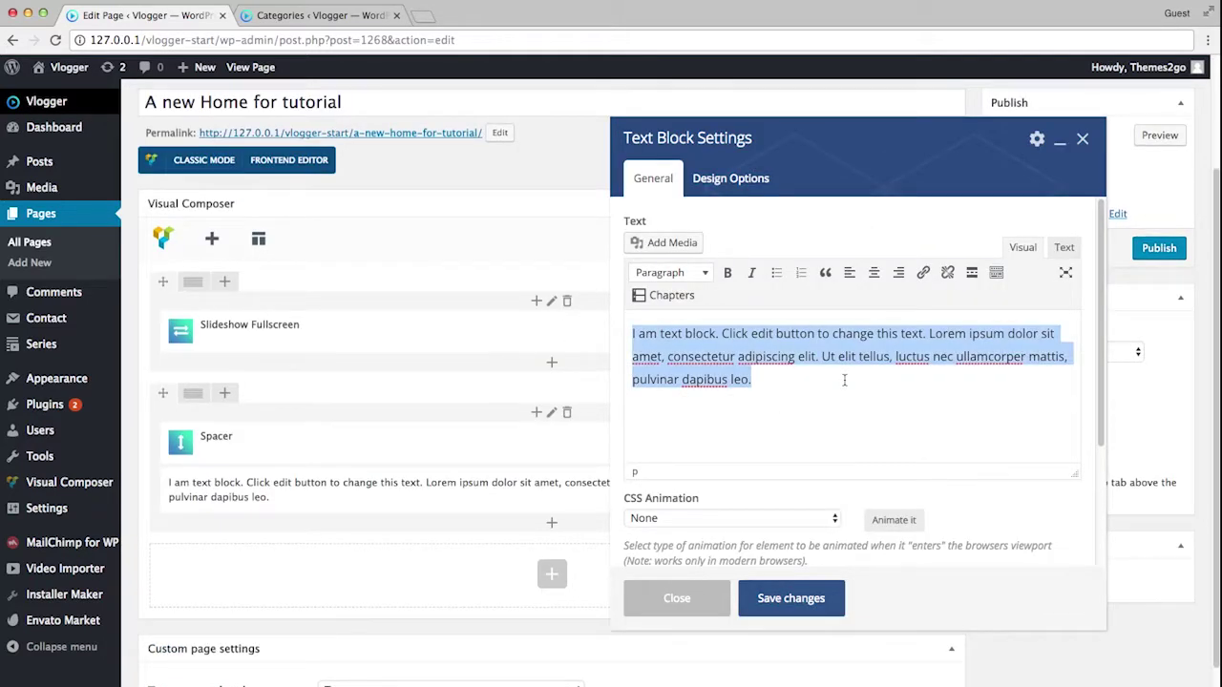
type("Top Playlists")
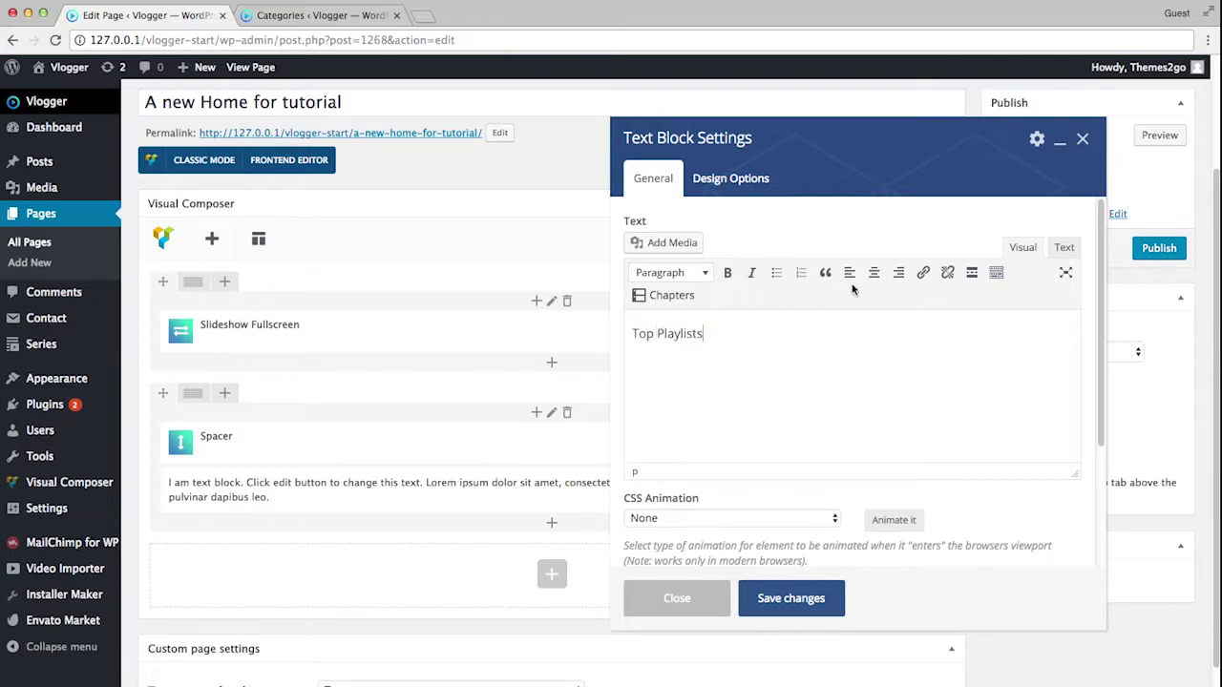
Format "Top Playlists" as a centred Heading 2 and save the text block
left_click(678, 273)
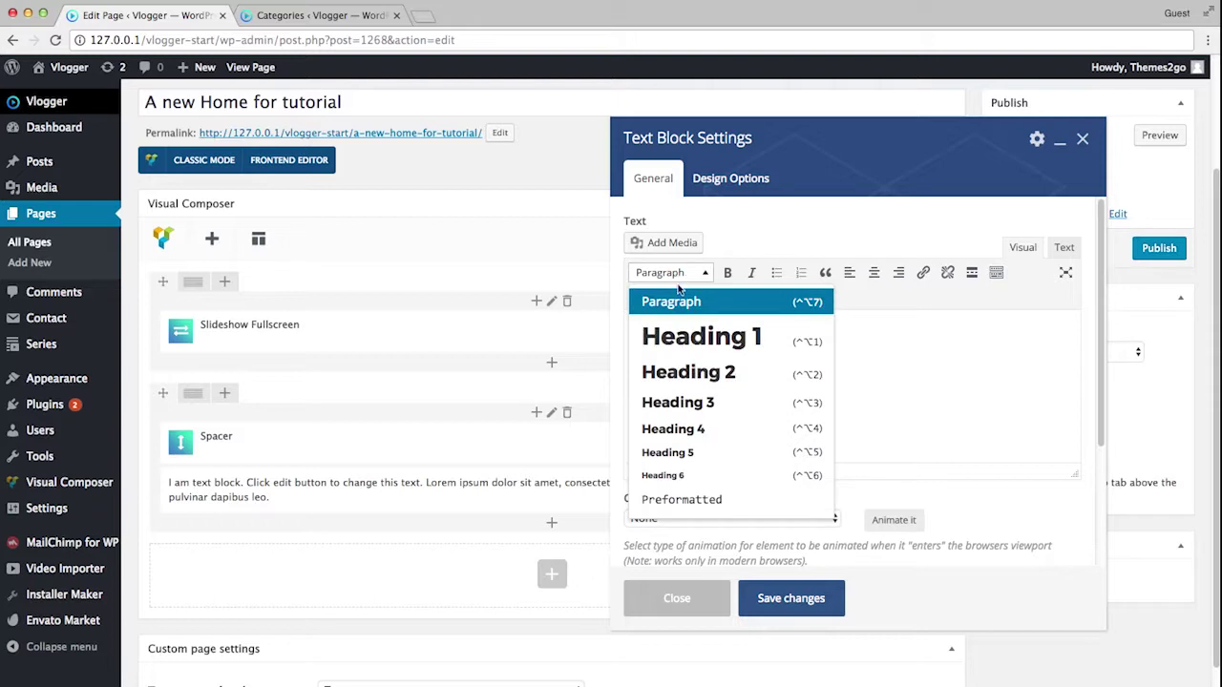
left_click(707, 371)
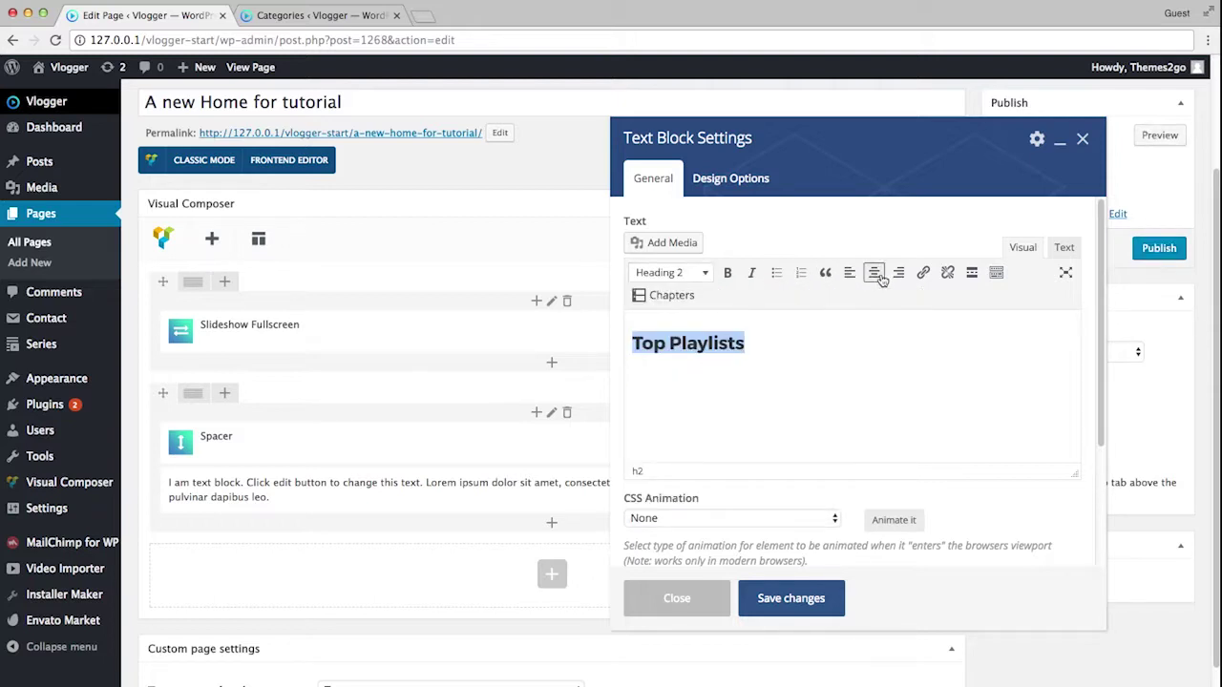
left_click(874, 273)
left_click(791, 598)
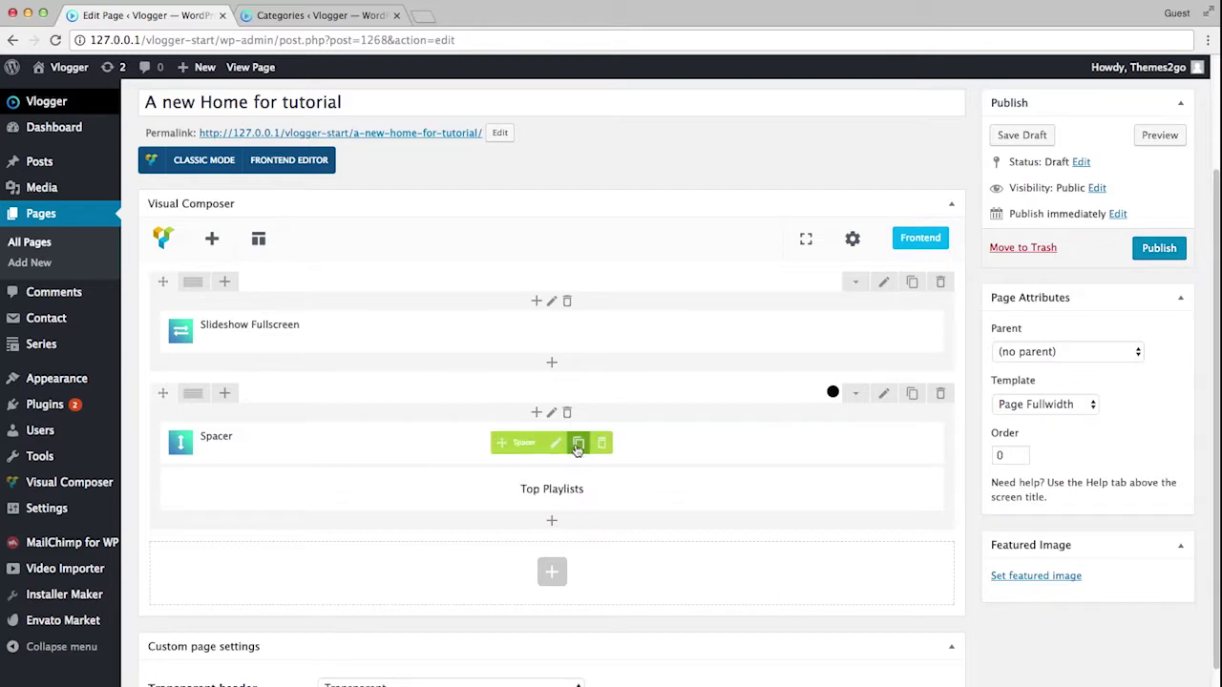
Duplicate the spacer, move the copy below the "Top Playlists" text and set its size to m
left_click(576, 442)
mouse_move(554, 485)
left_mouse_down()
mouse_move(519, 520)
mouse_move(521, 537)
left_mouse_up()
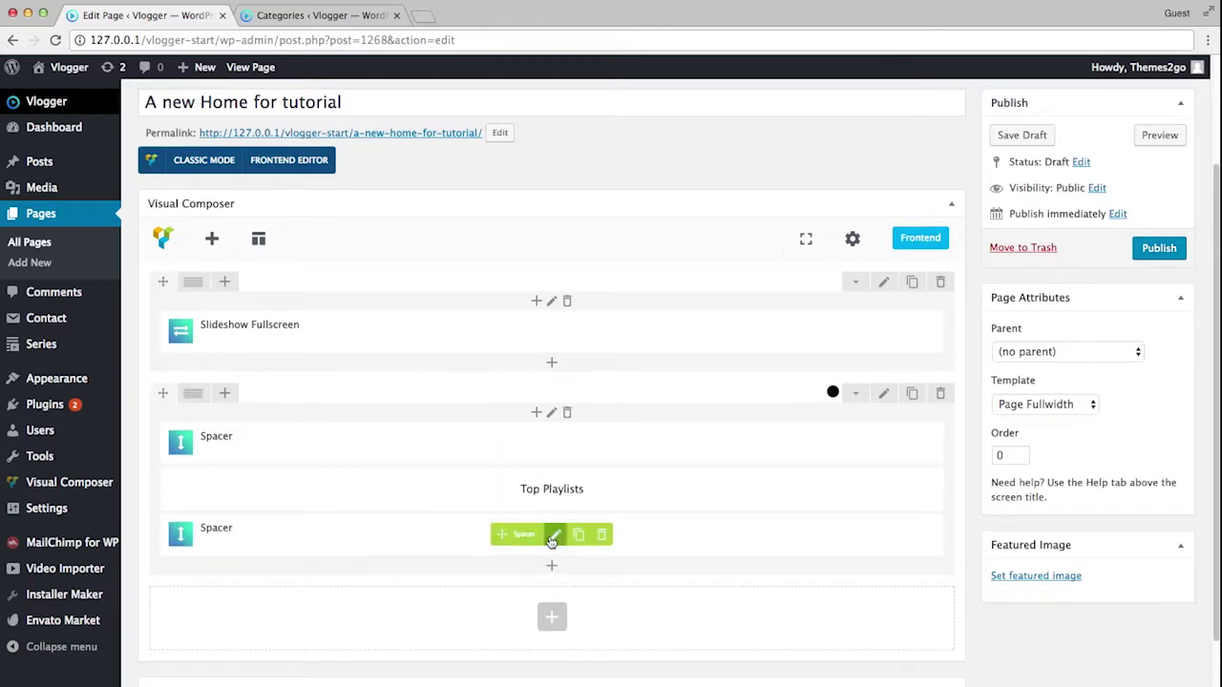
left_click(554, 532)
left_click(661, 229)
left_click(656, 213)
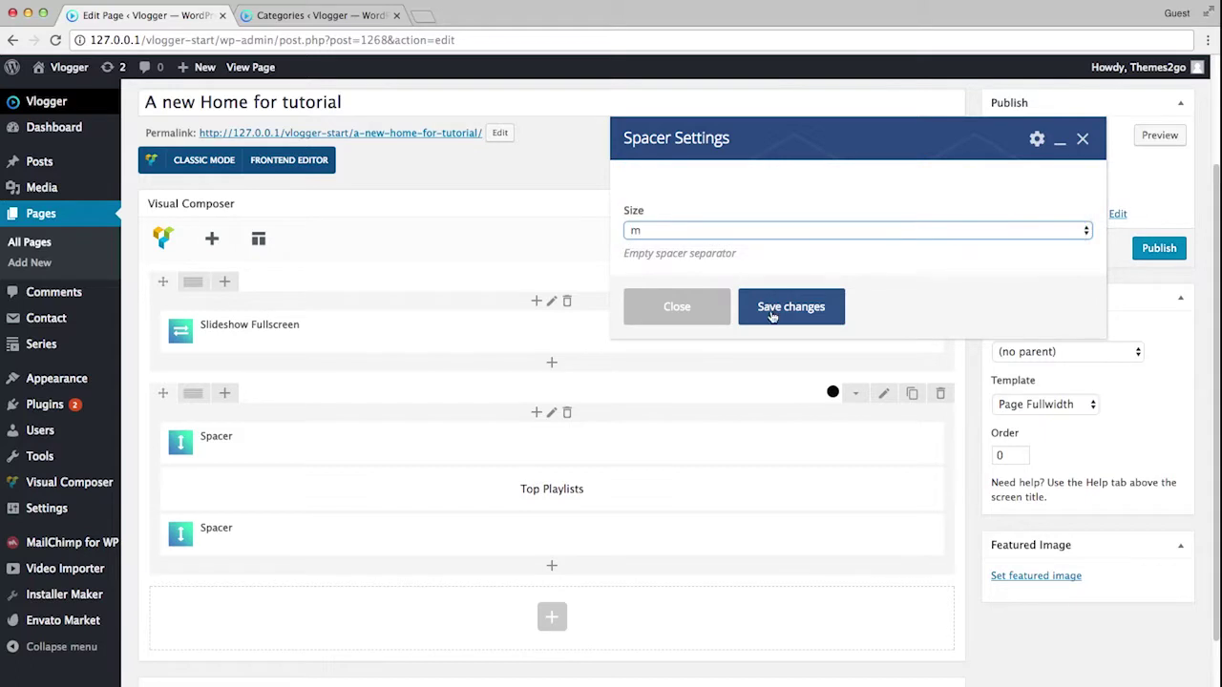
left_click(777, 309)
Add a new row below the Top Playlists row and insert a Series Carousel element with a quantity of 6
left_click(555, 627)
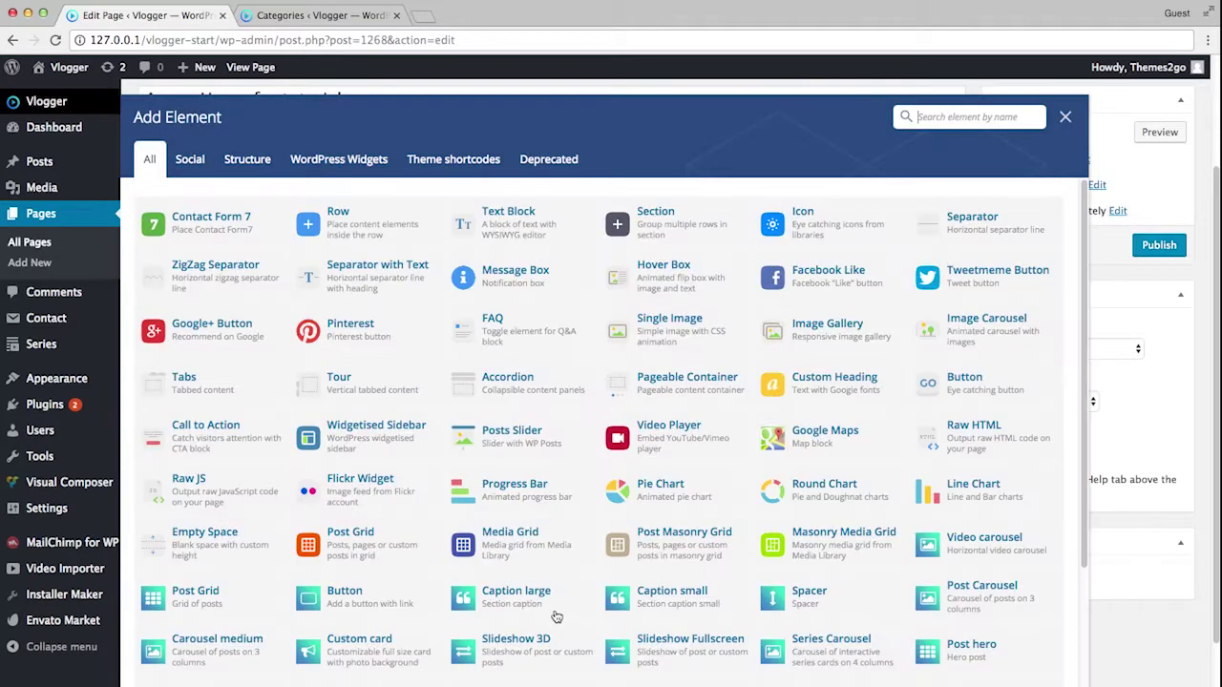
left_click(401, 236)
scroll(658, 439, "down", 2)
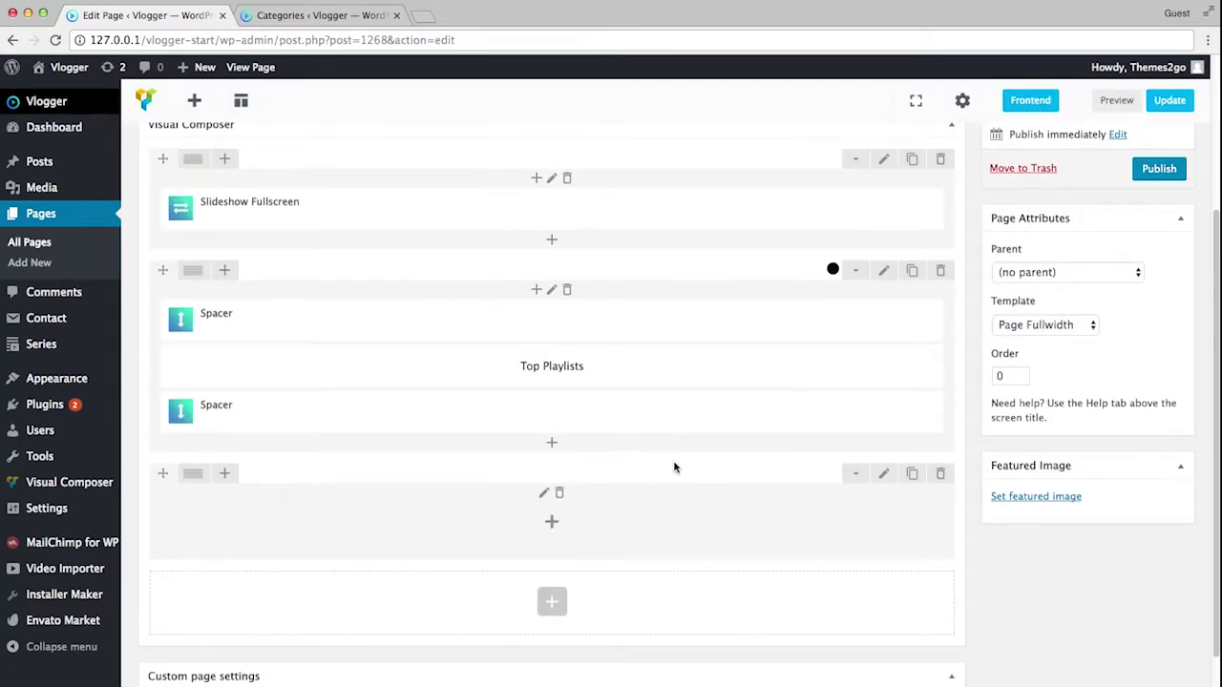
left_click(551, 526)
scroll(548, 527, "down", 2)
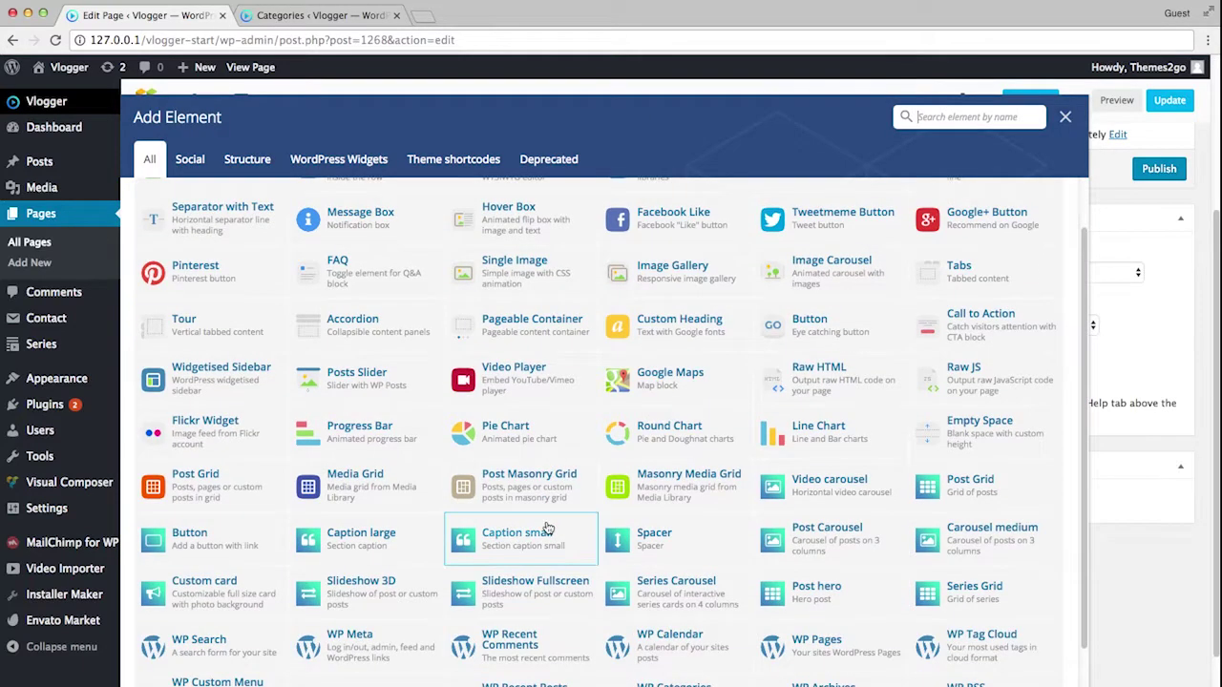
left_click(668, 584)
left_click(678, 290)
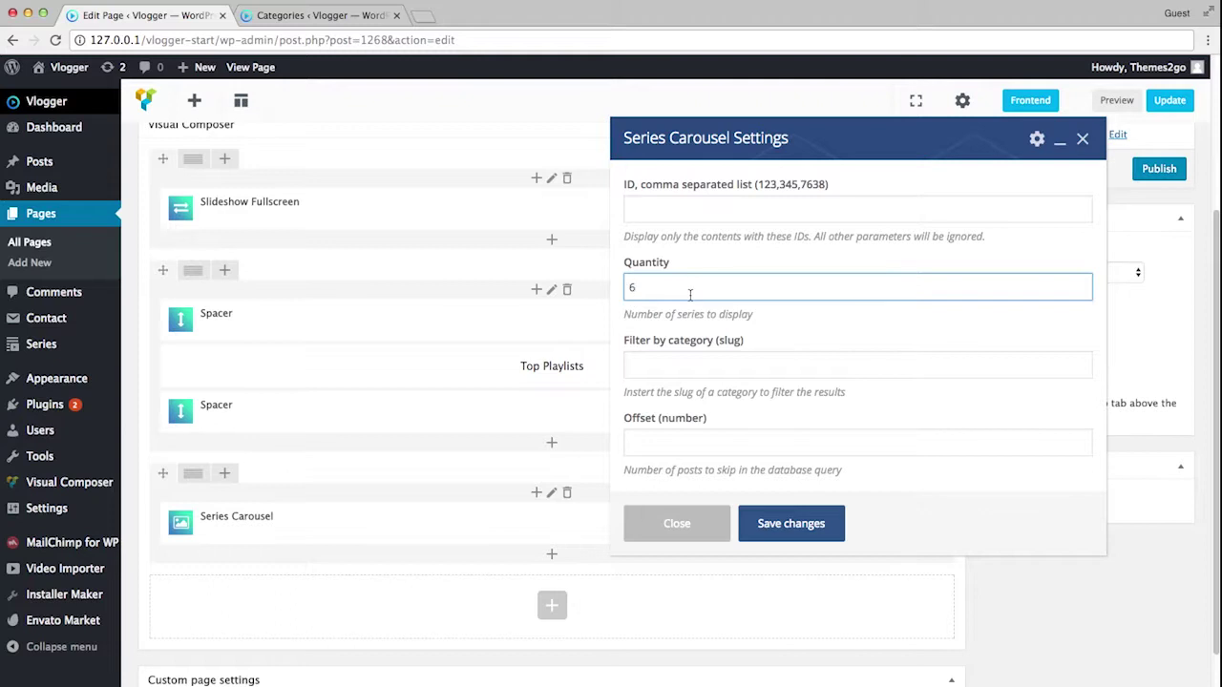
Open the series categories in a new tab and copy the slug of the Featured category
left_click(171, 396, "super")
left_click(524, 17)
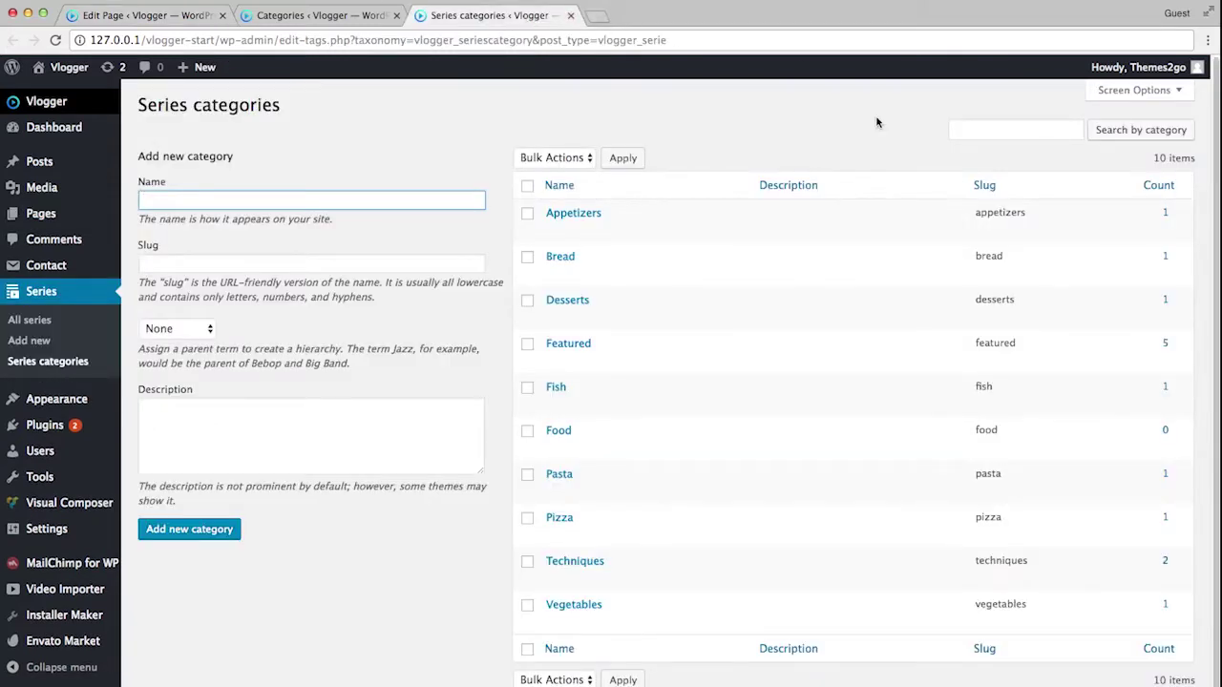
left_click(607, 360)
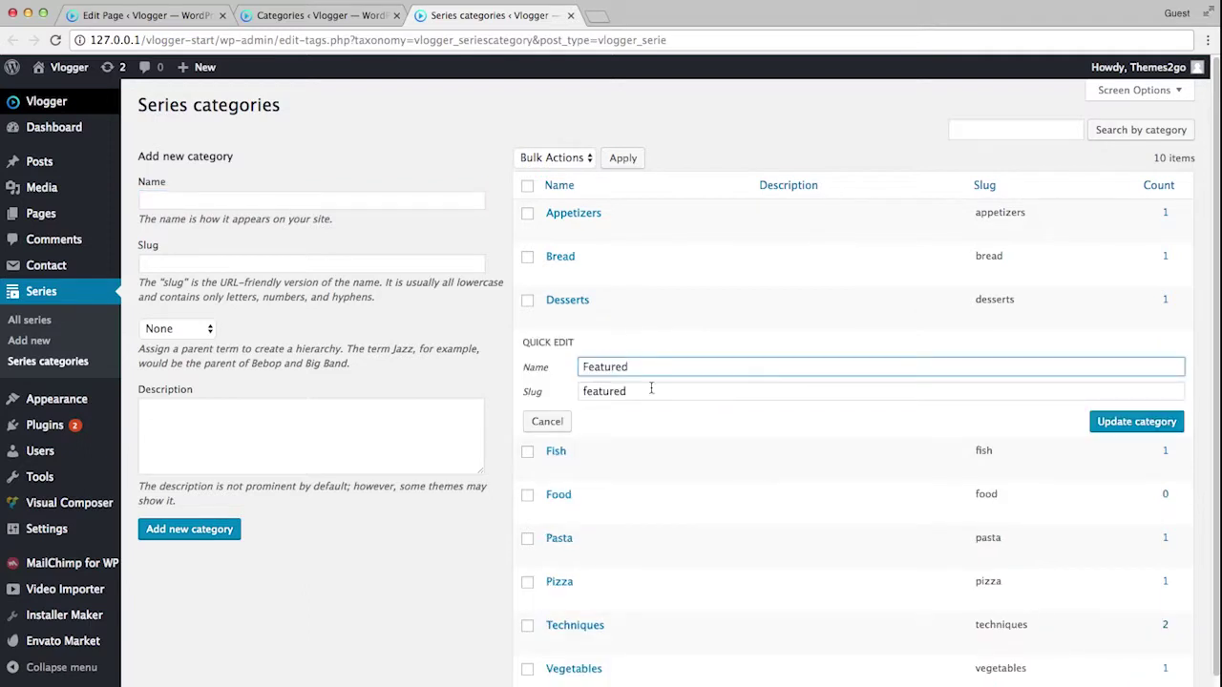
left_click_drag(651, 389, 581, 390)
key("ctrl+c")
left_click(547, 421)
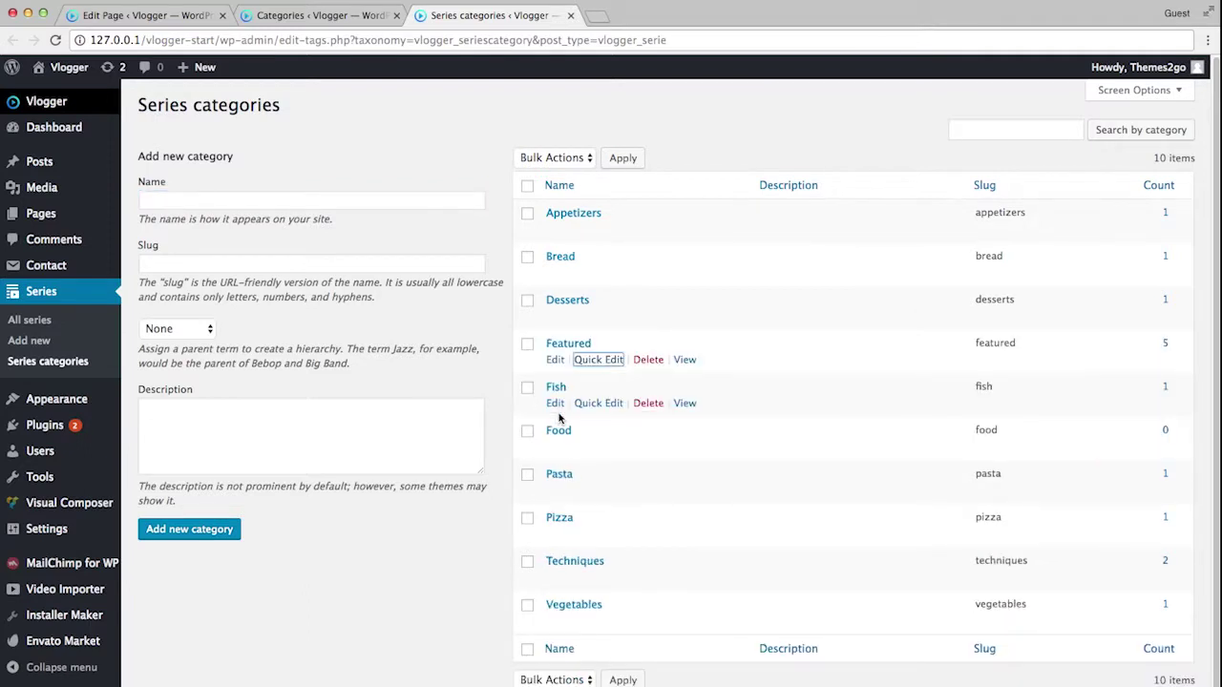
Filter the Series Carousel by the category slug "featured" and save its settings
left_click(133, 16)
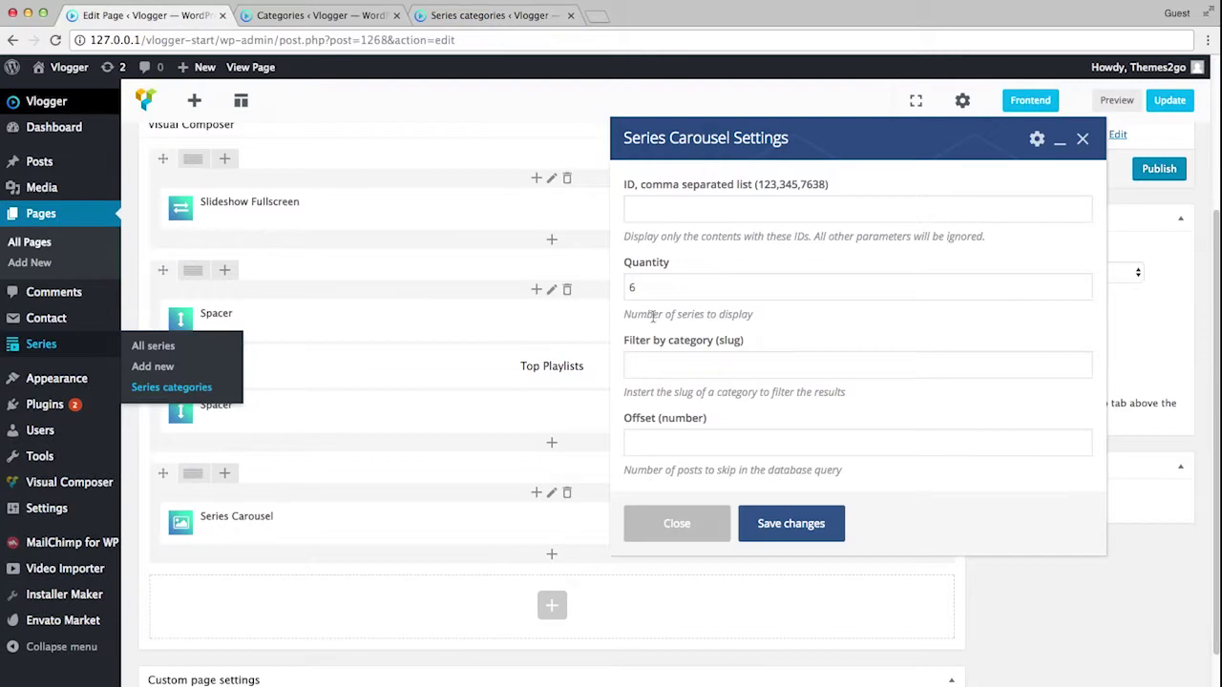
left_click(711, 362)
key("ctrl+v")
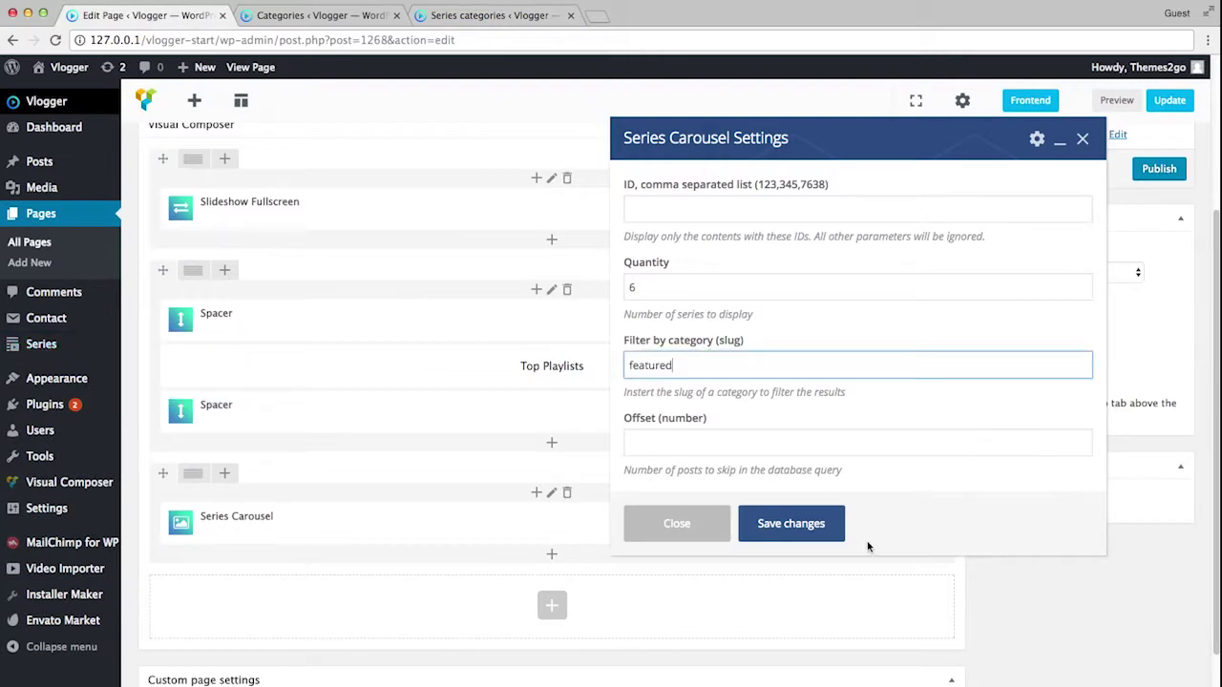
left_click(800, 527)
Give the Series Carousel row a black background colour and save the row settings
scroll(655, 414, "down", 2)
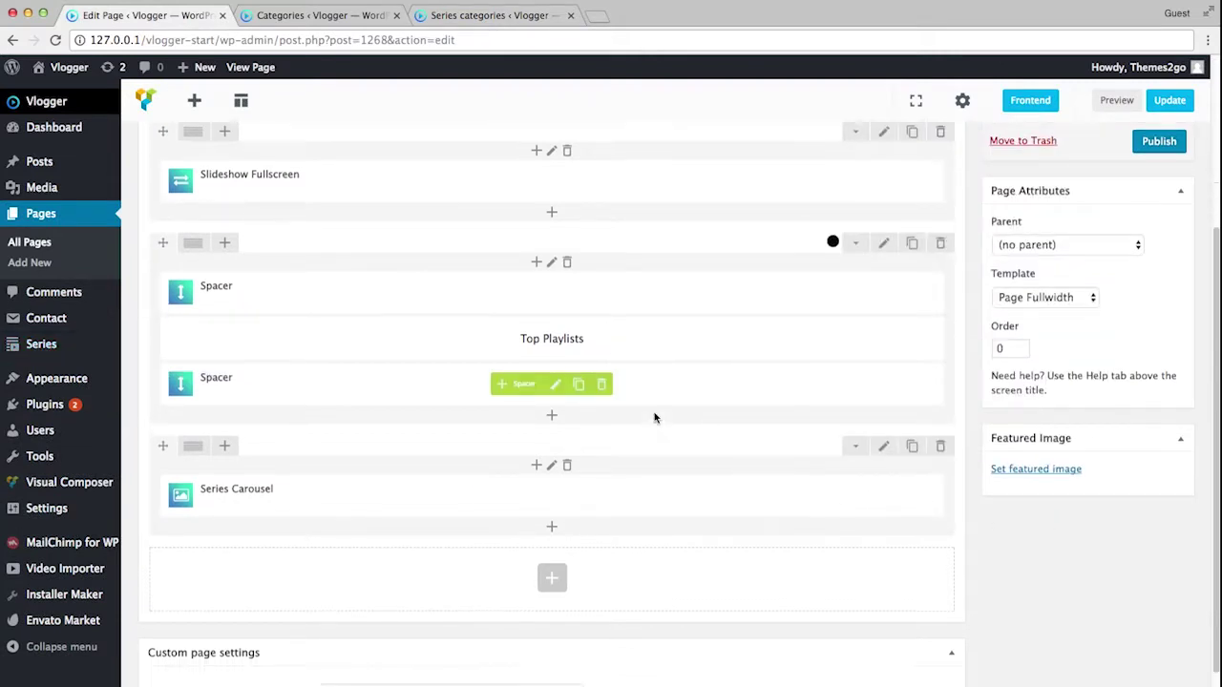
left_click(883, 412)
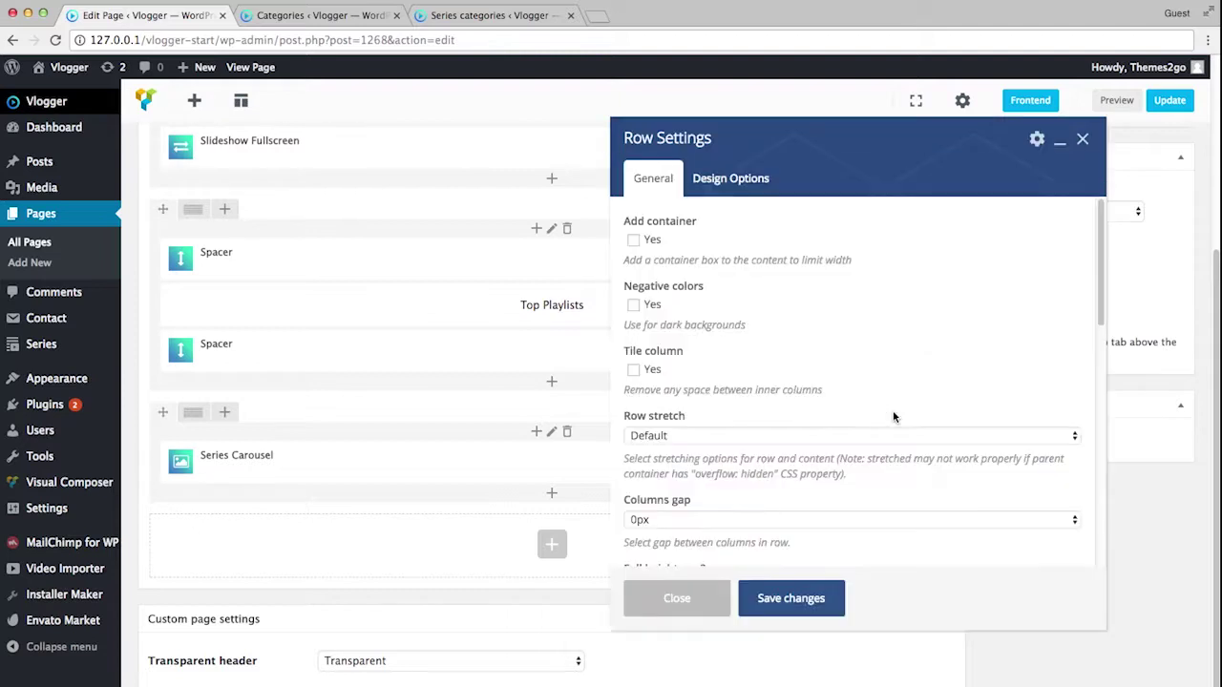
left_click(723, 182)
left_click(916, 389)
left_click(853, 567)
left_click(800, 592)
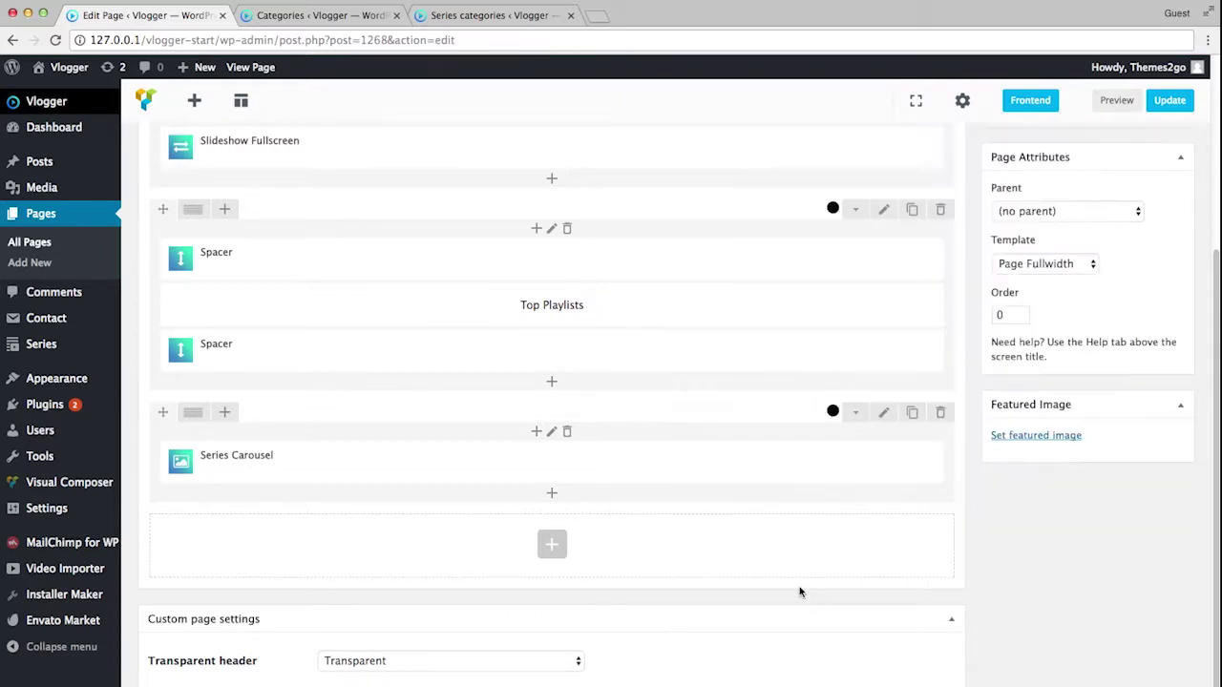
Add a Spacer element below the Series Carousel, choose the next size up from s and save it
left_click(563, 500)
left_click(646, 472)
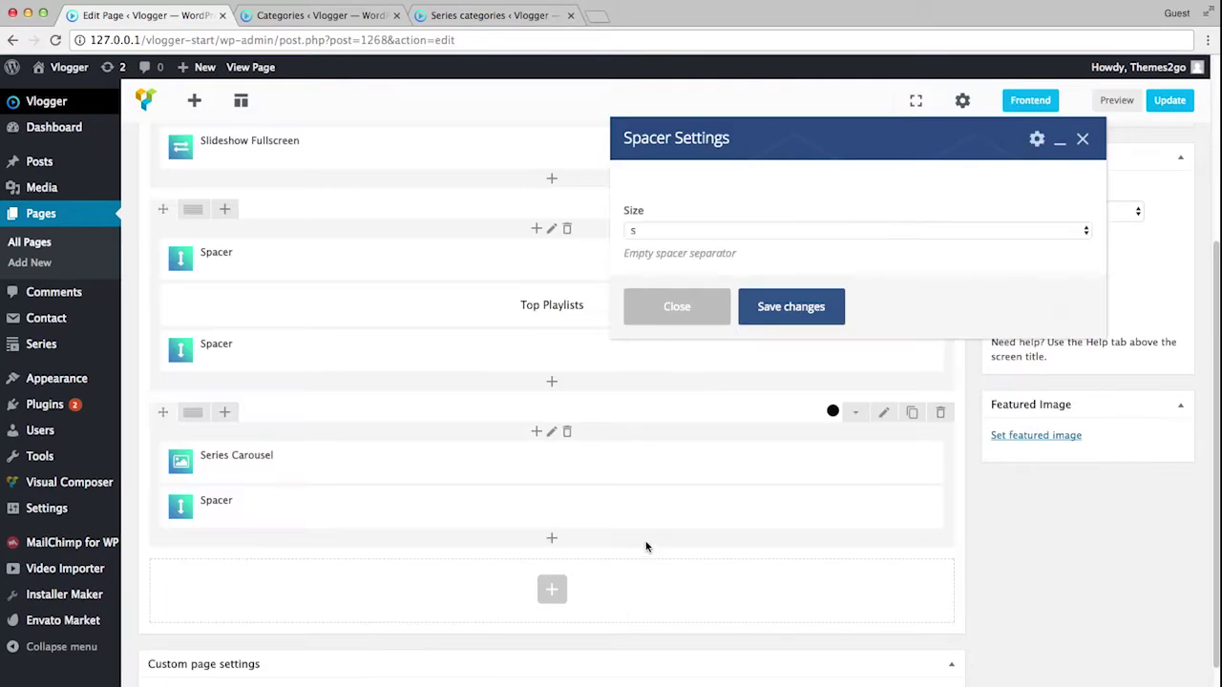
left_click(647, 230)
left_click(649, 245)
left_click(790, 307)
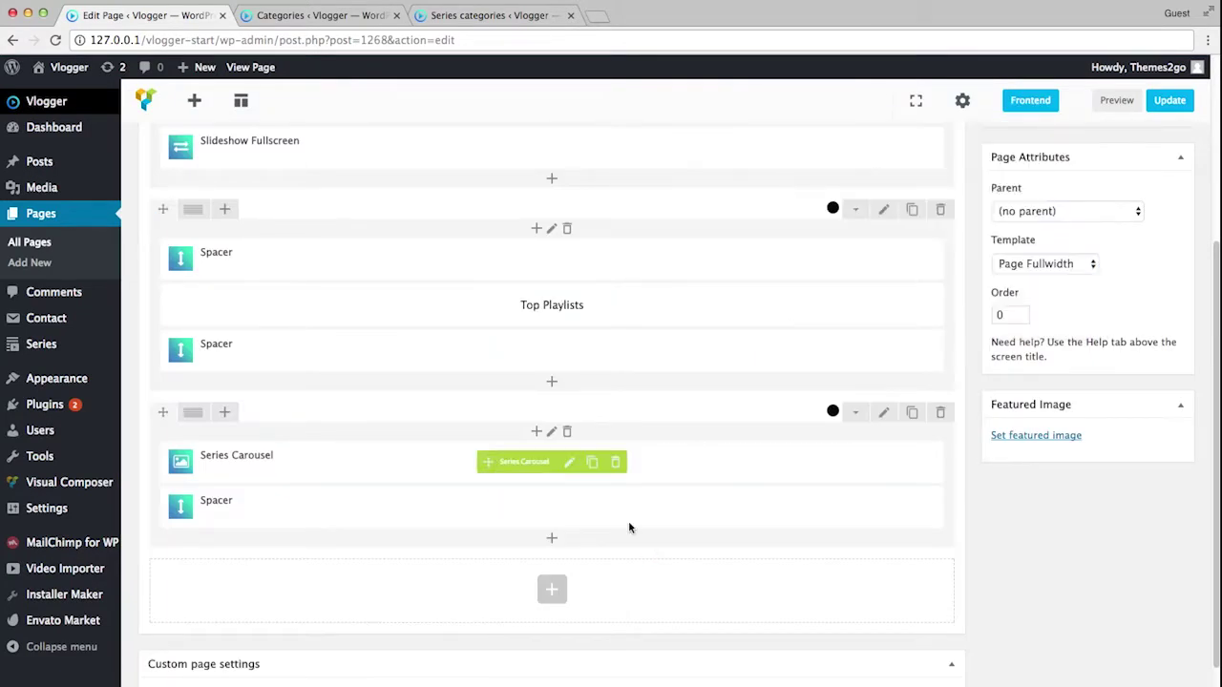
Duplicate the spacer below the carousel and add a Button element under the copy with the text "View all playlists"
left_click(578, 512)
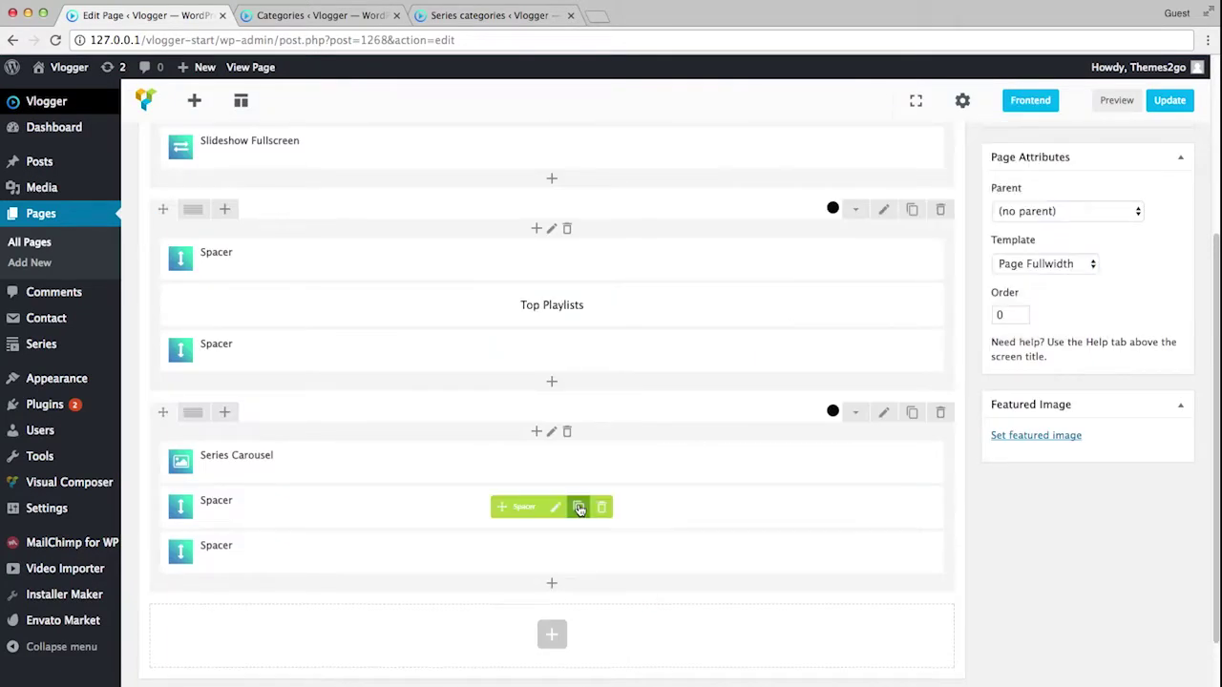
left_click(554, 585)
scroll(671, 538, "down", 1)
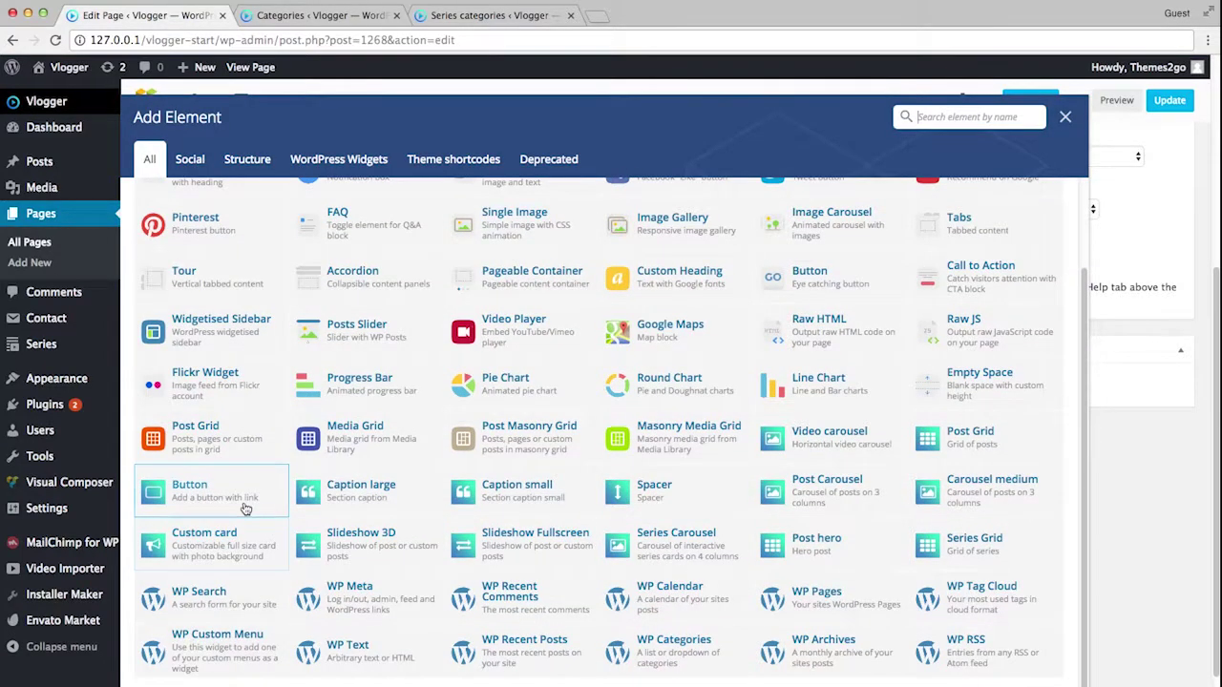
left_click(183, 489)
left_click(688, 206)
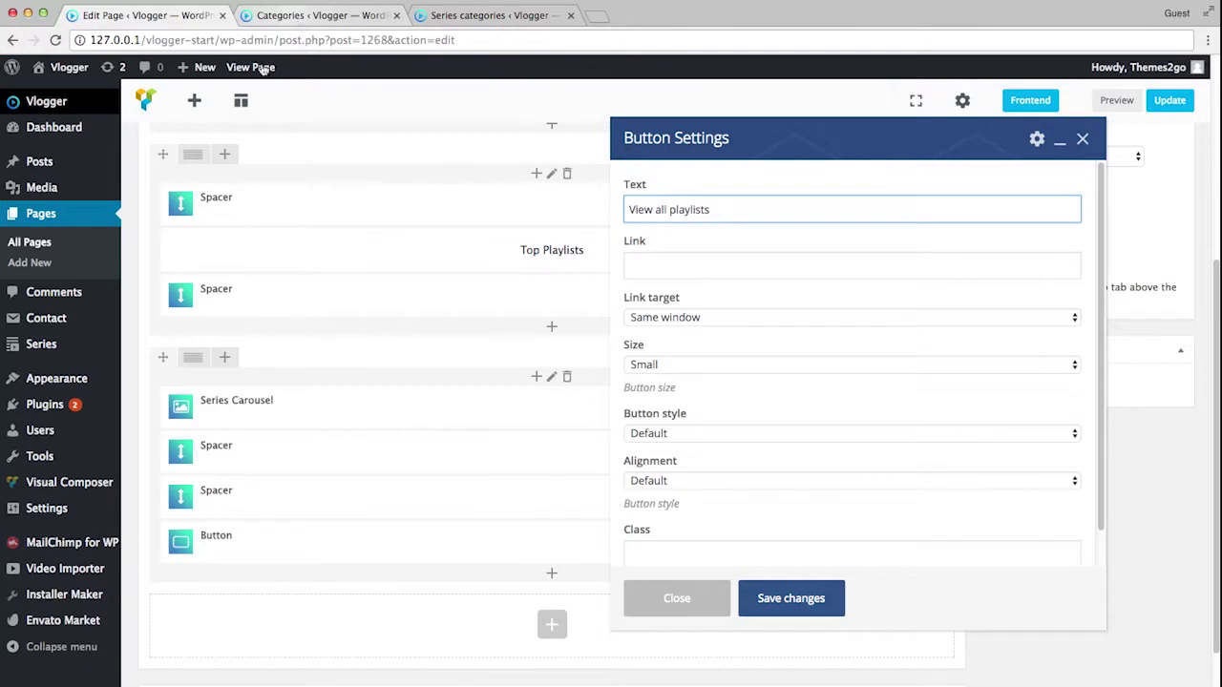
Open the live site in a new tab, go to its Video Courses page and copy that page's address
left_click(320, 15)
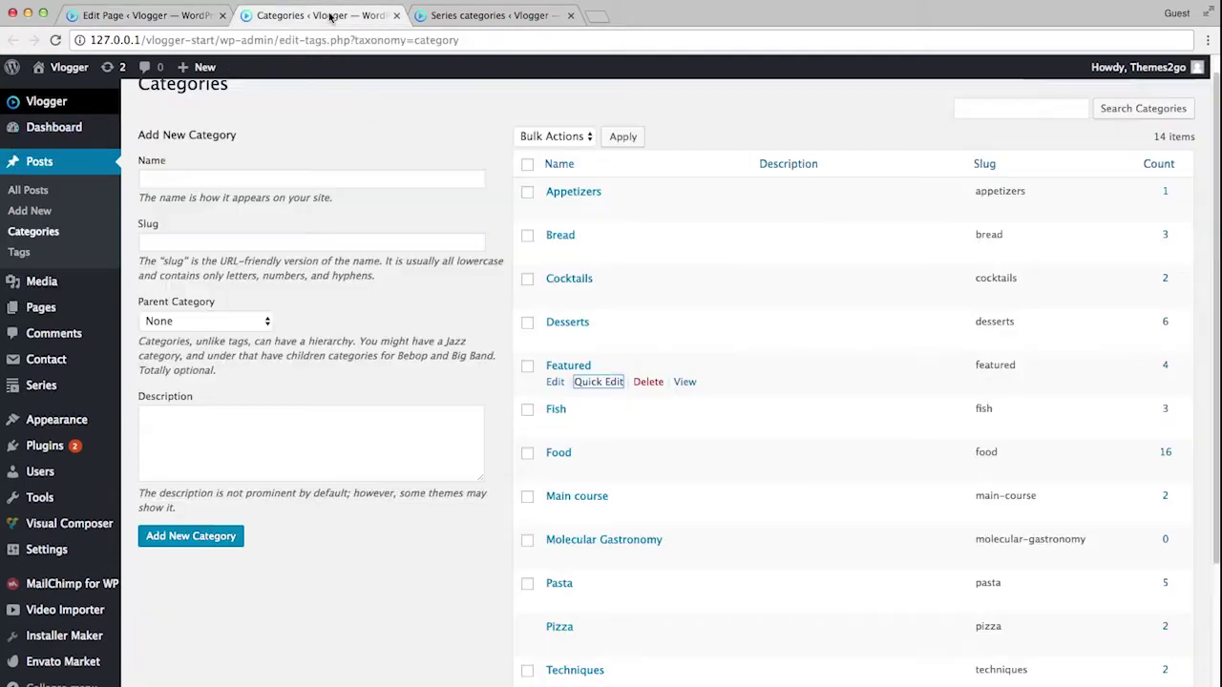
left_click(465, 14)
left_click(53, 94, "super")
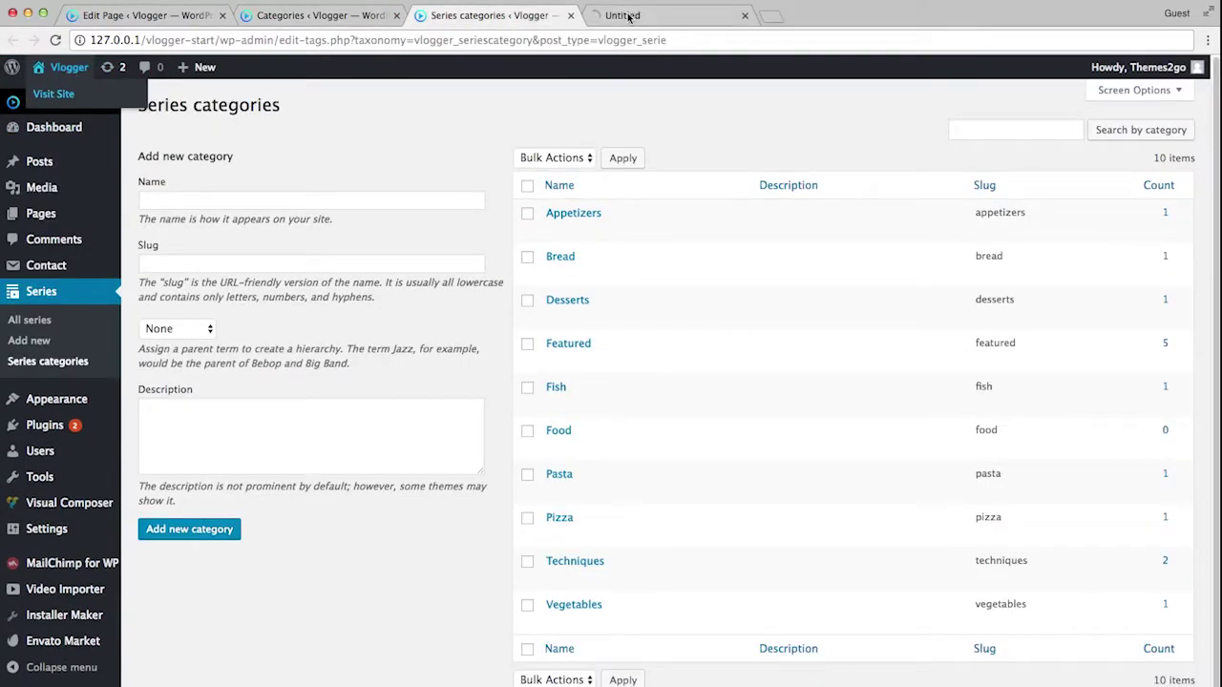
left_click(632, 15)
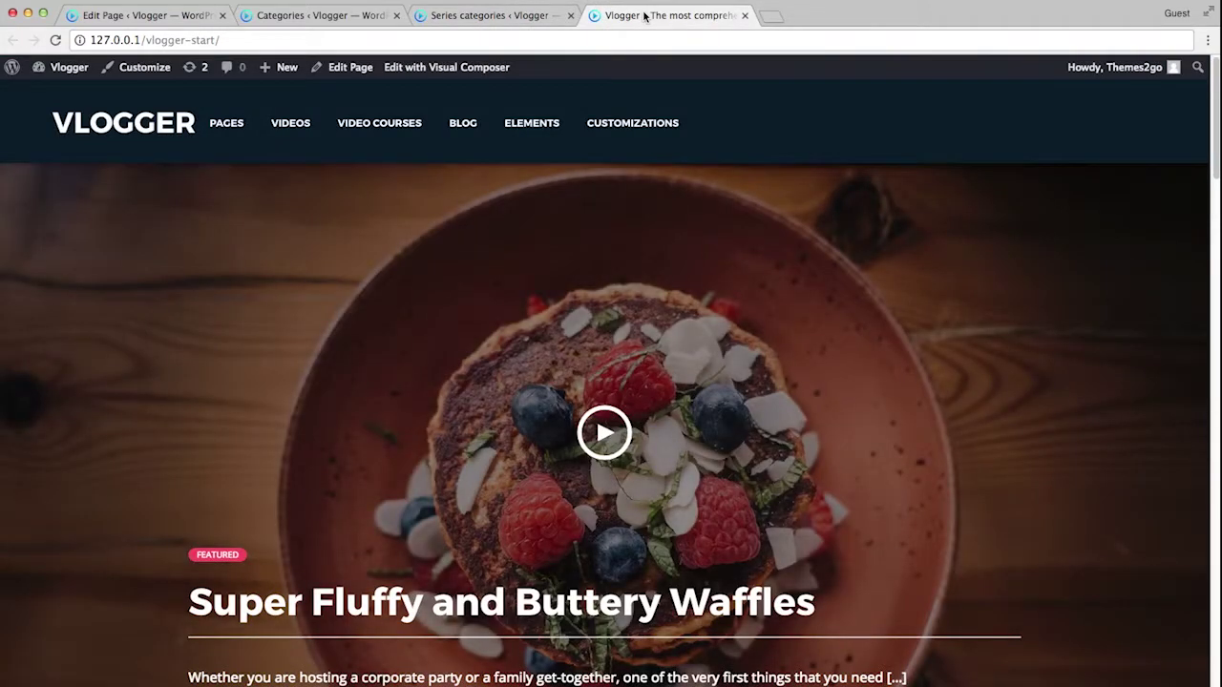
mouse_move(382, 125)
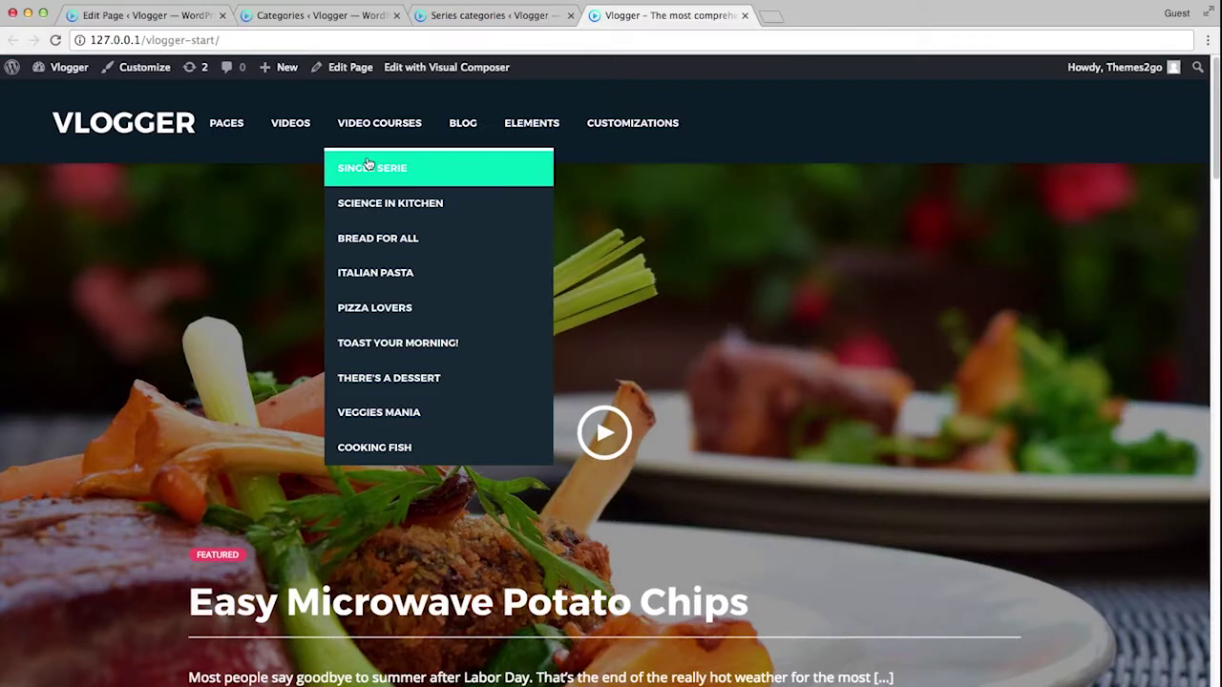
left_click(414, 122)
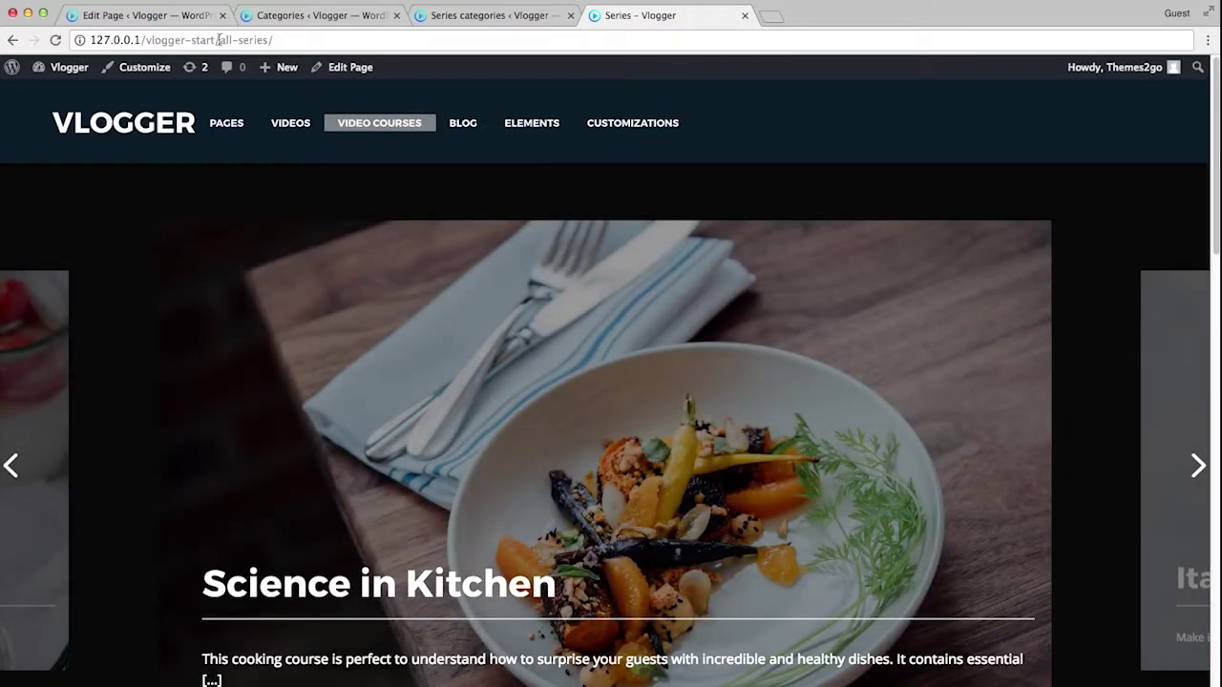
left_click_drag(218, 40, 273, 40)
left_click(267, 40)
key("ctrl+c")
left_click(323, 15)
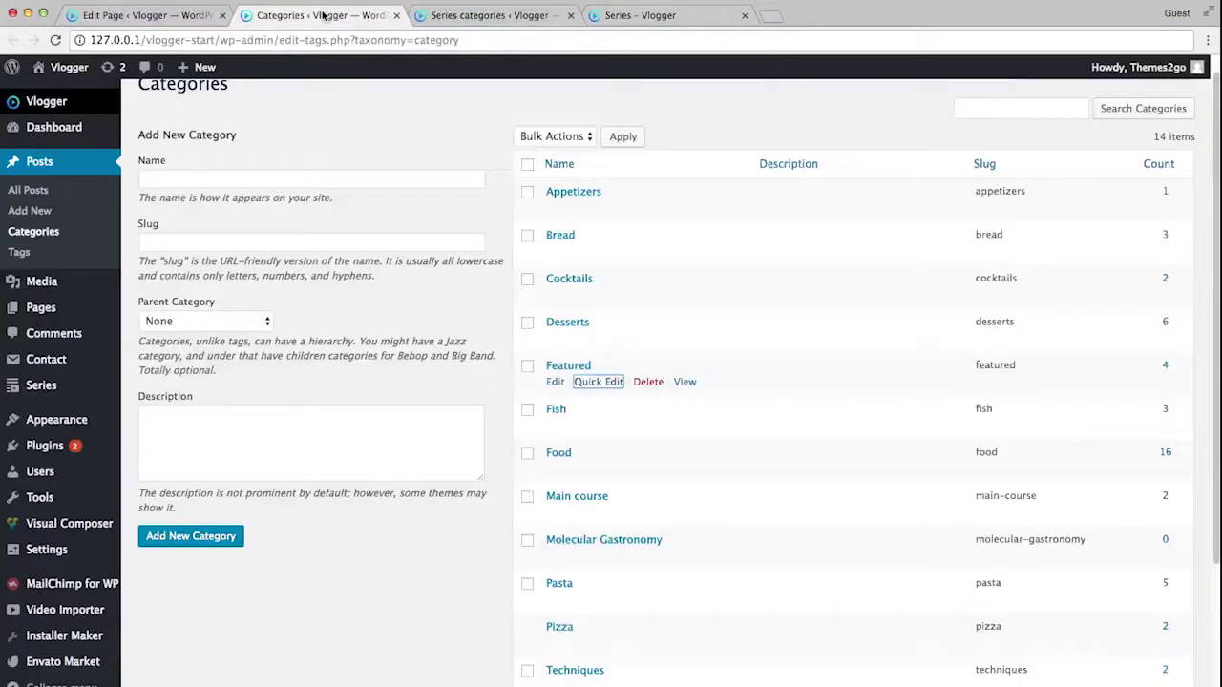
left_click(145, 16)
left_click(703, 267)
key("ctrl+v")
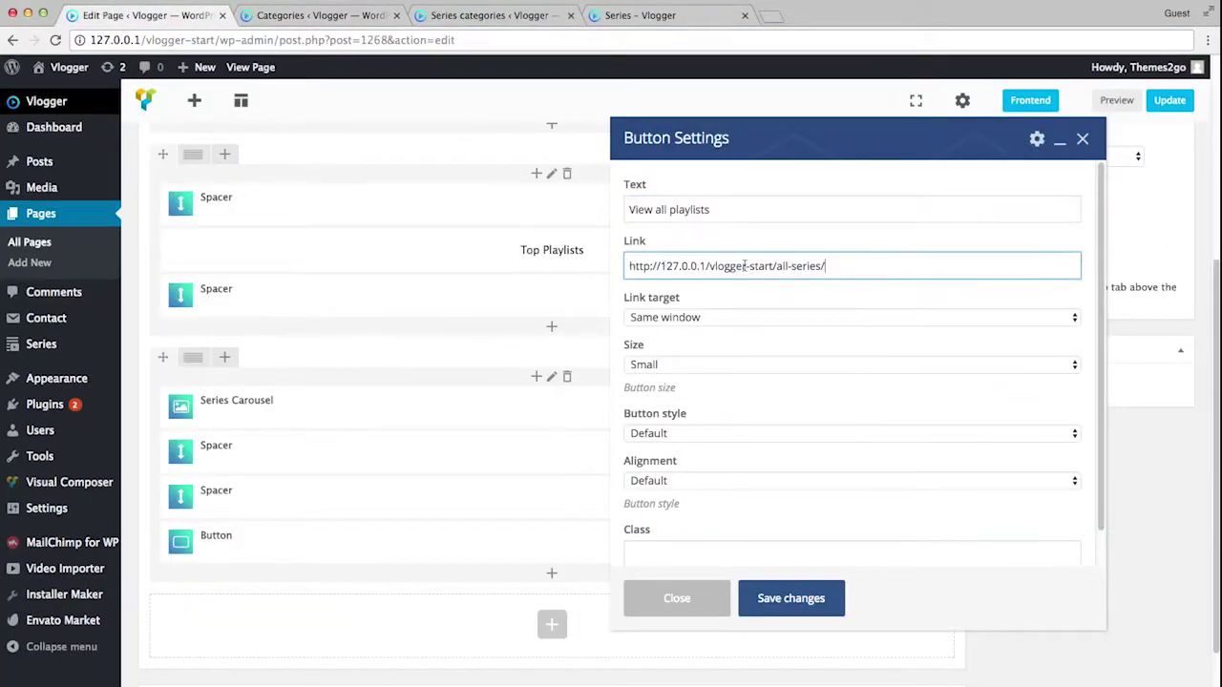
Set the button's style to Secondary and alignment to Center, choose a larger size and save the button
left_click(657, 434)
left_click(711, 461)
left_click(749, 482)
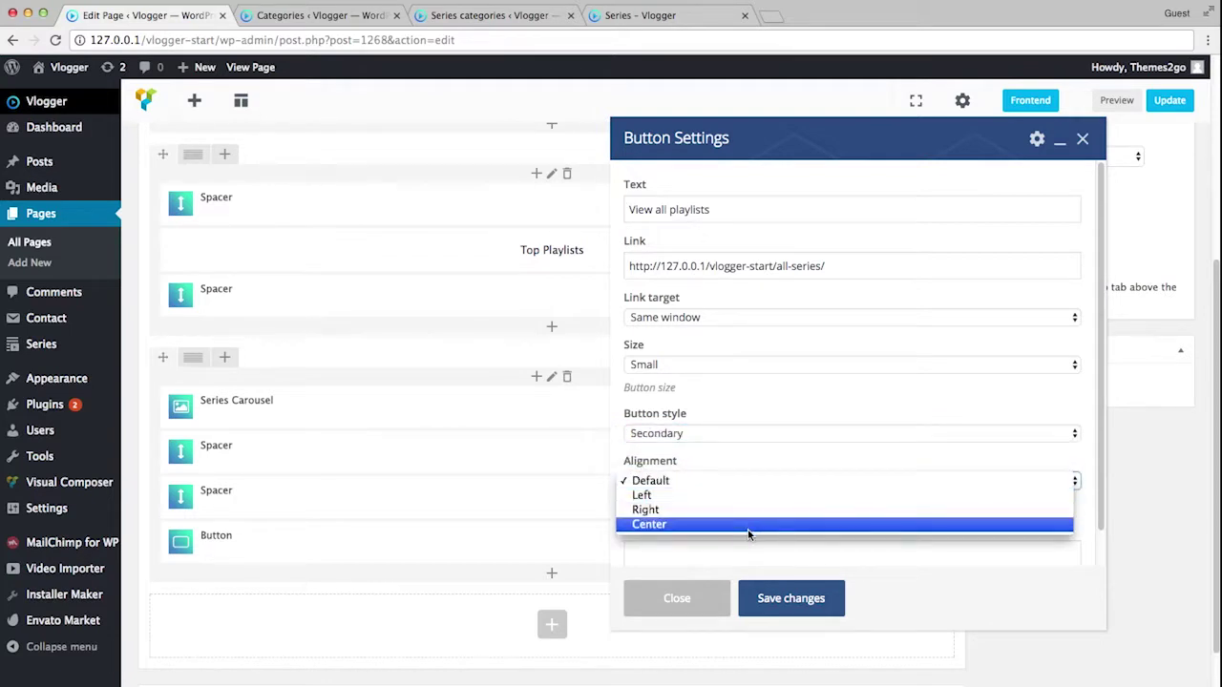
left_click(755, 524)
scroll(765, 513, "down", 1)
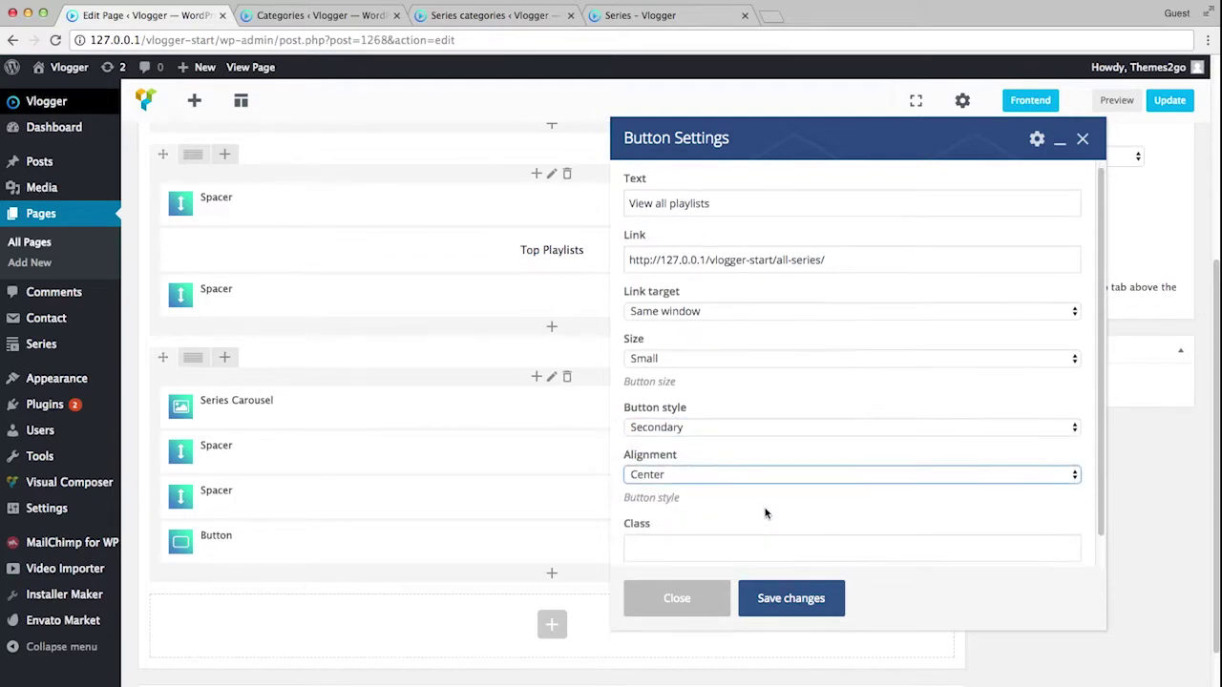
left_click(644, 353)
left_click(658, 381)
left_click(798, 598)
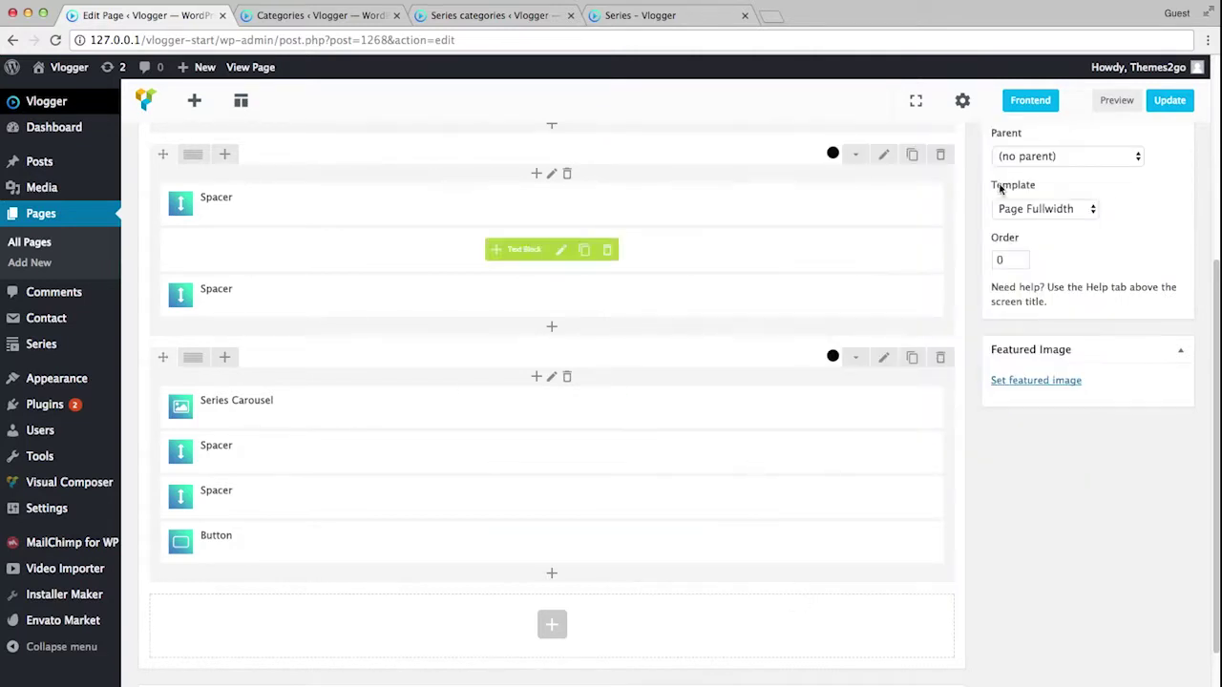
Preview the page down to the playlists button, and in the editor move the Button element between the two spacers
left_click(1117, 101)
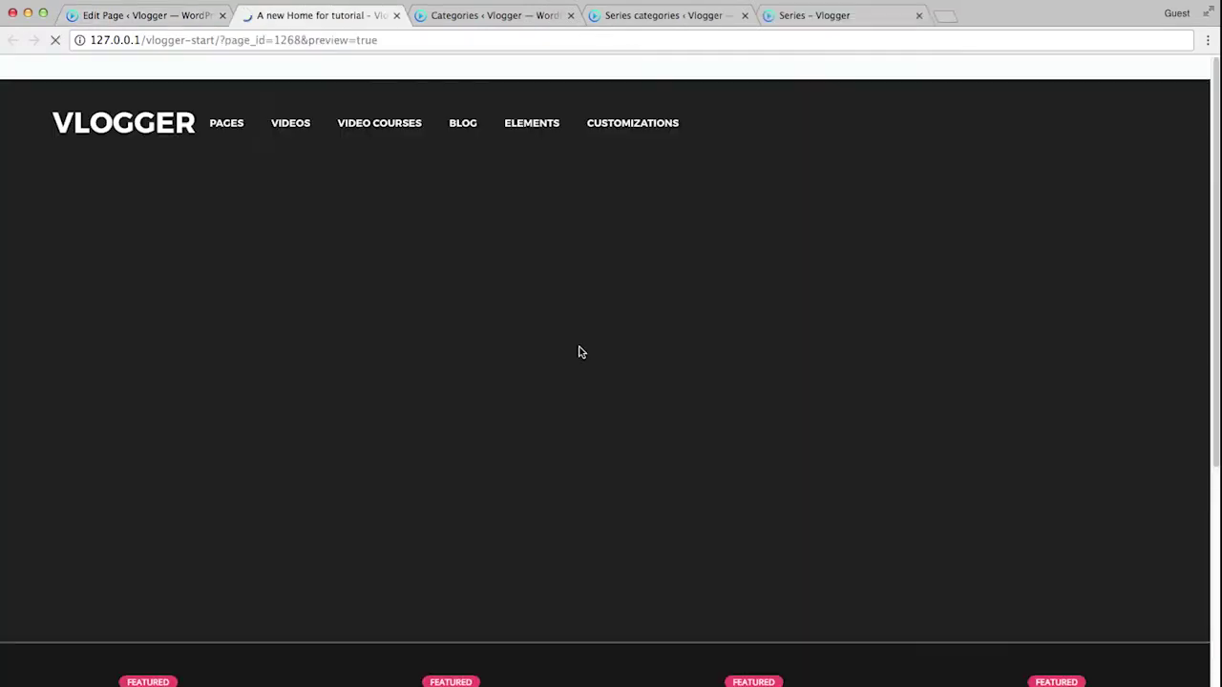
scroll(580, 353, "down", 10)
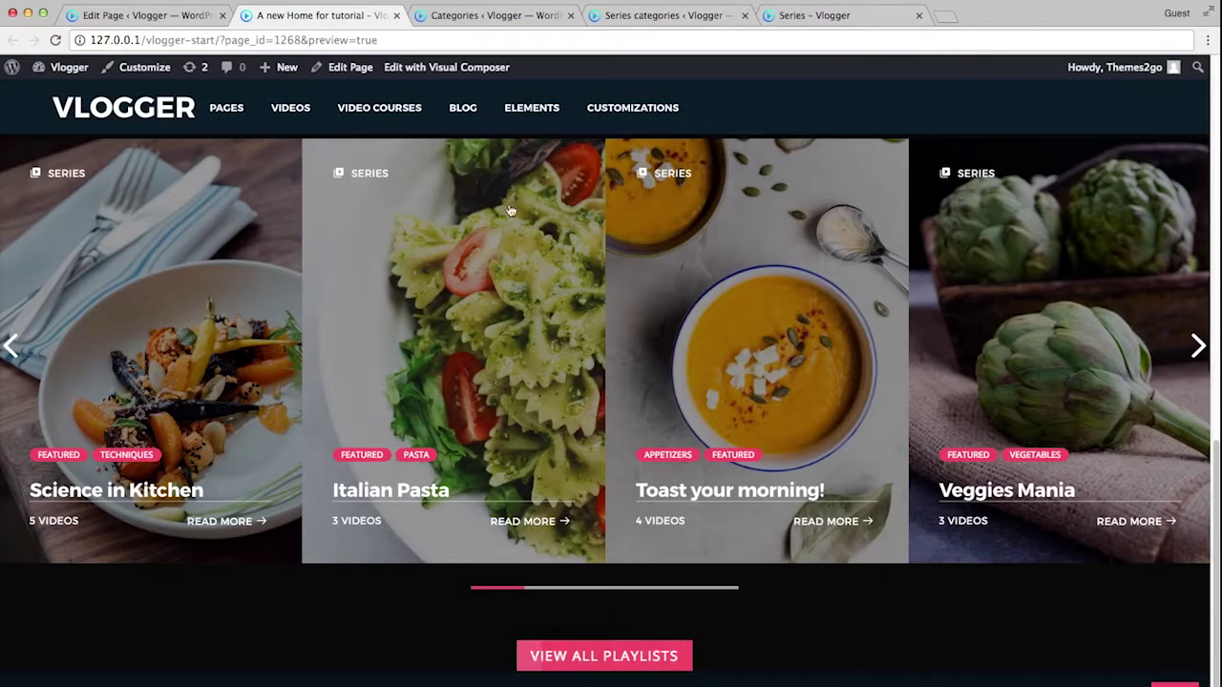
key("ctrl+shift+Tab")
left_click_drag(507, 540, 535, 488)
Preview the page again and check the spacing around the View all playlists button and the Top Playlists heading
left_click(1114, 100)
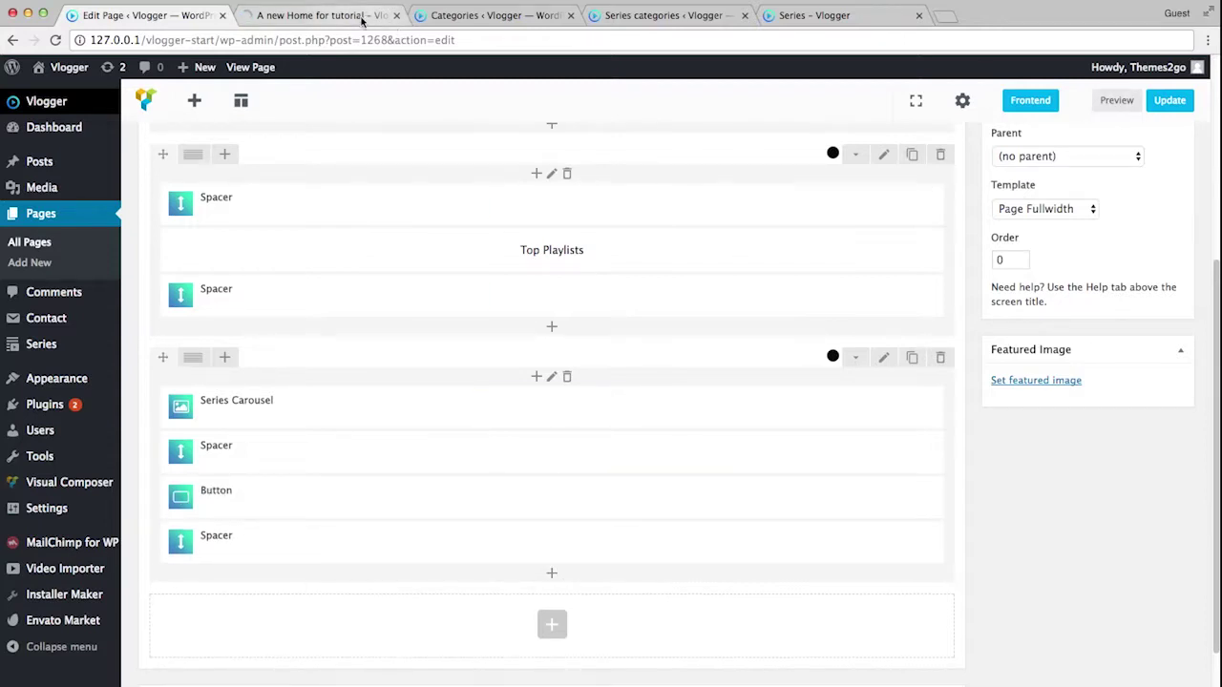
scroll(743, 430, "down", 10)
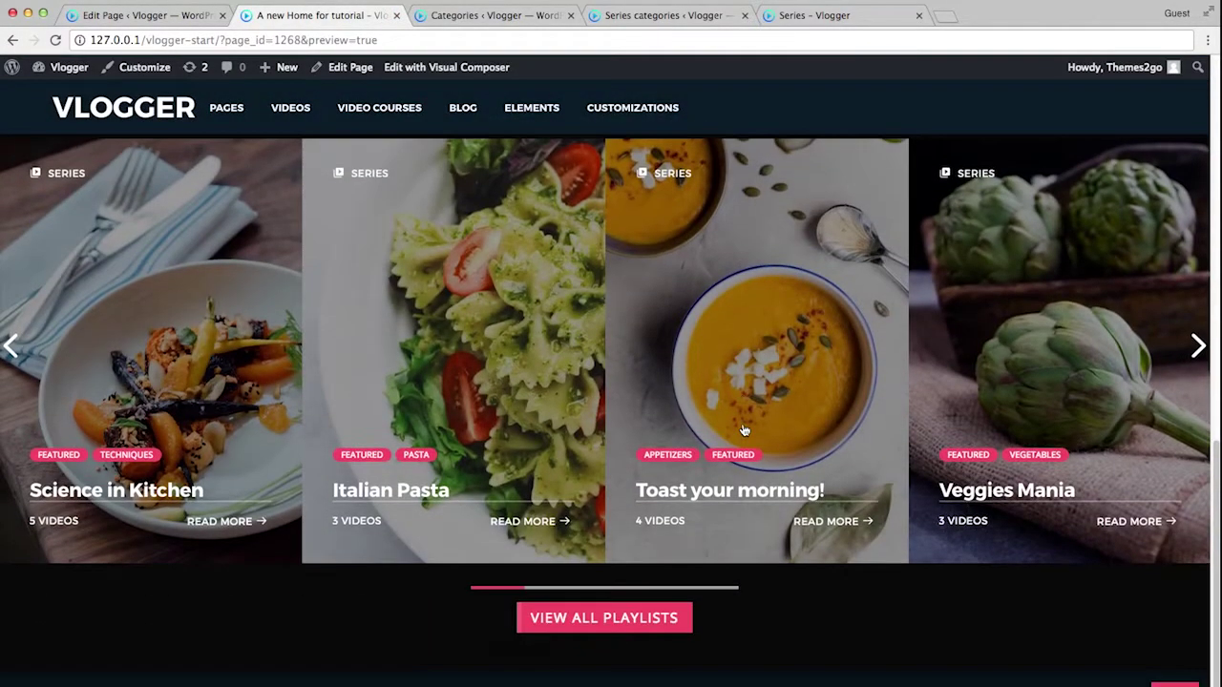
scroll(744, 430, "up", 5)
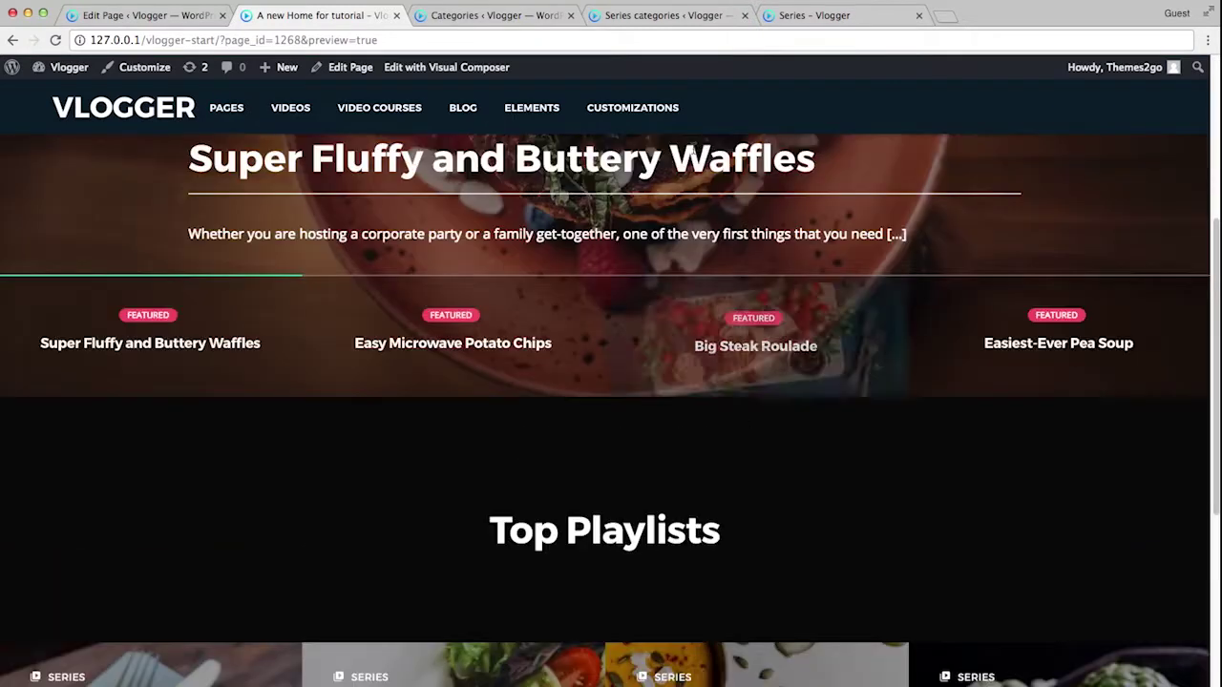
Add a new empty row below the Series Carousel row in the page editor
left_click(182, 16)
scroll(596, 544, "down", 2)
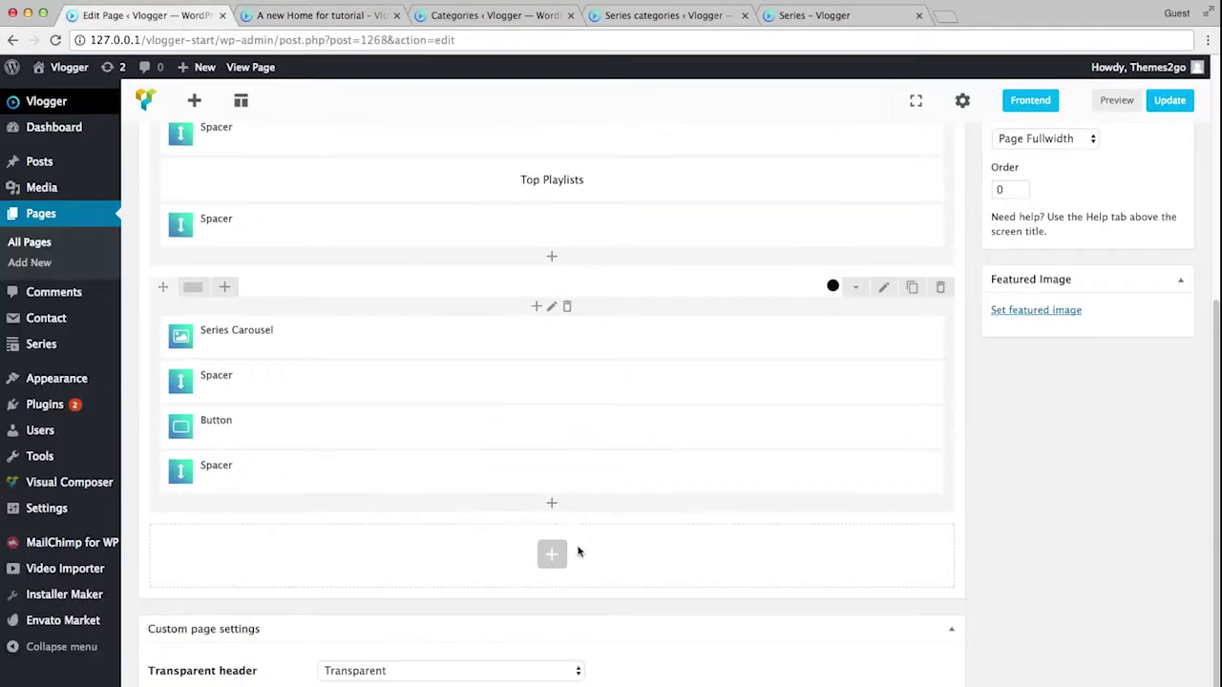
left_click(551, 548)
scroll(668, 434, "up", 2)
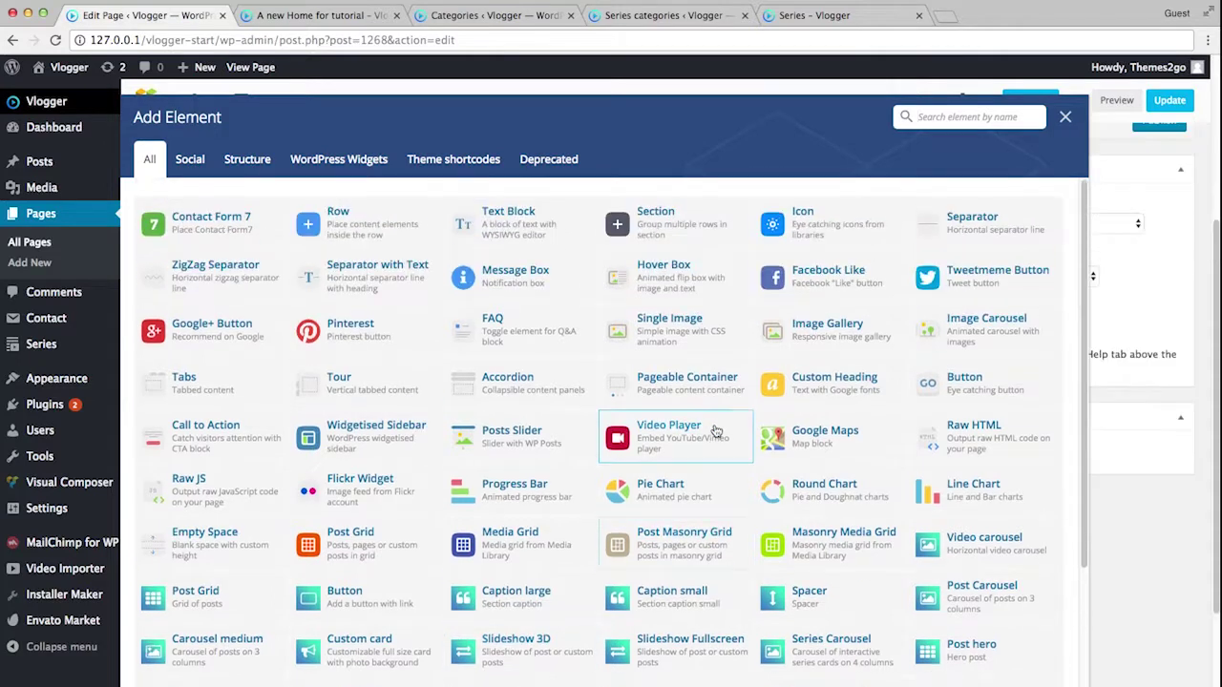
left_click(373, 228)
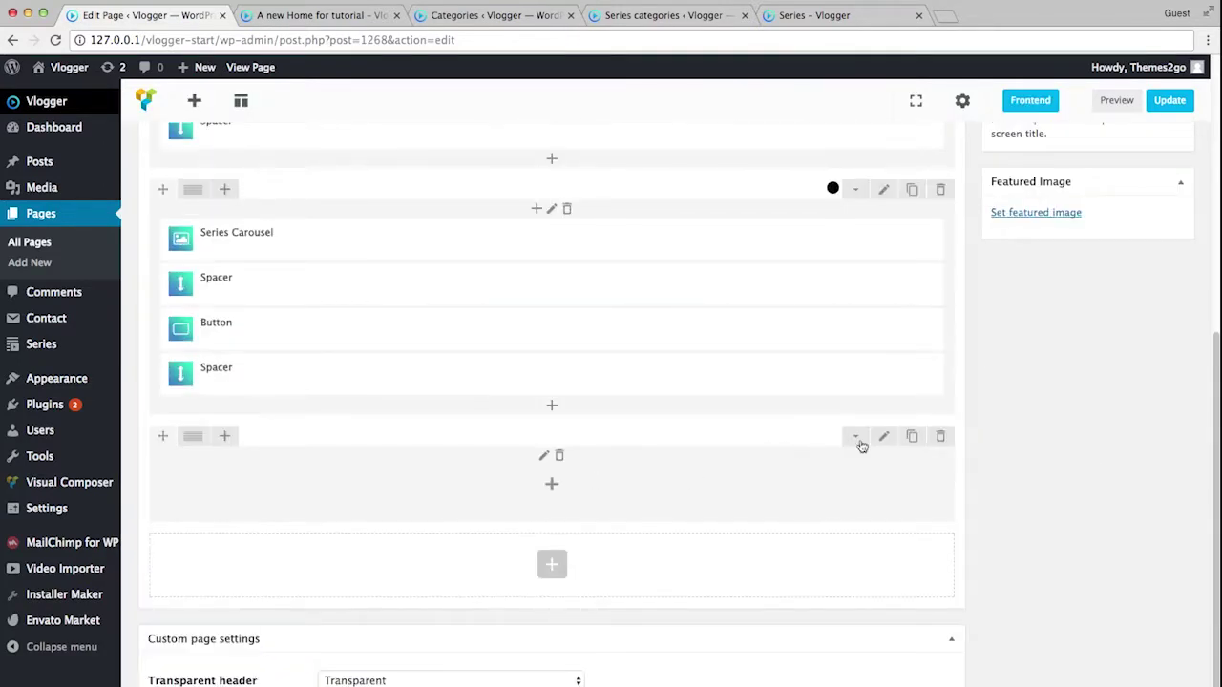
Add an inner row inside the new empty row, enable its container option to limit the content width, and save it
left_click(836, 492)
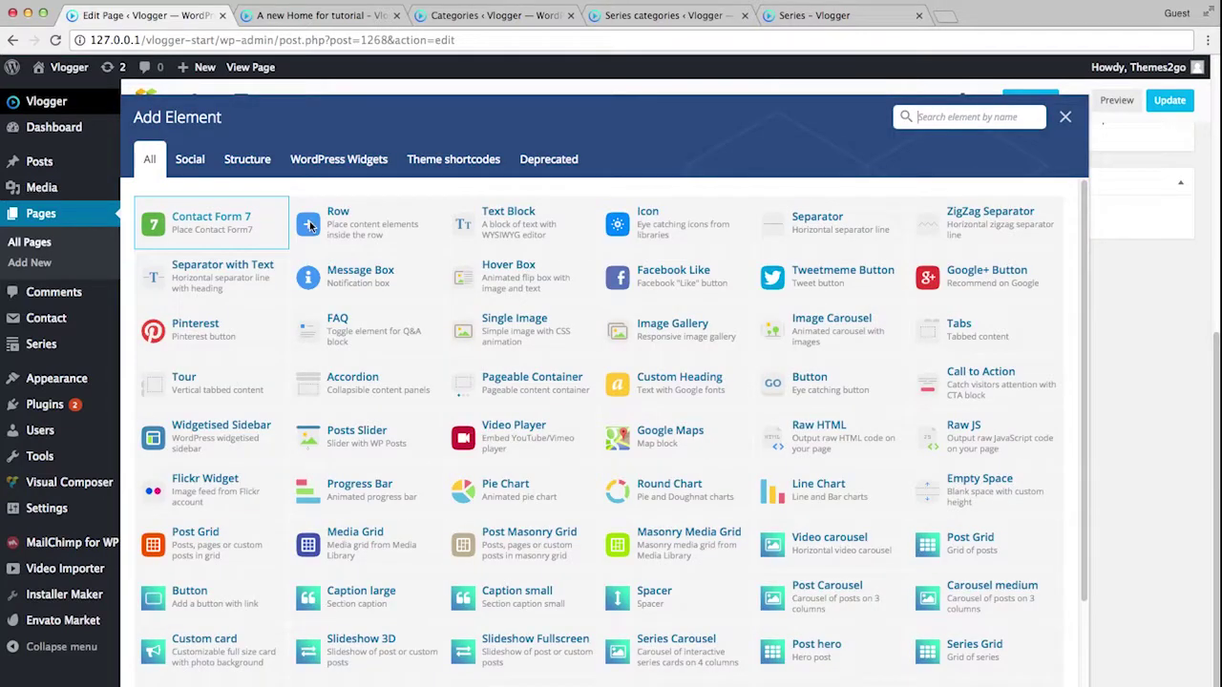
left_click(363, 212)
left_click(873, 475)
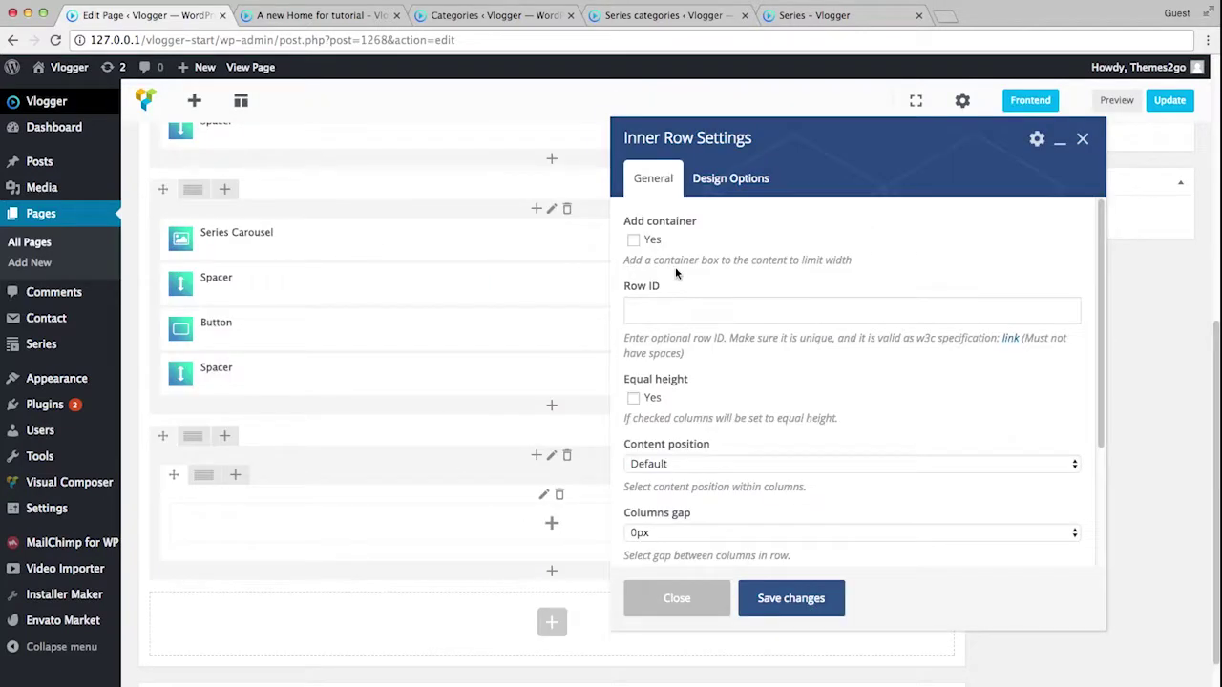
left_click(634, 241)
left_click(760, 587)
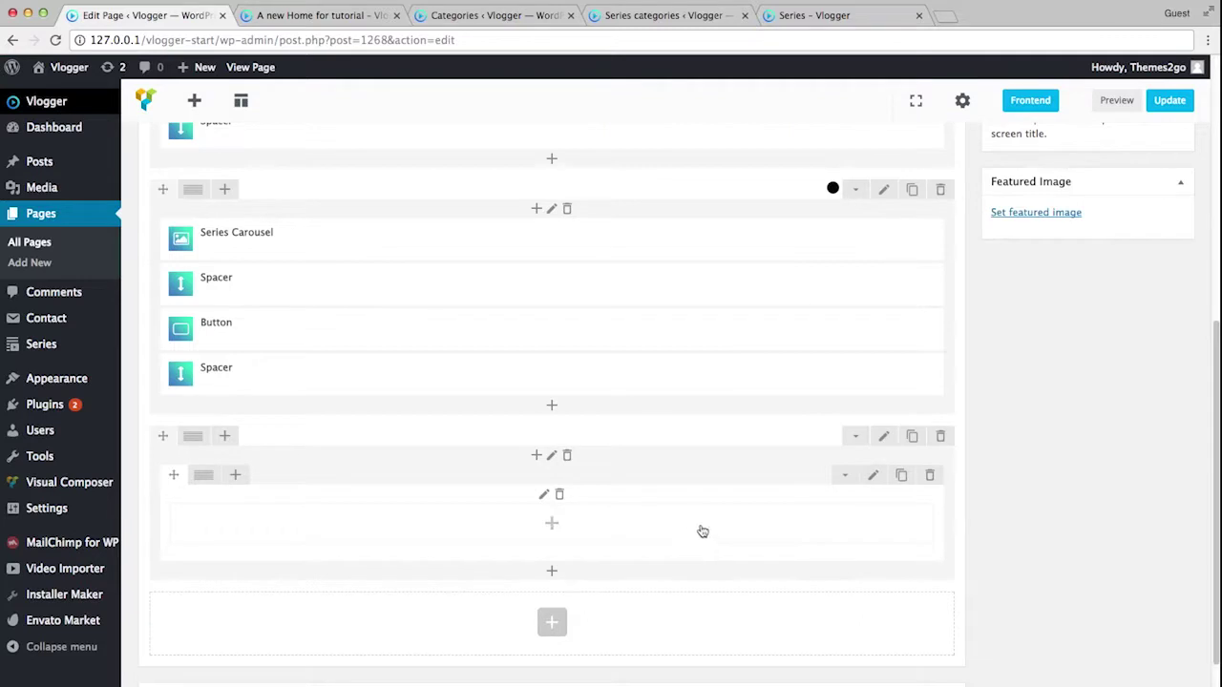
Add a Spacer of size l above the inner row and save it
left_click(537, 457)
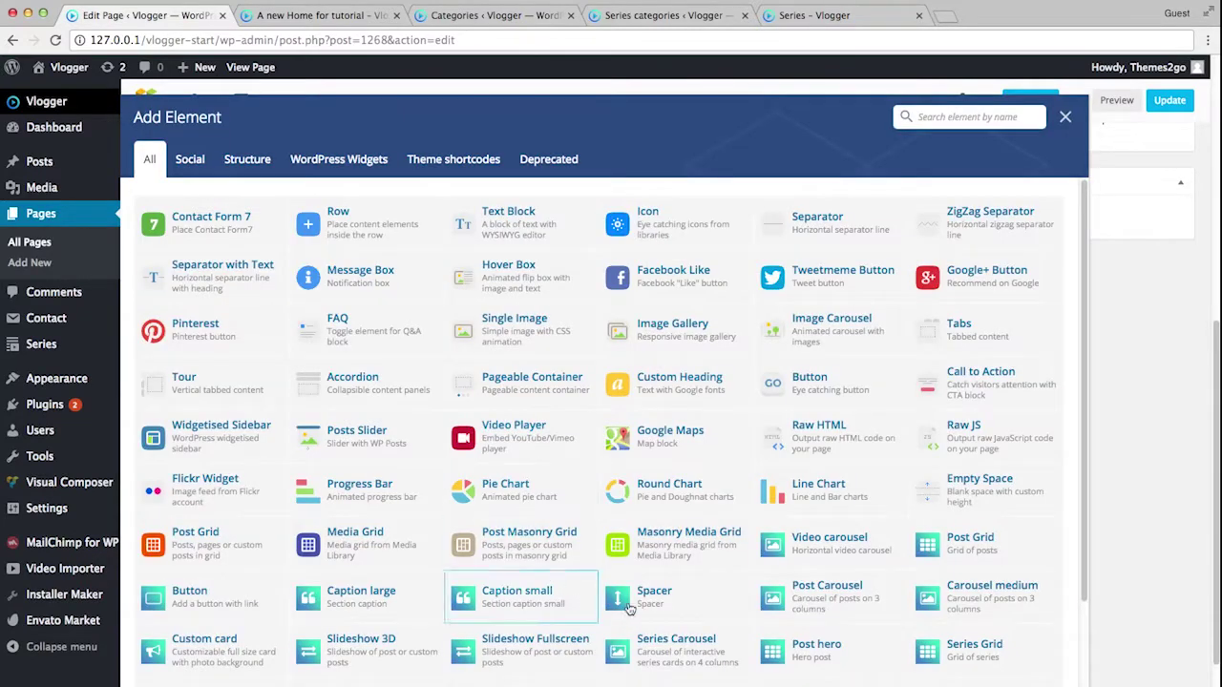
left_click(578, 516)
left_click(682, 230)
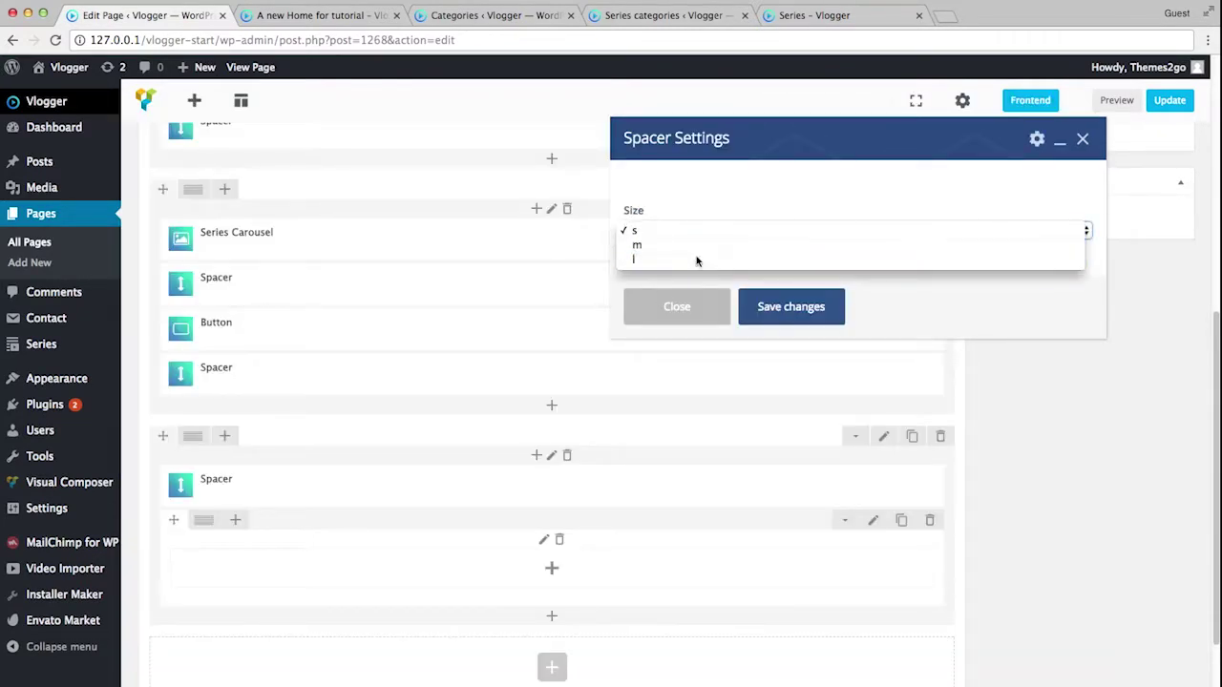
left_click(699, 262)
left_click(777, 314)
Add a Caption large element inside the inner row with the text "Latest posts"
scroll(655, 498, "down", 1)
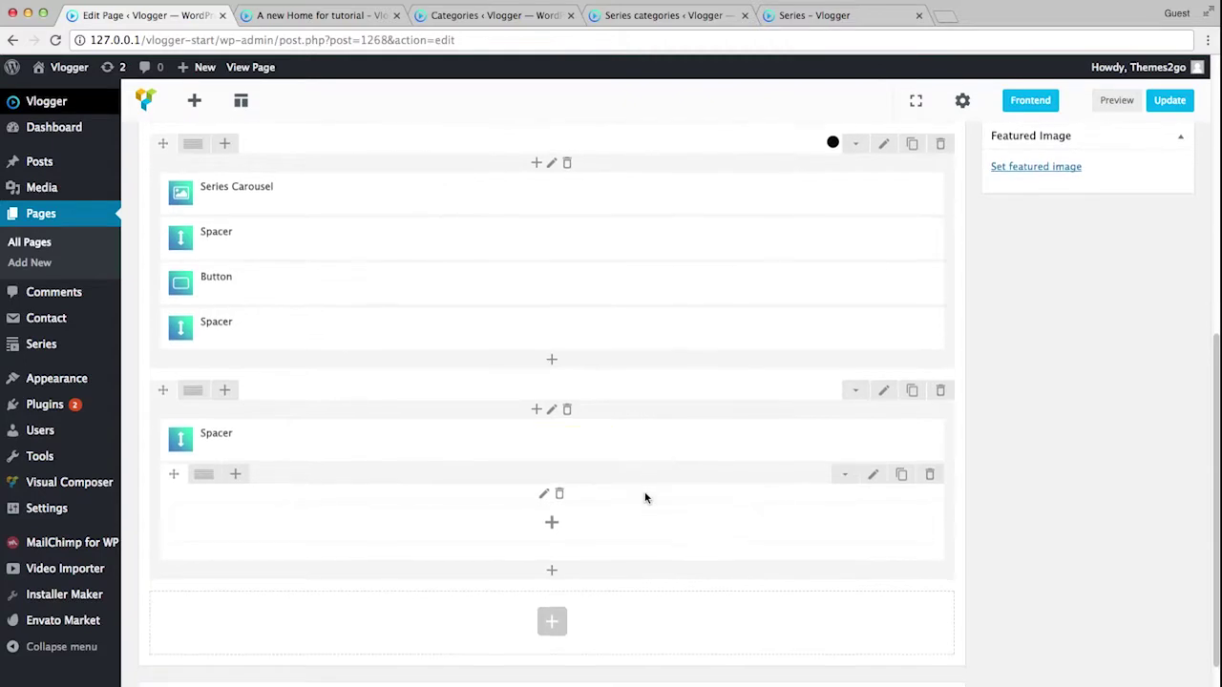
left_click(557, 528)
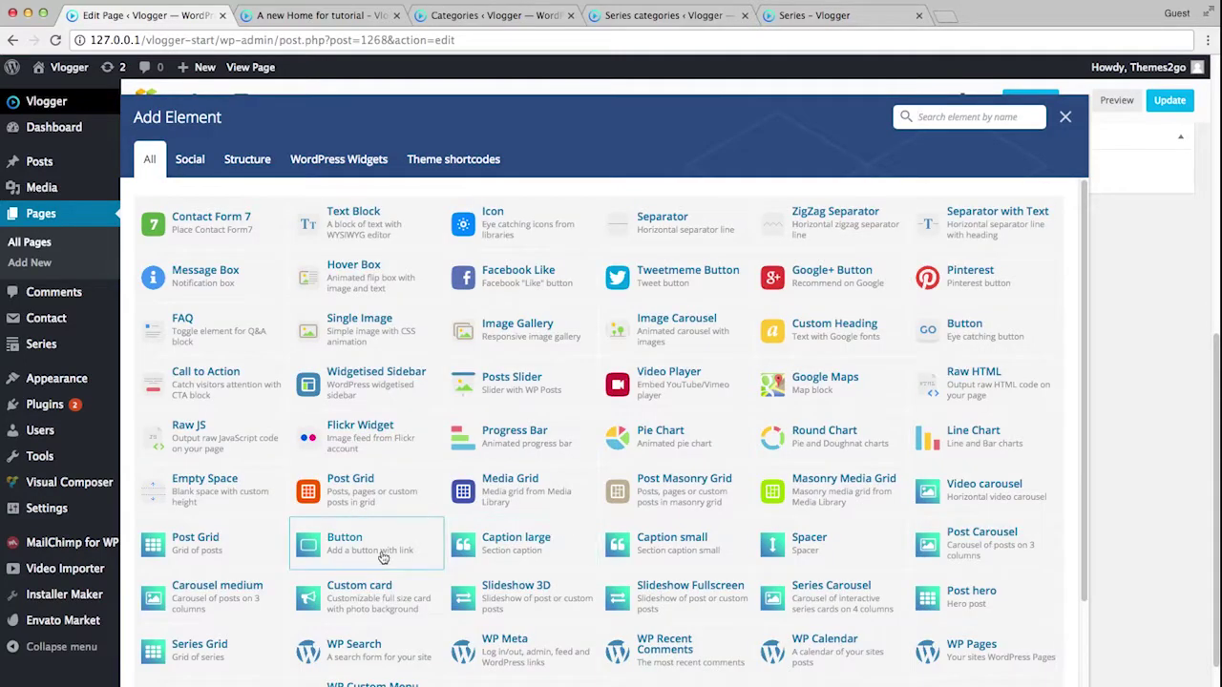
left_click(518, 546)
left_click(665, 210)
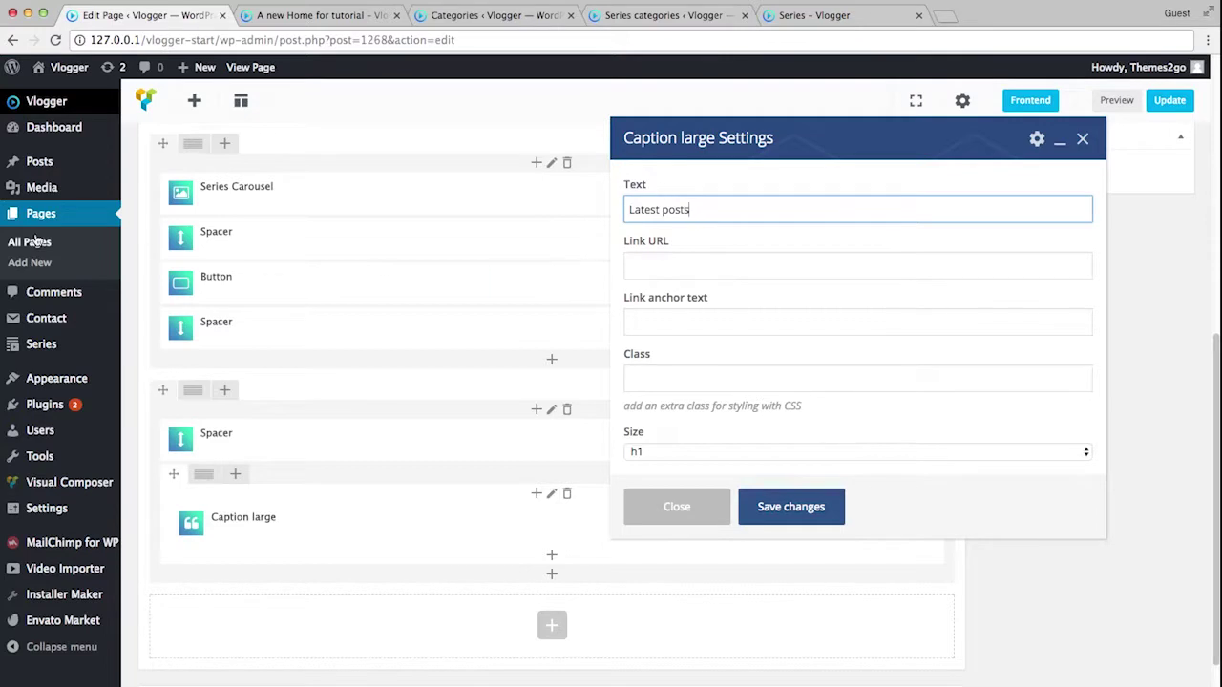
left_click(644, 17)
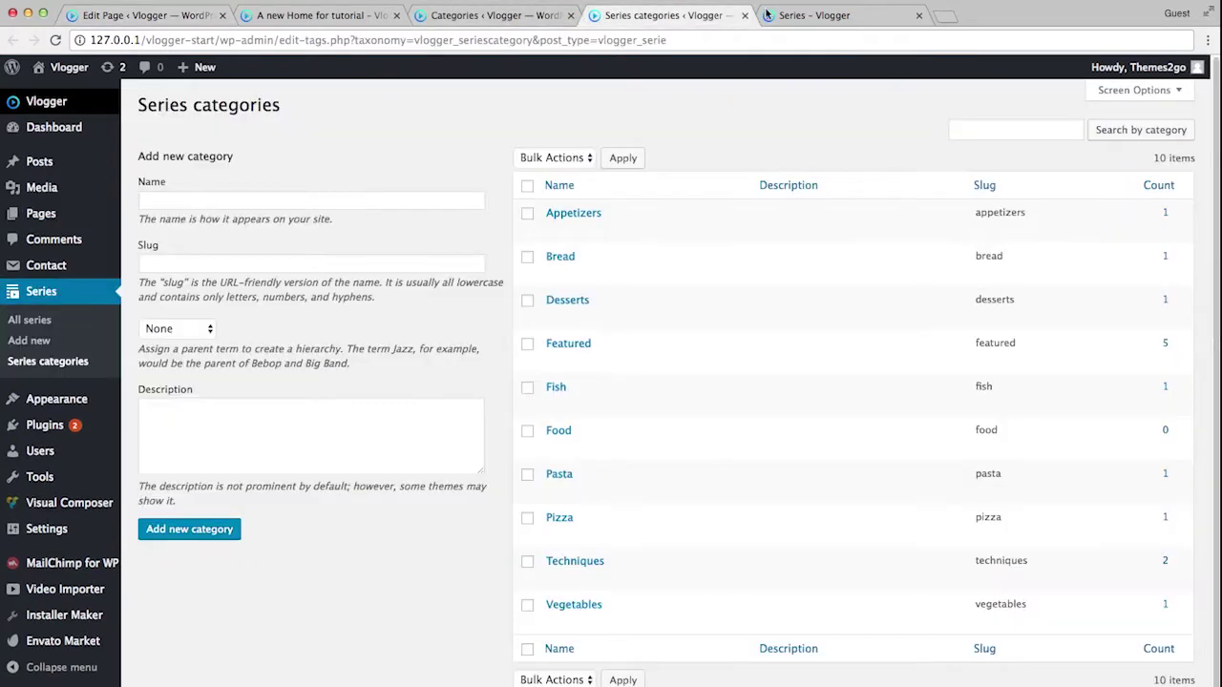
left_click(790, 14)
left_click(463, 123)
left_click(230, 40)
key("ctrl+c")
left_click(169, 19)
left_click(633, 267)
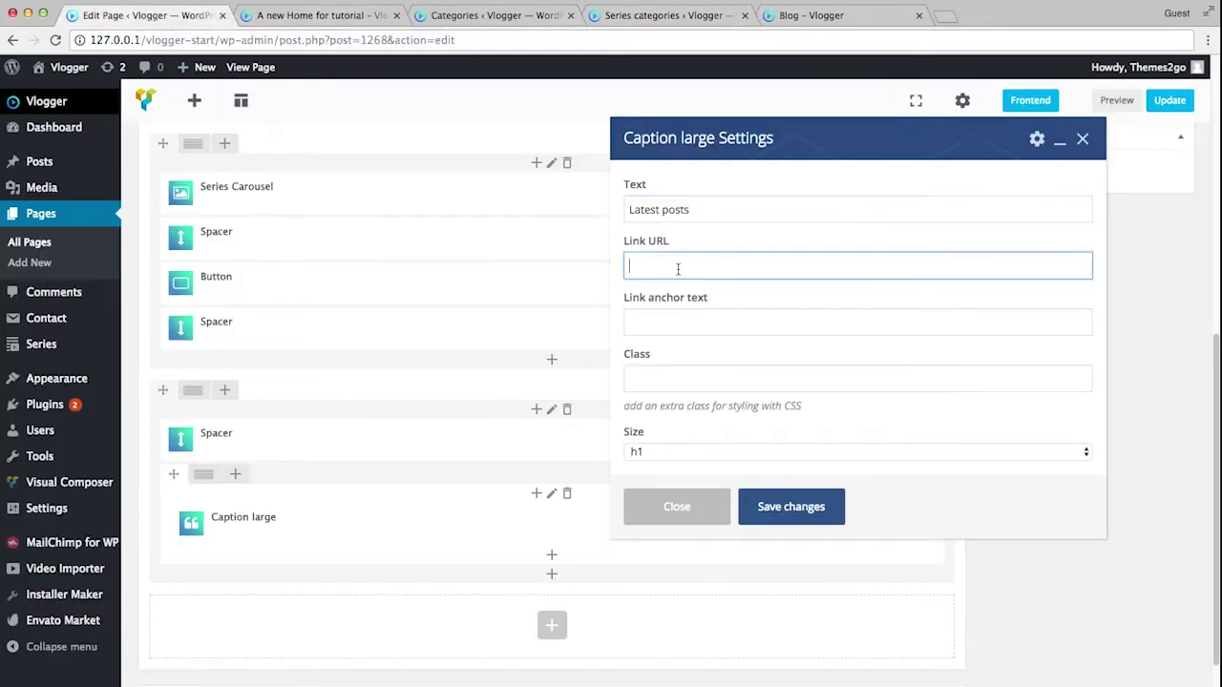
key("ctrl+v")
Set the caption's link anchor text to "View all" and its size to h2, and save the caption
left_click(701, 321)
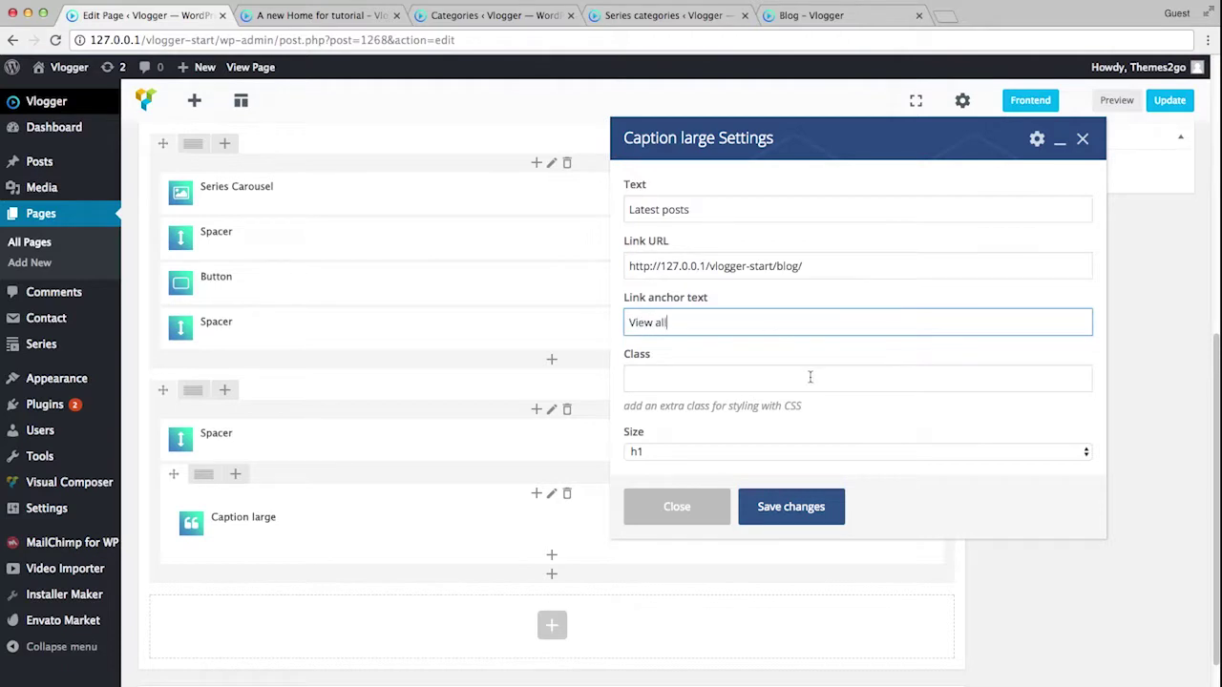
left_click(672, 453)
left_click(677, 467)
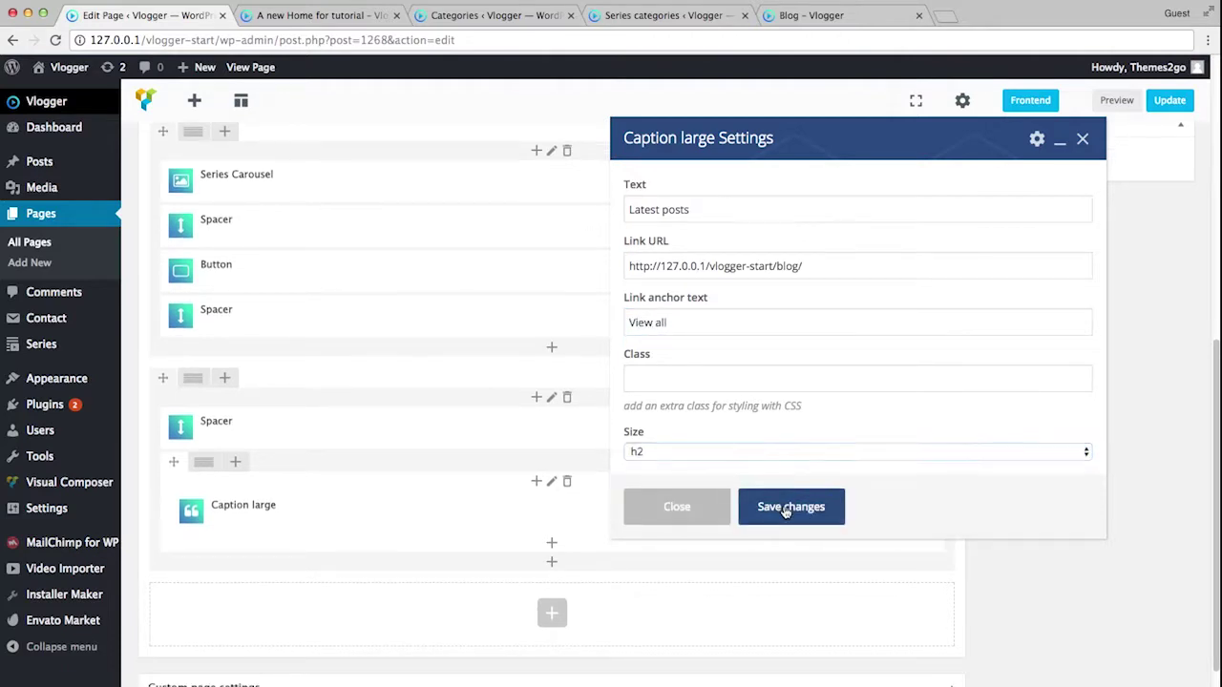
left_click(785, 508)
Duplicate the Spacer above the inner row and move the copy below the inner row
scroll(660, 316, "down", 1)
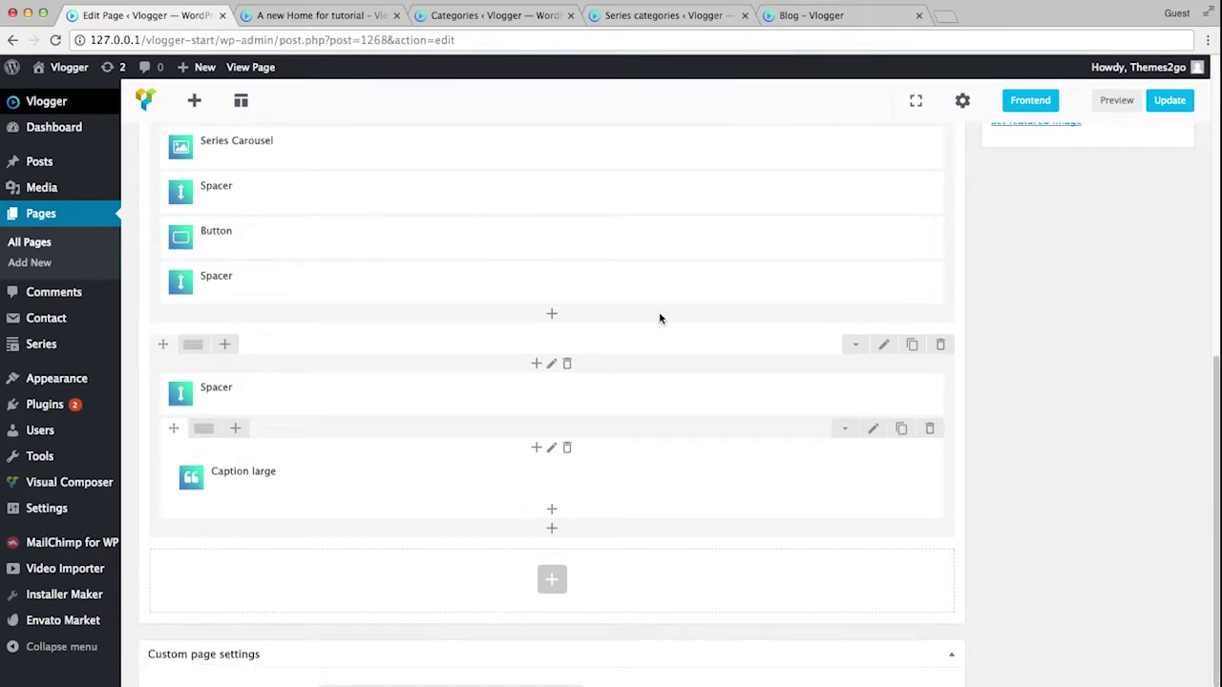
scroll(659, 318, "down", 2)
left_click(578, 321)
mouse_move(518, 325)
left_mouse_down()
mouse_move(501, 491)
mouse_move(516, 468)
left_mouse_up()
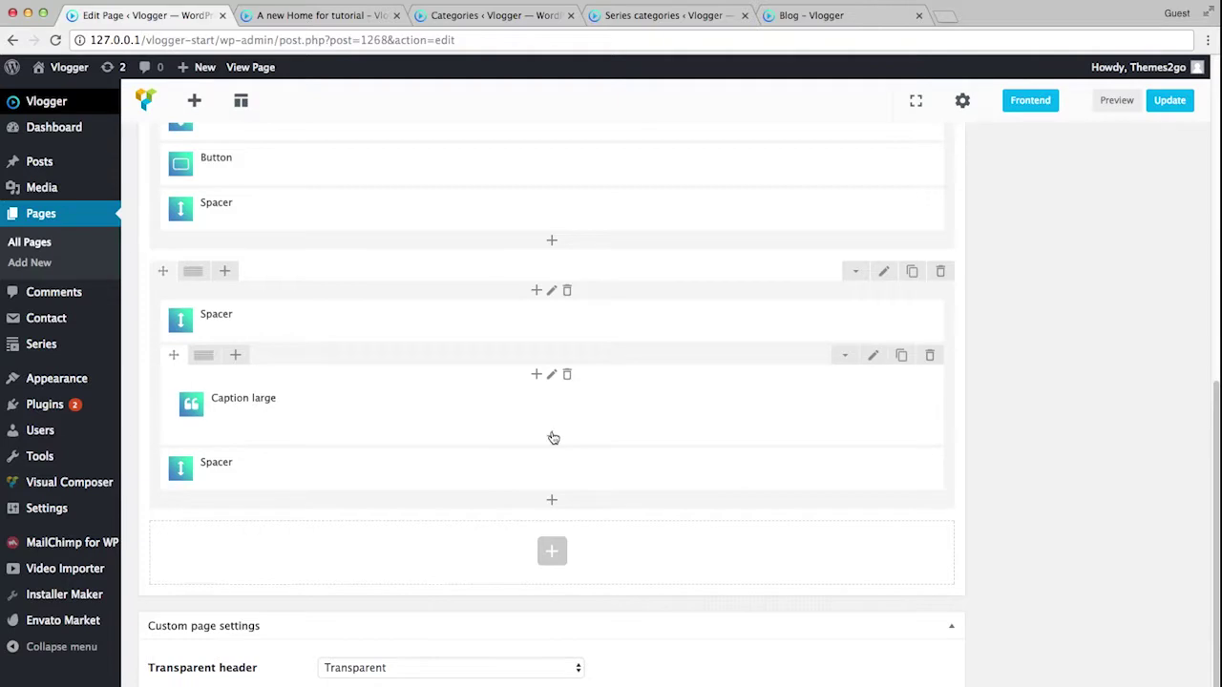
Add a Post hero element below the large caption in the inner row and save it with default height and quantity 1
left_click(551, 436)
scroll(535, 552, "down", 2)
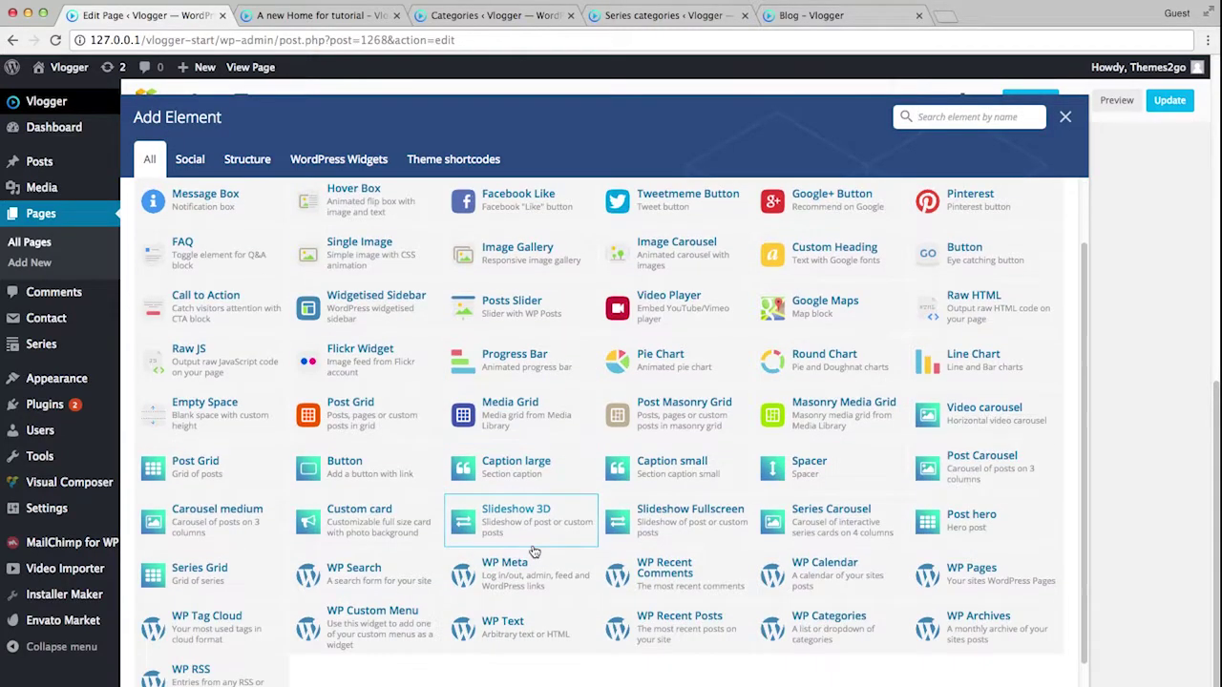
left_click(960, 522)
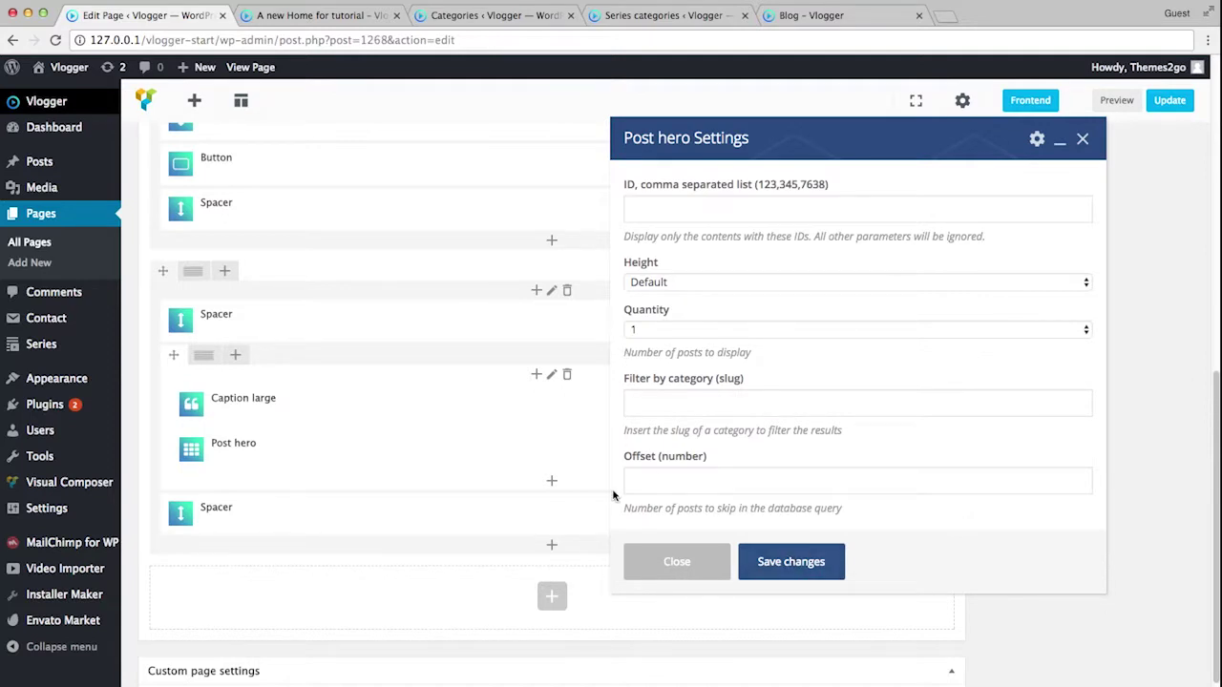
left_click(711, 477)
left_click(777, 562)
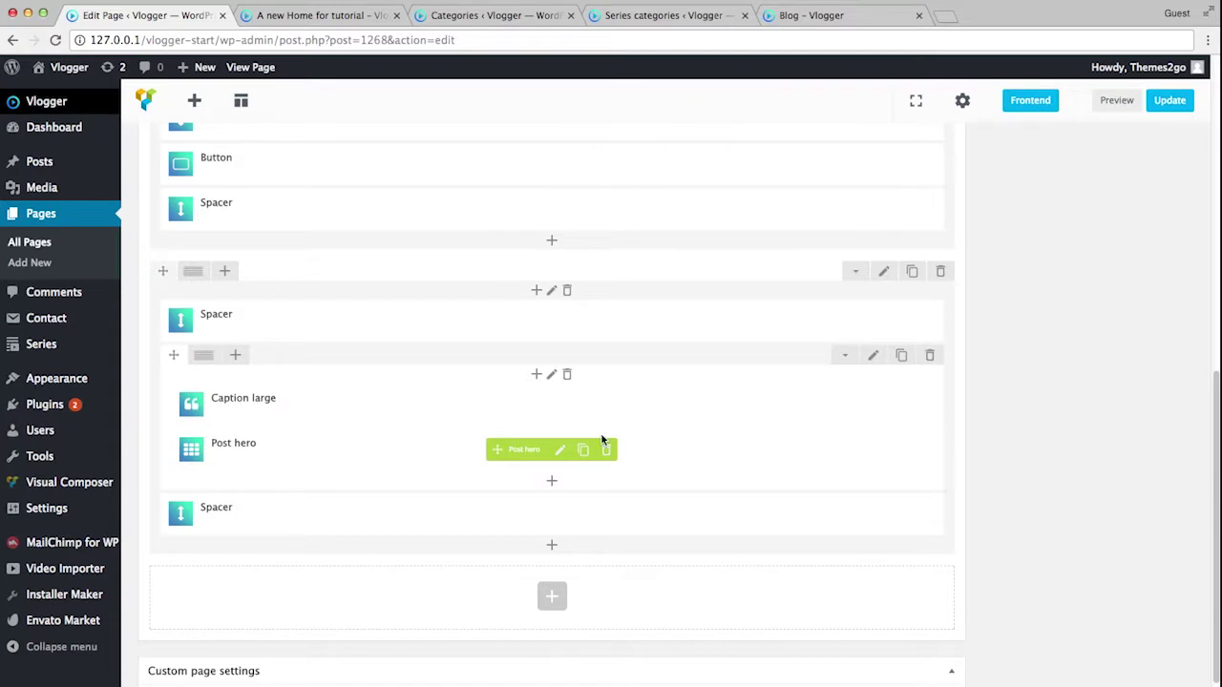
Add a Spacer of size m below the Post hero in the inner row and save it
left_click(552, 483)
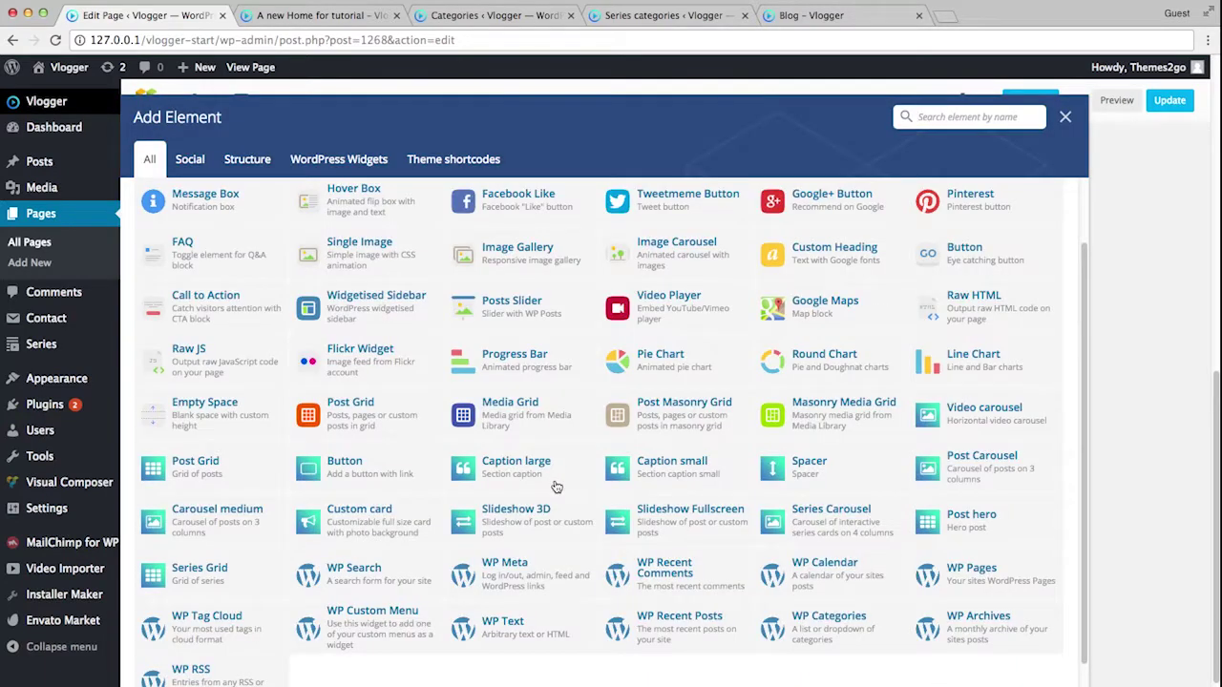
left_click(810, 467)
left_click(681, 232)
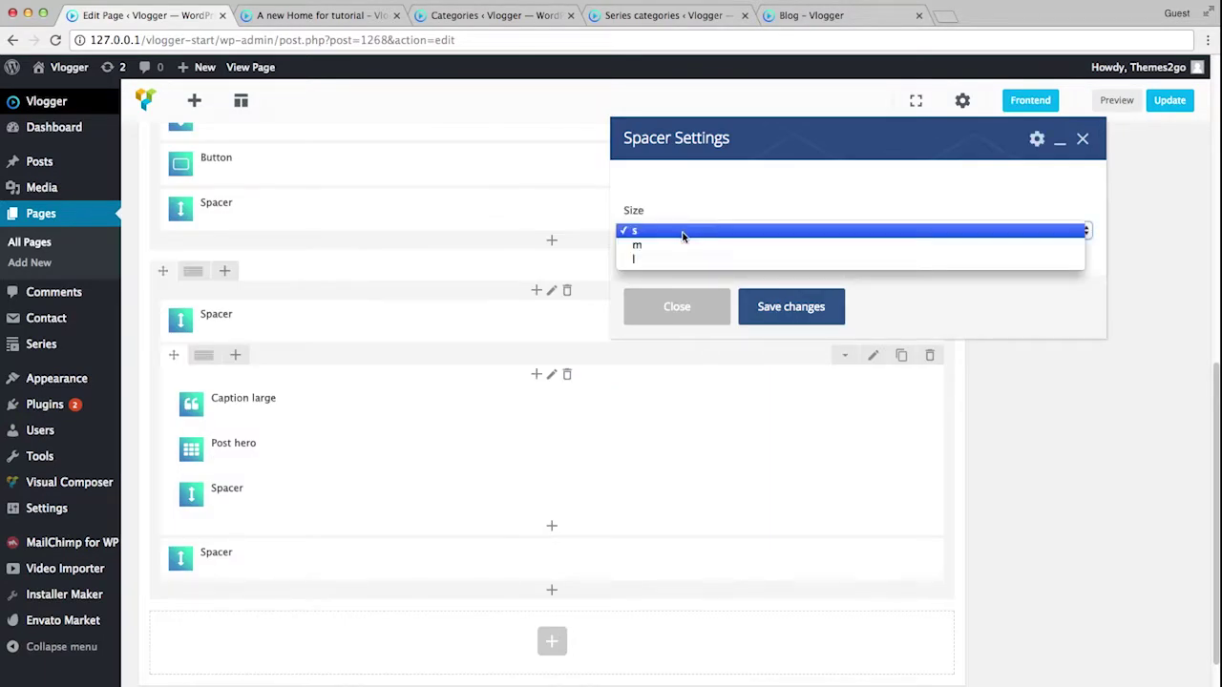
left_click(682, 245)
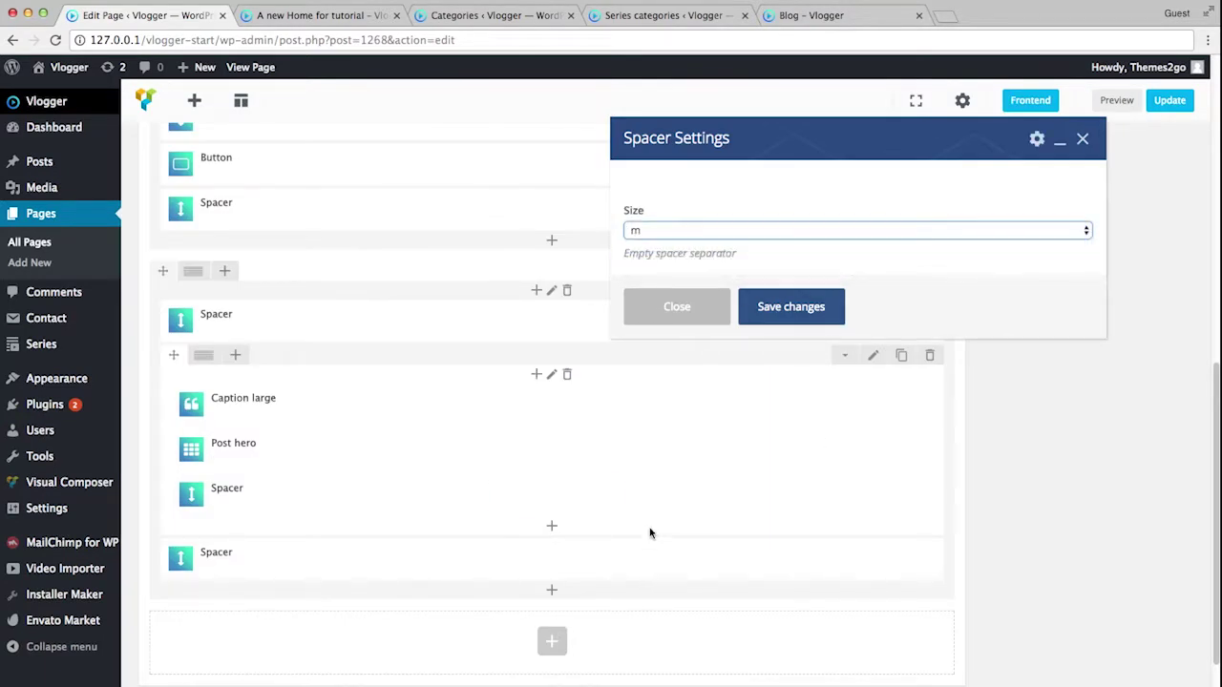
left_click(788, 319)
Add a Caption small element below the new spacer with the text "From the week" and save it
left_click(552, 526)
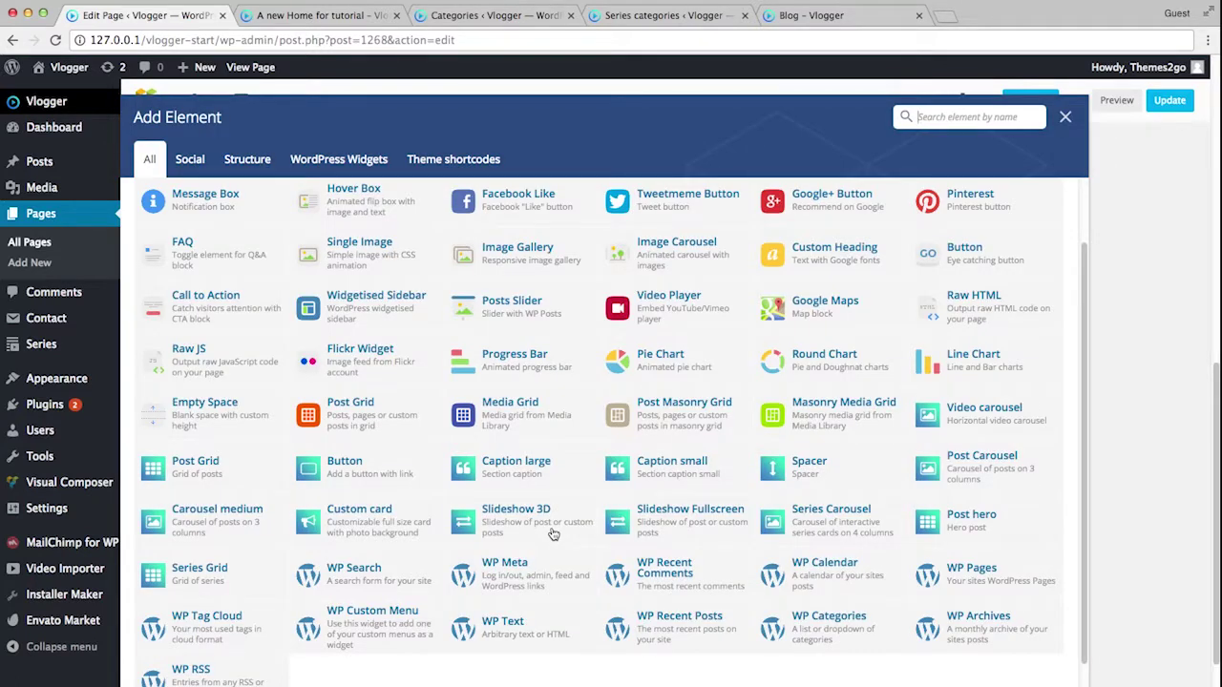
left_click(671, 475)
left_click(680, 202)
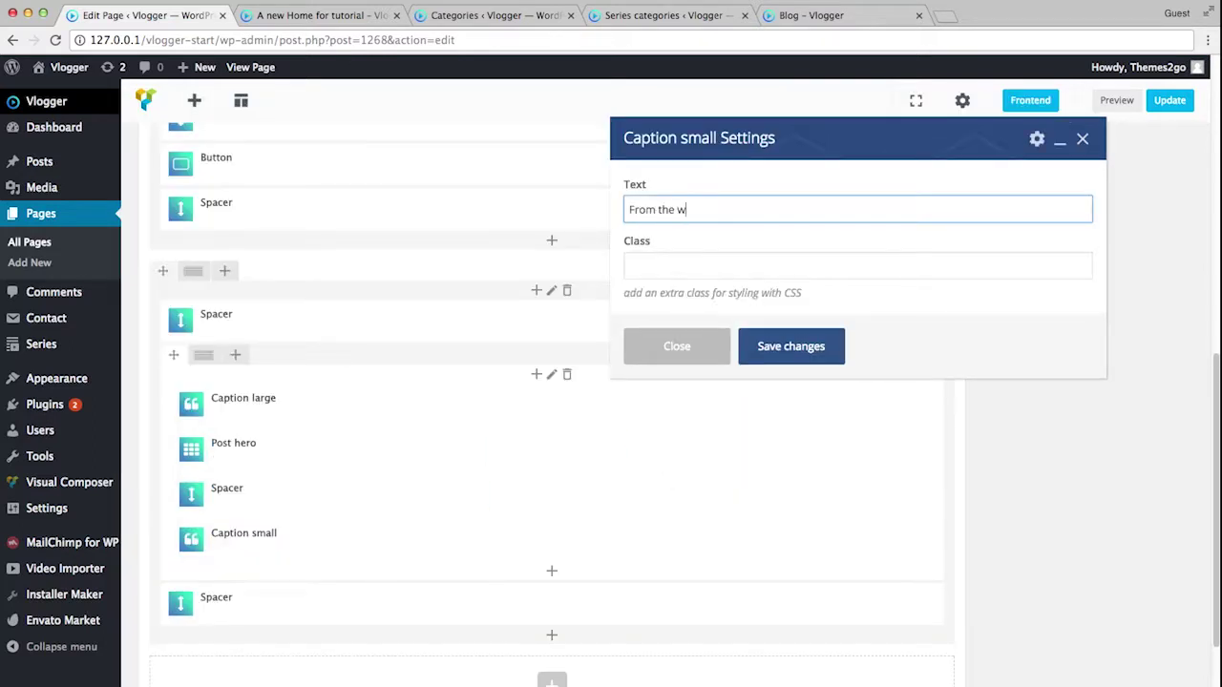
type("From the week")
left_click(792, 346)
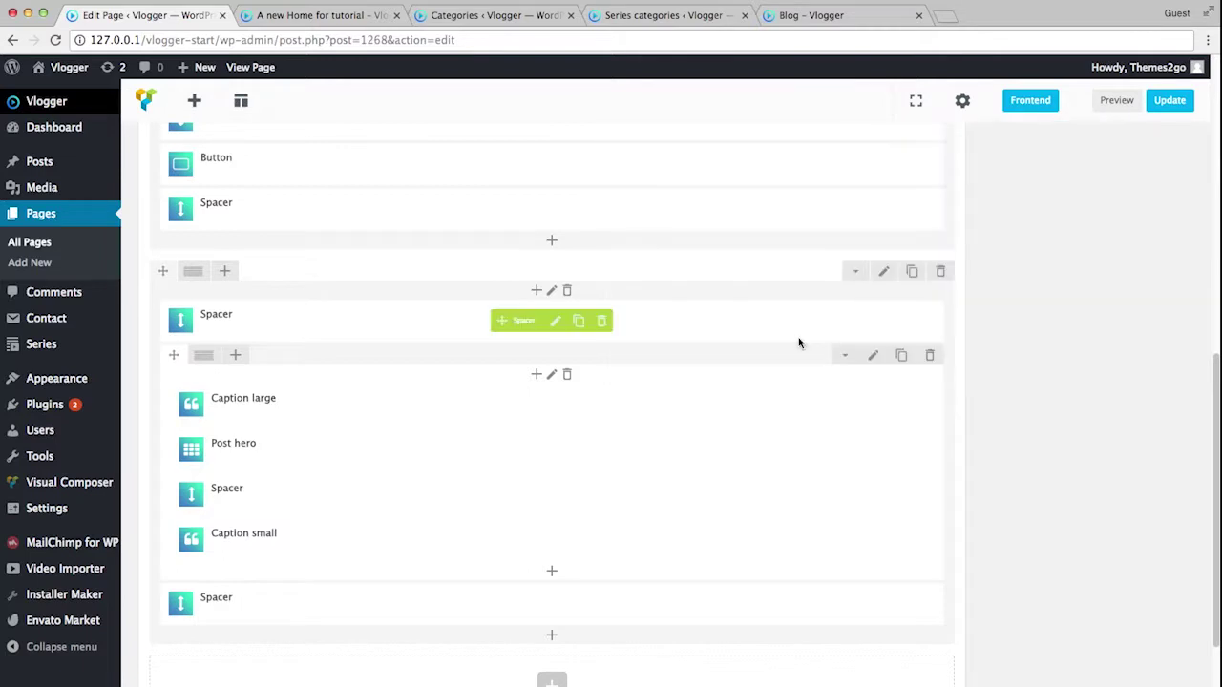
Add a Spacer of size s below the small caption and save it
scroll(515, 536, "down", 1)
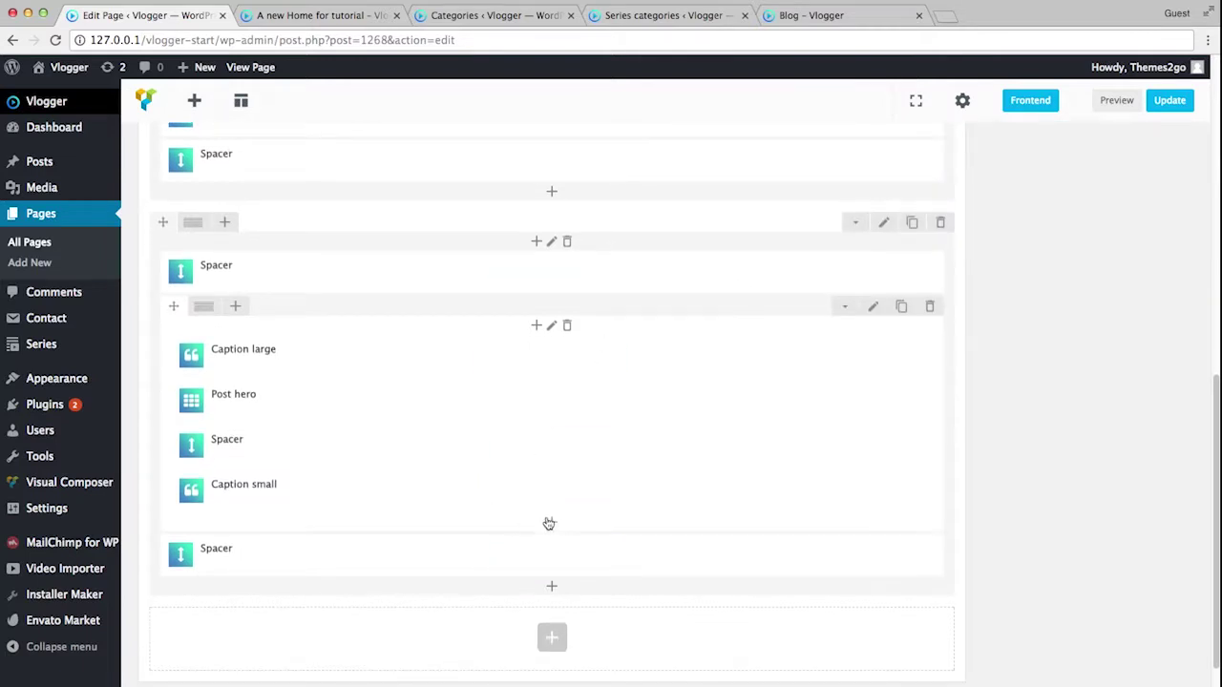
left_click(551, 522)
left_click(809, 468)
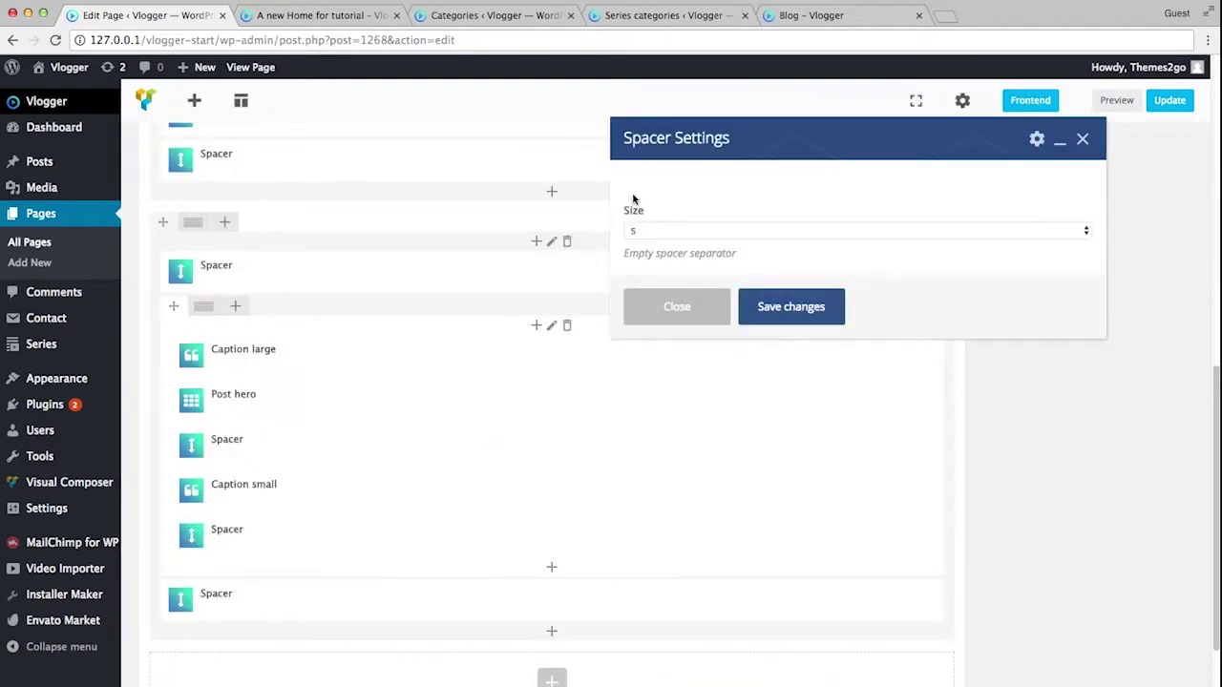
left_click(781, 307)
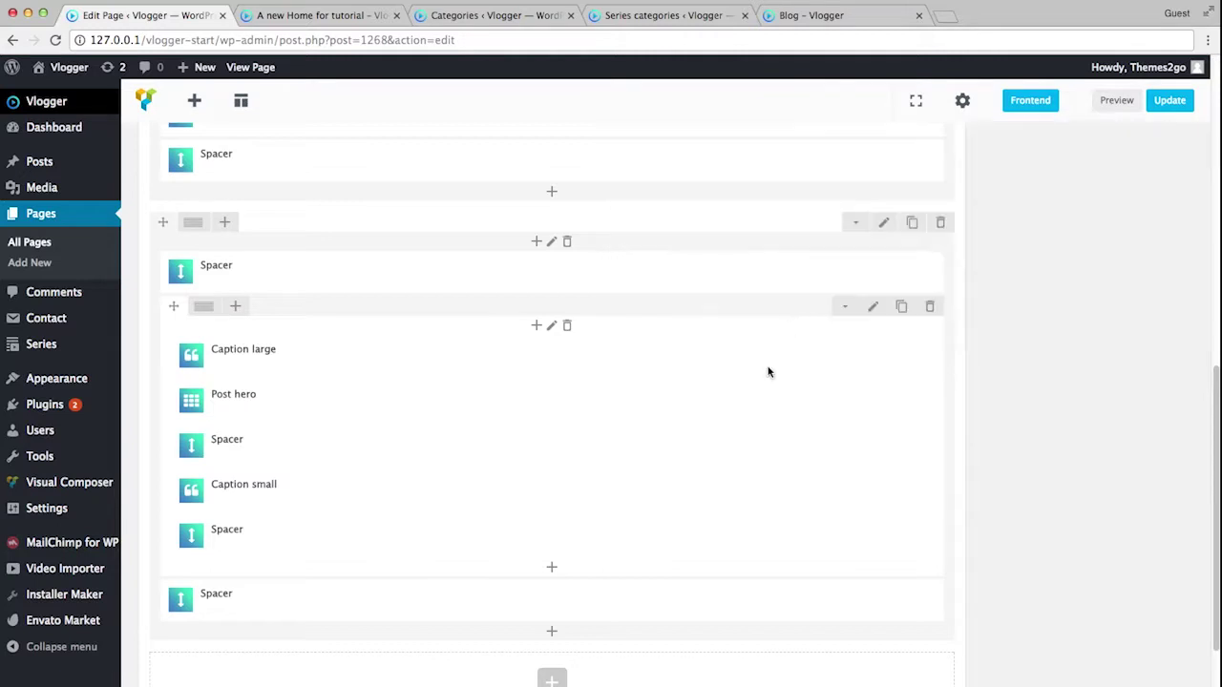
Add a Post Grid below the last spacer in the inner row, with quantity 6 and 3 items per row
left_click(552, 564)
scroll(591, 511, "down", 1)
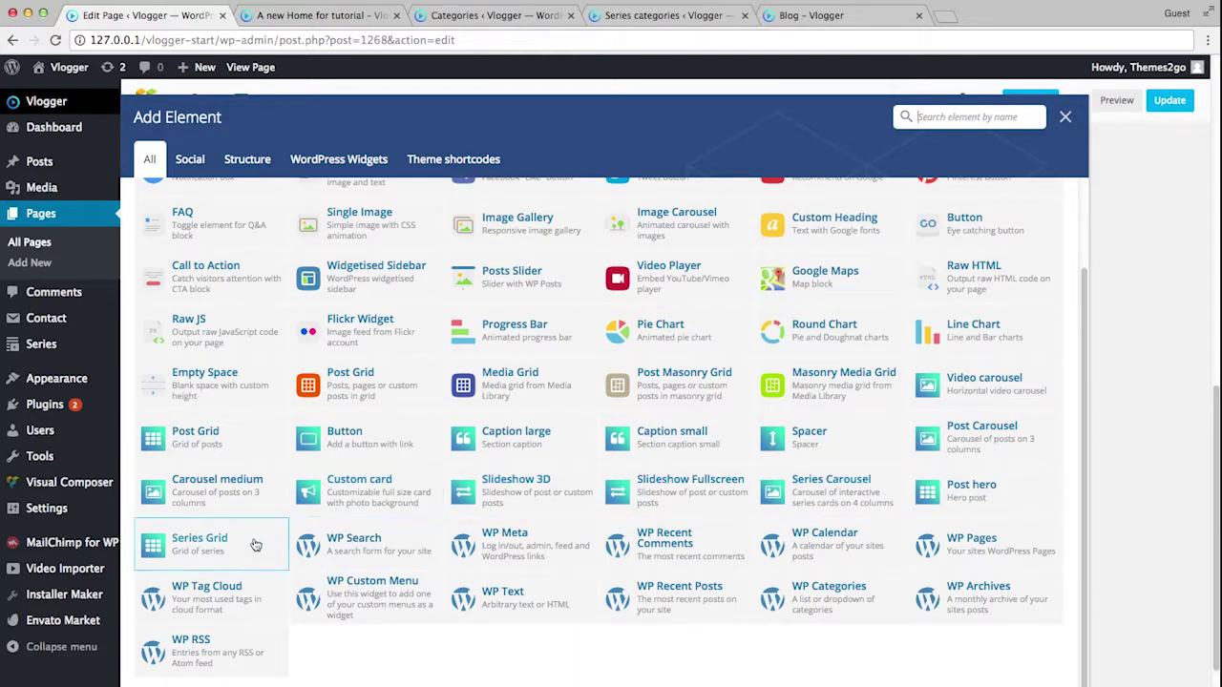
left_click(187, 441)
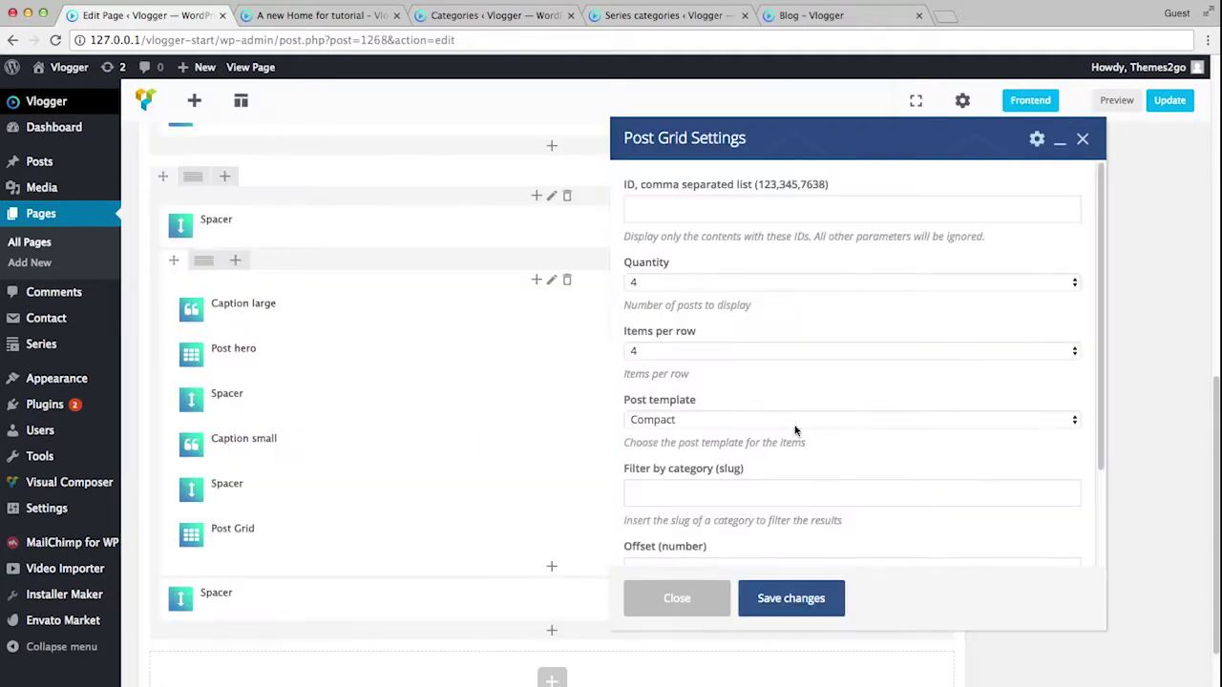
left_click(658, 282)
left_click(657, 308)
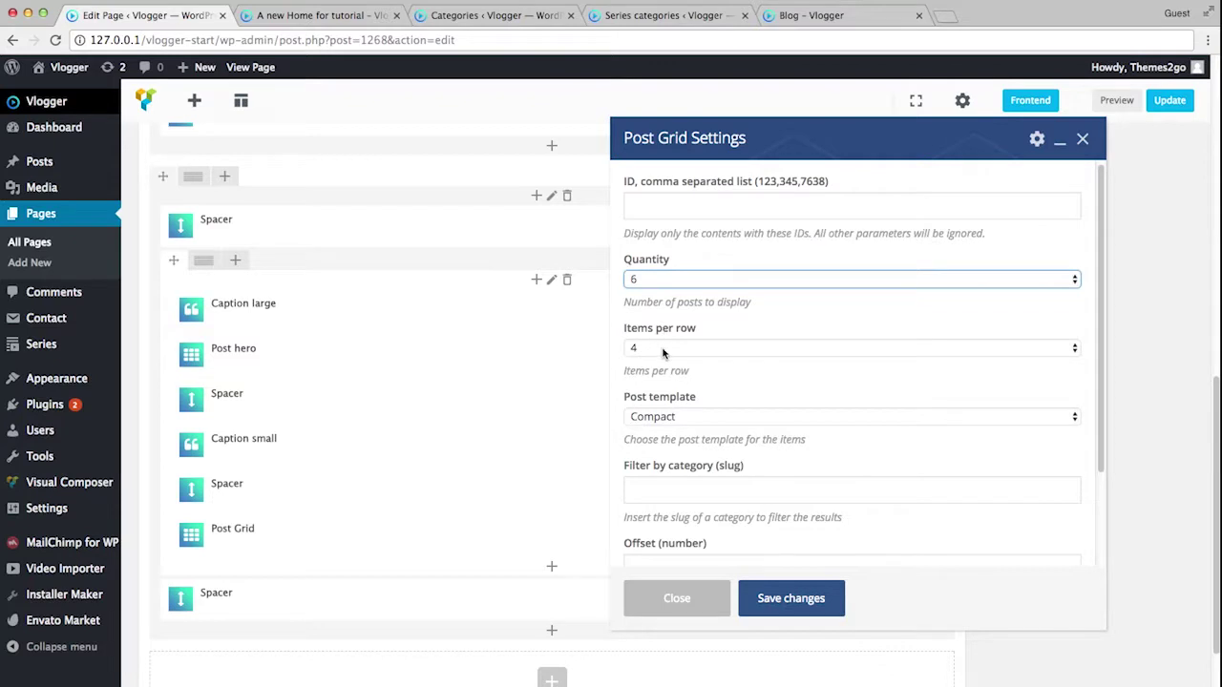
left_click(662, 347)
left_click(661, 333)
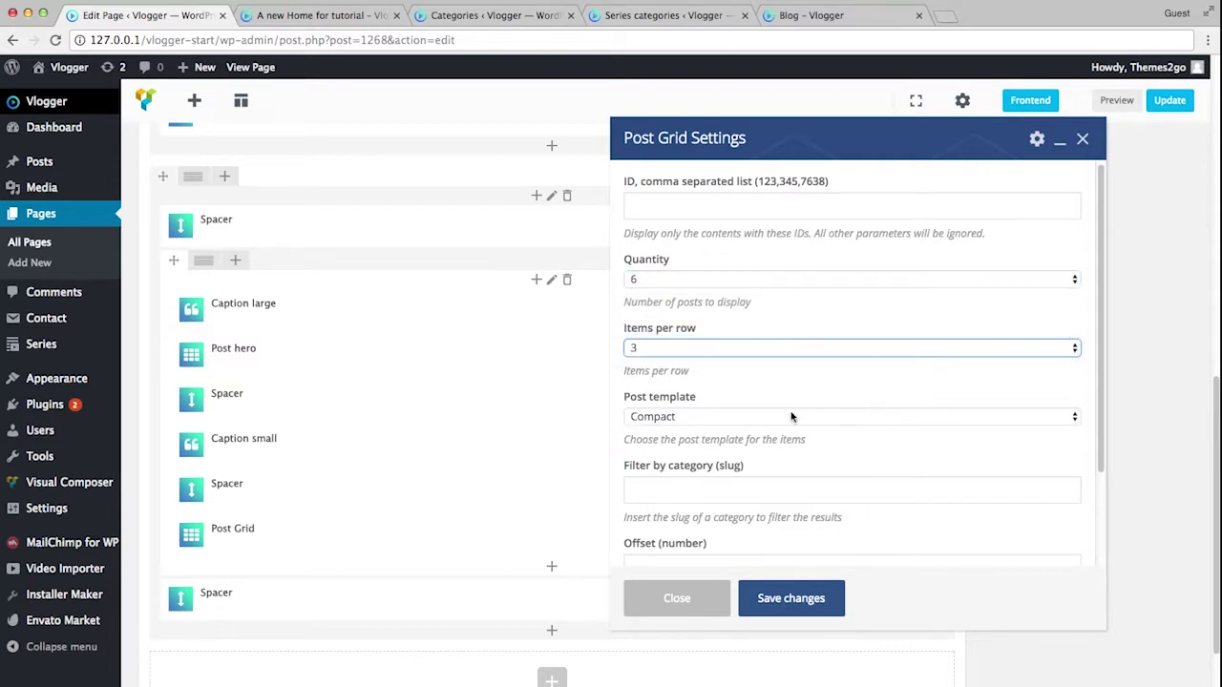
Set the post grid's template to Medium and its offset to 1, and save the grid
left_click(728, 417)
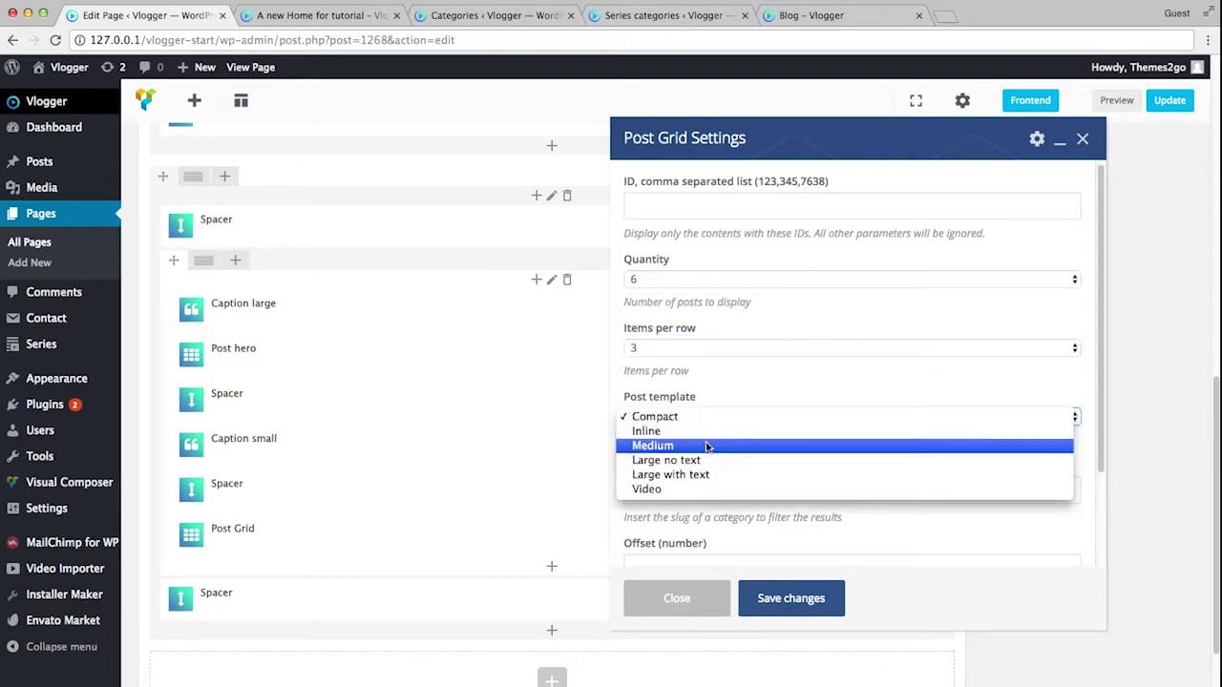
left_click(707, 446)
scroll(706, 444, "down", 2)
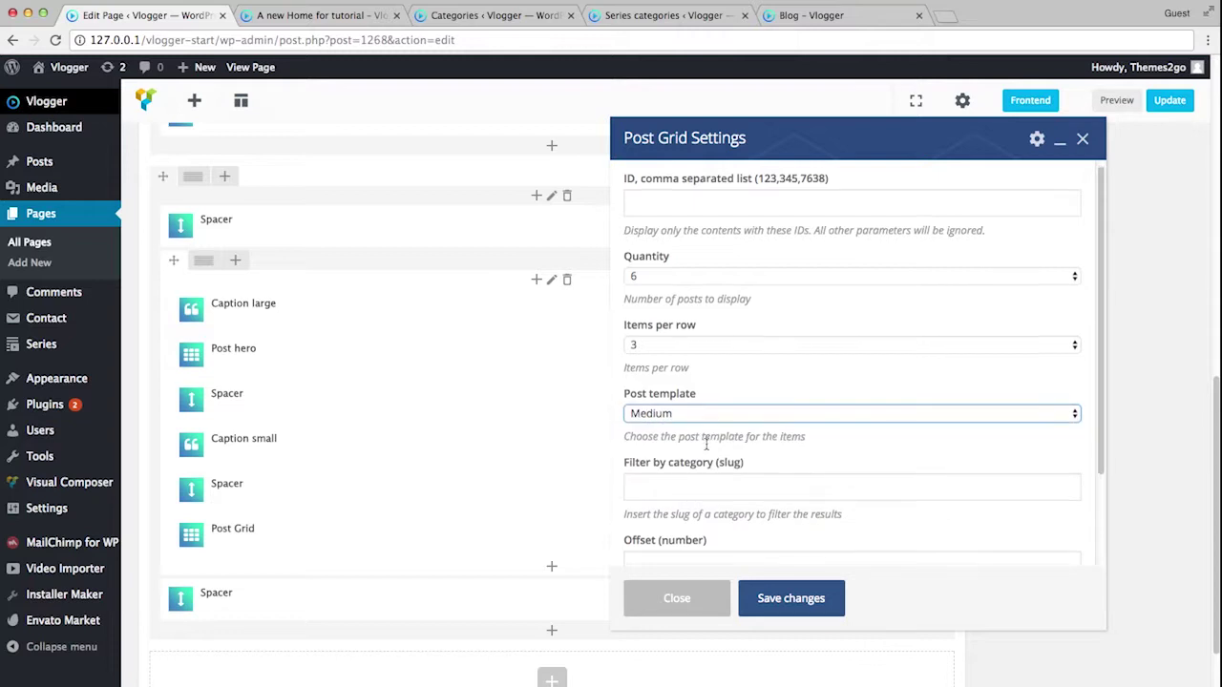
scroll(804, 488, "down", 1)
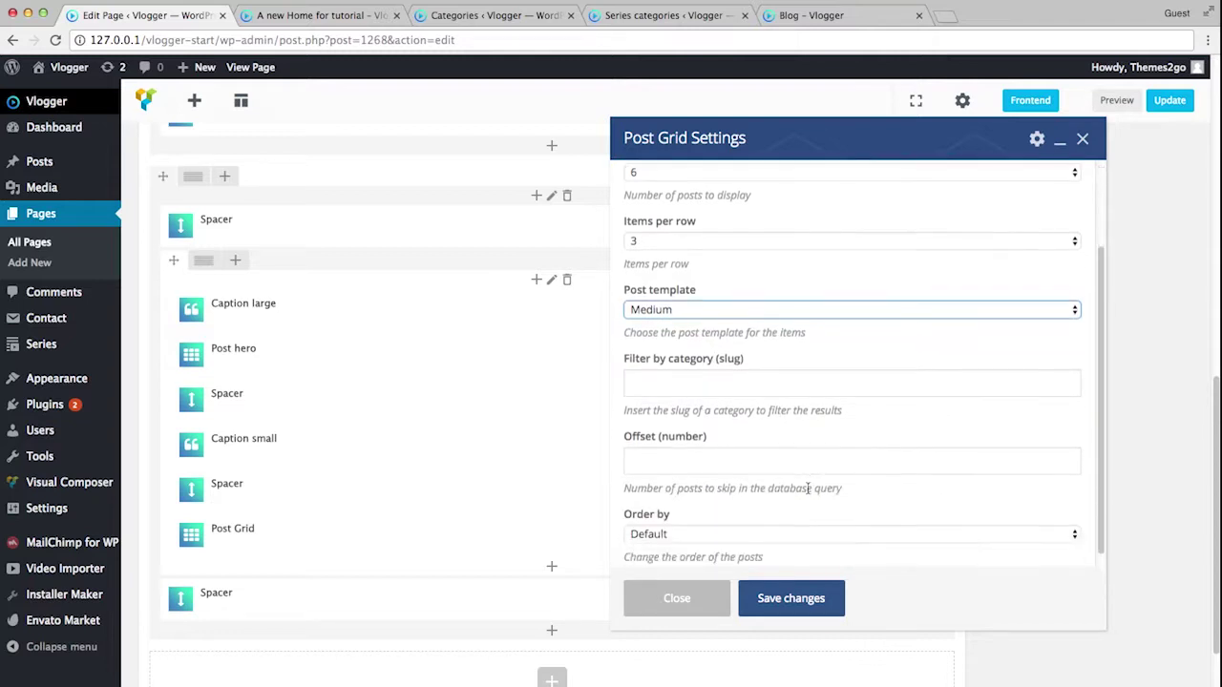
left_click(653, 458)
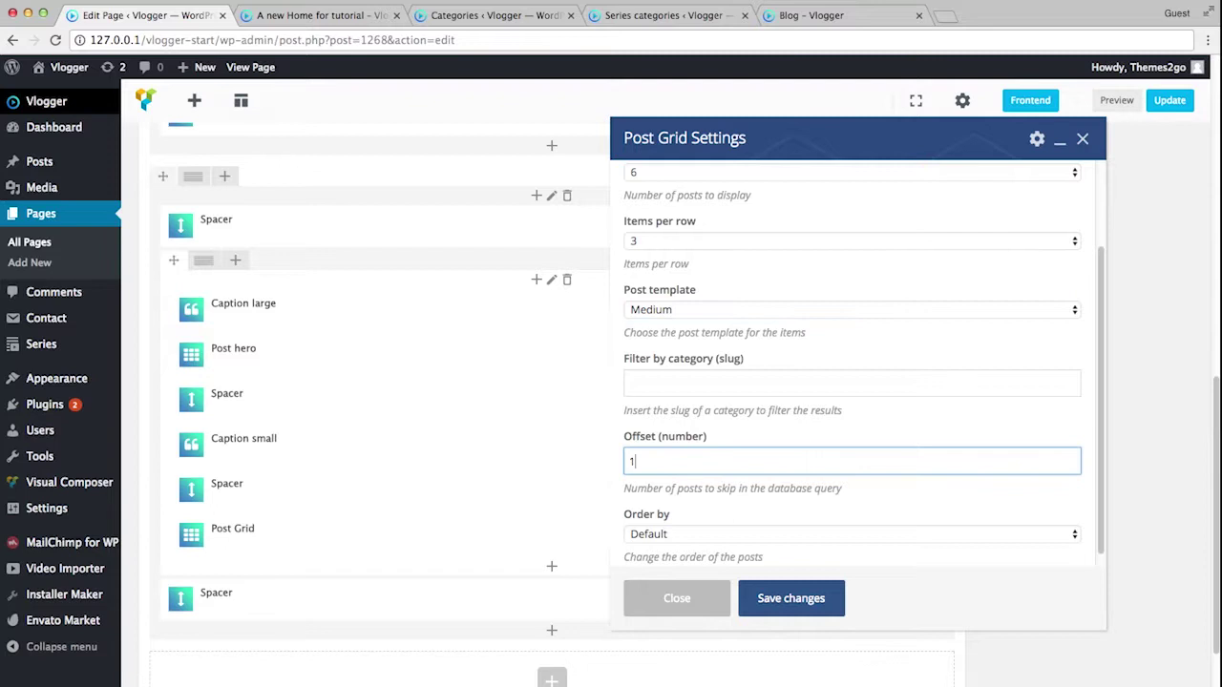
left_click(789, 599)
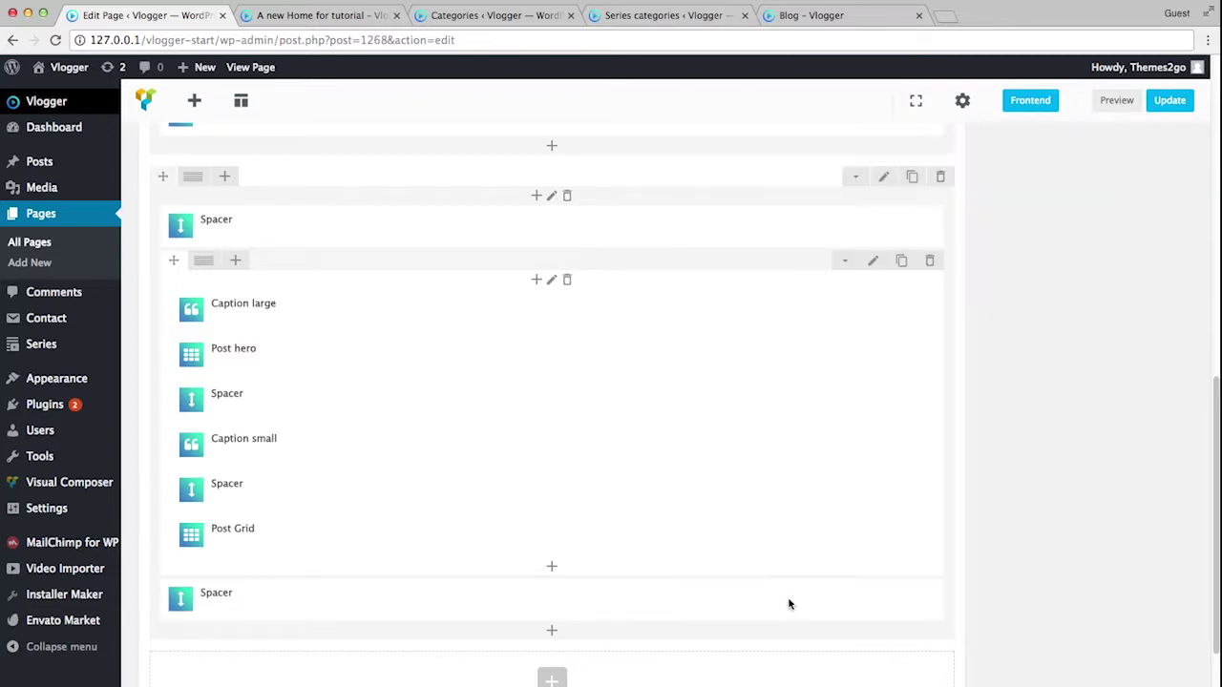
Preview the page and check the Latest posts section and the "From the week" grid
mouse_move(611, 449)
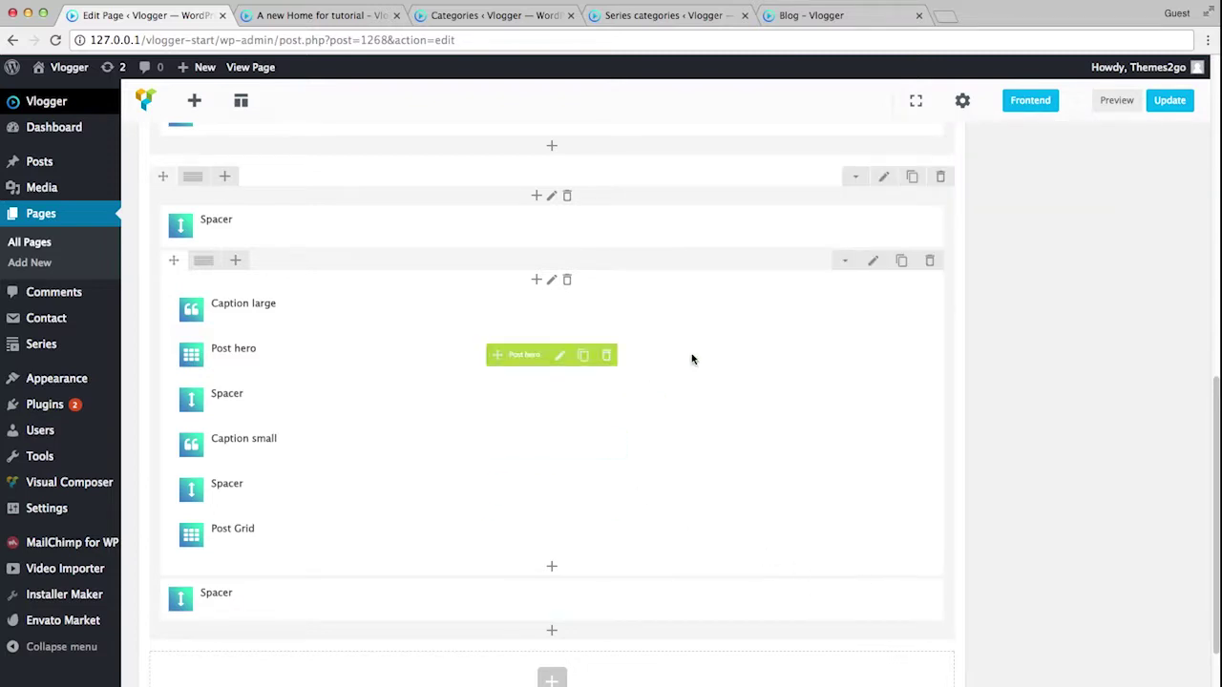
left_click(1111, 103)
left_click(249, 21)
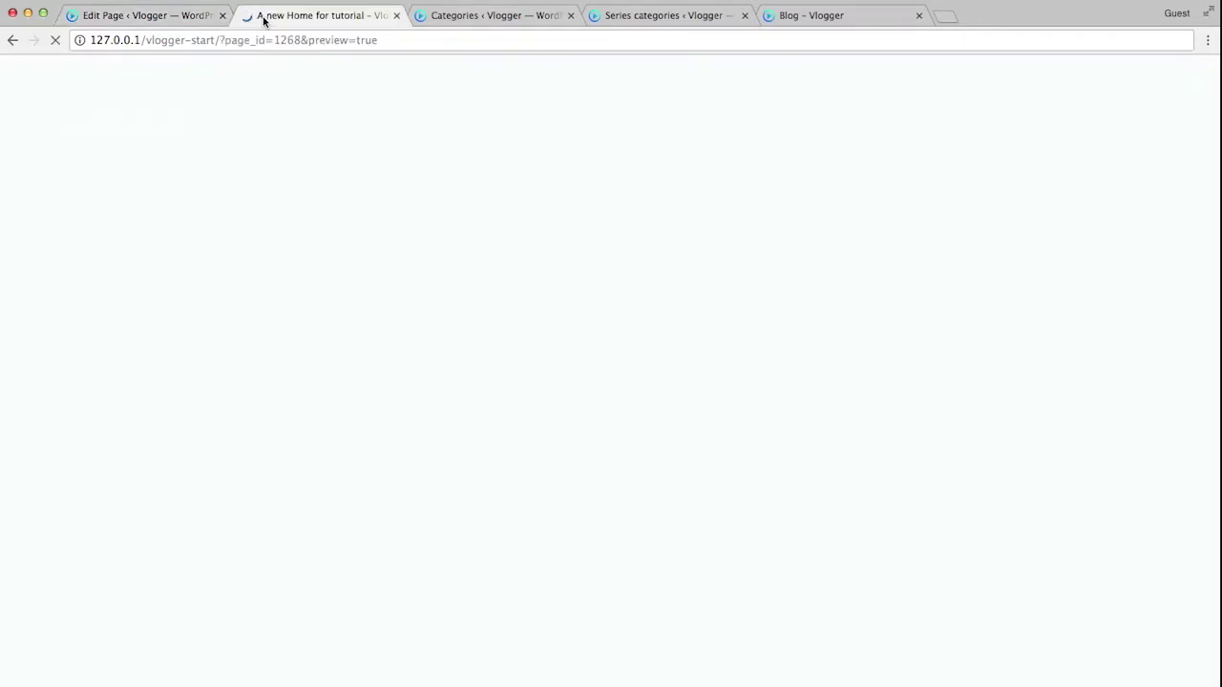
scroll(655, 424, "down", 5)
scroll(655, 426, "down", 10)
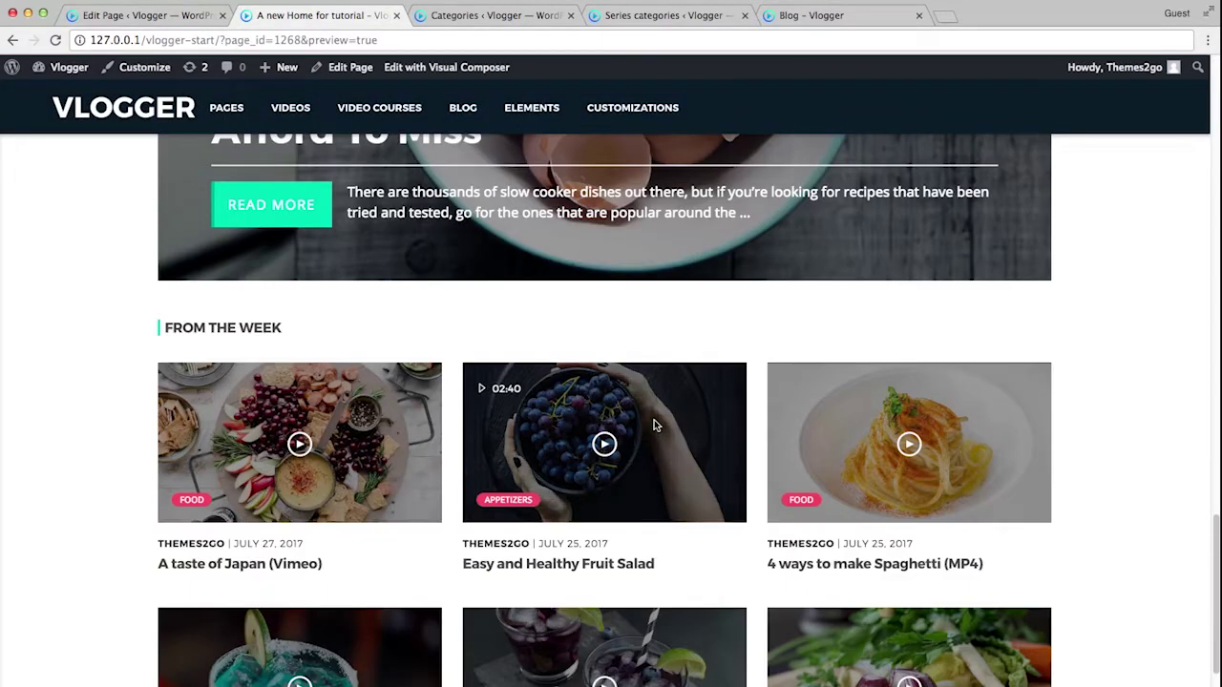
scroll(653, 426, "up", 5)
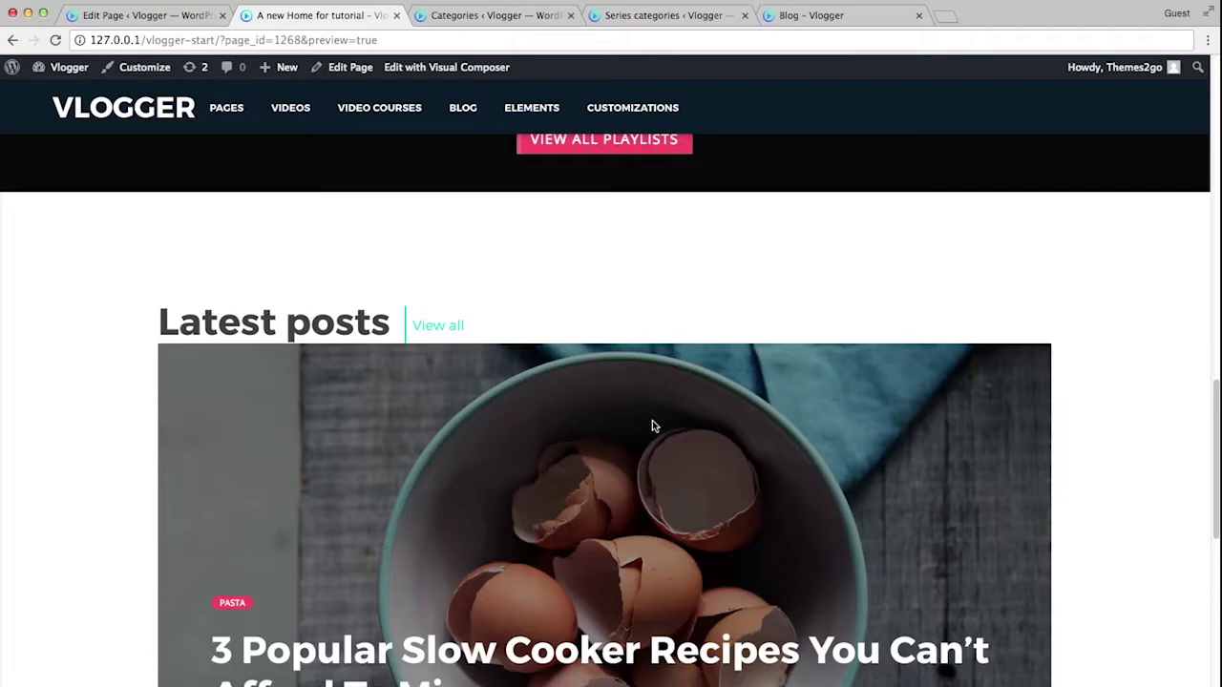
Duplicate the row's top spacer, move the copy between the large caption and the post hero, and set its size to s
left_click(151, 13)
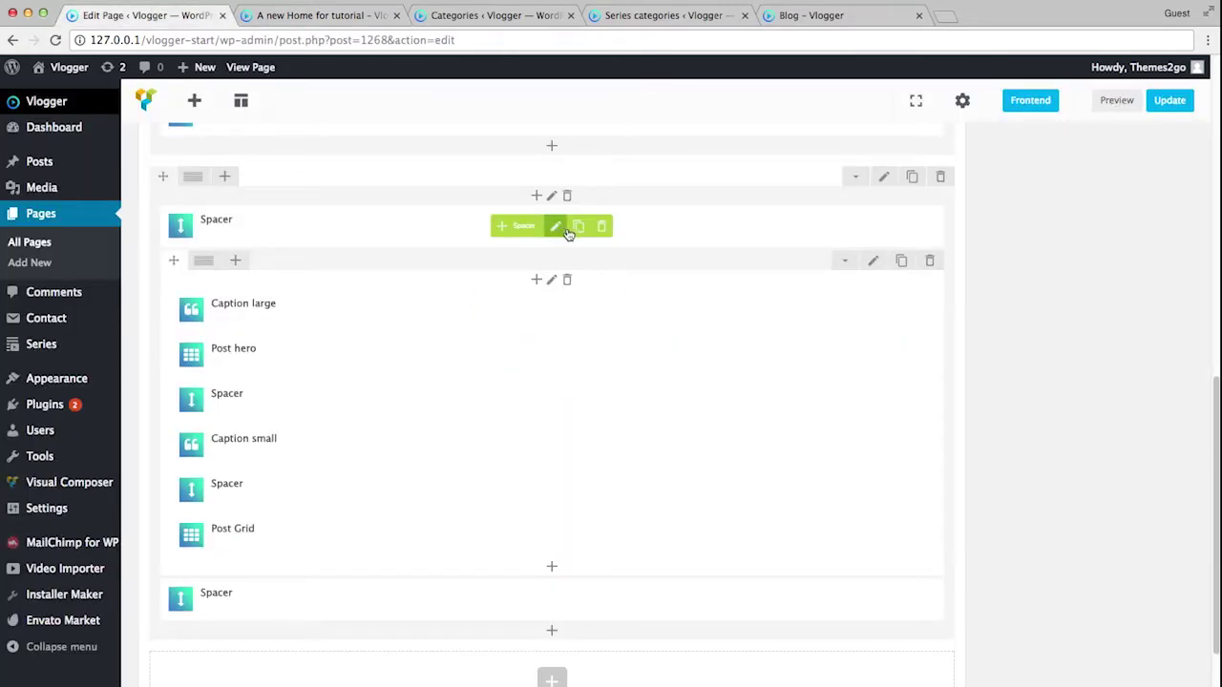
left_click(578, 227)
left_click_drag(504, 234, 501, 370)
left_click(557, 357)
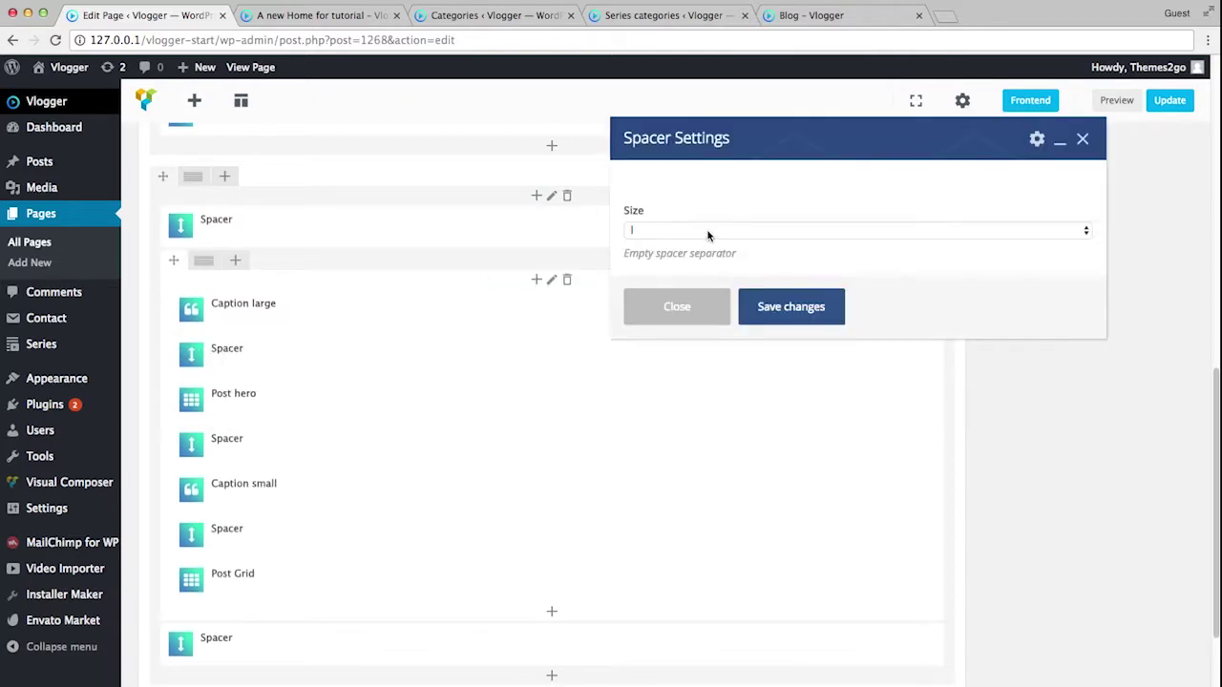
left_click(707, 231)
left_click(702, 201)
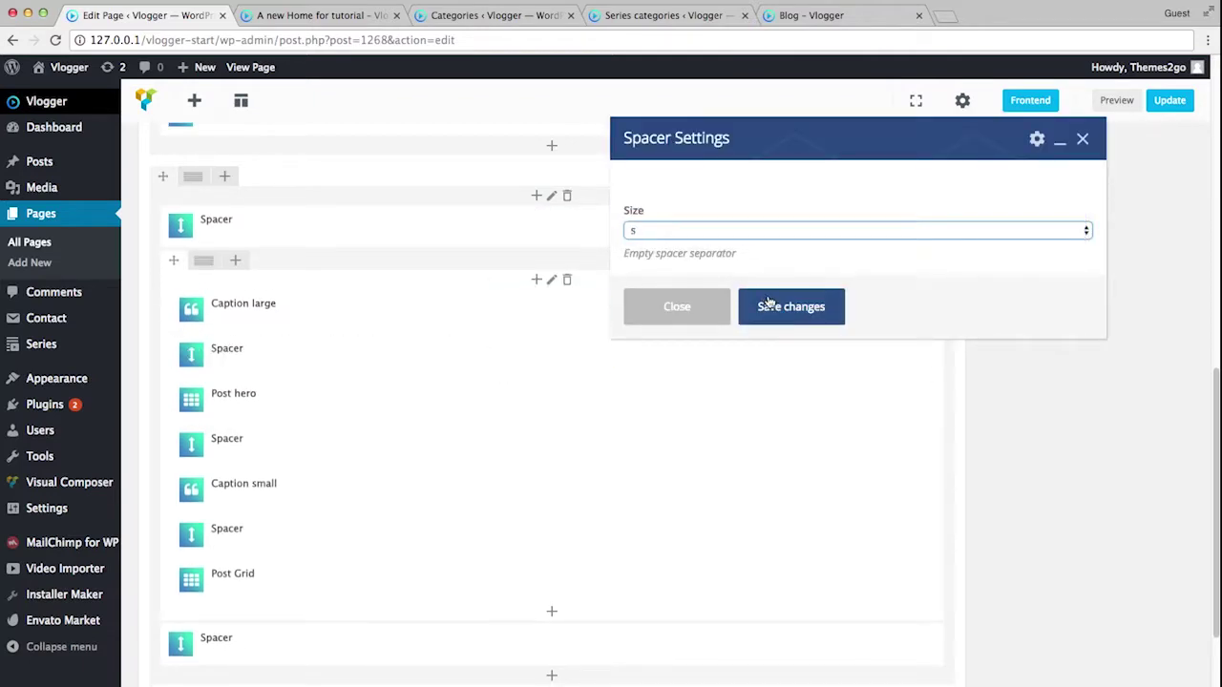
left_click(770, 304)
Preview the page again and review the gap under the Latest posts caption and the post grid
left_click(1116, 101)
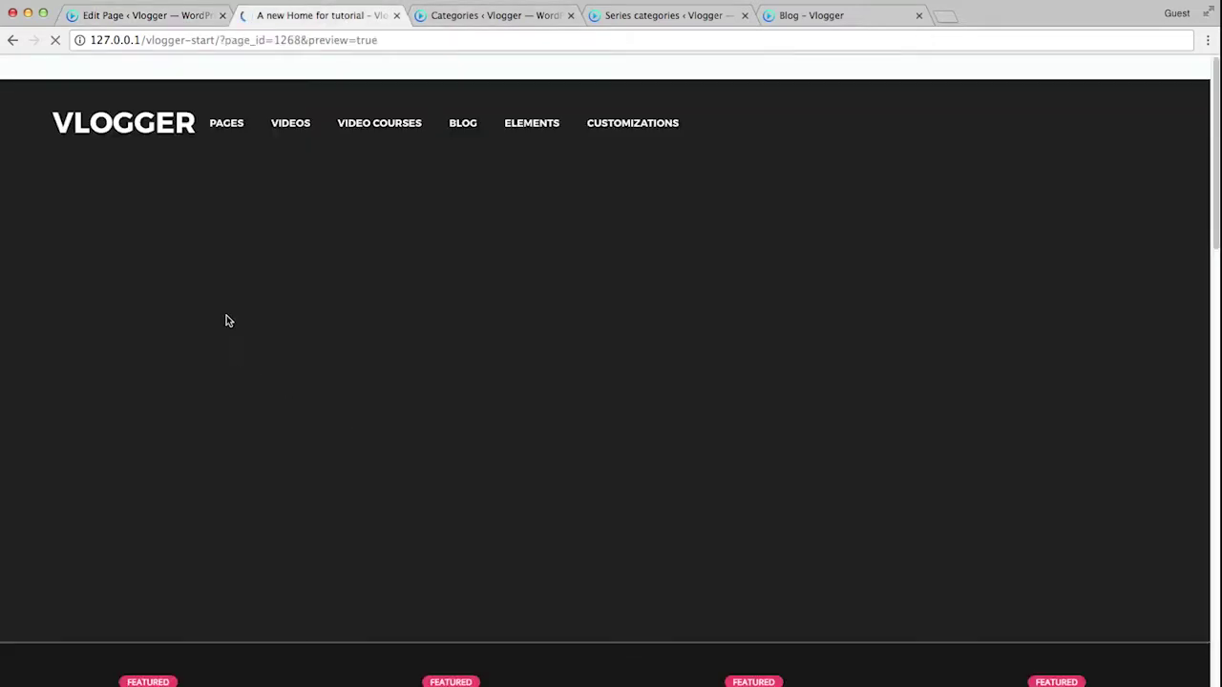
scroll(300, 467, "down", 10)
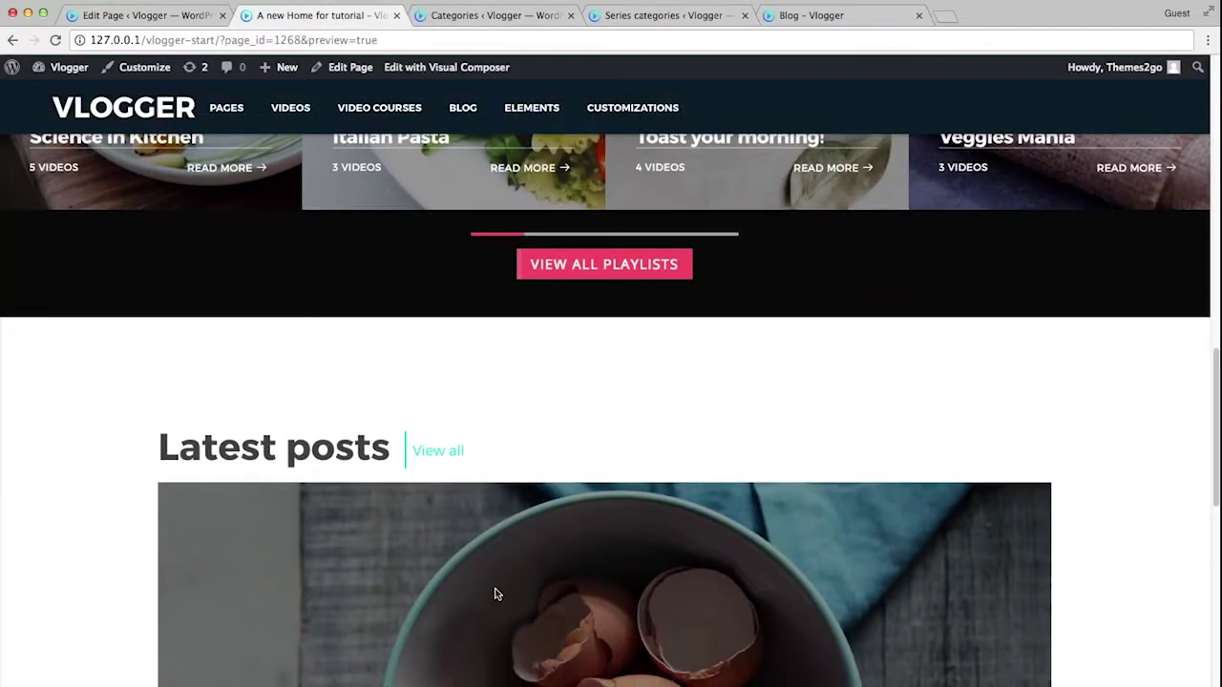
scroll(495, 594, "down", 10)
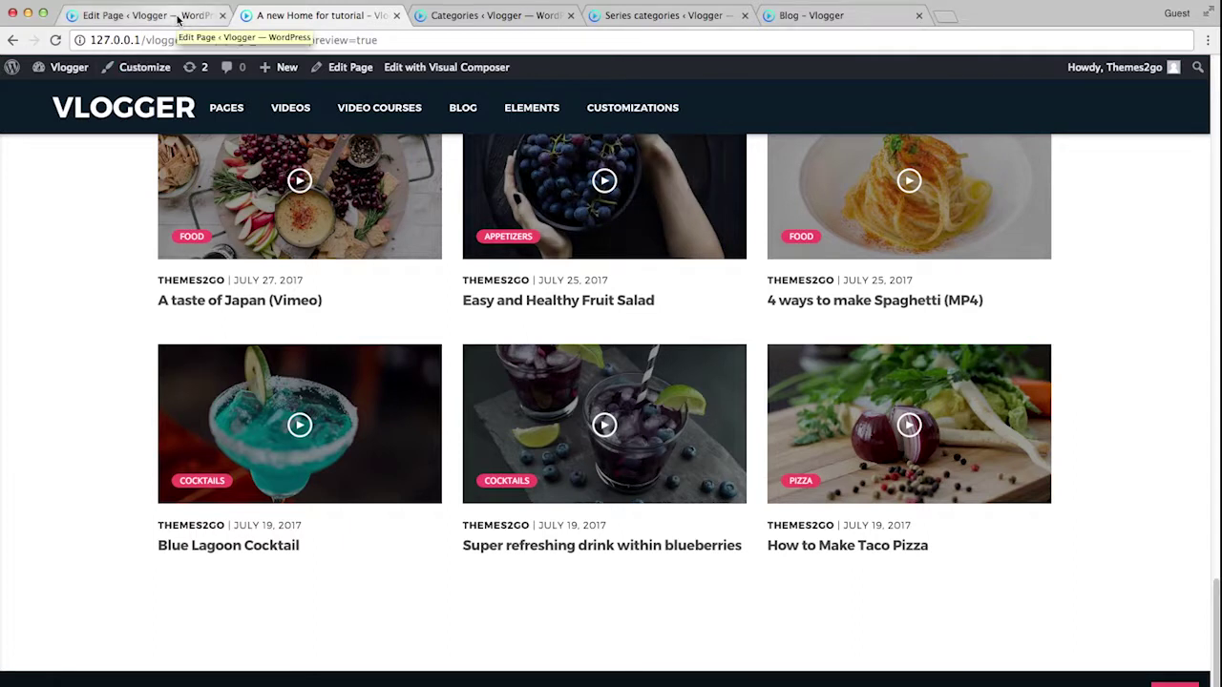
From the page editor, open the post Categories admin page in a new tab, and return to the editor
left_click(178, 19)
scroll(701, 530, "down", 1)
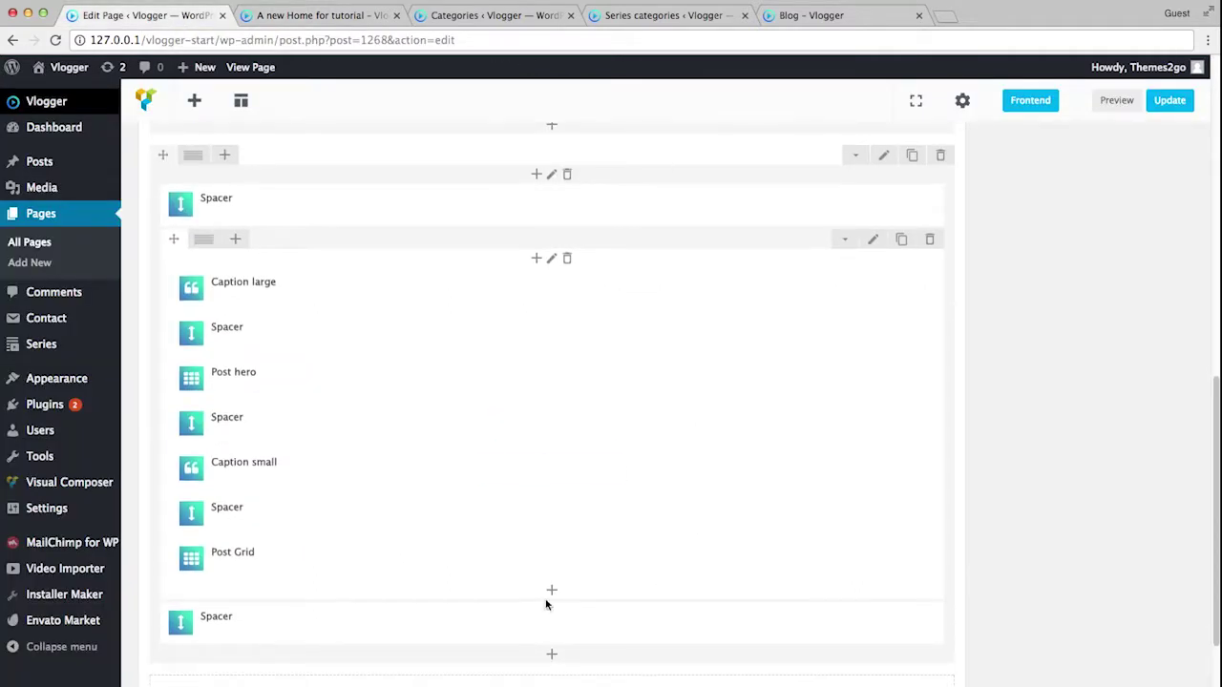
mouse_move(75, 172)
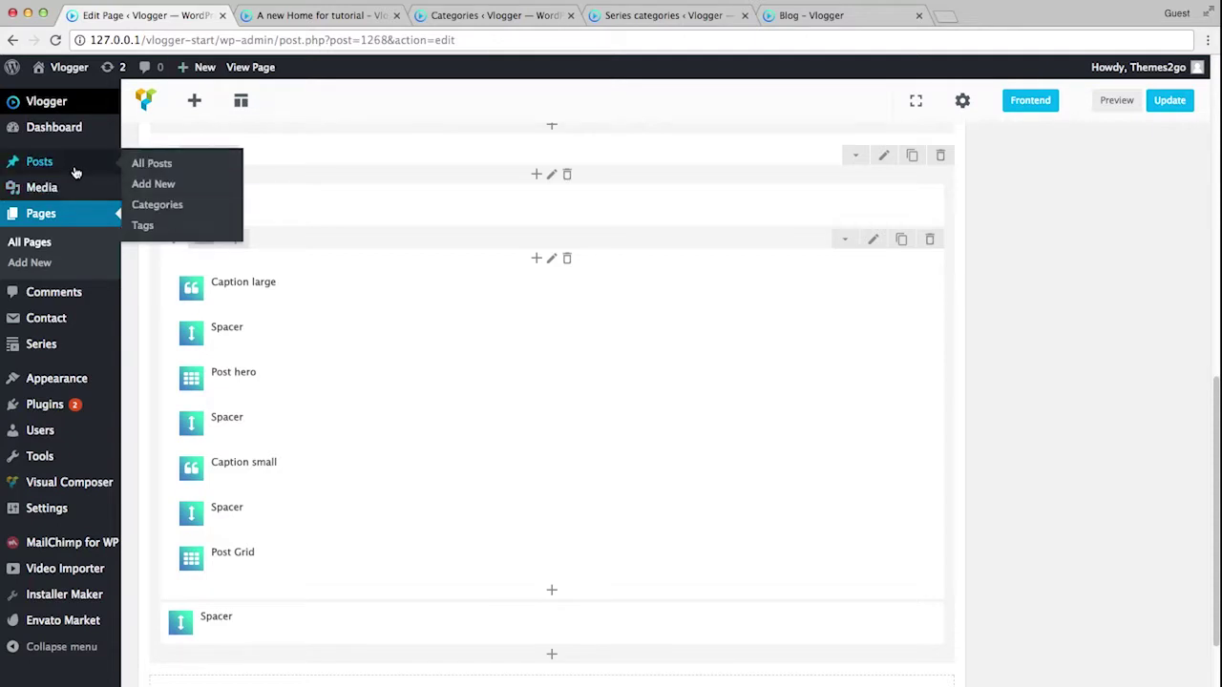
left_click(154, 204, "super")
left_click(484, 19)
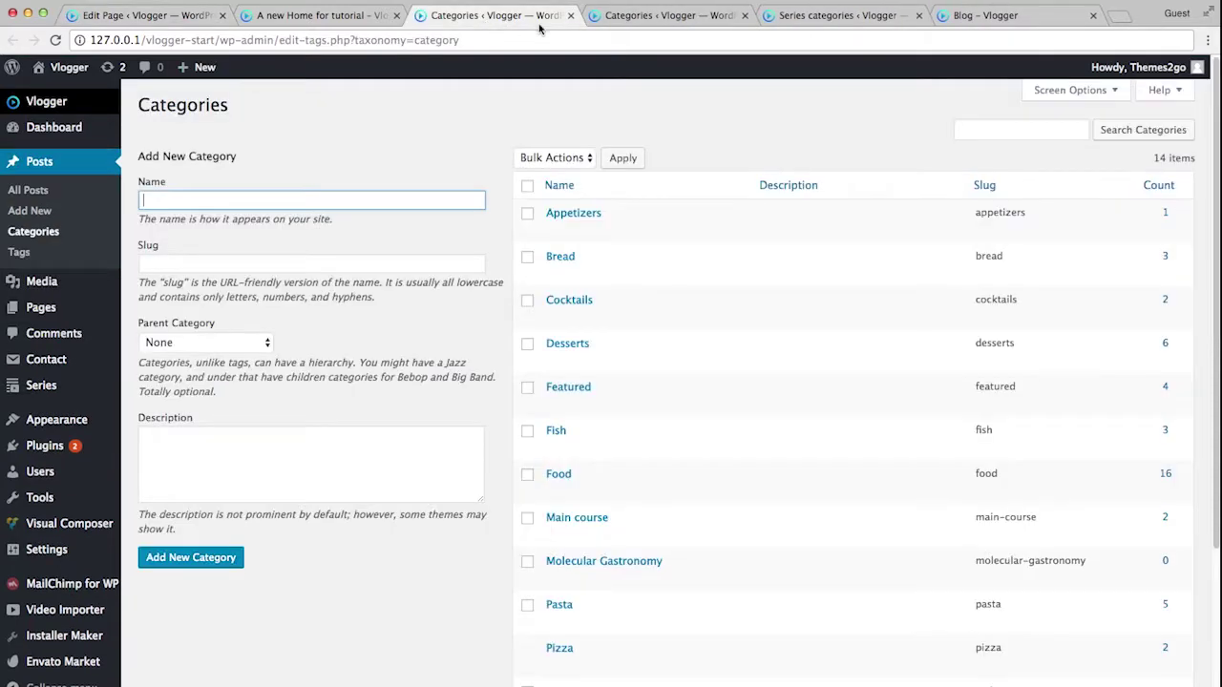
left_click(136, 16)
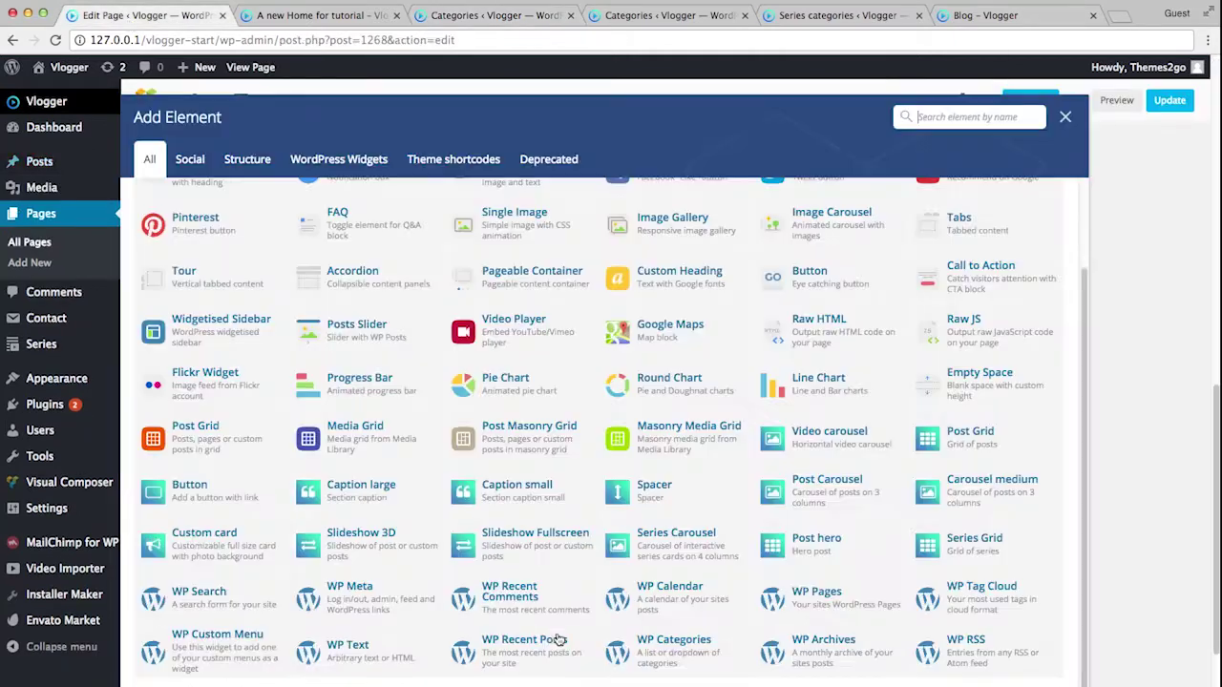
left_click(551, 635)
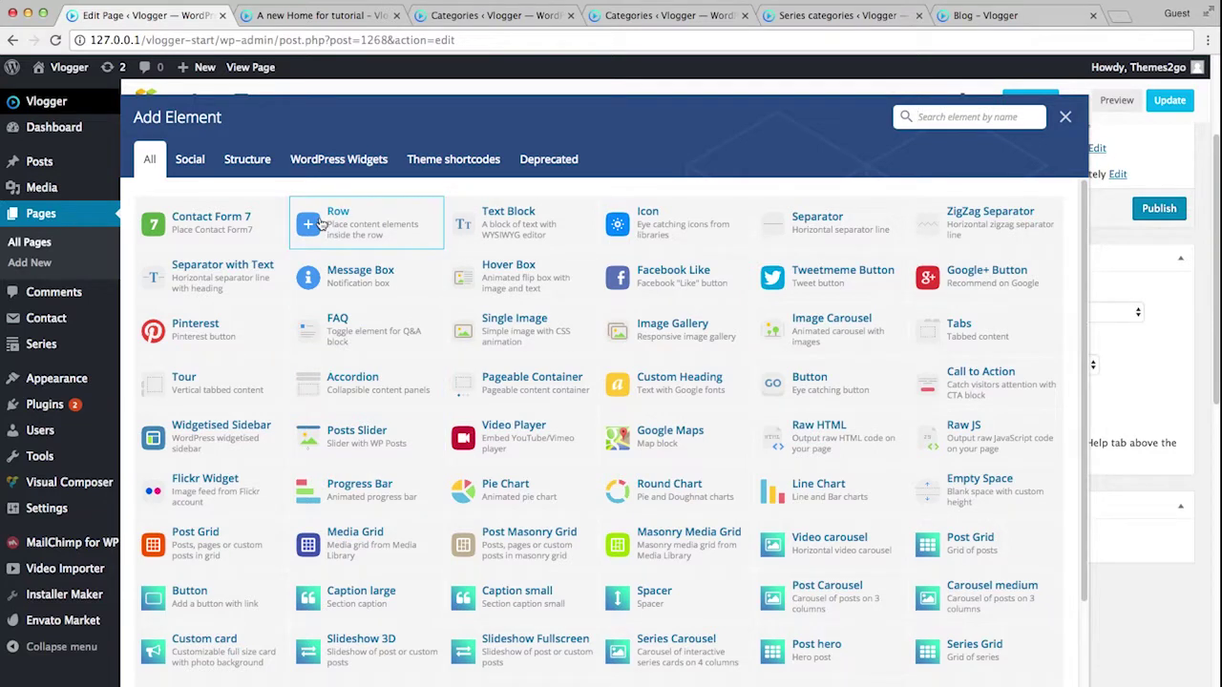
left_click(1065, 117)
scroll(548, 494, "down", 10)
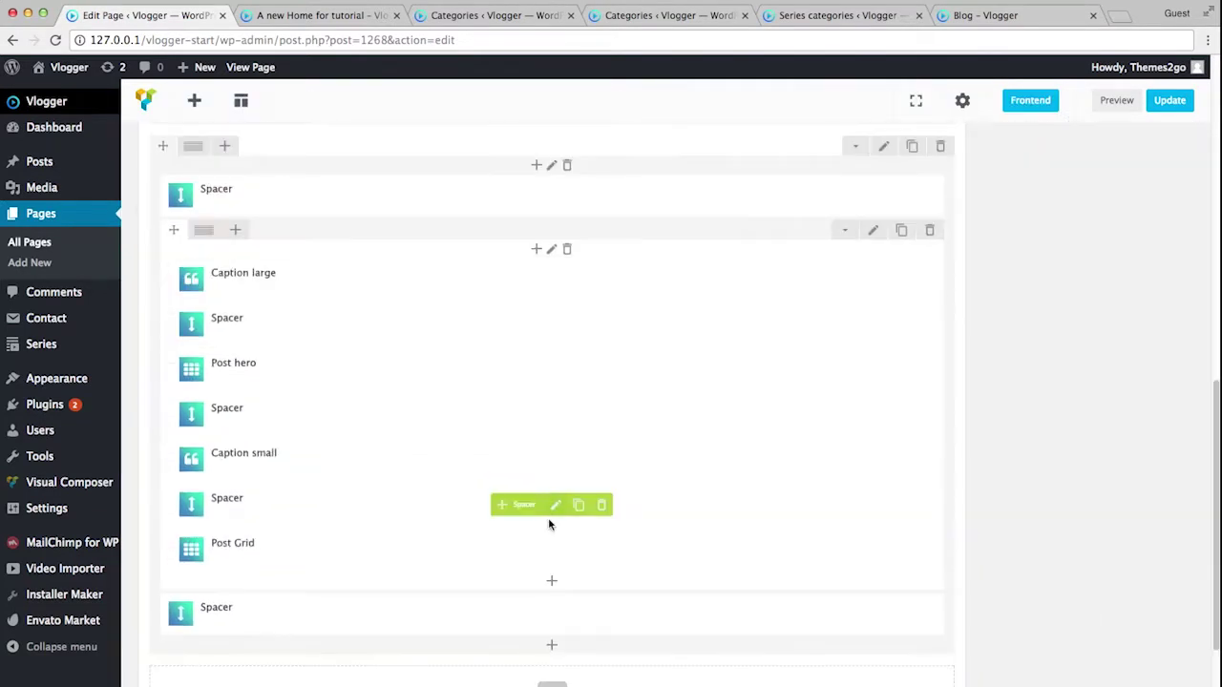
Add a new row below the Latest posts row, save its row settings, and split it into three equal columns
left_click(552, 644)
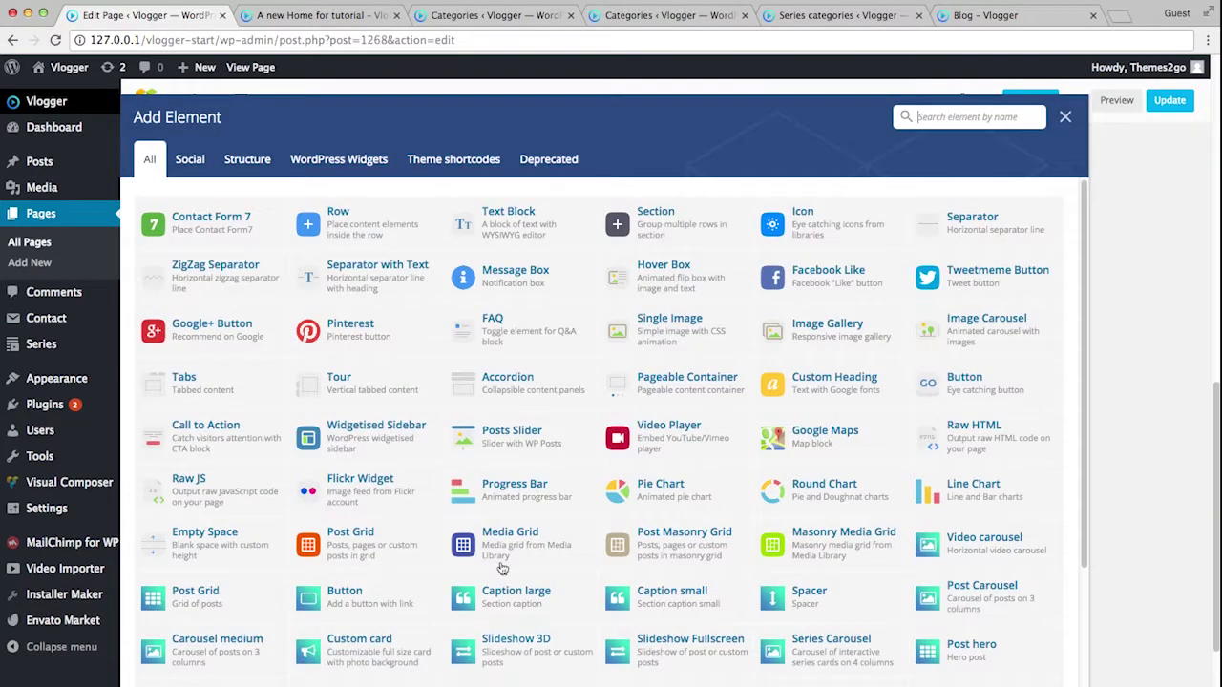
left_click(334, 222)
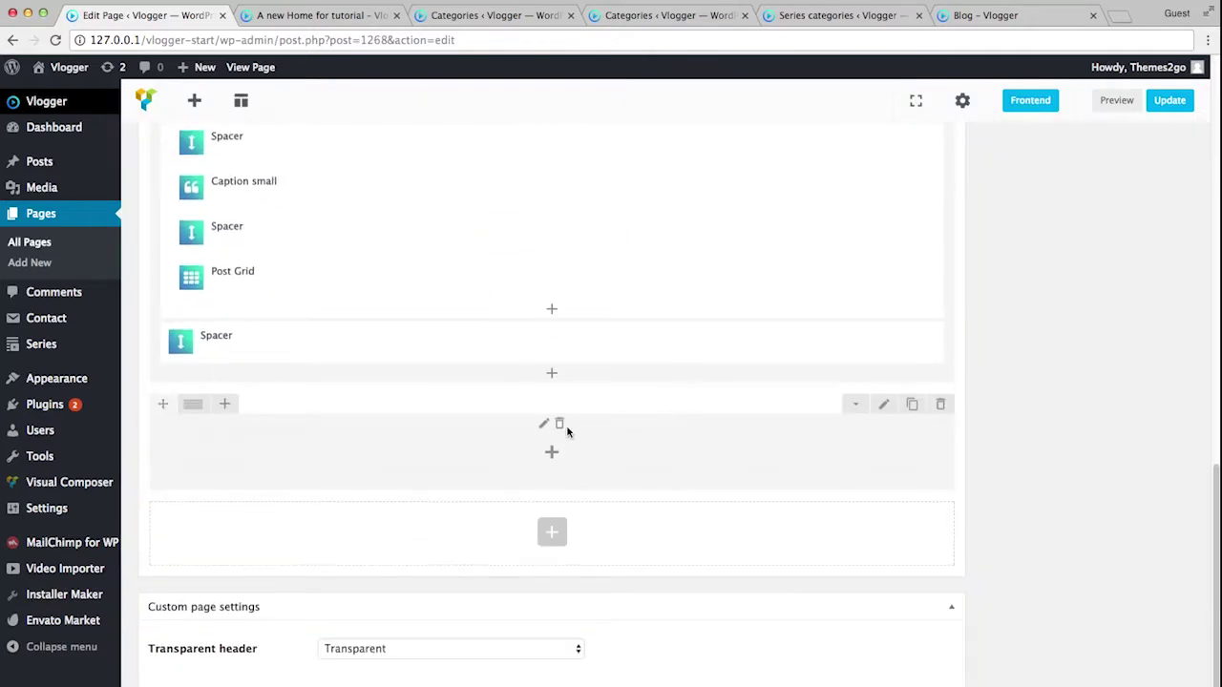
left_click(885, 407)
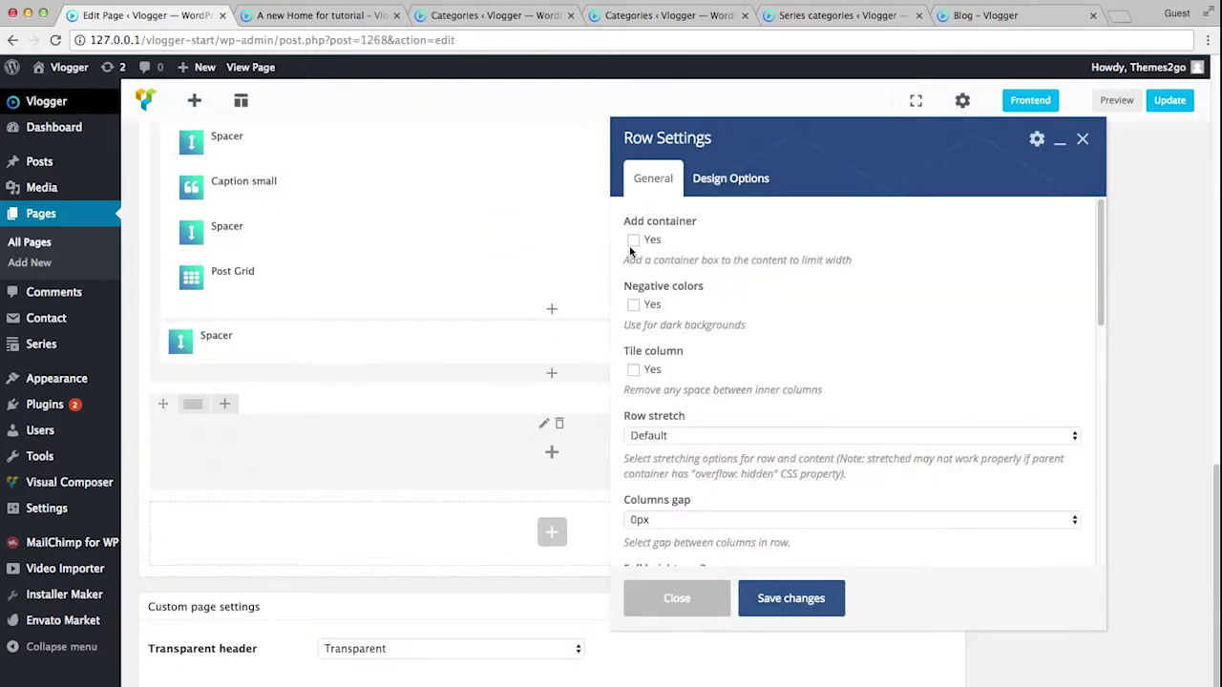
left_click(791, 598)
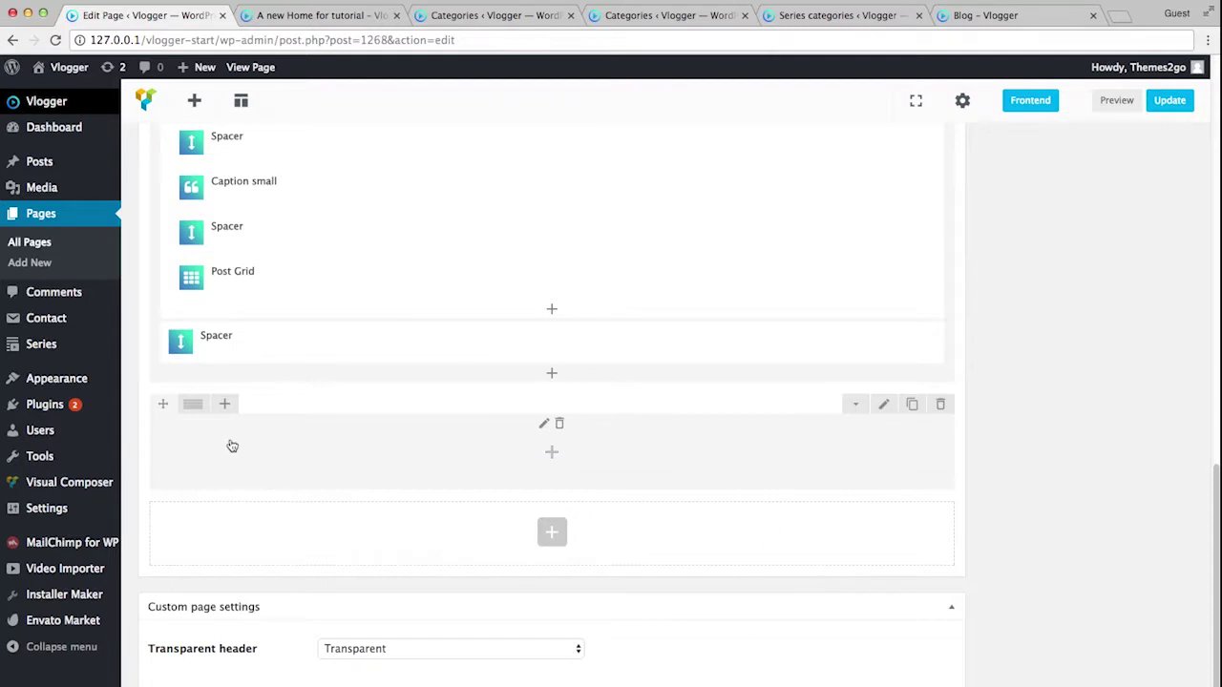
mouse_move(193, 407)
left_click(280, 407)
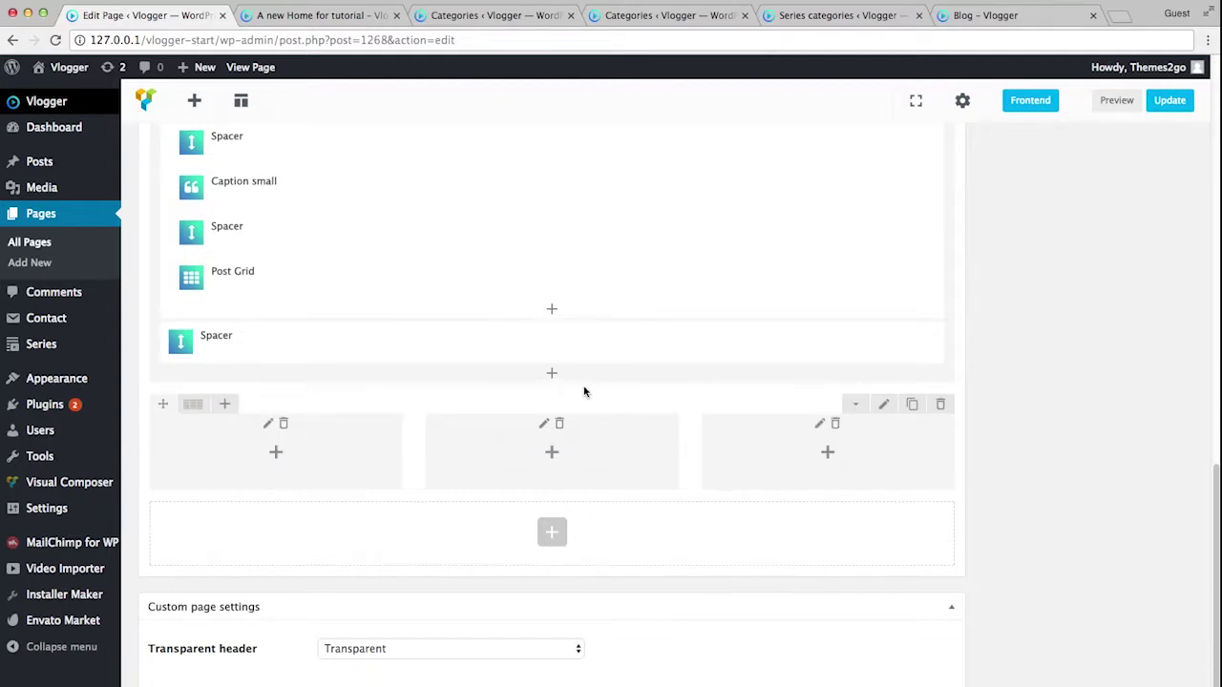
Add a theme Post Grid to the new row's first column with quantity 3, 1 item per row and the Inline template
left_click(272, 453)
scroll(659, 482, "down", 1)
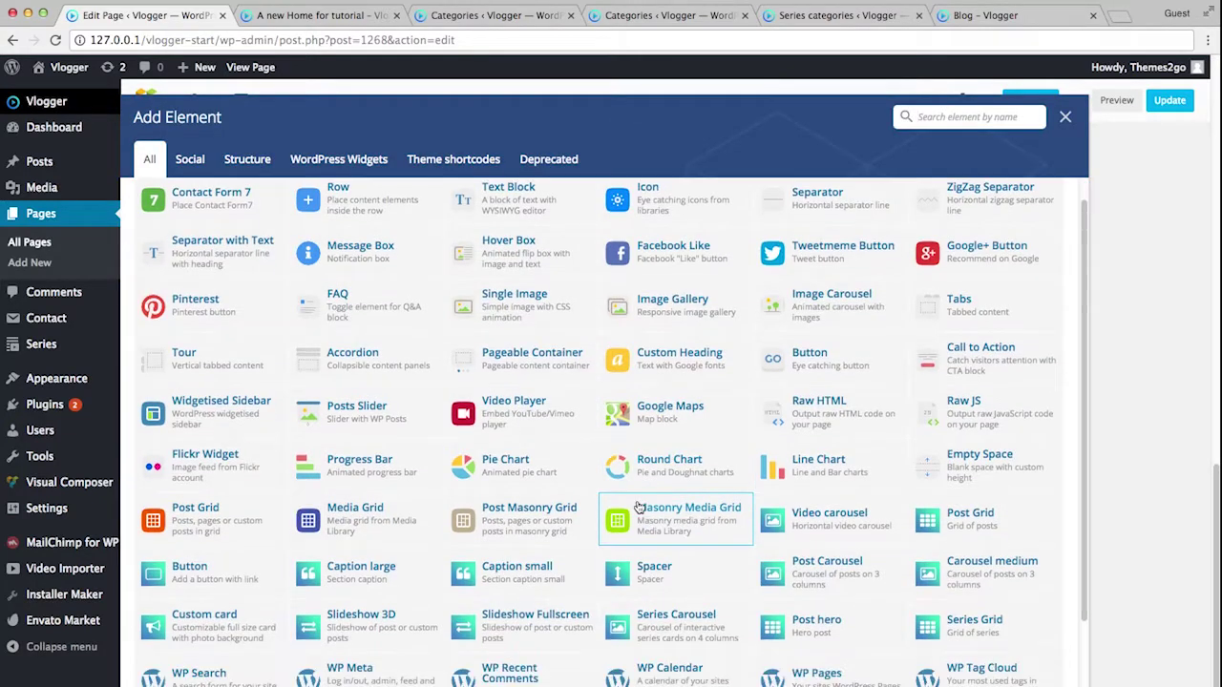
left_click(942, 524)
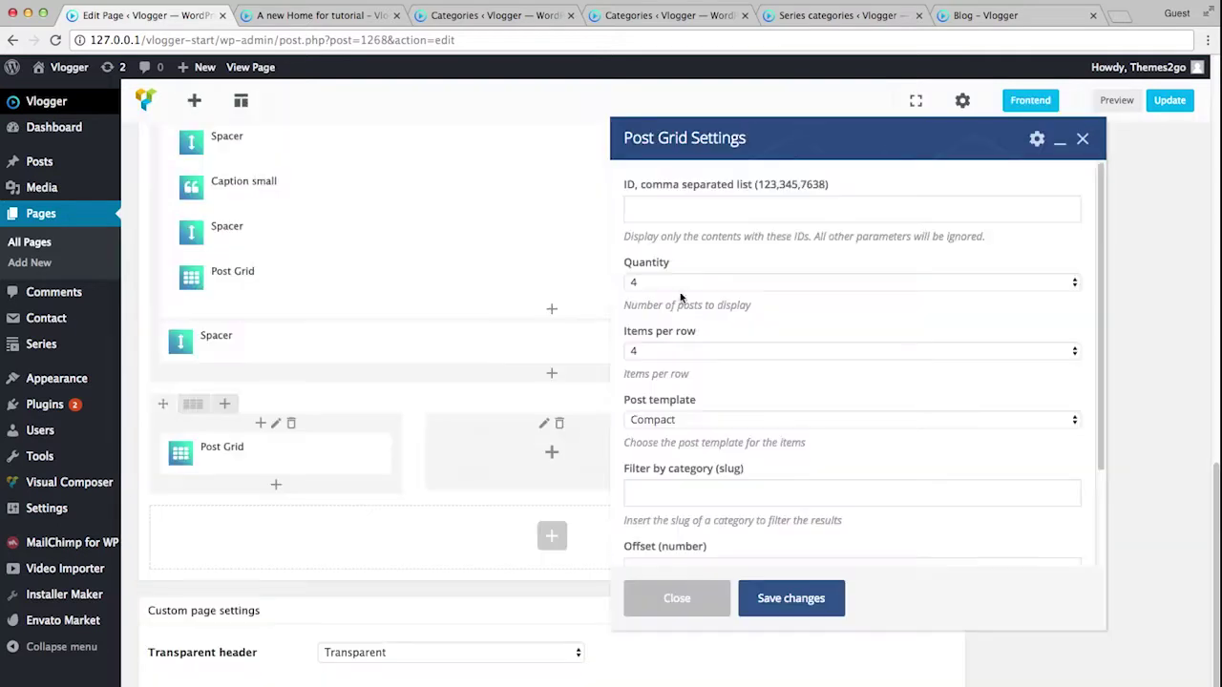
left_click(650, 282)
left_click(654, 268)
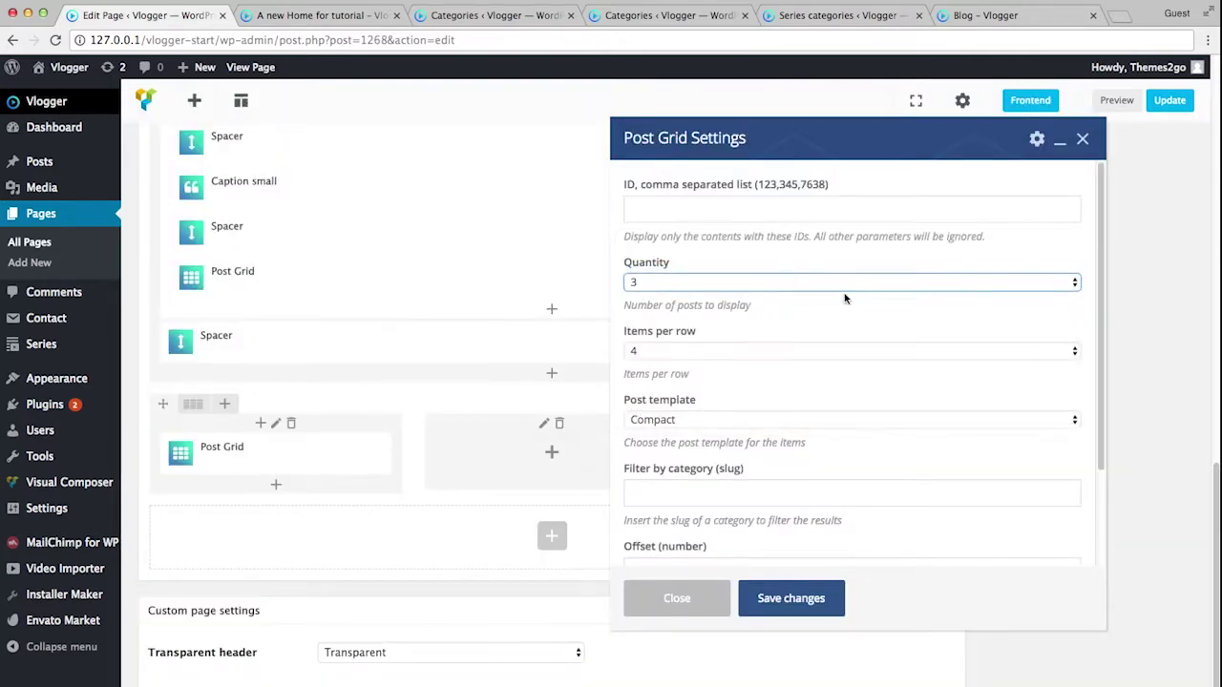
left_click(714, 356)
left_click(682, 306)
left_click(688, 422)
left_click(683, 435)
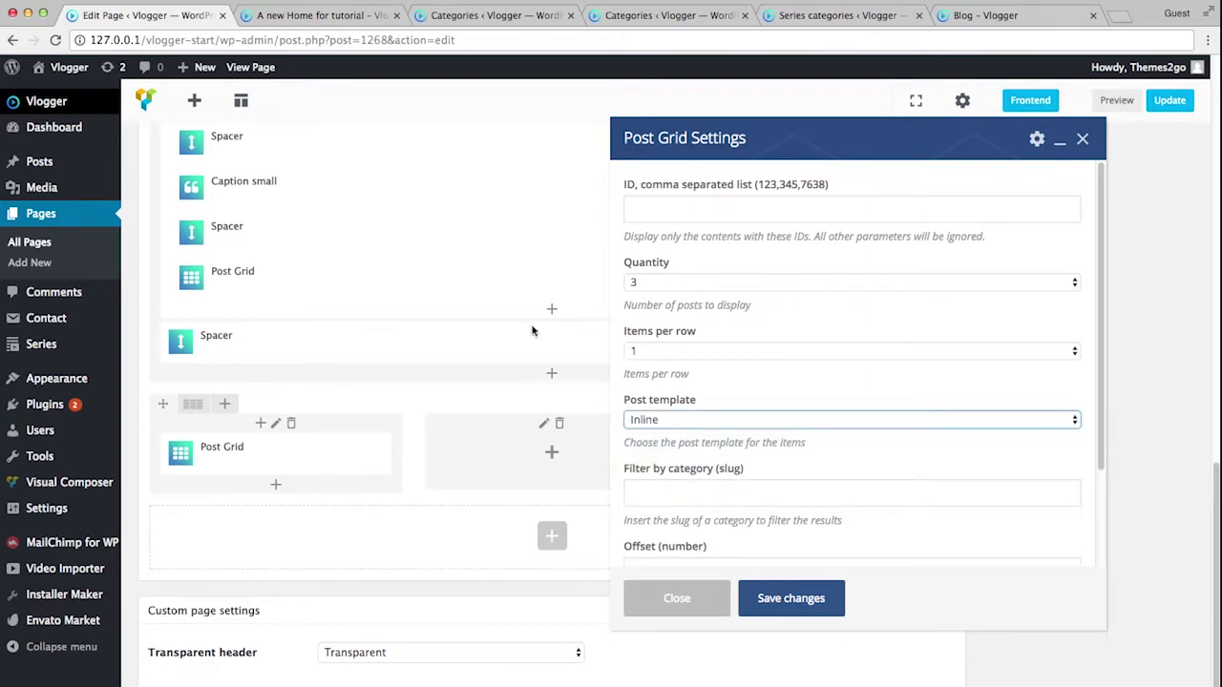
Copy the Bread category's slug and use it as the post grid's category filter, and save the grid
left_click(496, 16)
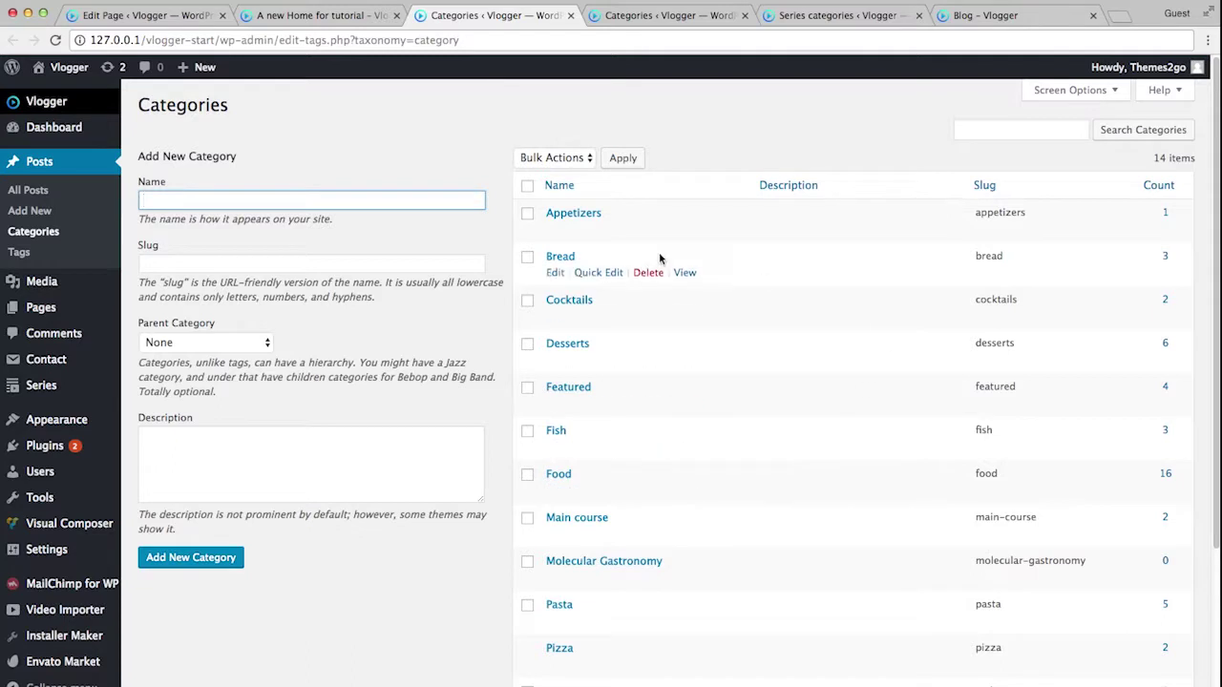
left_click(596, 273)
key("Tab")
key("ctrl+c")
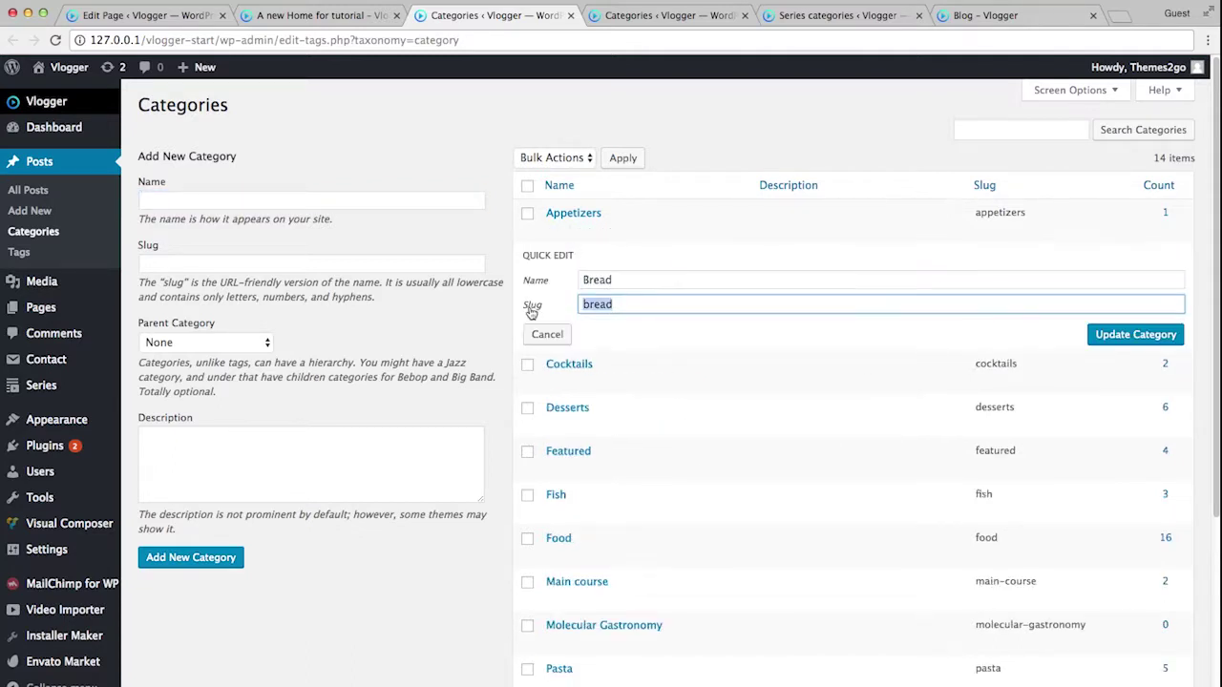
left_click(166, 16)
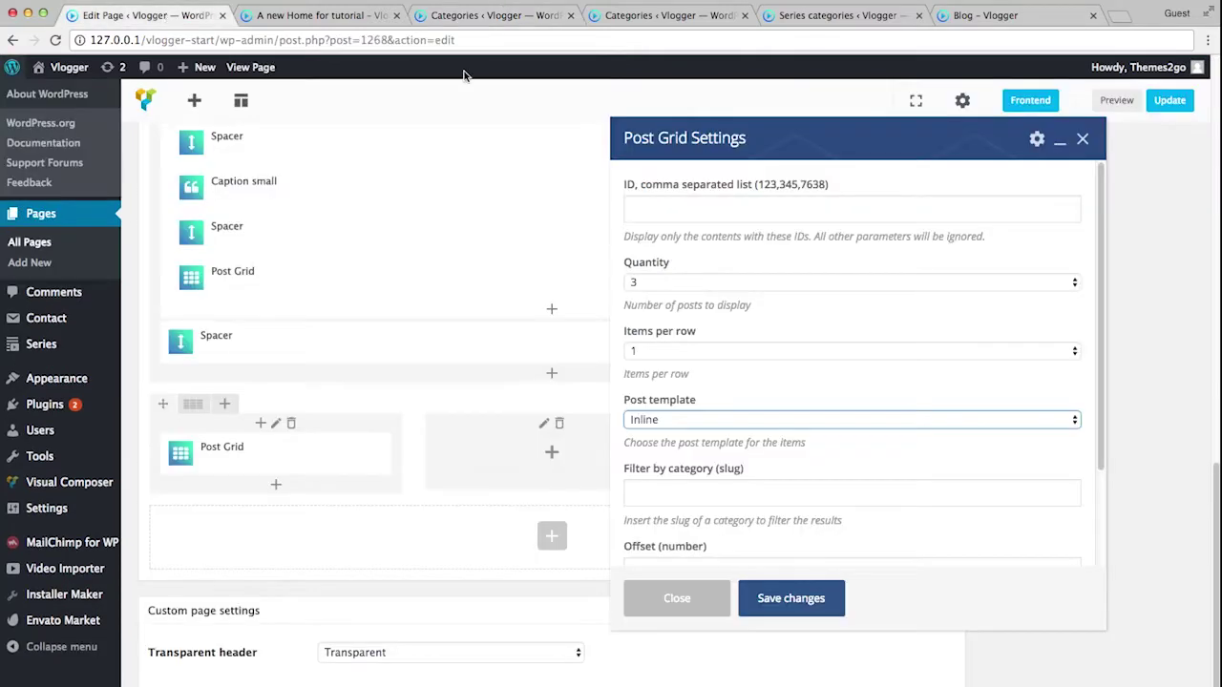
left_click(682, 494)
key("ctrl+v")
left_click(800, 599)
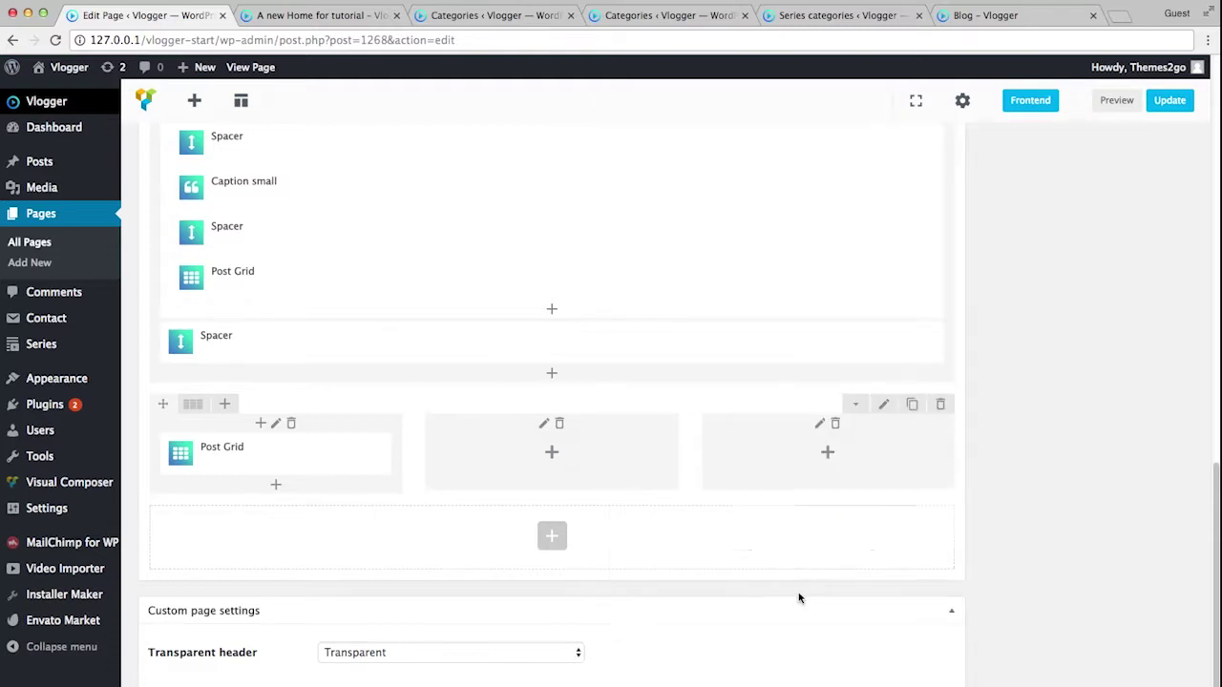
Add a Caption small element above the post grid in the first column with the text "Bread" and save it
left_click(260, 423)
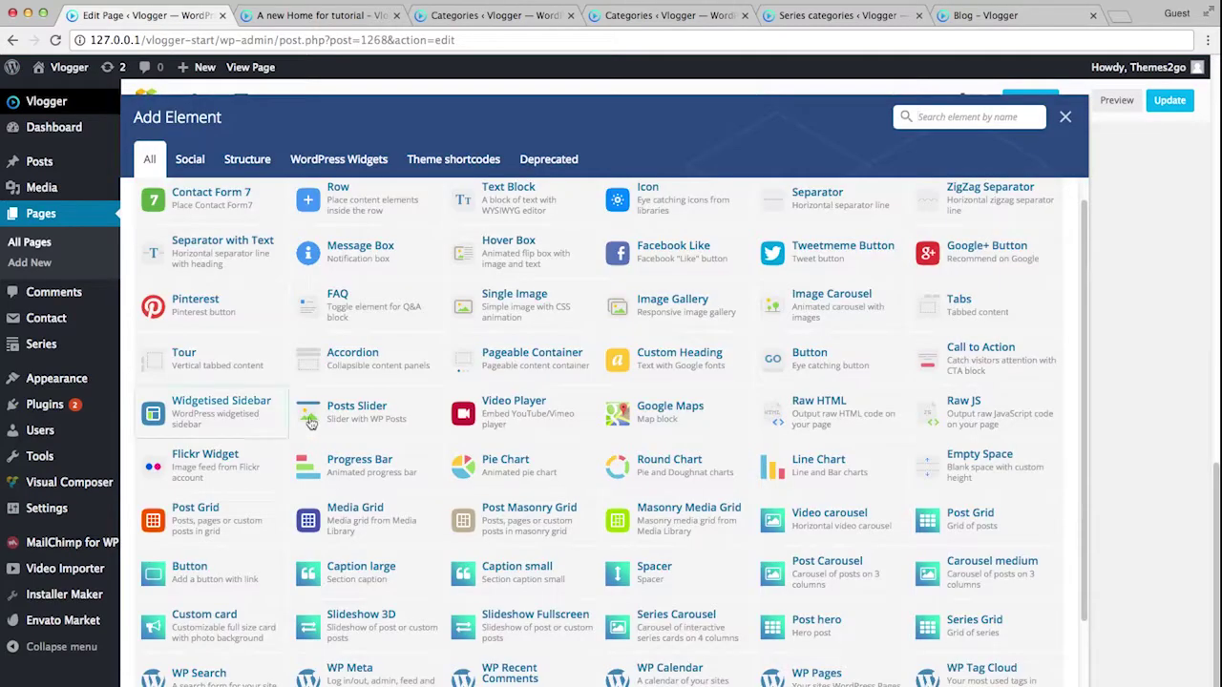
left_click(549, 577)
left_click(668, 208)
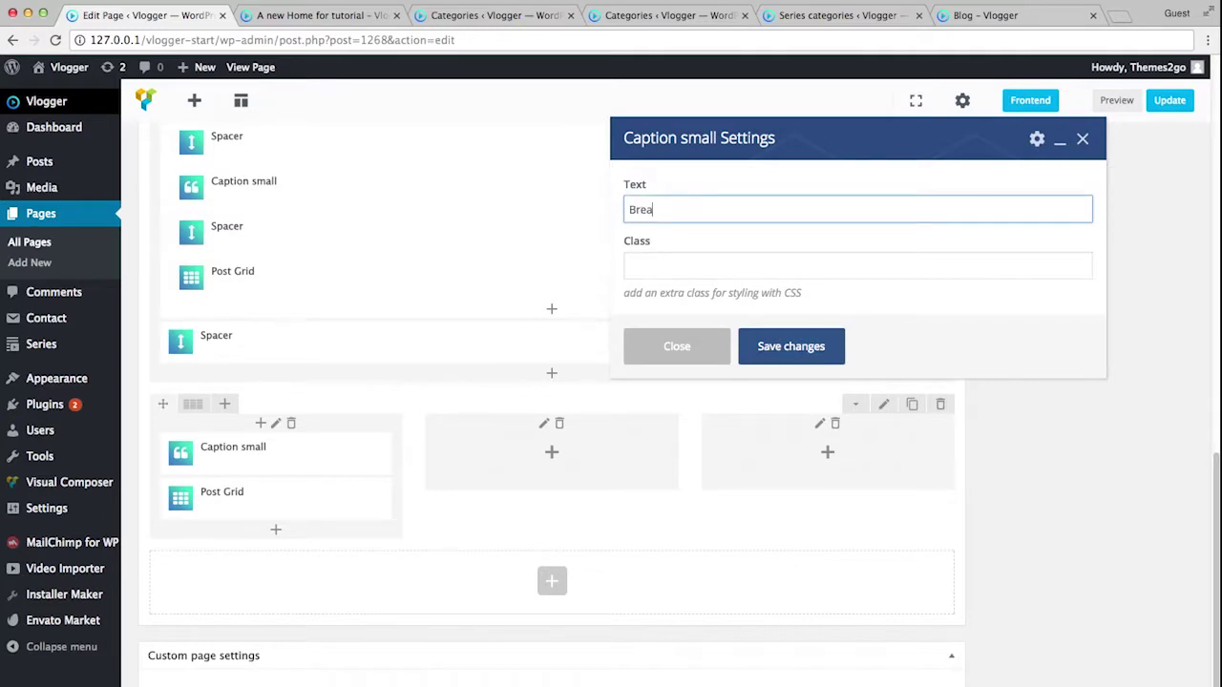
left_click(785, 347)
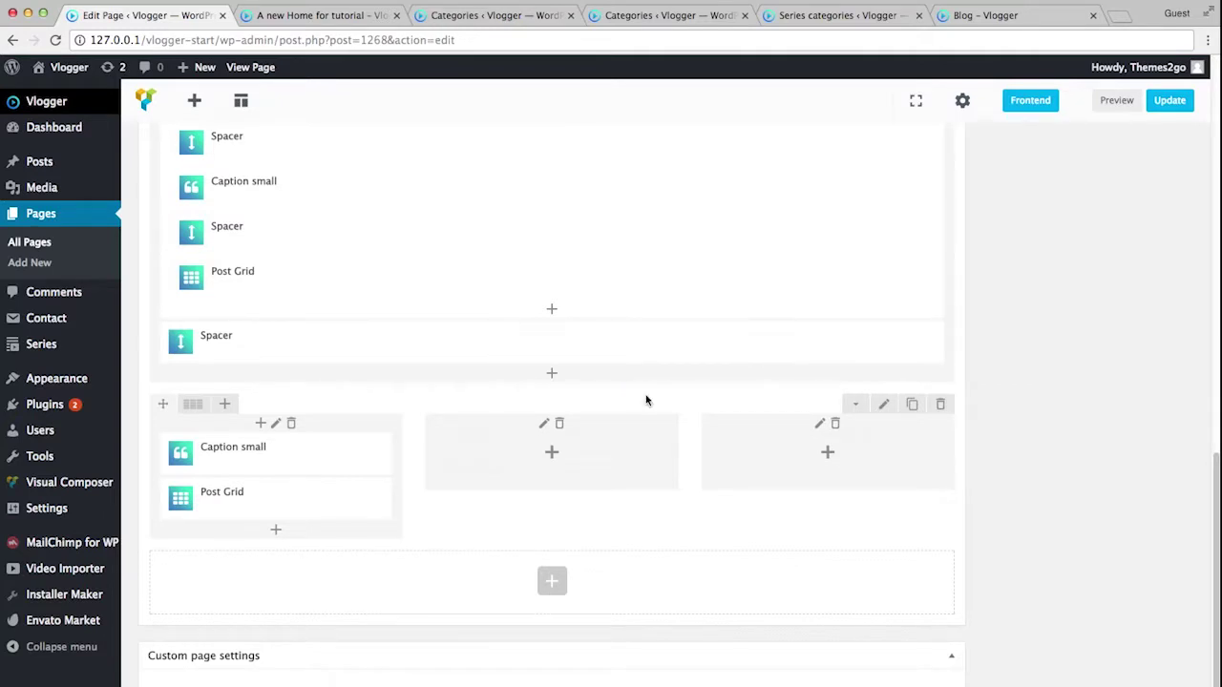
Duplicate the first column's small caption twice and move the copies into the second and third columns
left_click(311, 463)
left_click(311, 463)
left_click_drag(246, 456, 520, 449)
left_click_drag(251, 454, 807, 454)
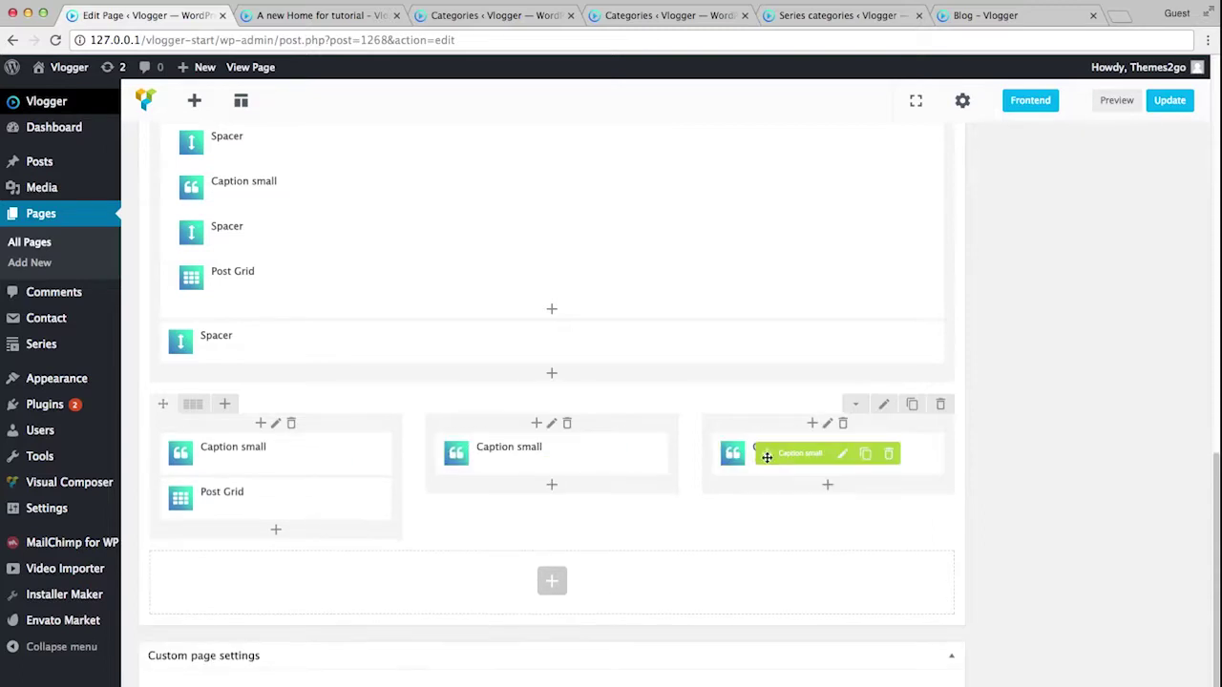
Copy the slug of the Desserts category, close its quick edit without changes, and return to the page editor
left_click(488, 16)
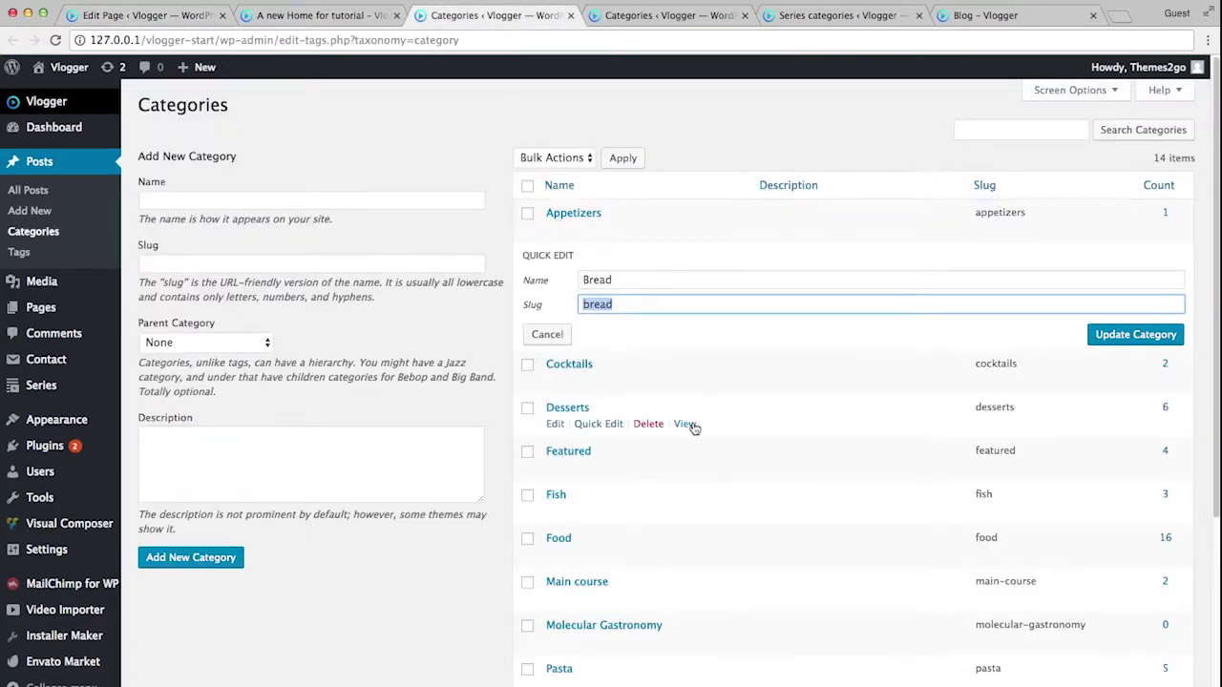
left_click(596, 424)
double_click(611, 383)
key("ctrl+c")
left_click(547, 418)
left_click(165, 16)
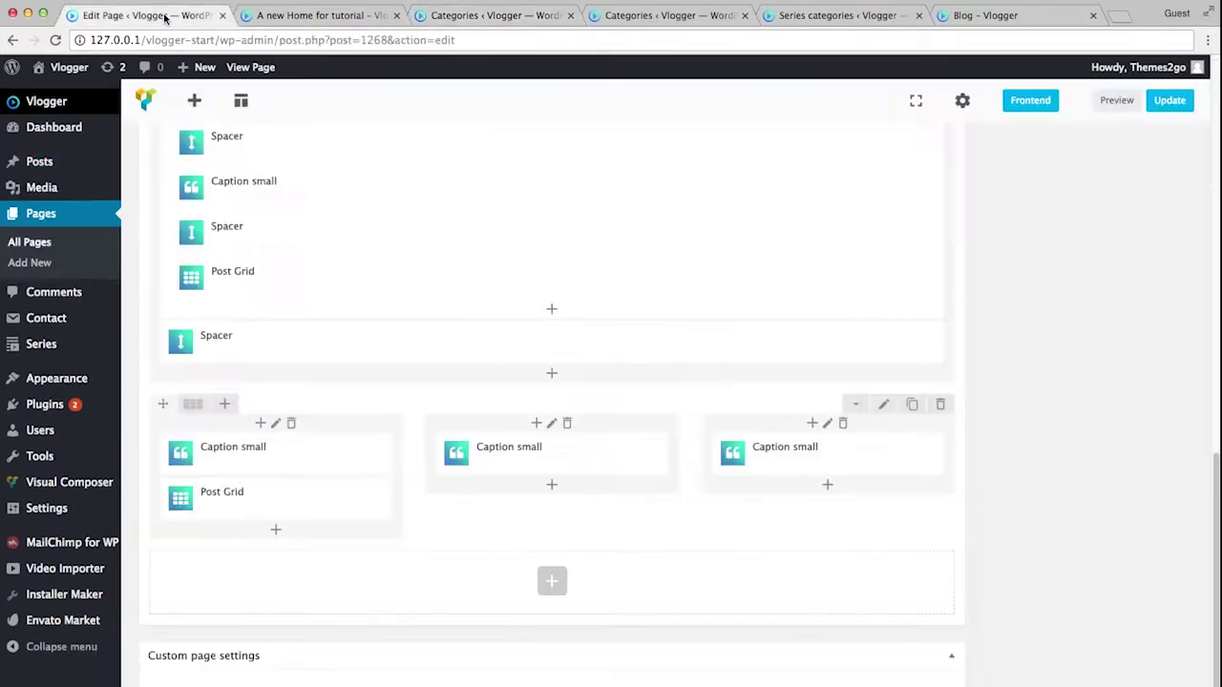
Set the second column's small caption text to "Dsserts" and save it
left_click(564, 457)
double_click(647, 204)
key("ctrl+v")
type("D")
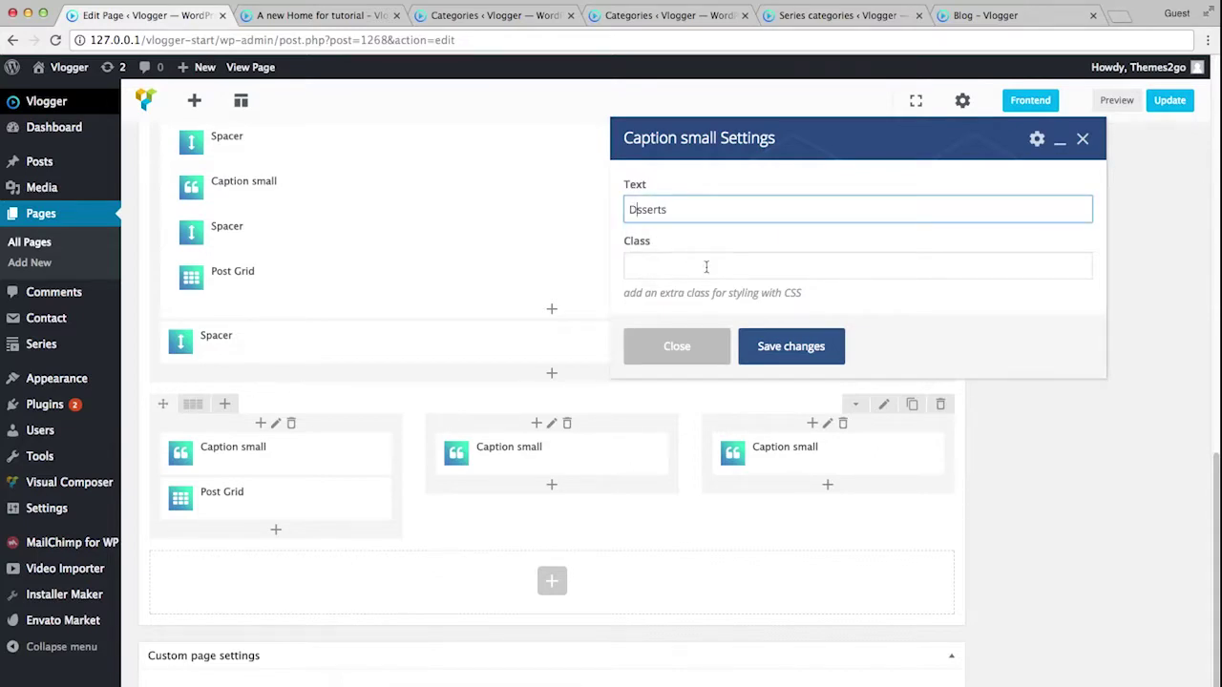
left_click(796, 346)
Place a copy of the first column's post grid under the second column's caption, filter it by the copied Desserts slug, and save
mouse_move(238, 498)
left_mouse_down()
mouse_move(224, 499)
mouse_move(471, 475)
mouse_move(489, 509)
mouse_move(531, 509)
left_mouse_up()
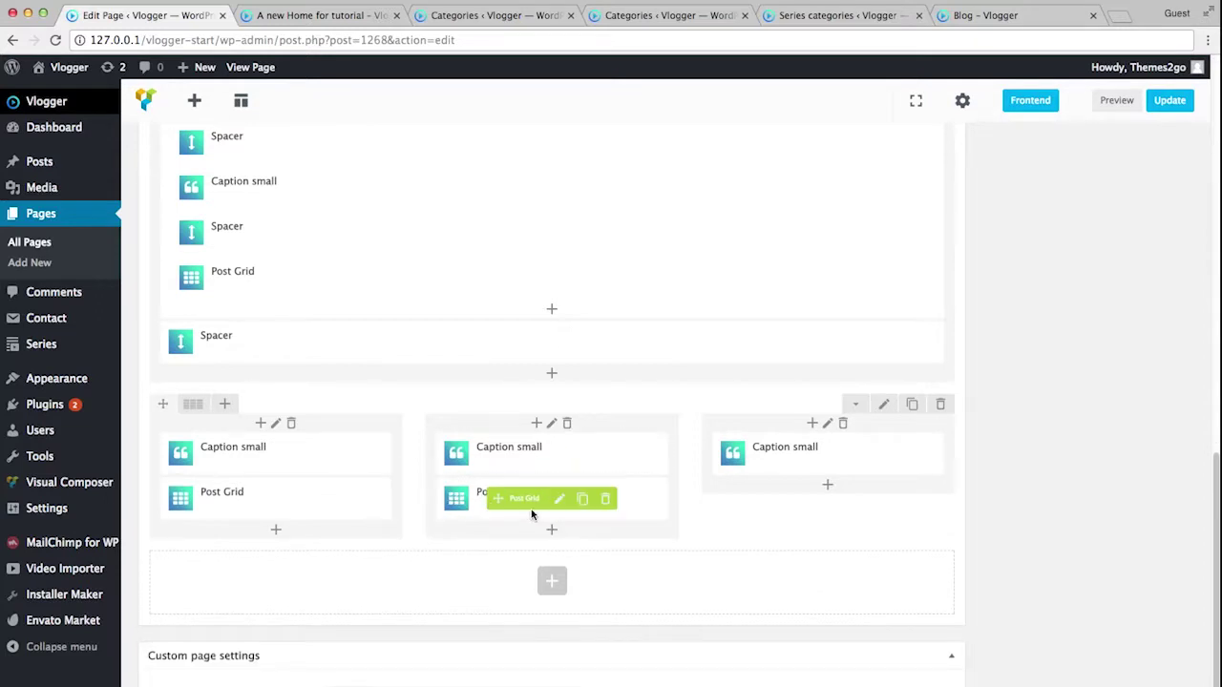
left_click(559, 500)
double_click(657, 494)
key("ctrl+v")
left_click(806, 599)
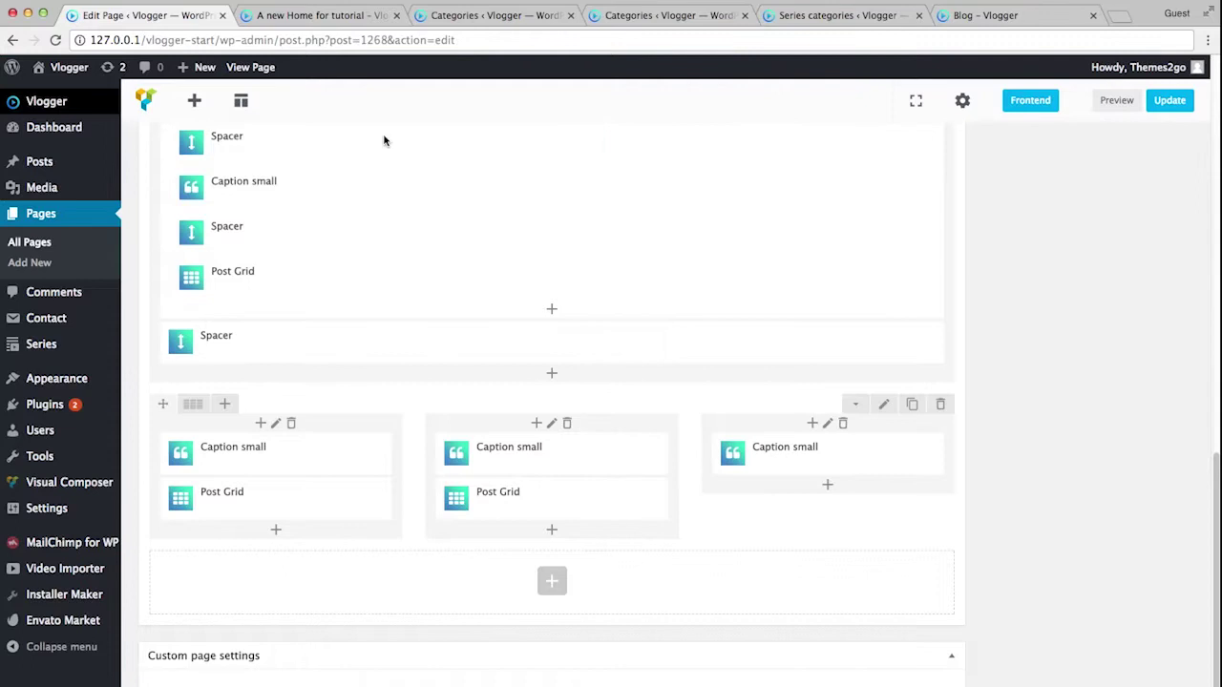
Copy the slug of the Pasta category, close its quick edit without changes, and return to the page editor
left_click(483, 16)
scroll(592, 444, "down", 3)
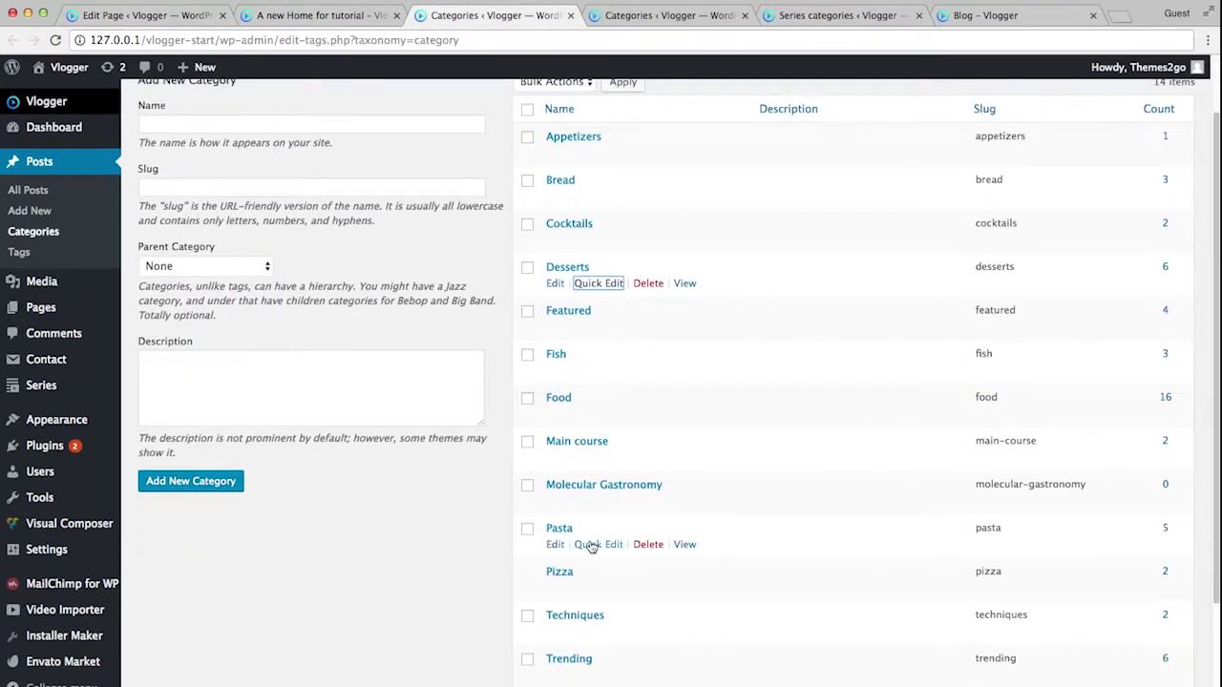
left_click(591, 545)
left_click(625, 577)
left_click(547, 607)
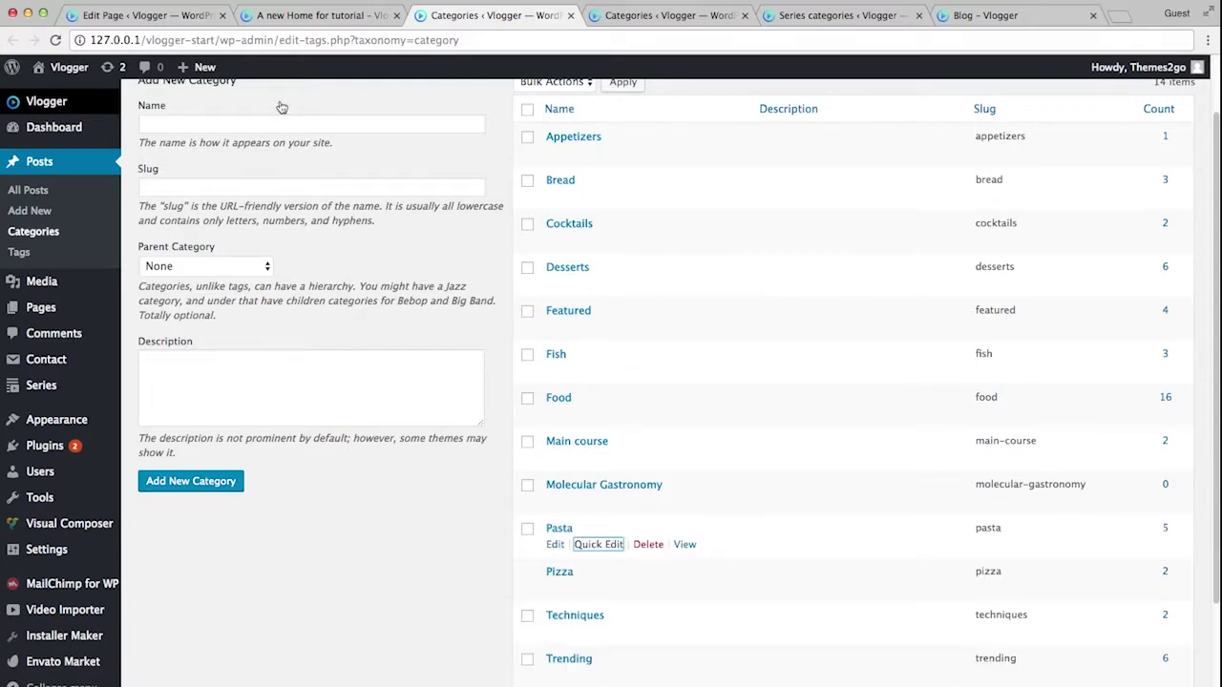
left_click(143, 15)
Place a copy of the second column's post grid in the third column, set its category filter to "pasta", and save
mouse_move(491, 495)
left_mouse_down()
mouse_move(778, 475)
mouse_move(774, 506)
left_mouse_up()
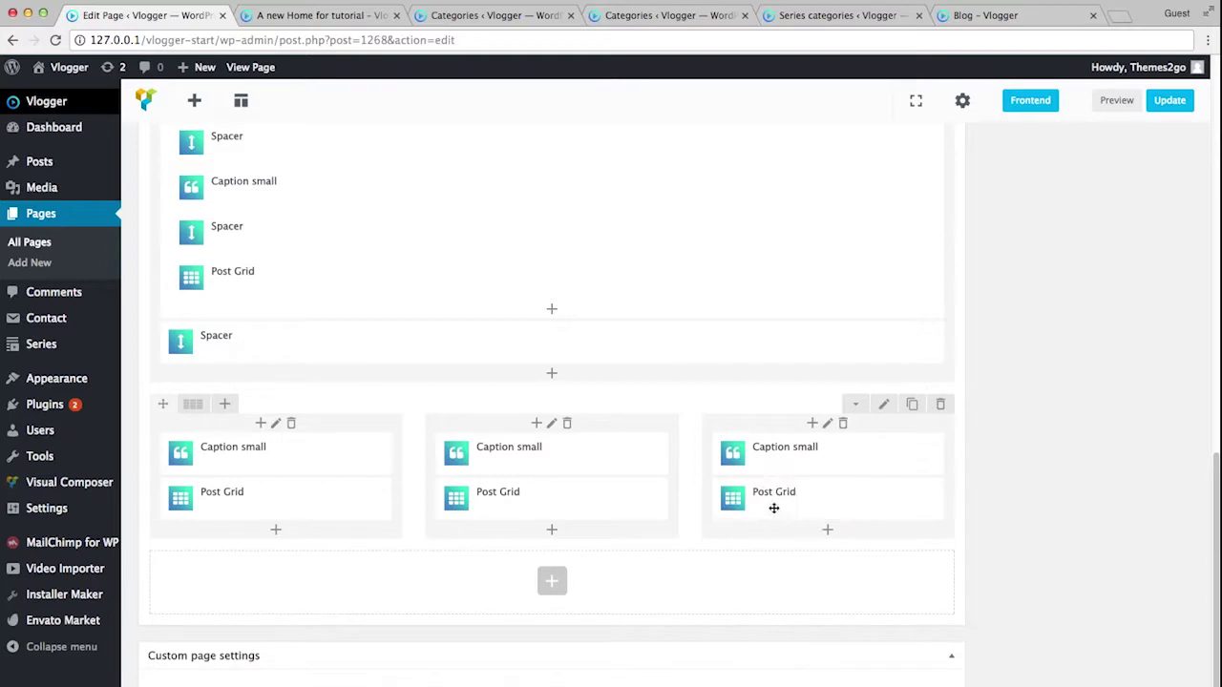
left_click(835, 497)
double_click(670, 487)
type("pasta")
left_click(808, 599)
Set the third column's small caption text to "Pasta" and save it
left_click(841, 455)
double_click(675, 206)
type("Pasts")
left_click(791, 346)
Add a new row below the three-column row and move a duplicate of the spacer above the columns into it
left_click(552, 580)
left_click(342, 203)
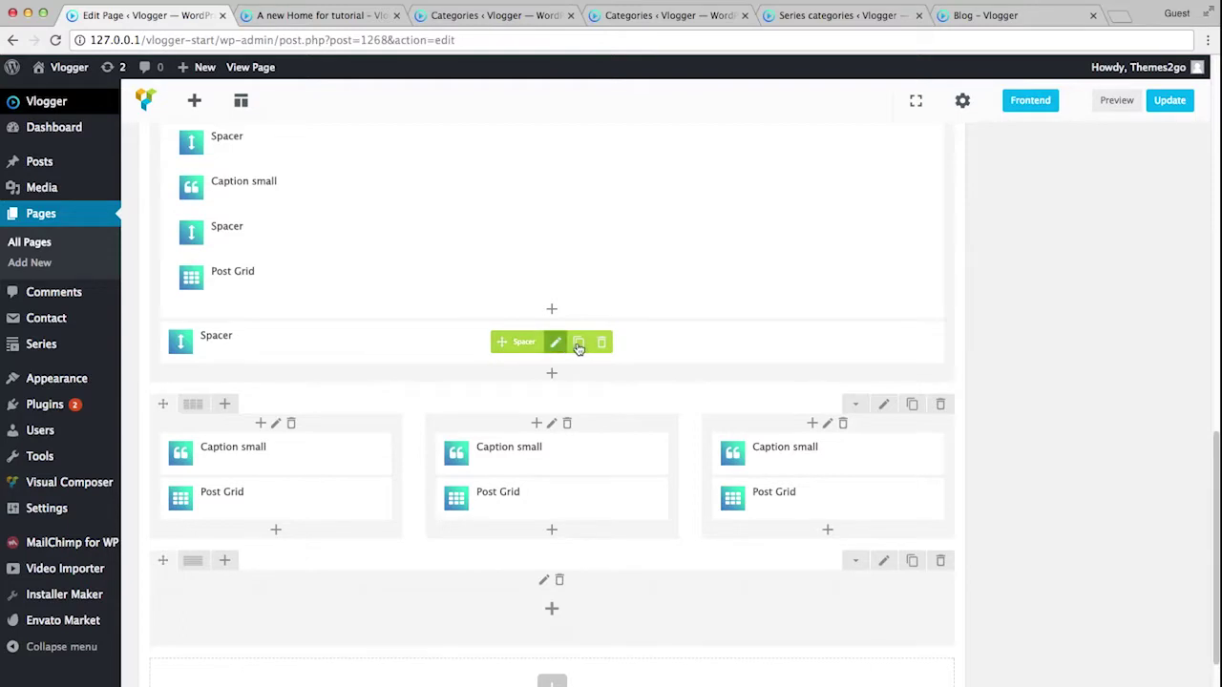
left_click(579, 342)
left_click_drag(519, 353, 520, 635)
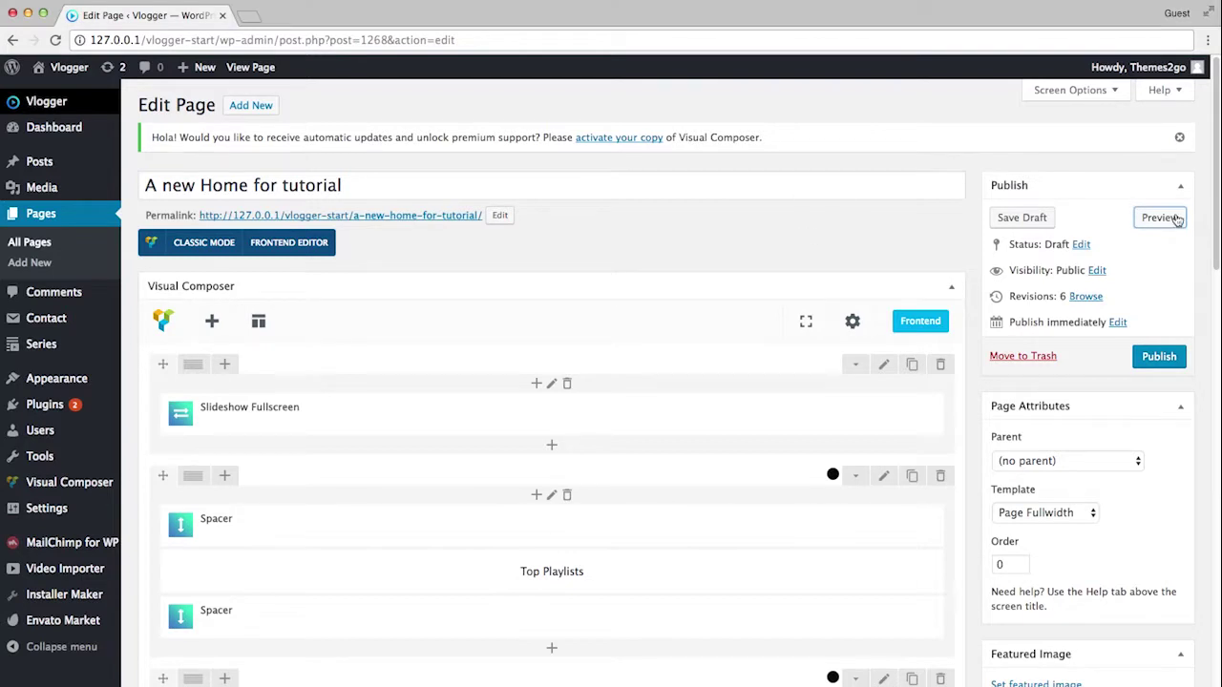
Preview the page and examine the three category columns and the post sections above them
left_click(1161, 218)
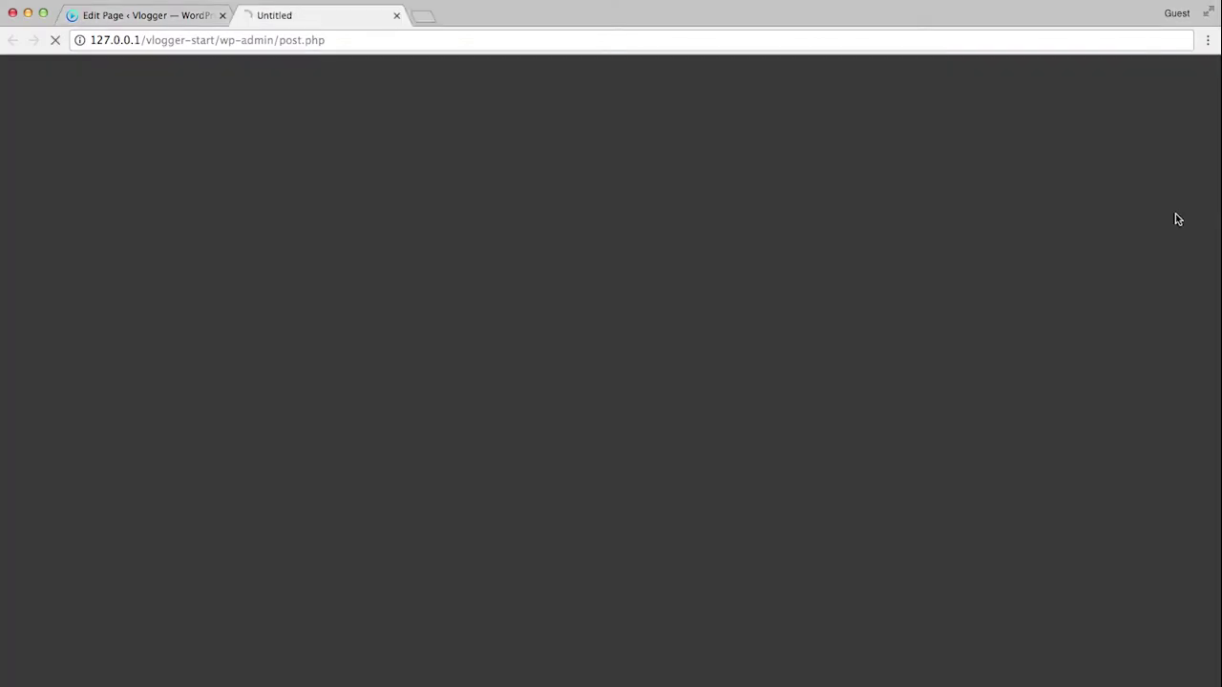
scroll(778, 450, "down", 10)
scroll(778, 450, "down", 8)
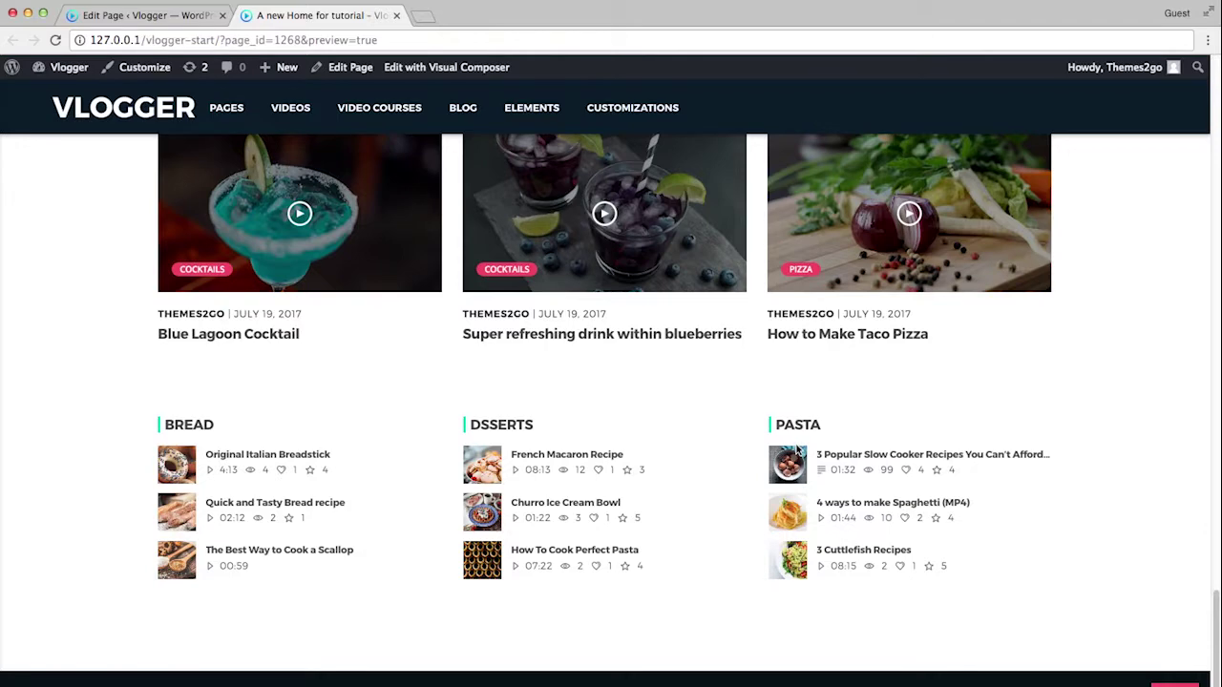
scroll(798, 454, "up", 3)
scroll(320, 285, "up", 3)
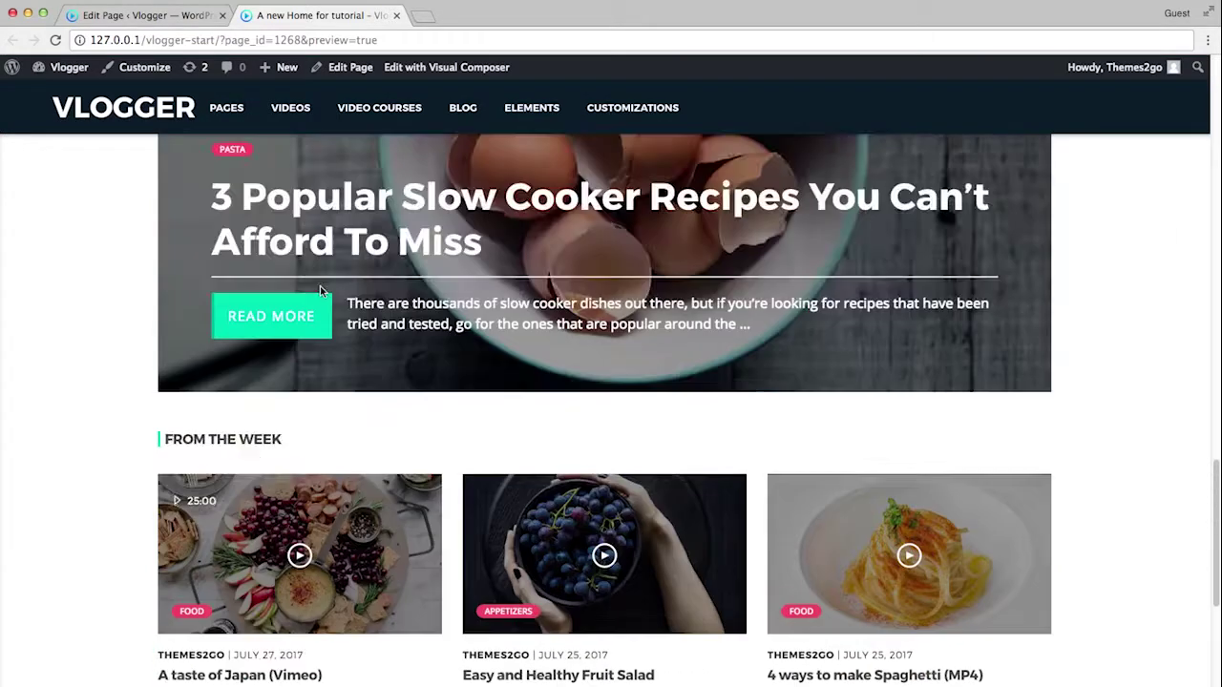
scroll(320, 286, "up", 5)
Return to the page editor, add another row below the spacer row, and enable negative colors in its settings
left_click(143, 16)
scroll(598, 298, "down", 6)
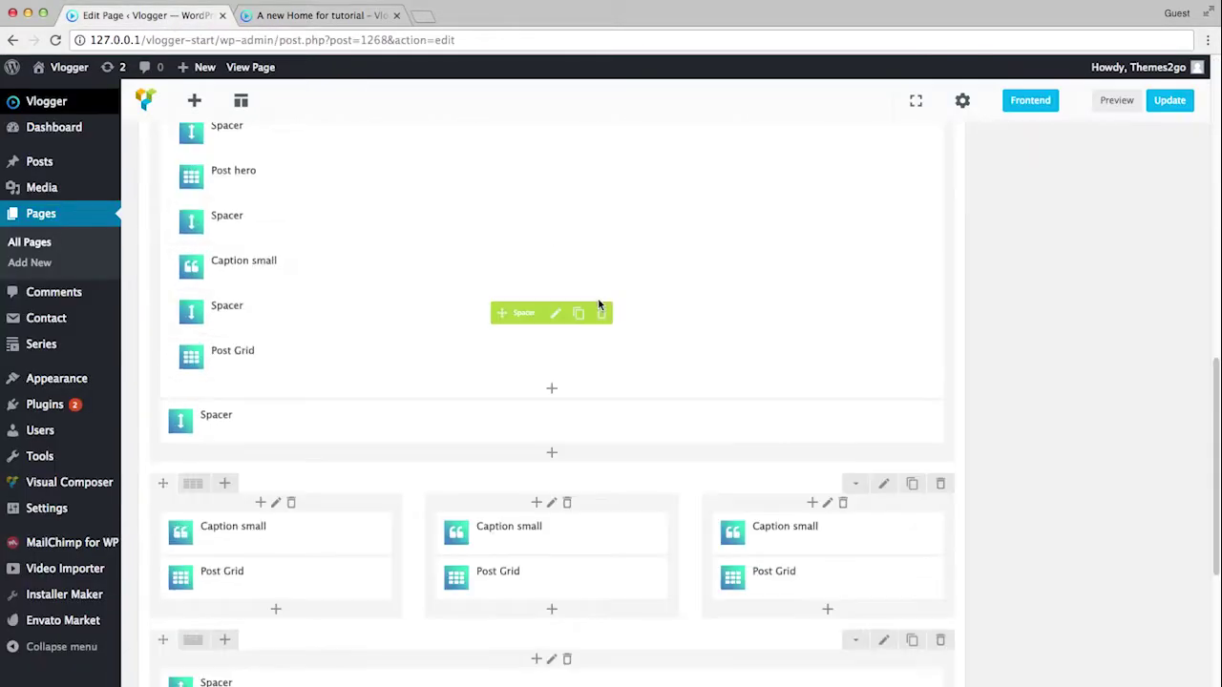
scroll(600, 304, "down", 5)
left_click(554, 378)
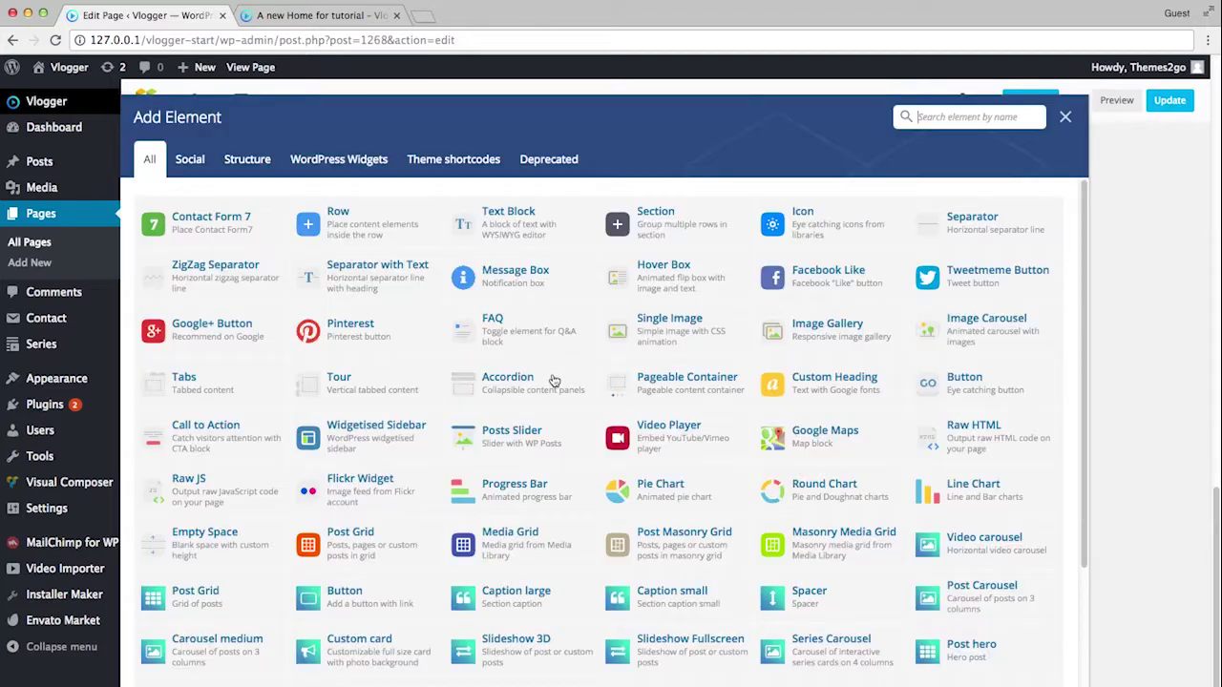
left_click(327, 230)
left_click(885, 357)
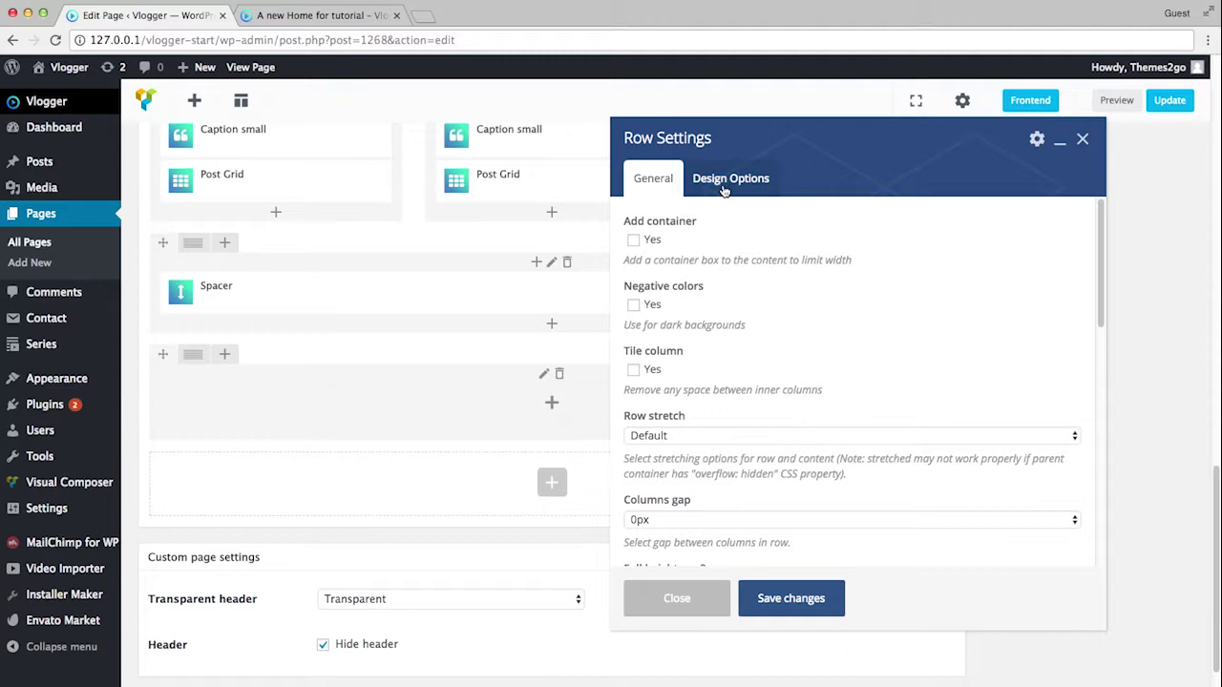
left_click(634, 306)
Set the new row's background color to a dark gray in its design options
left_click(726, 188)
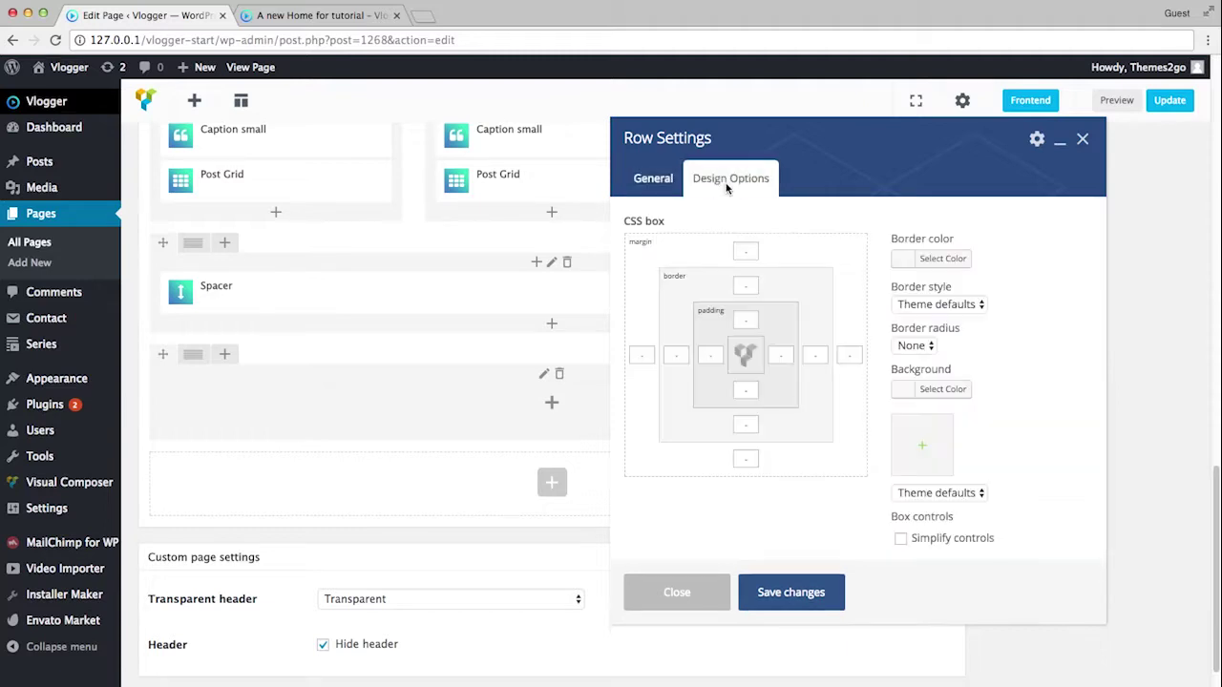
left_click(902, 389)
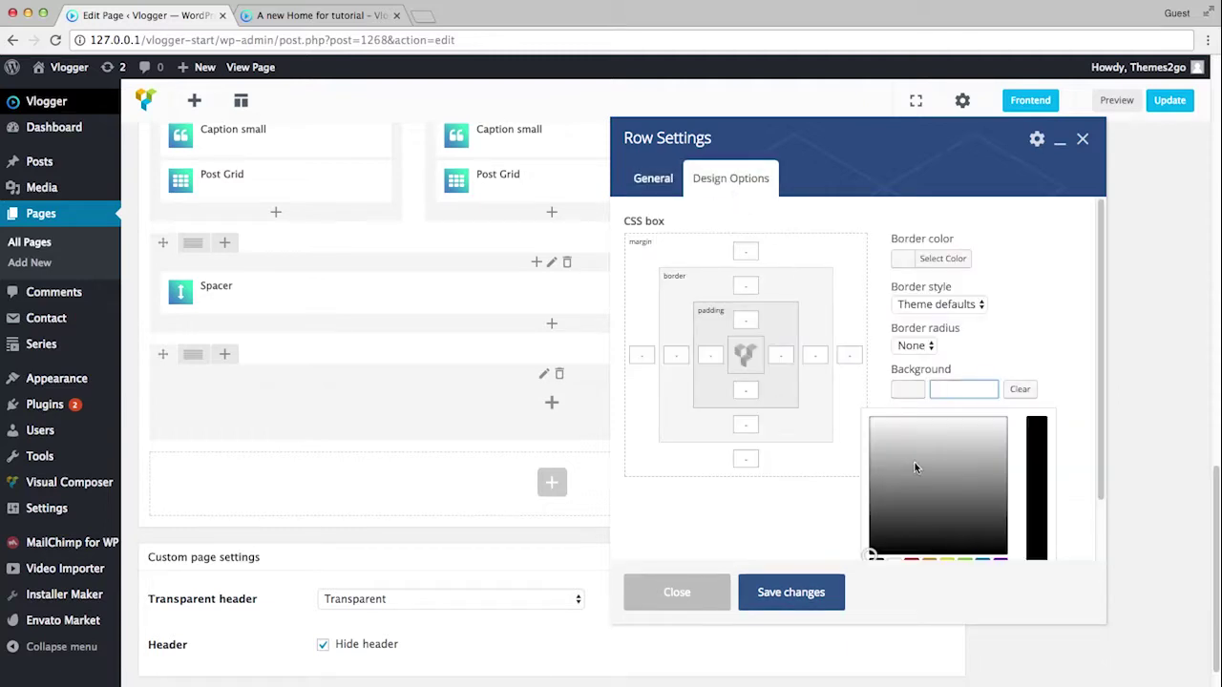
scroll(916, 468, "down", 2)
left_click_drag(919, 445, 854, 461)
left_click(854, 467)
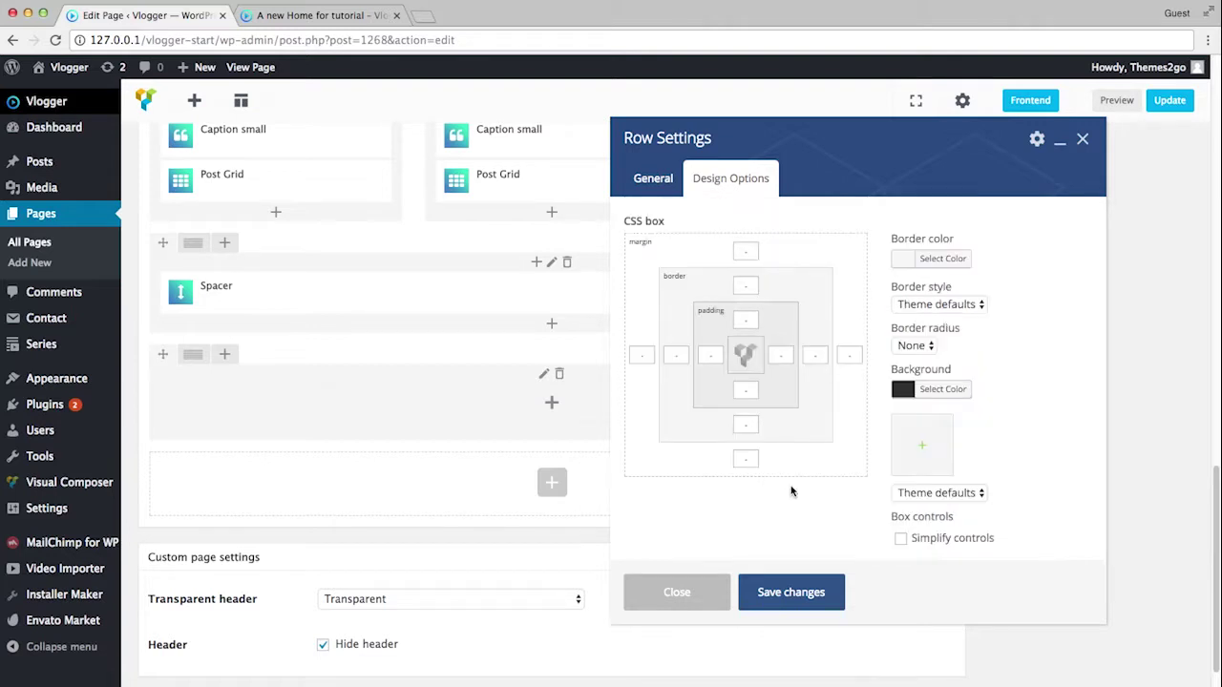
Set the strawberry image vlogger-post-1063.jpg as the row's background image and save the row settings
left_click(912, 445)
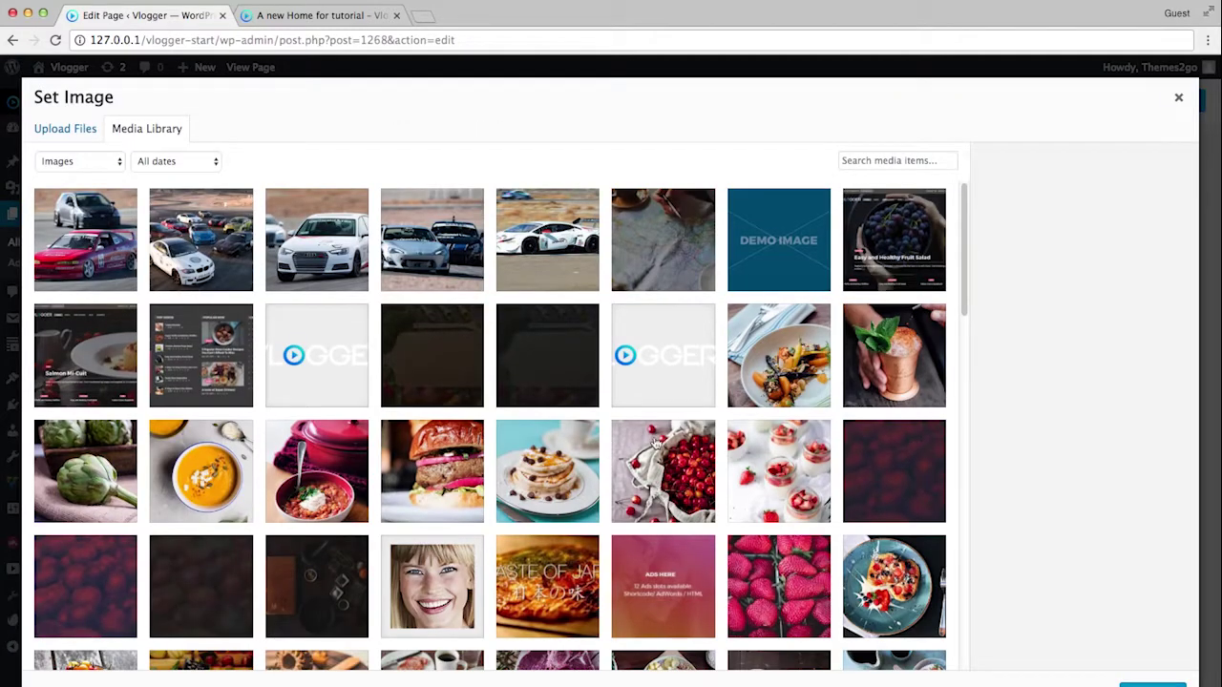
scroll(612, 442, "down", 3)
left_click(683, 364)
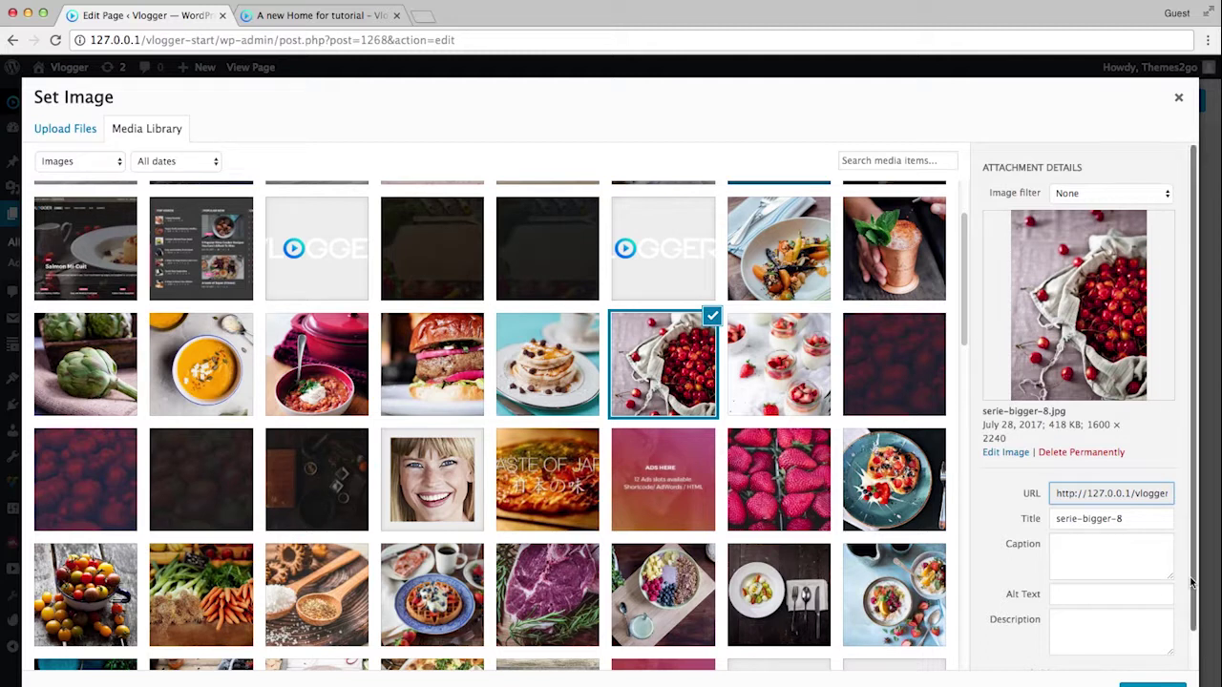
left_click(769, 514)
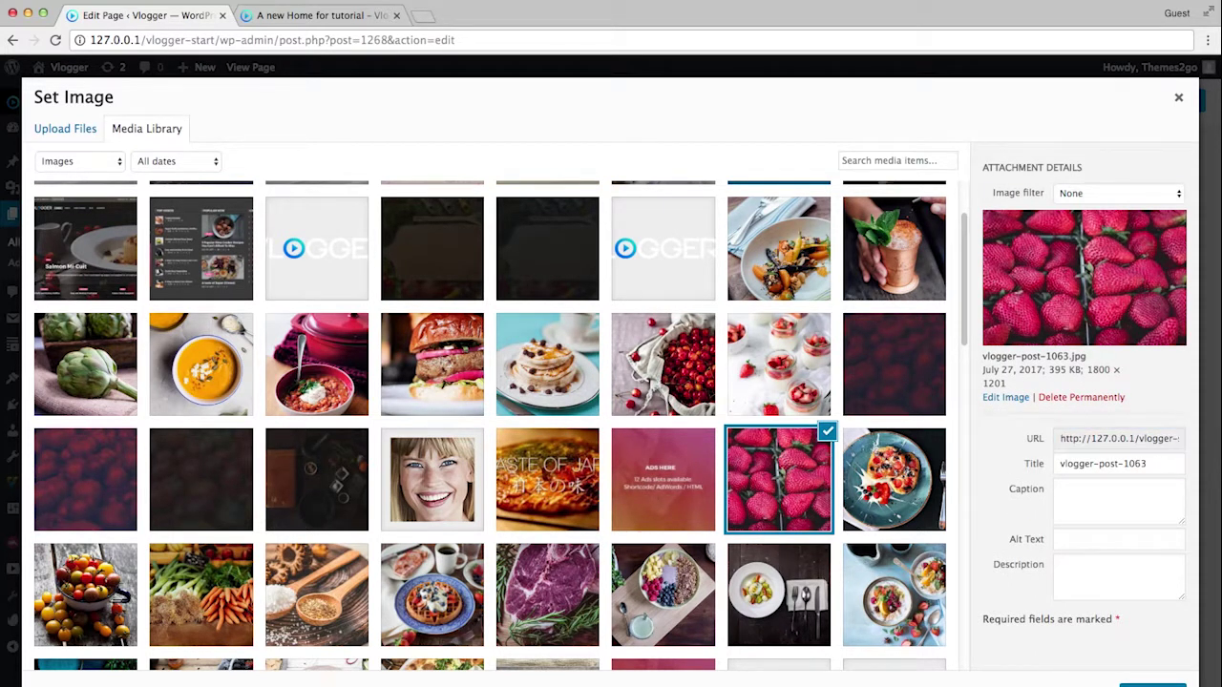
left_click(1153, 684)
left_click(826, 608)
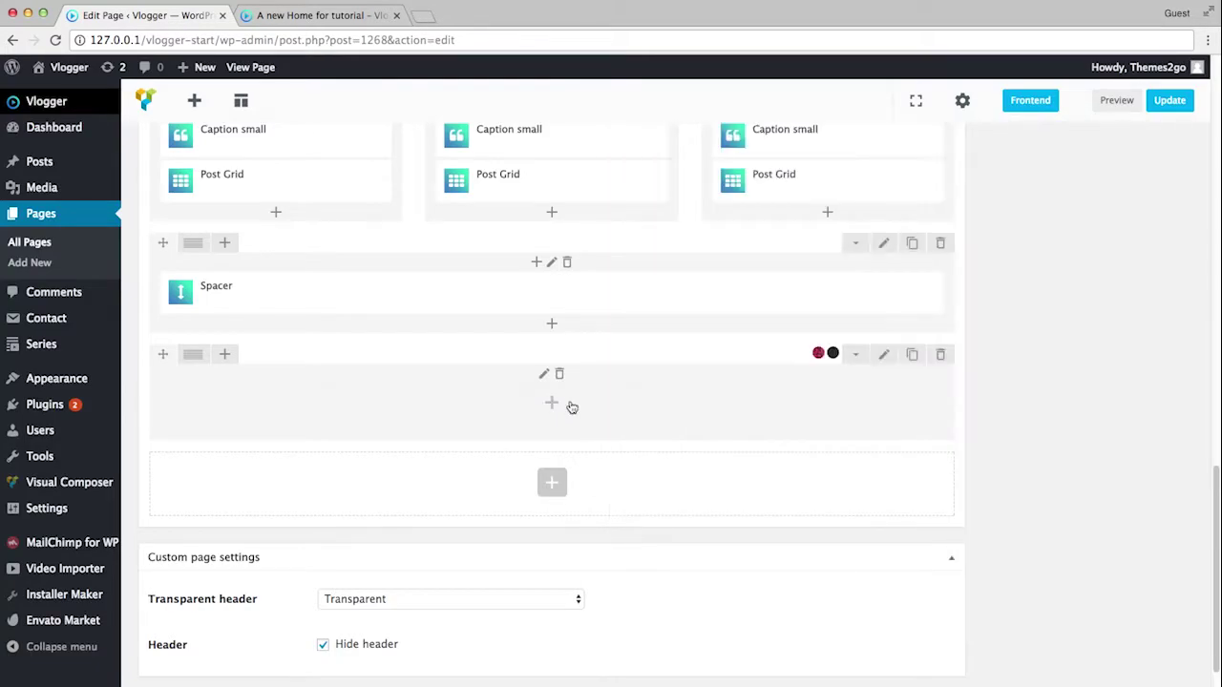
Give the new row's column a near-black #0a0a0a background with reduced opacity and save the column settings
left_click(546, 374)
left_click(731, 179)
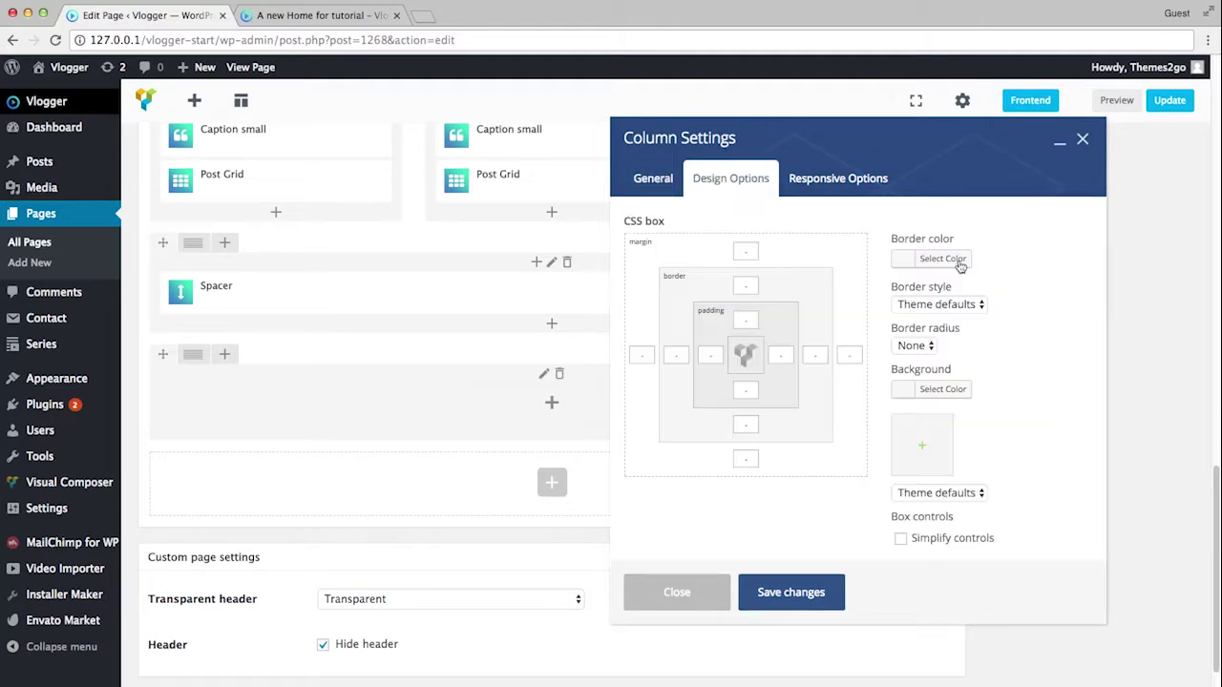
left_click(916, 391)
left_click_drag(935, 454, 844, 567)
left_click(943, 389)
scroll(1032, 456, "down", 2)
left_click_drag(1045, 552, 1024, 550)
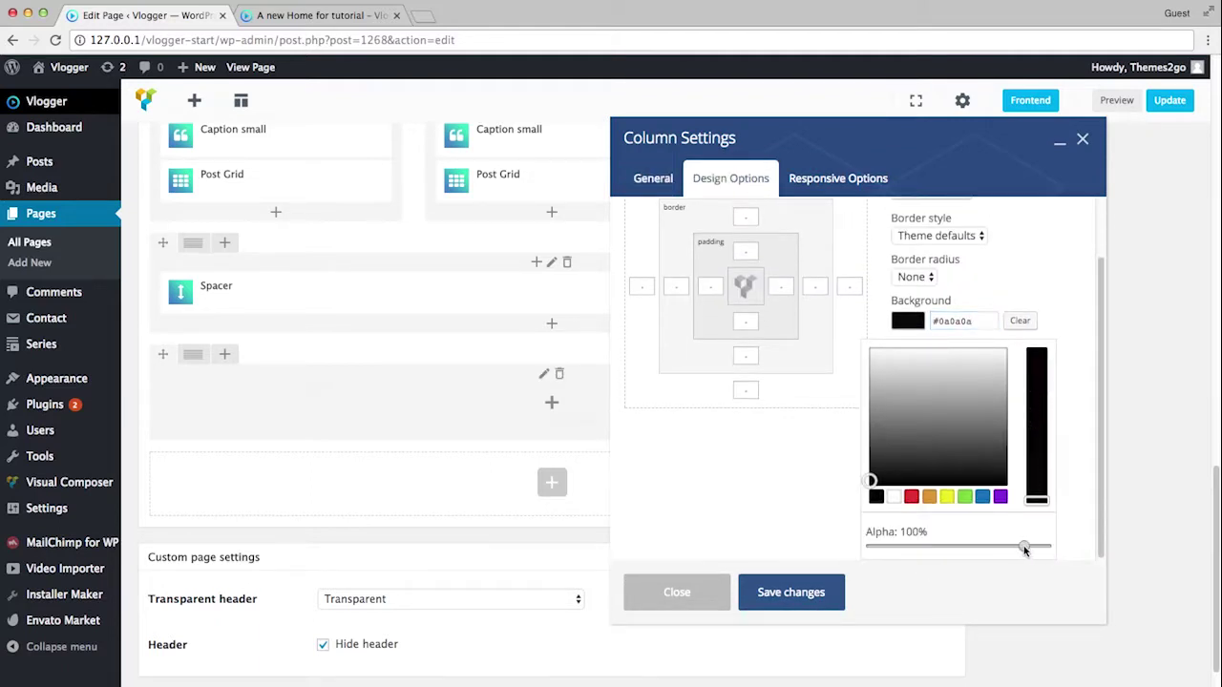
left_click(818, 592)
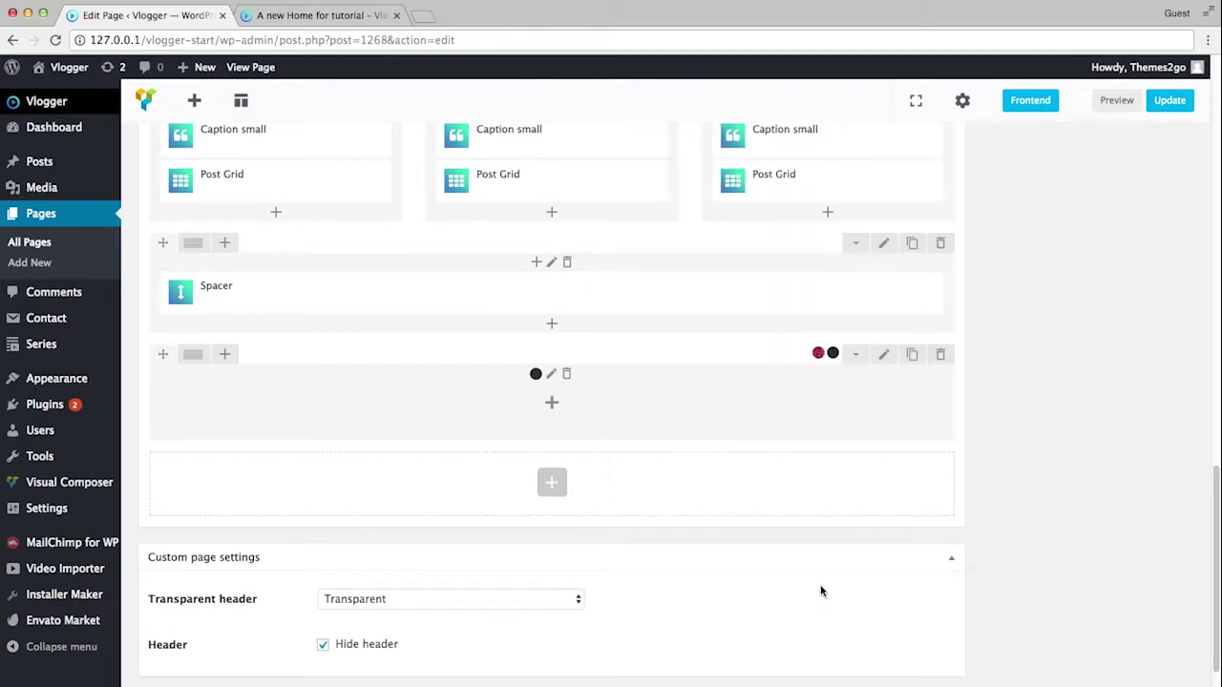
Add a text block to the dark column and replace its placeholder text with "Some Custom Cards"
left_click(552, 403)
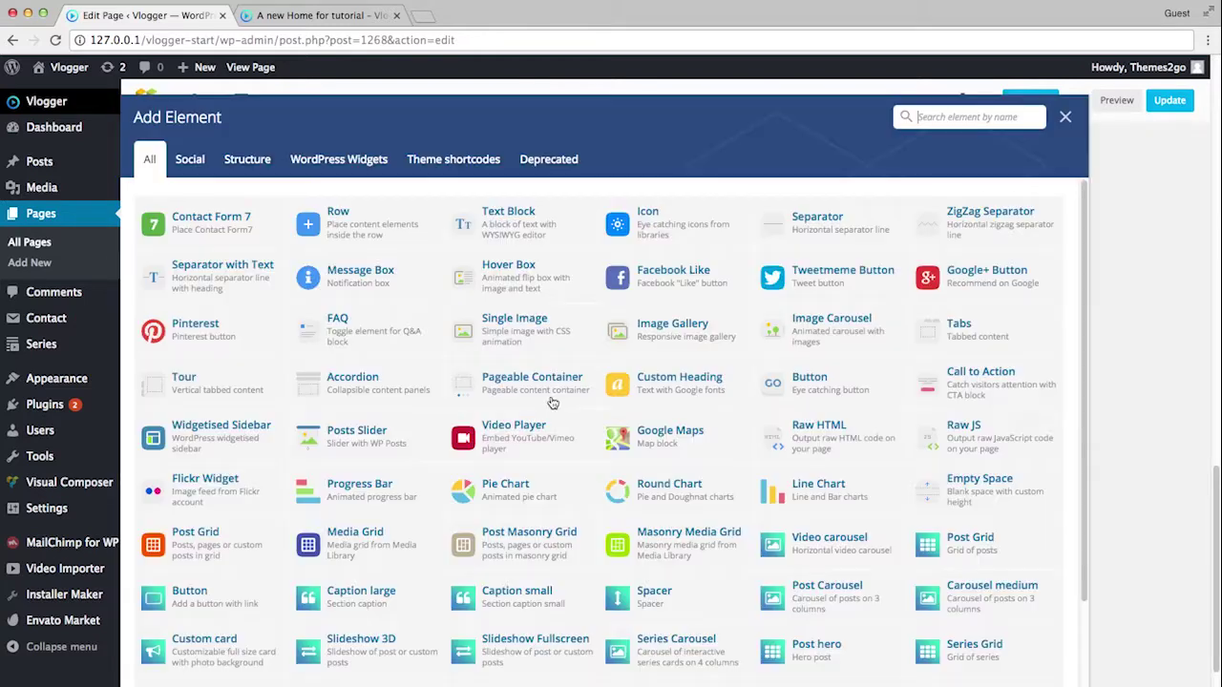
left_click(528, 230)
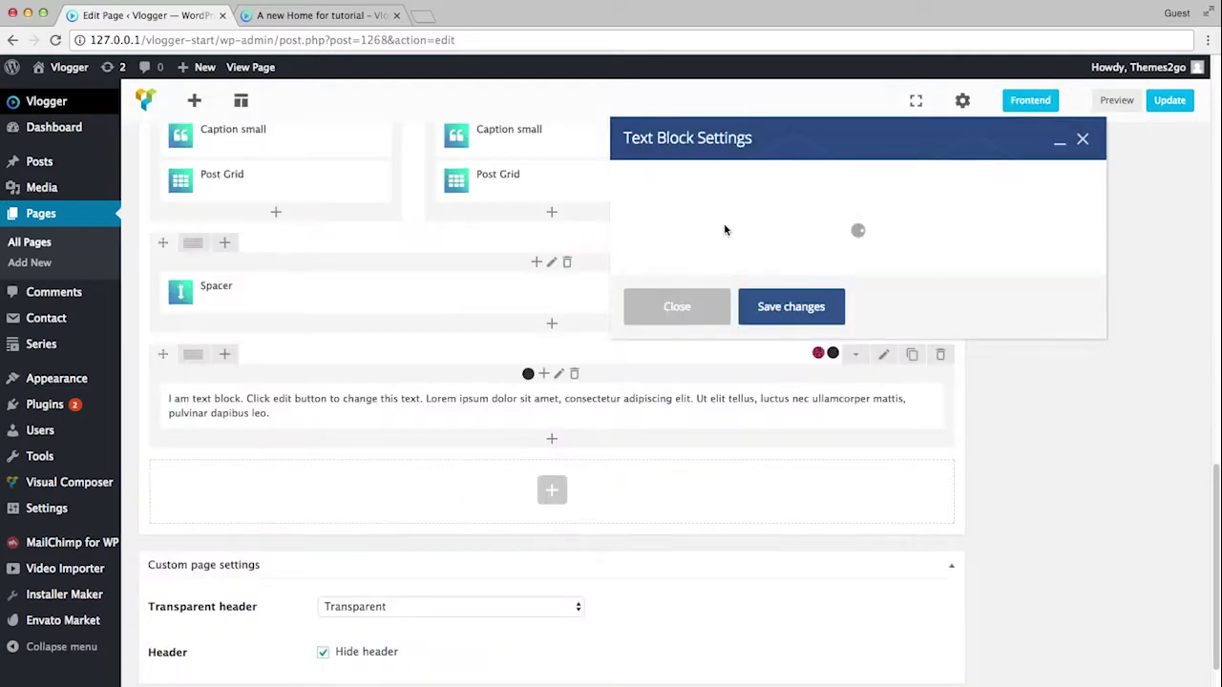
triple_click(839, 386)
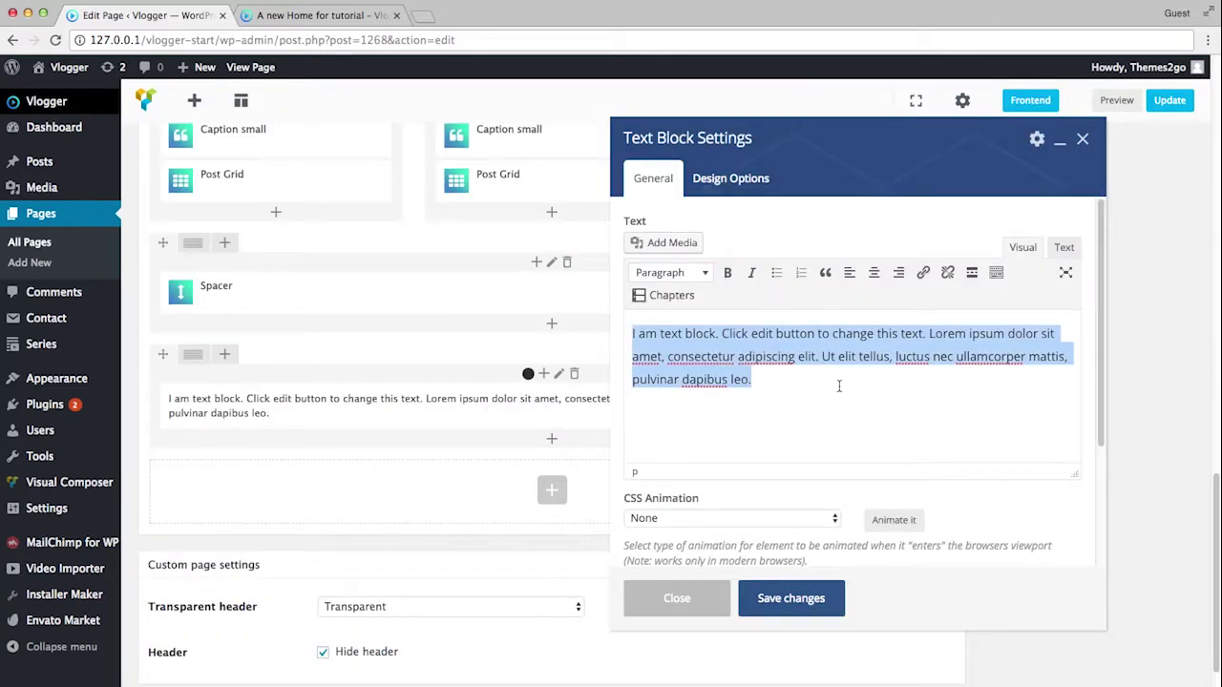
type("Some Custom Cards")
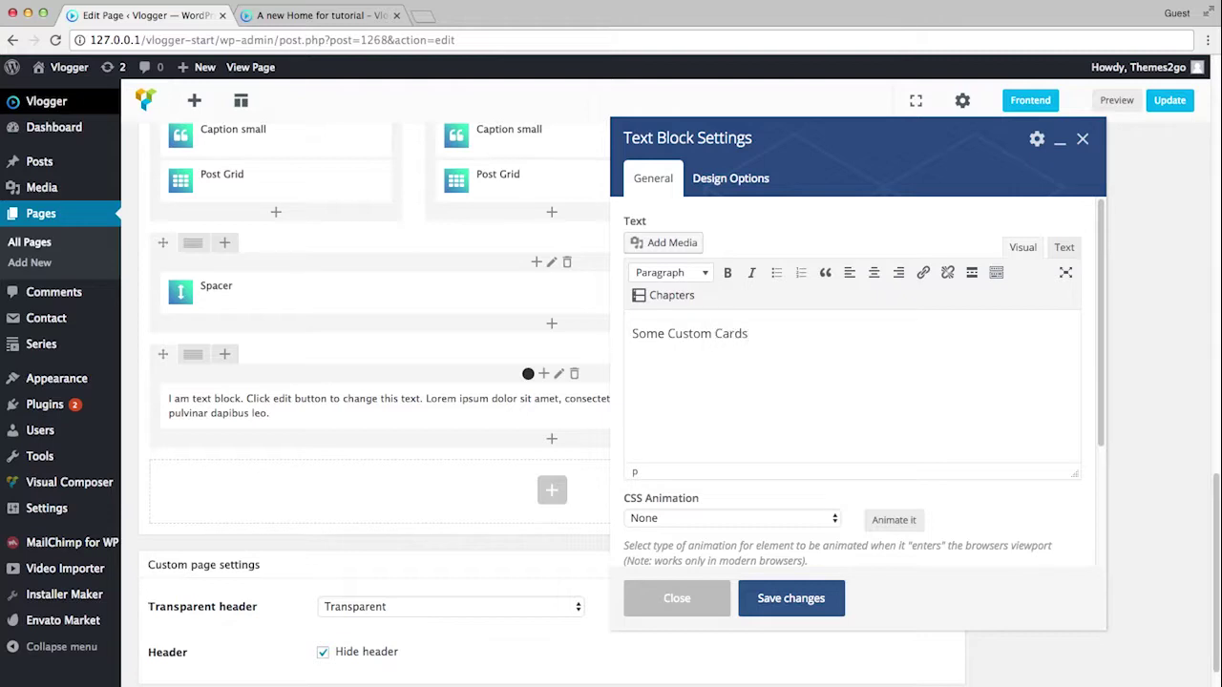
Format "Some Custom Cards" as a centered Heading 2 and save the text block
triple_click(749, 334)
left_click(671, 272)
left_click(688, 372)
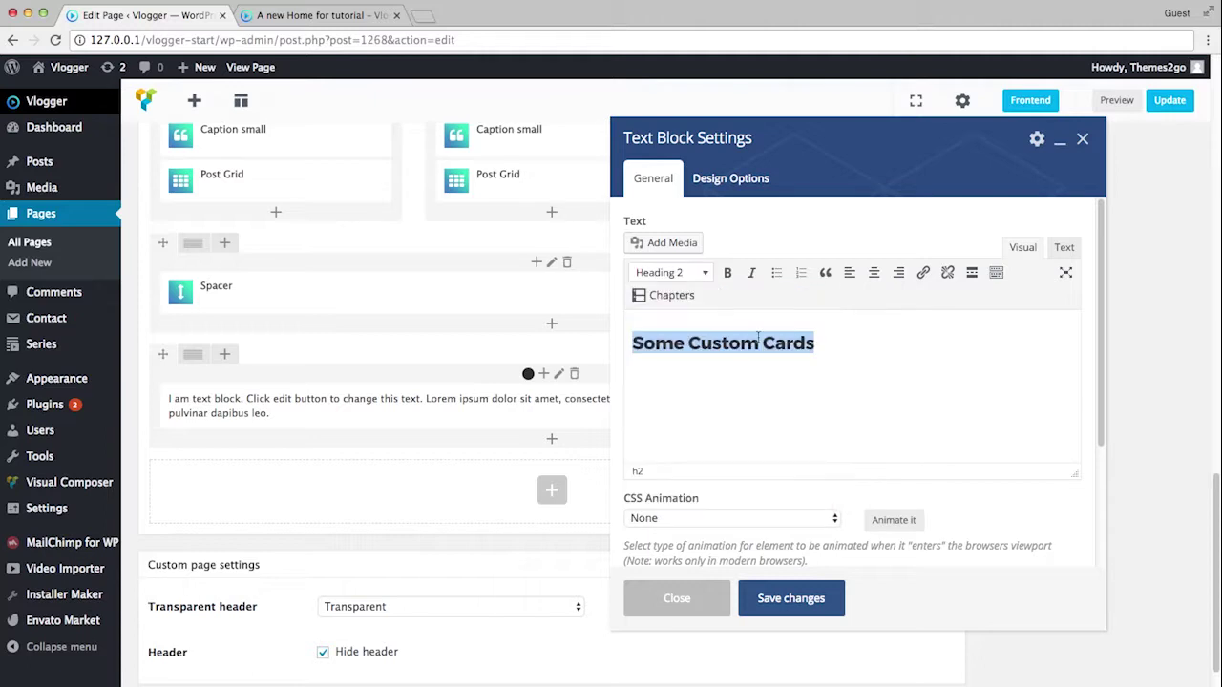
left_click(874, 272)
left_click(802, 602)
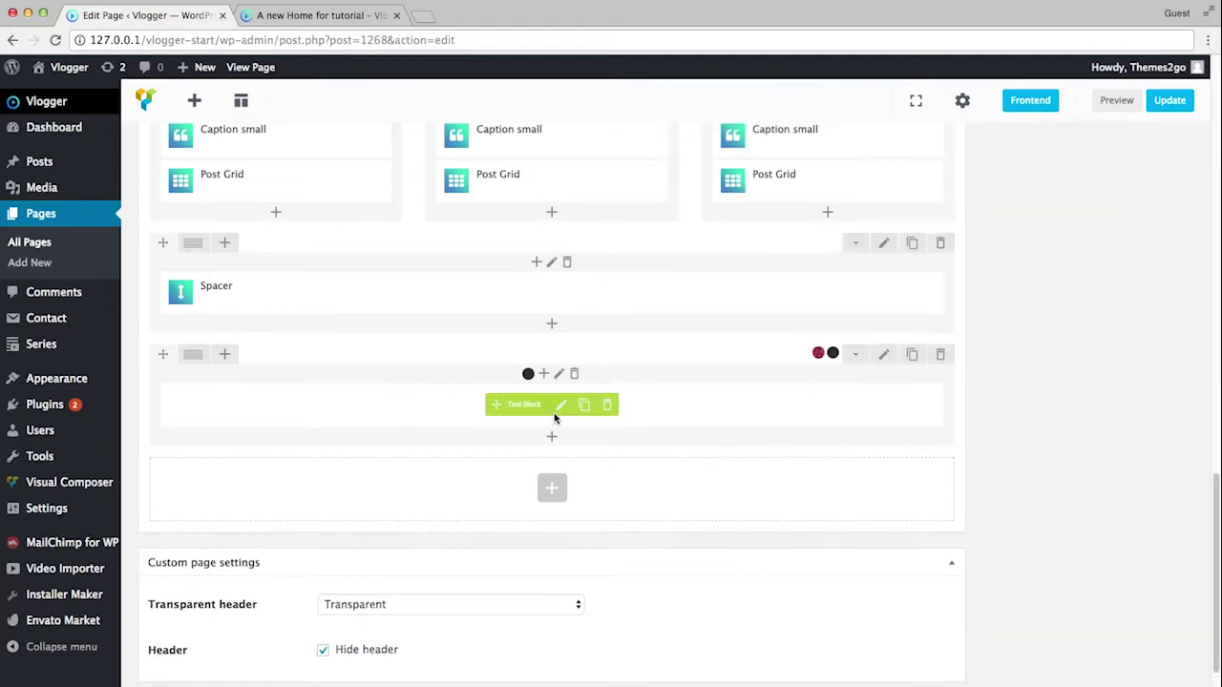
Insert a spacer of size l above the "Some Custom Cards" text and save it
left_click(543, 373)
left_click(654, 602)
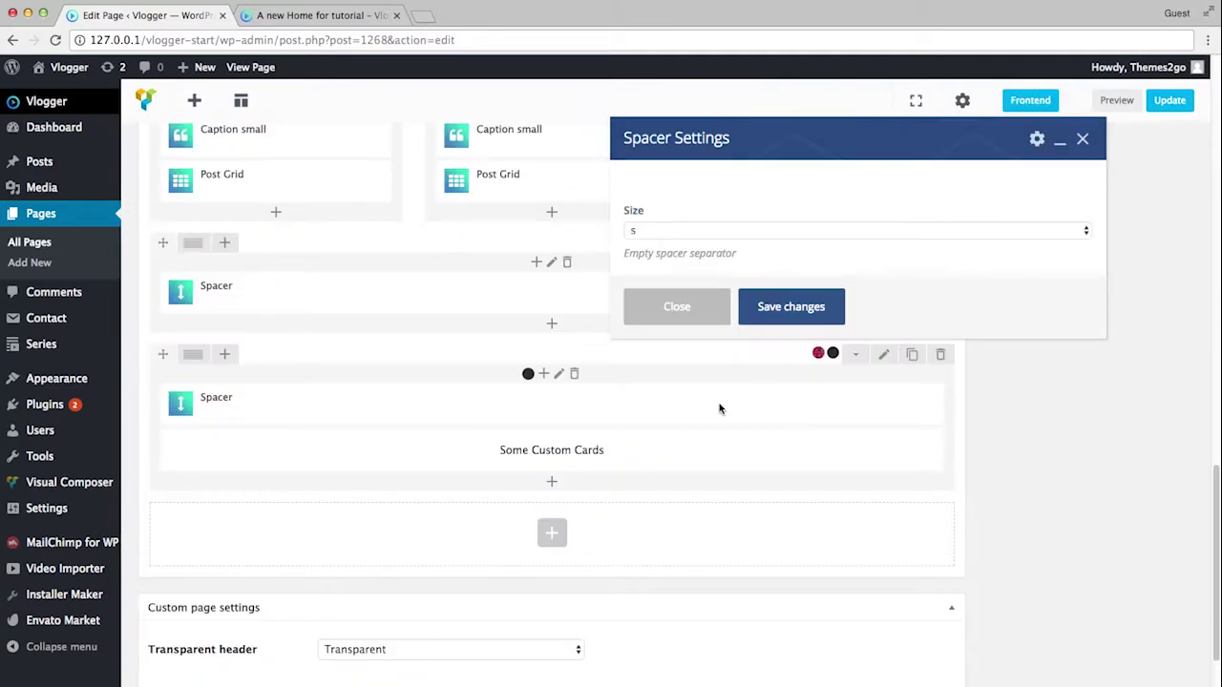
left_click(666, 231)
left_click(665, 258)
left_click(805, 303)
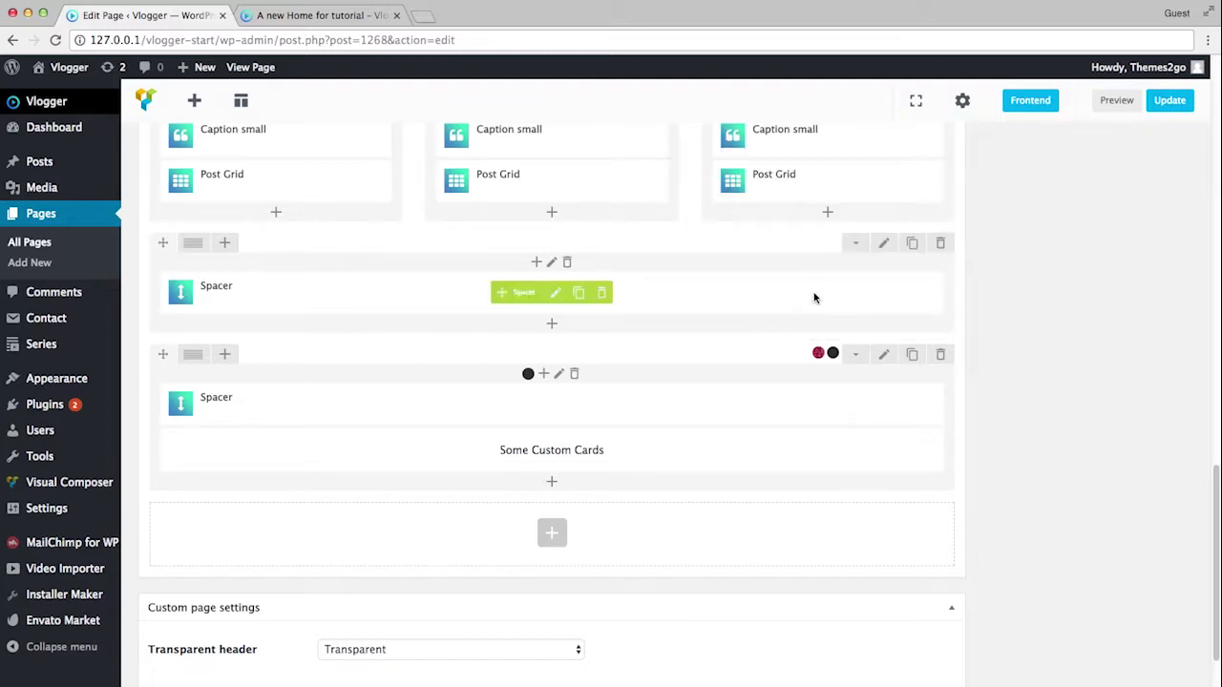
Duplicate the spacer, move the copy below the "Some Custom Cards" text and save it with size m
left_click(579, 401)
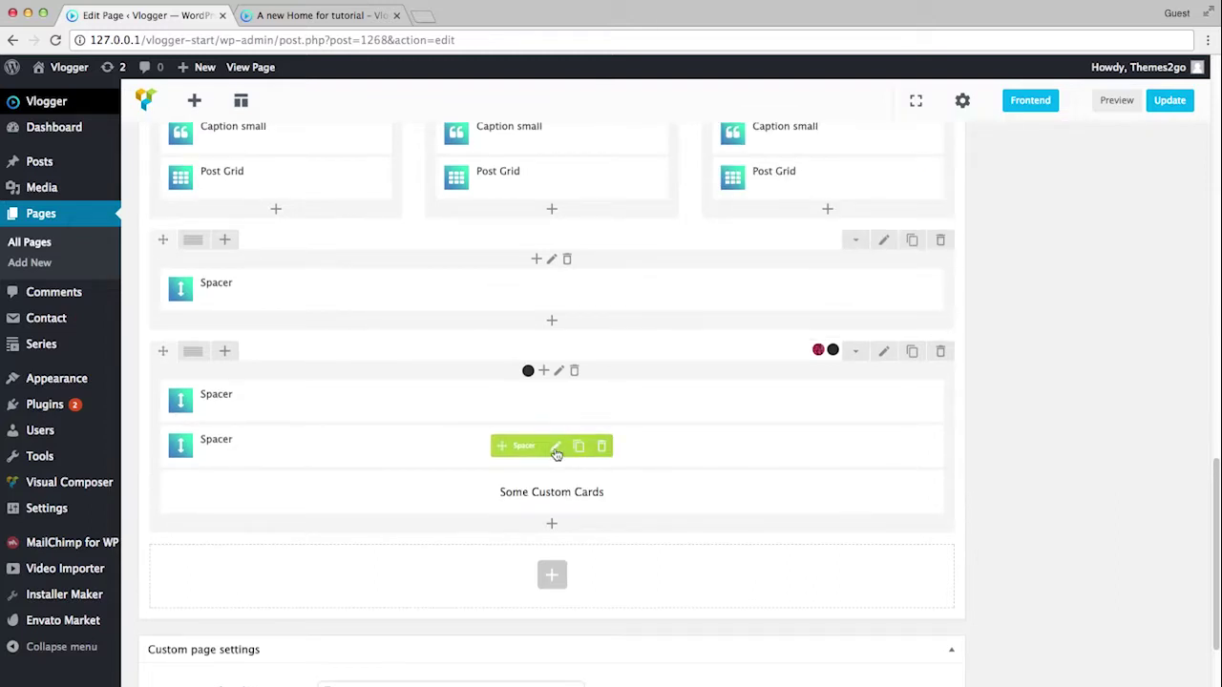
left_click_drag(523, 447, 517, 498)
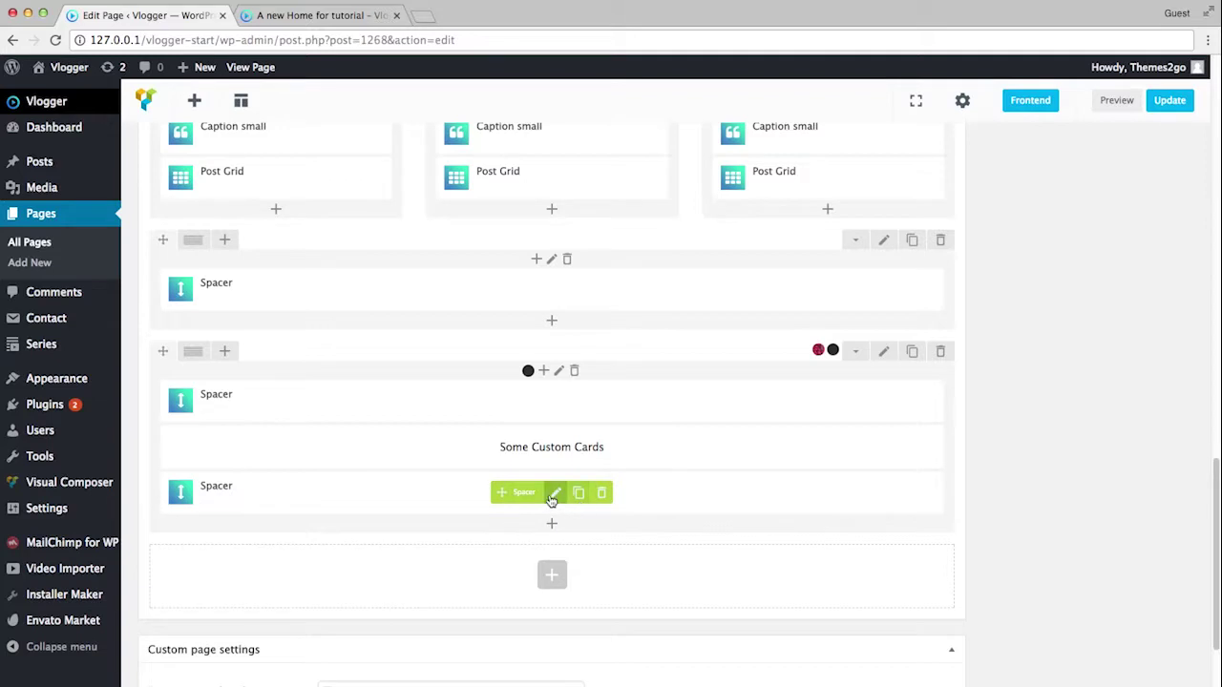
left_click(553, 492)
left_click(659, 232)
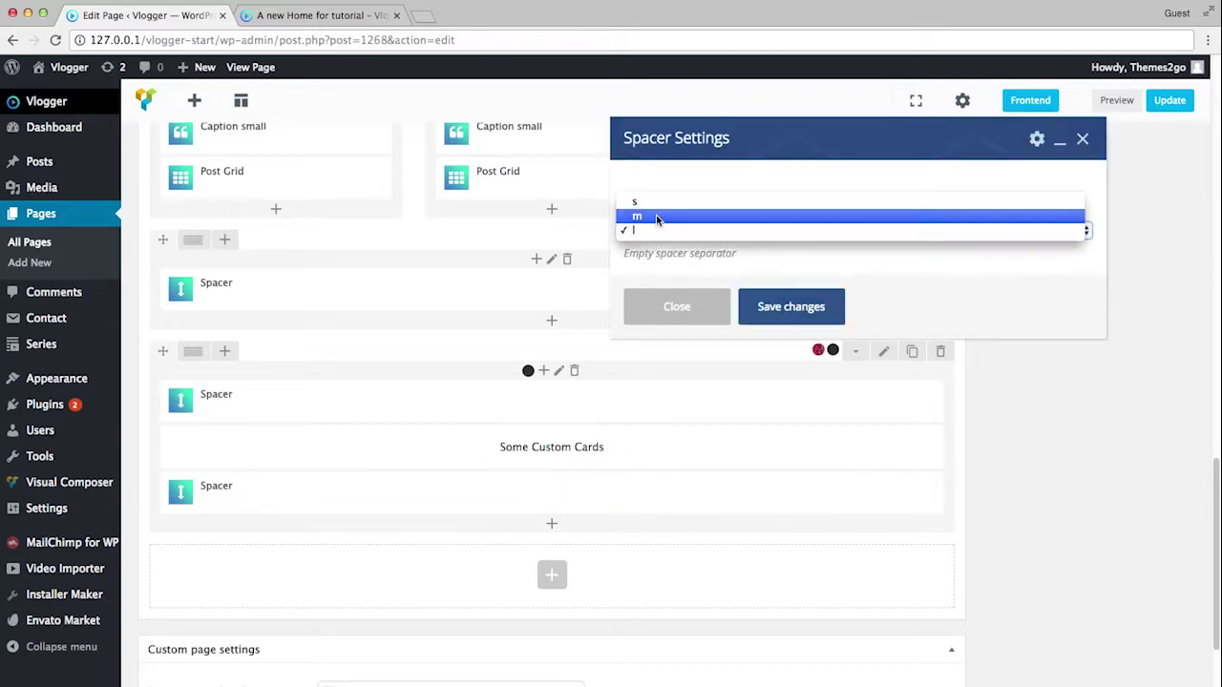
left_click(656, 215)
left_click(794, 311)
Insert an inner row below the second spacer, enable its container, and split it into three equal columns
scroll(551, 468, "down", 2)
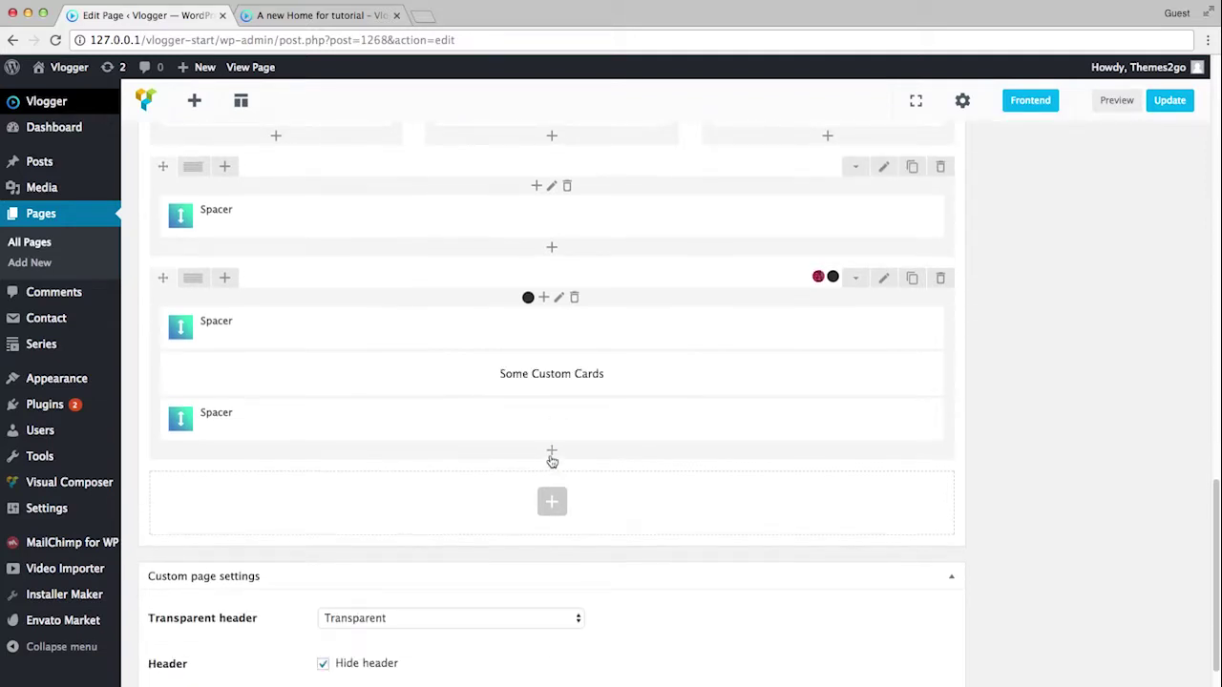
left_click(552, 453)
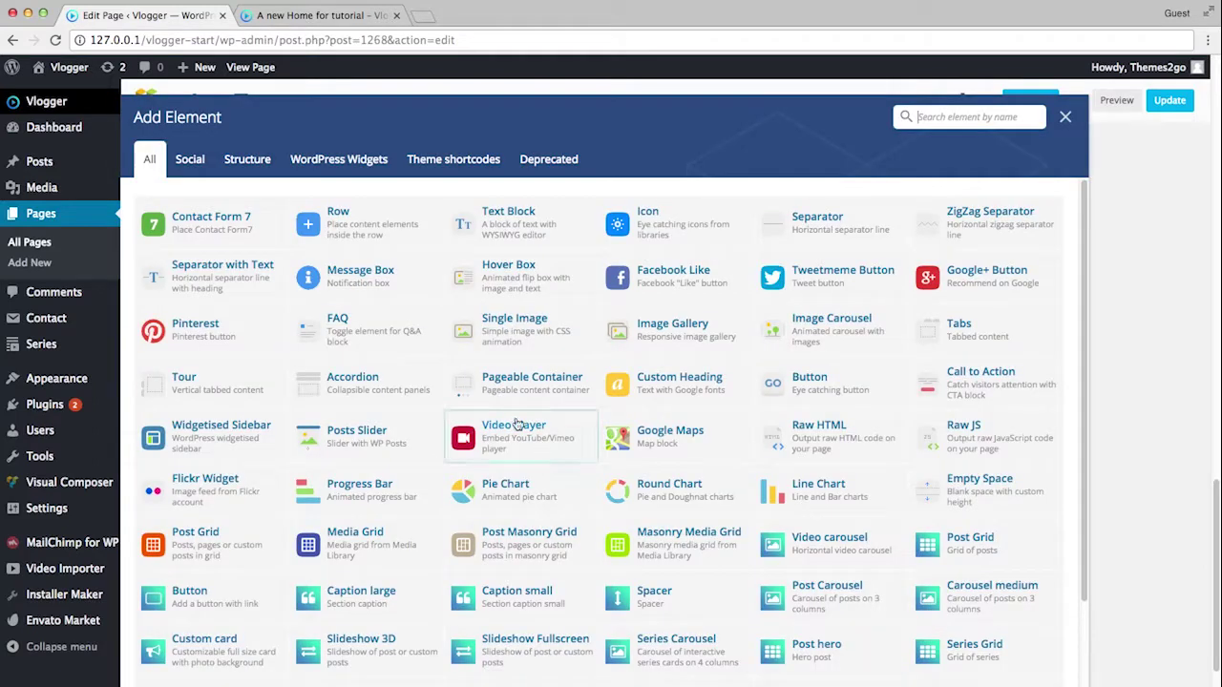
left_click(372, 238)
scroll(887, 478, "down", 2)
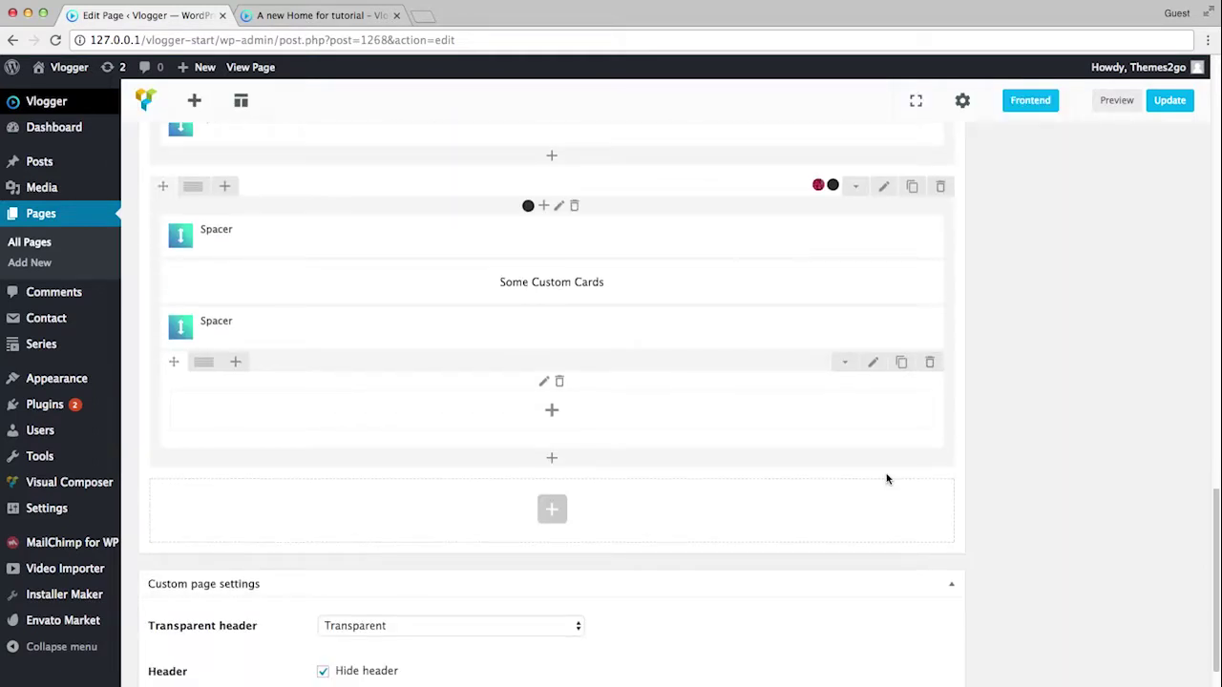
left_click(873, 362)
left_click(634, 240)
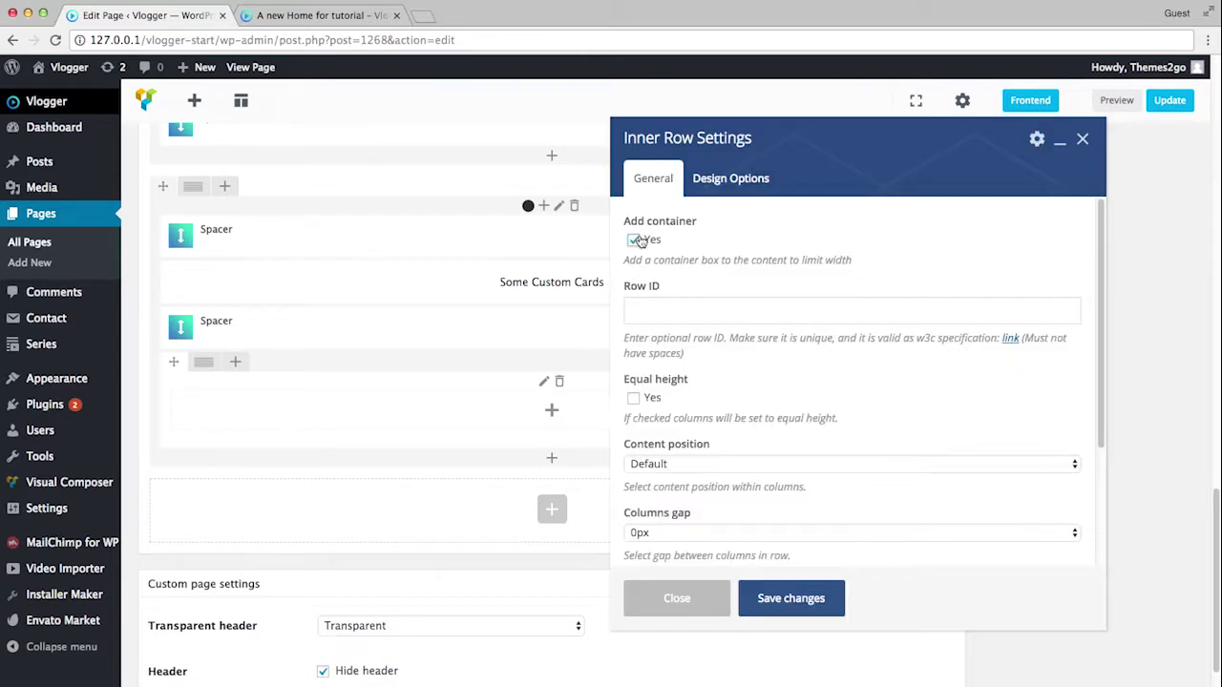
left_click(781, 607)
mouse_move(205, 362)
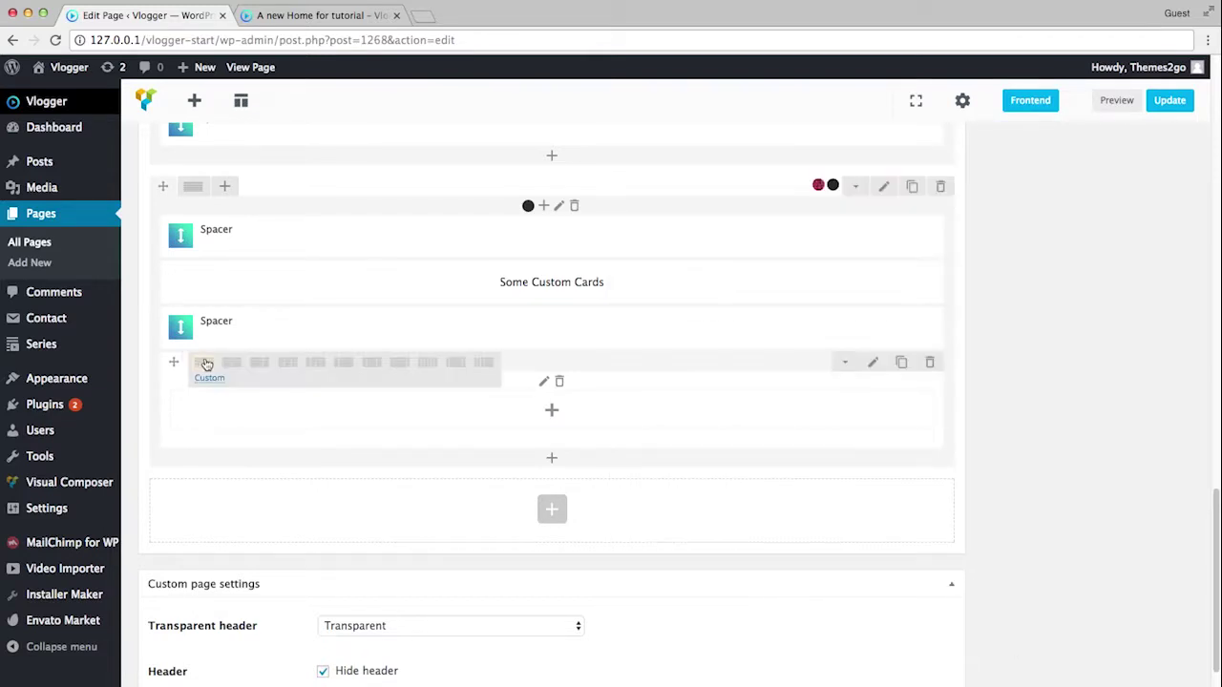
left_click(287, 364)
Add a Custom card to the inner row's first column, titled "Food series" with the subtitle "Watch the playlists"
left_click(284, 412)
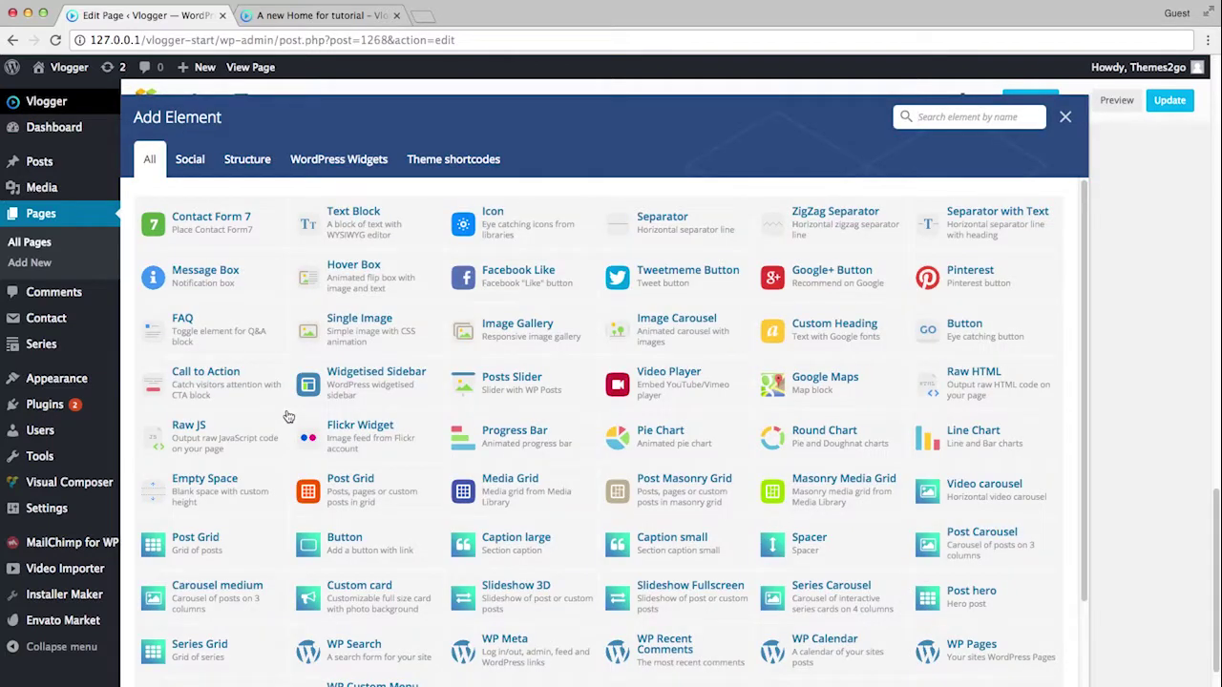
scroll(697, 417, "down", 1)
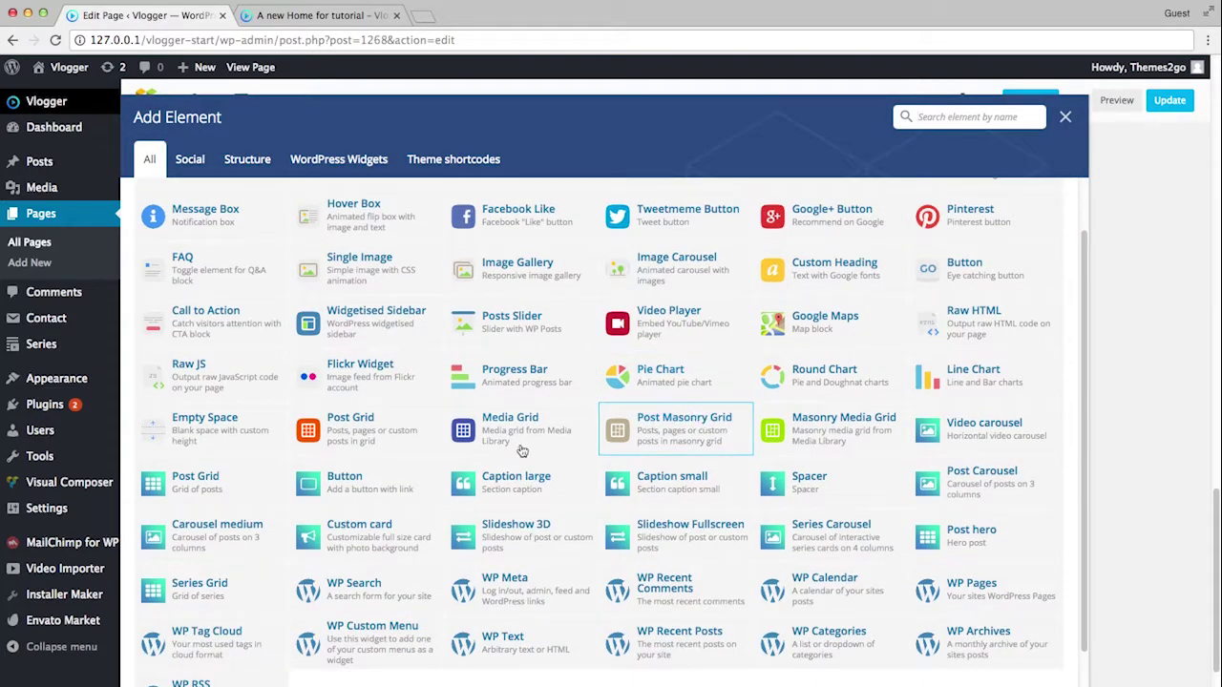
left_click(359, 541)
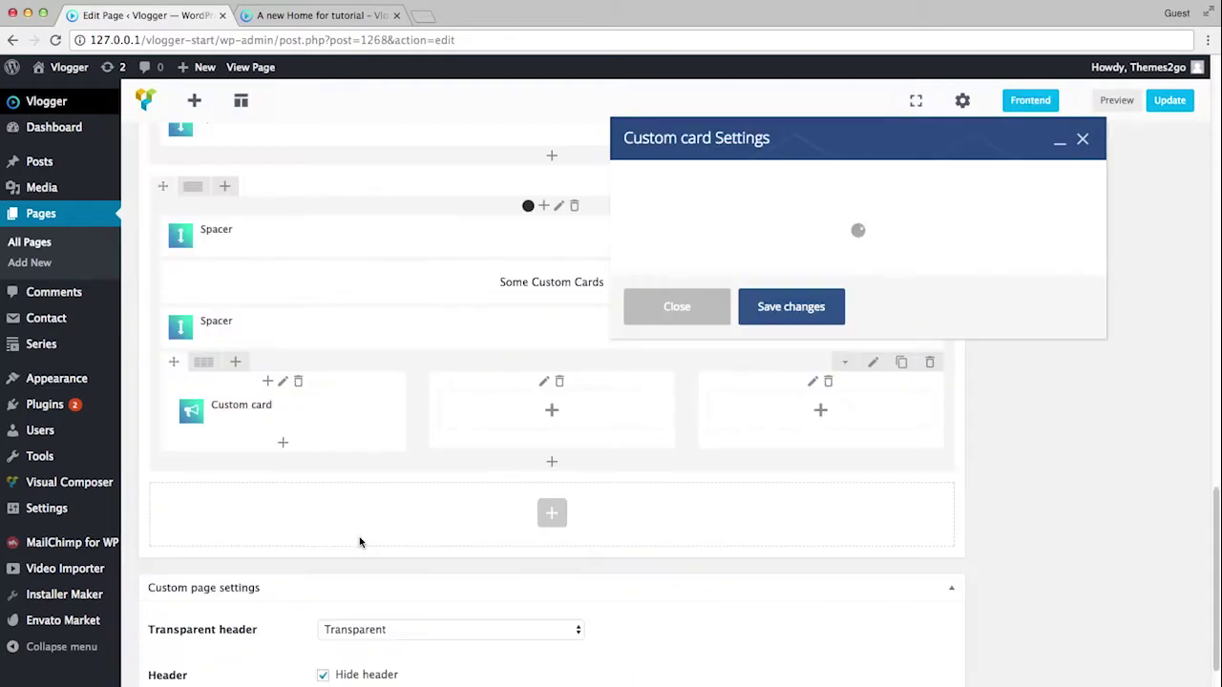
left_click(673, 204)
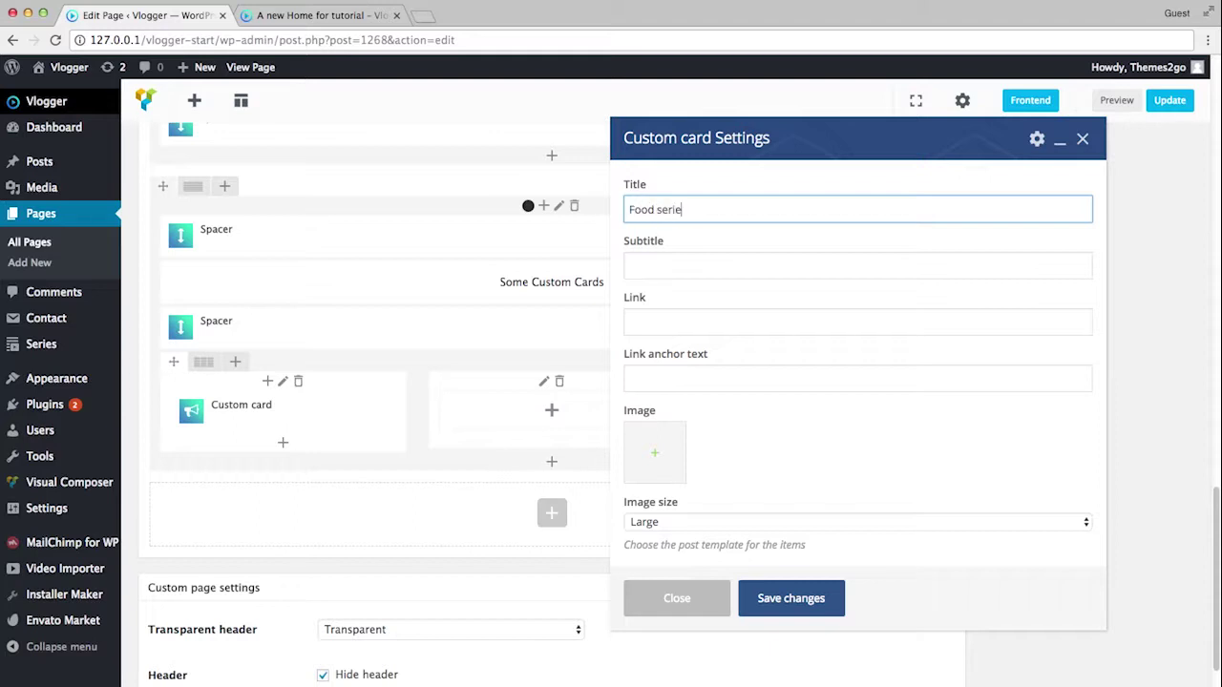
left_click(714, 263)
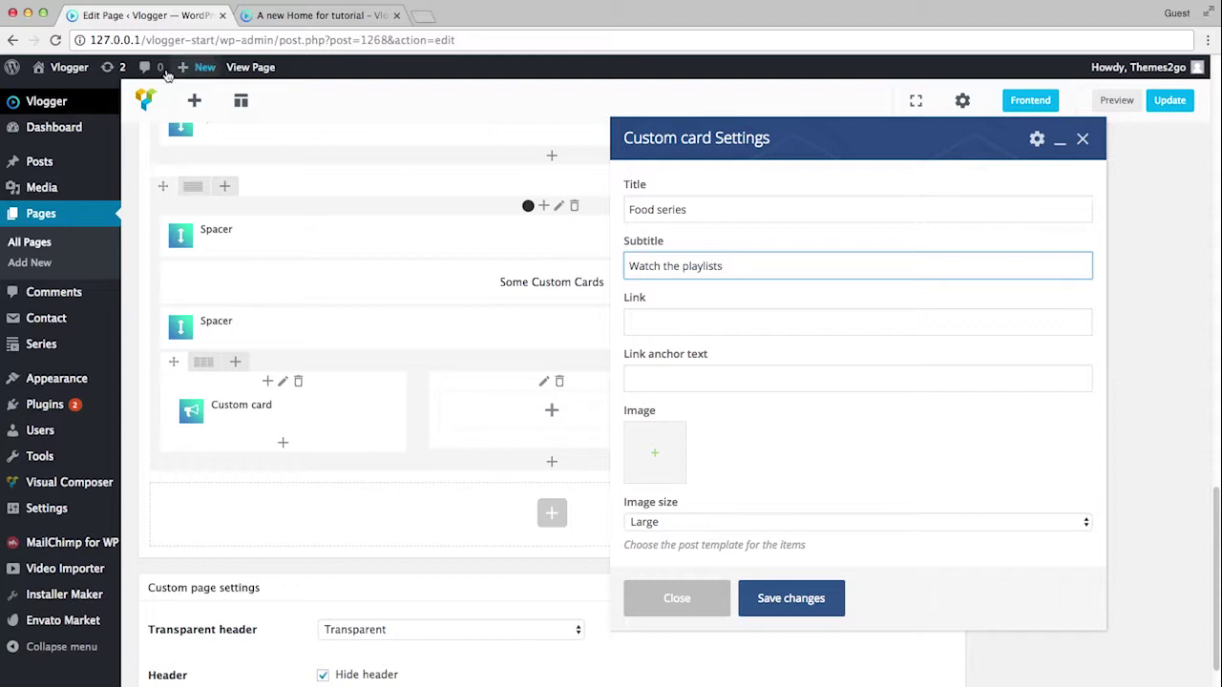
Open the site in a new browser tab and copy the URL of its Video Courses page
mouse_move(68, 67)
left_click(55, 89, "super")
left_click(484, 16)
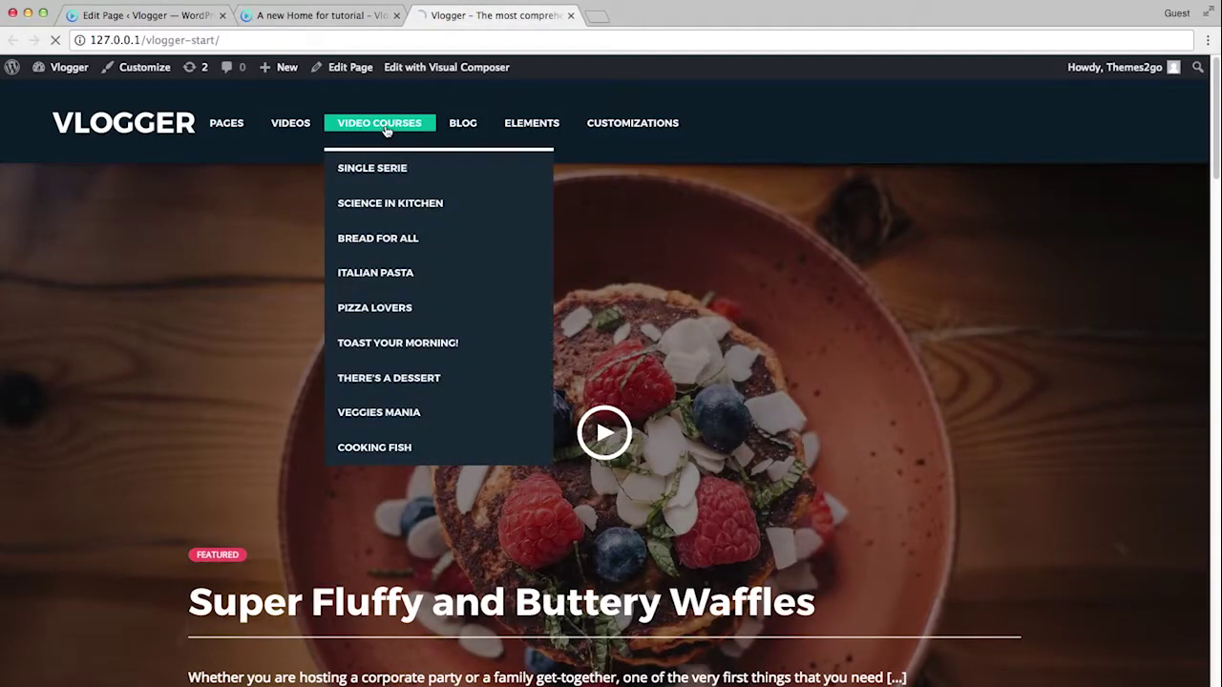
left_click(333, 126)
left_click(302, 41)
key("super+c")
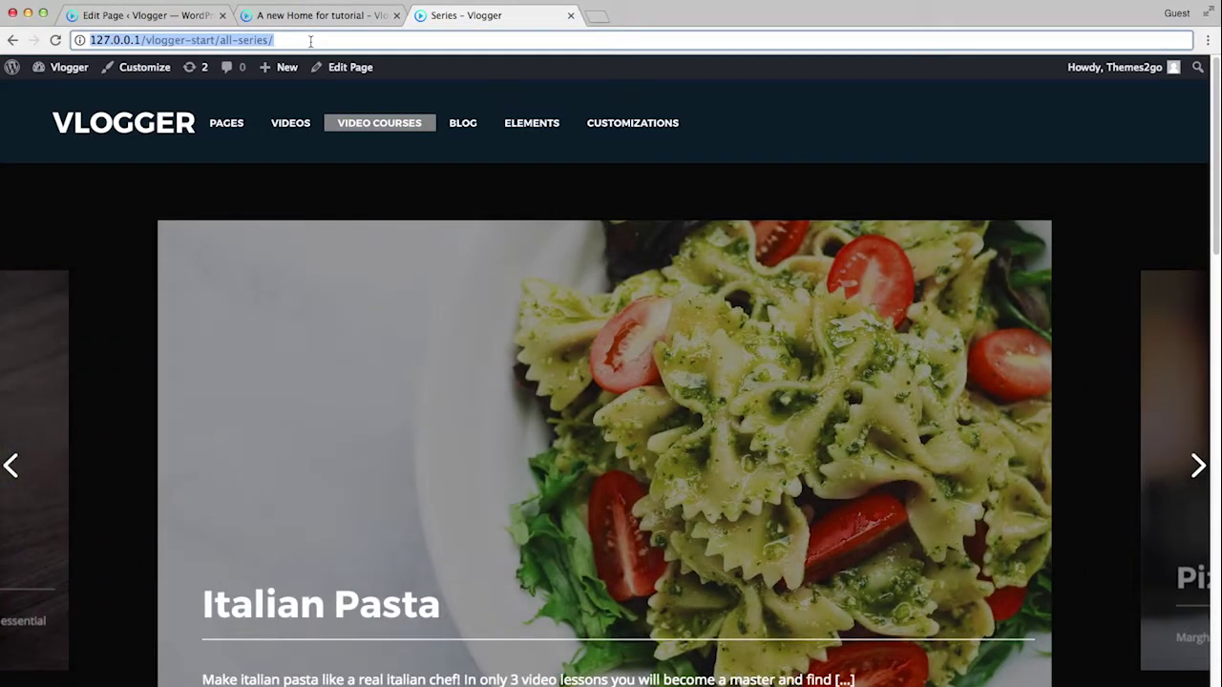
left_click(145, 16)
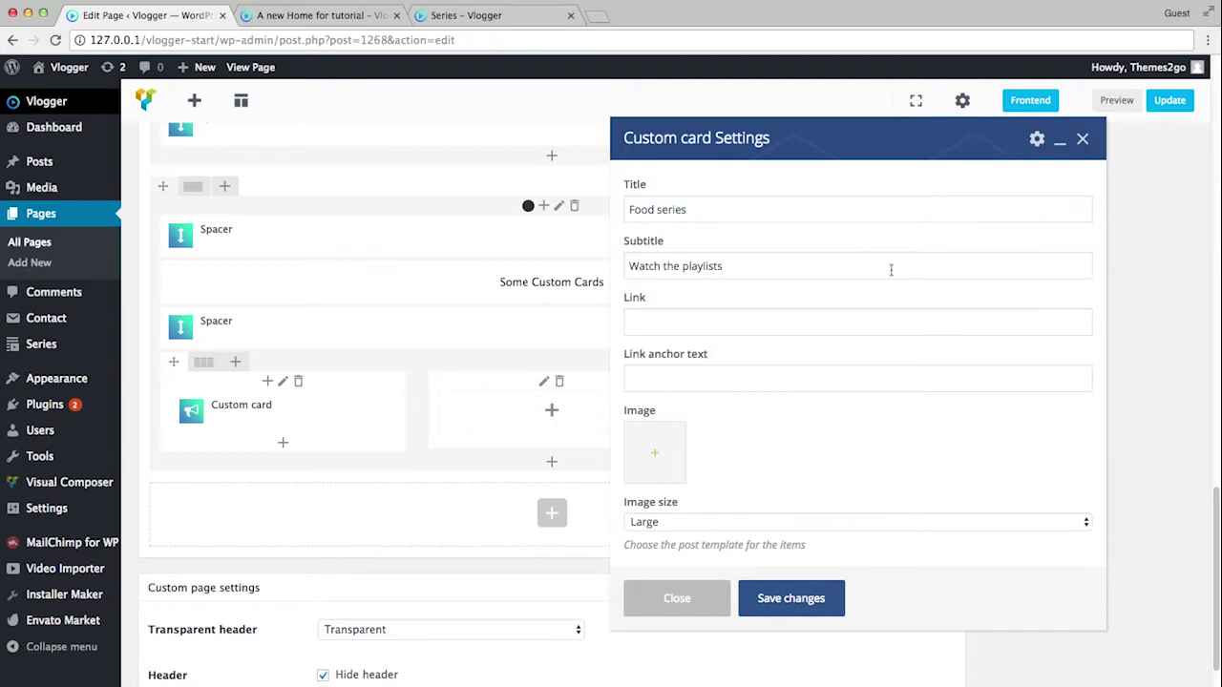
left_click(713, 325)
key("super+v")
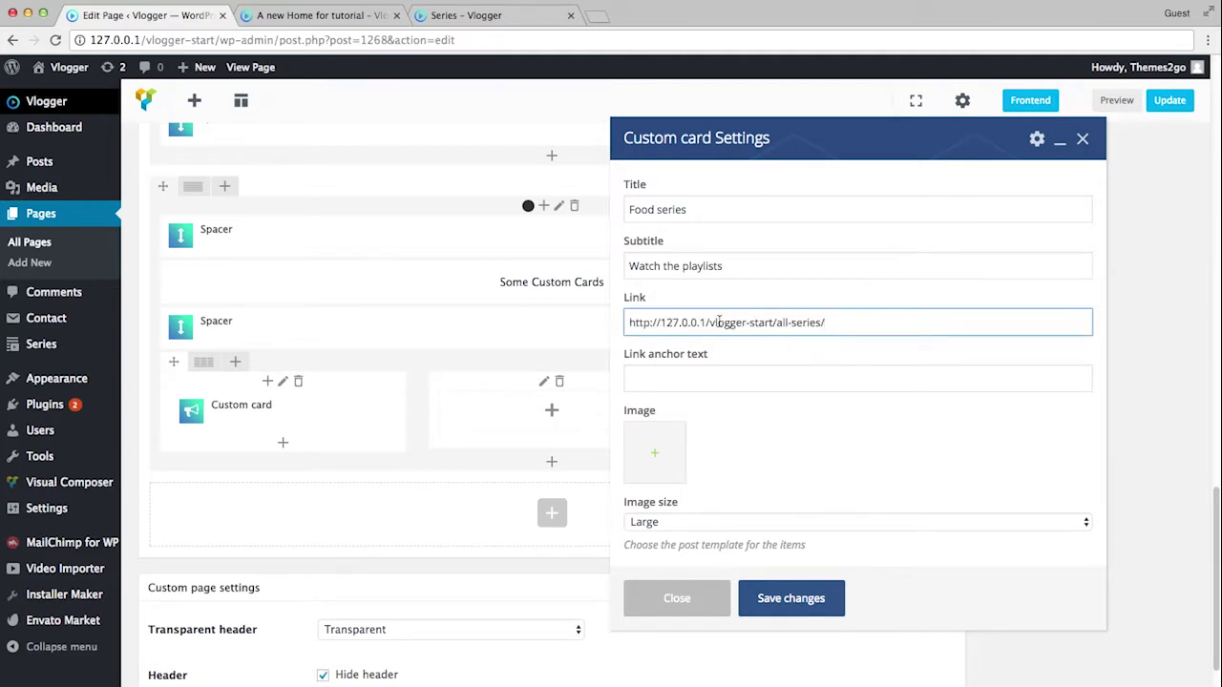
left_click(686, 380)
type("View all")
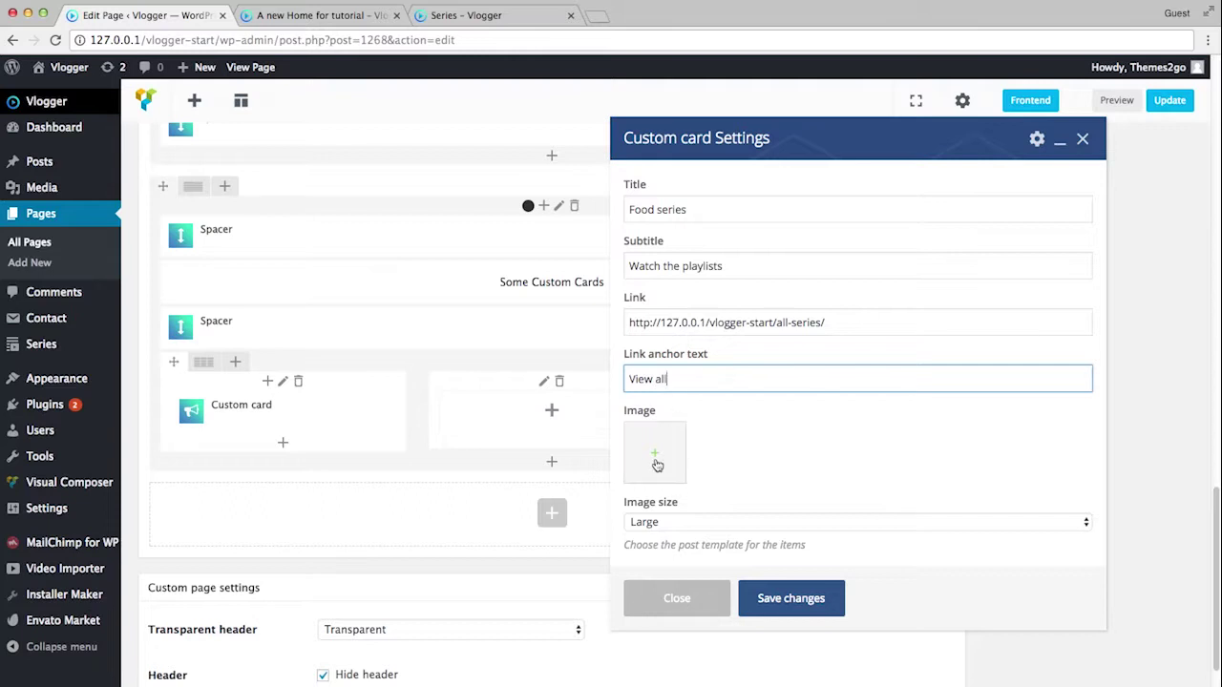
Set the vegetable photo vlogger-post-1051.jpg from the media library as the card's image and save the card settings
left_click(657, 464)
scroll(806, 507, "down", 5)
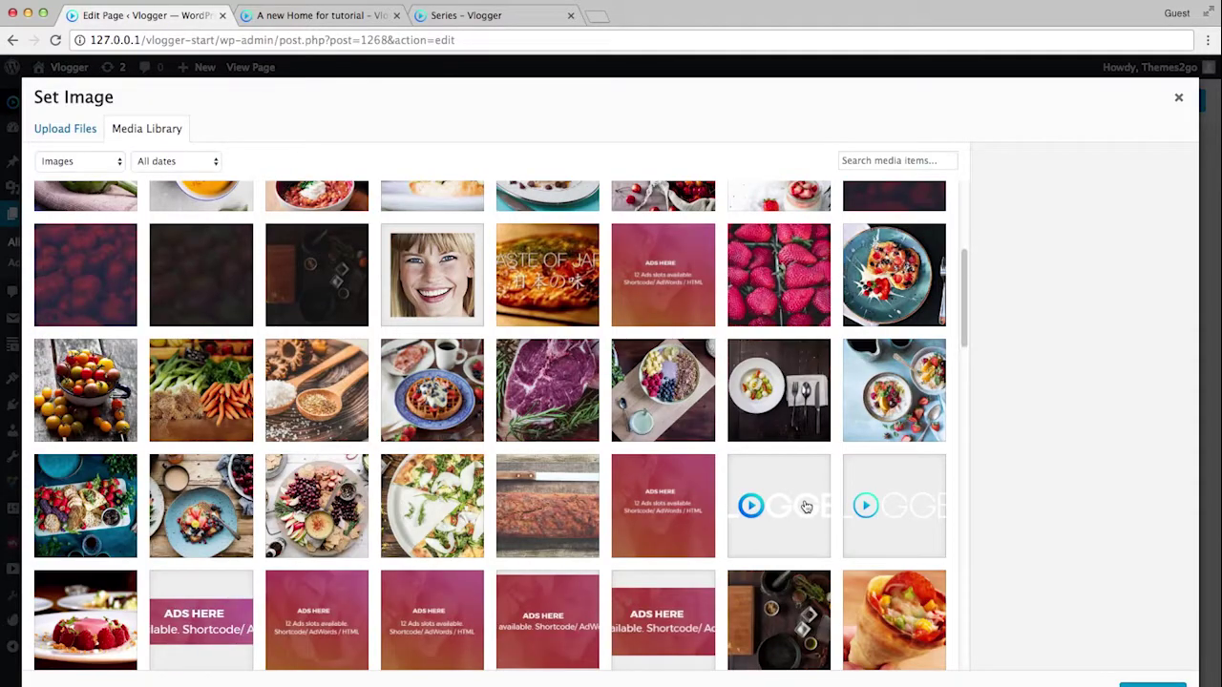
left_click(203, 417)
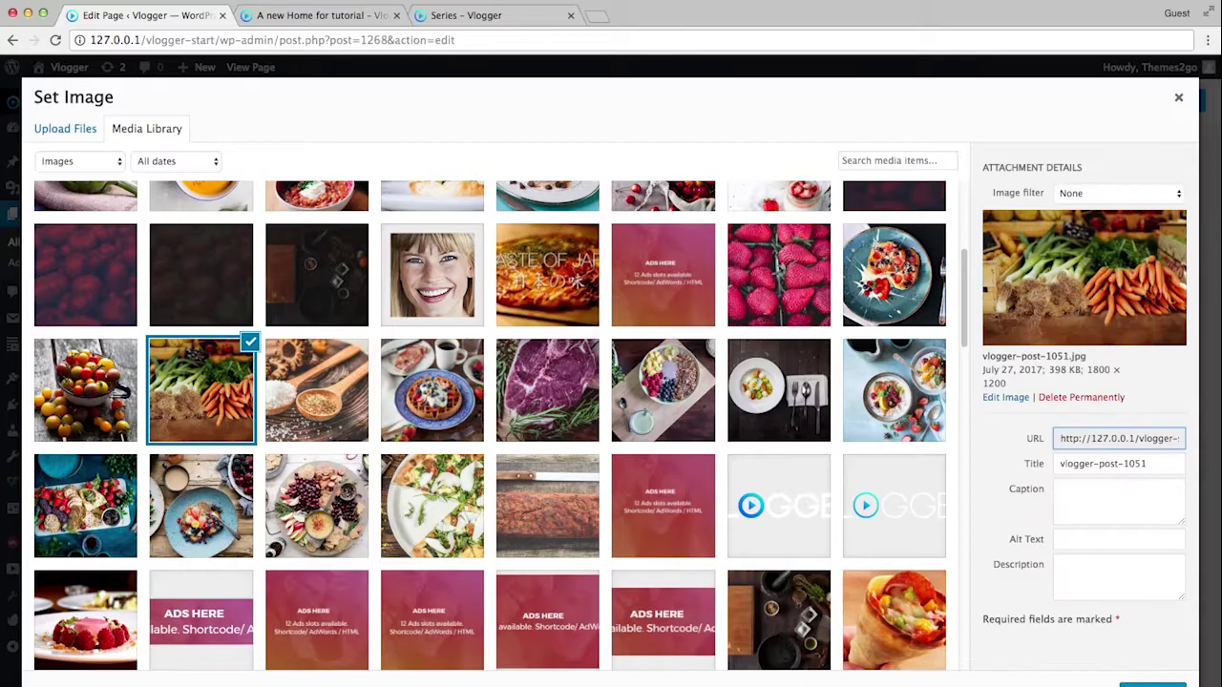
left_click(1152, 684)
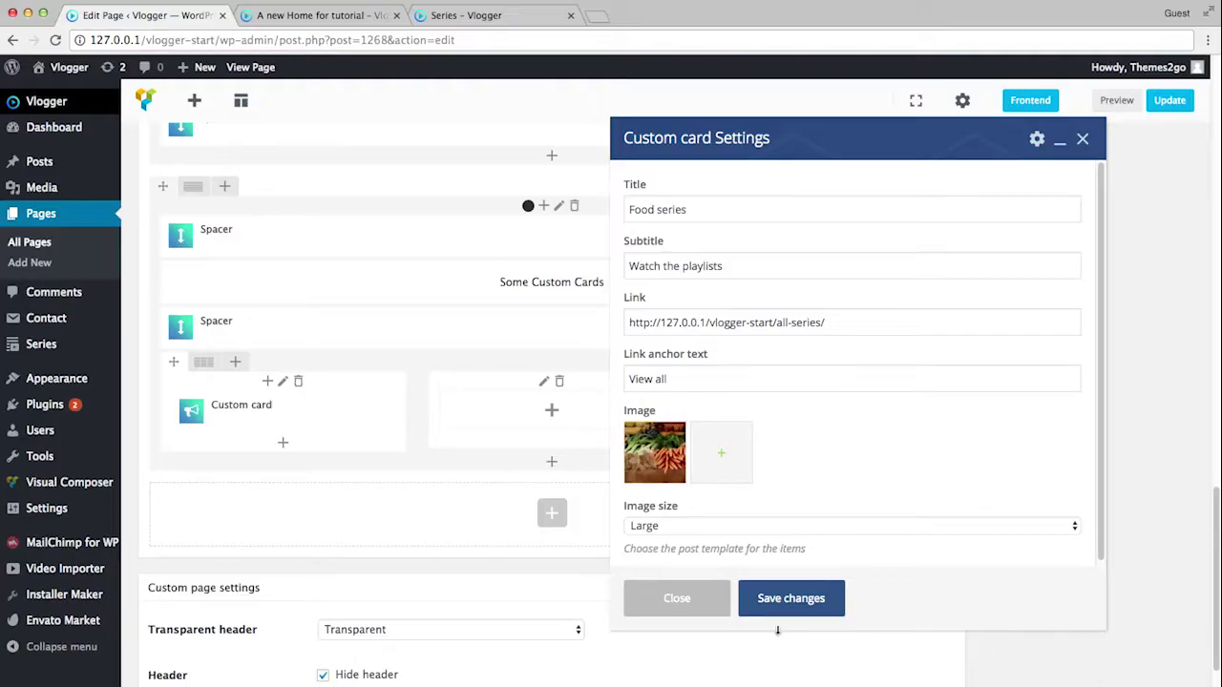
left_click(791, 599)
Duplicate the custom card twice and distribute the copies so each of the three inner columns holds one card
mouse_move(230, 411)
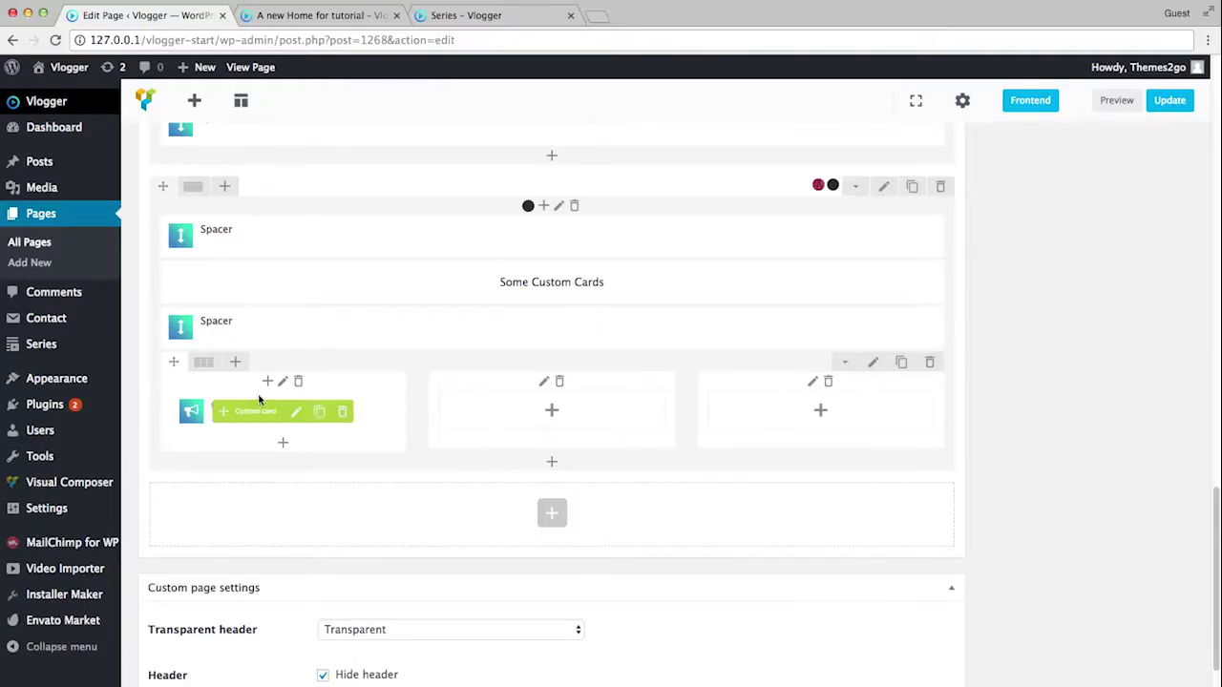
left_click(320, 411)
left_click(321, 412)
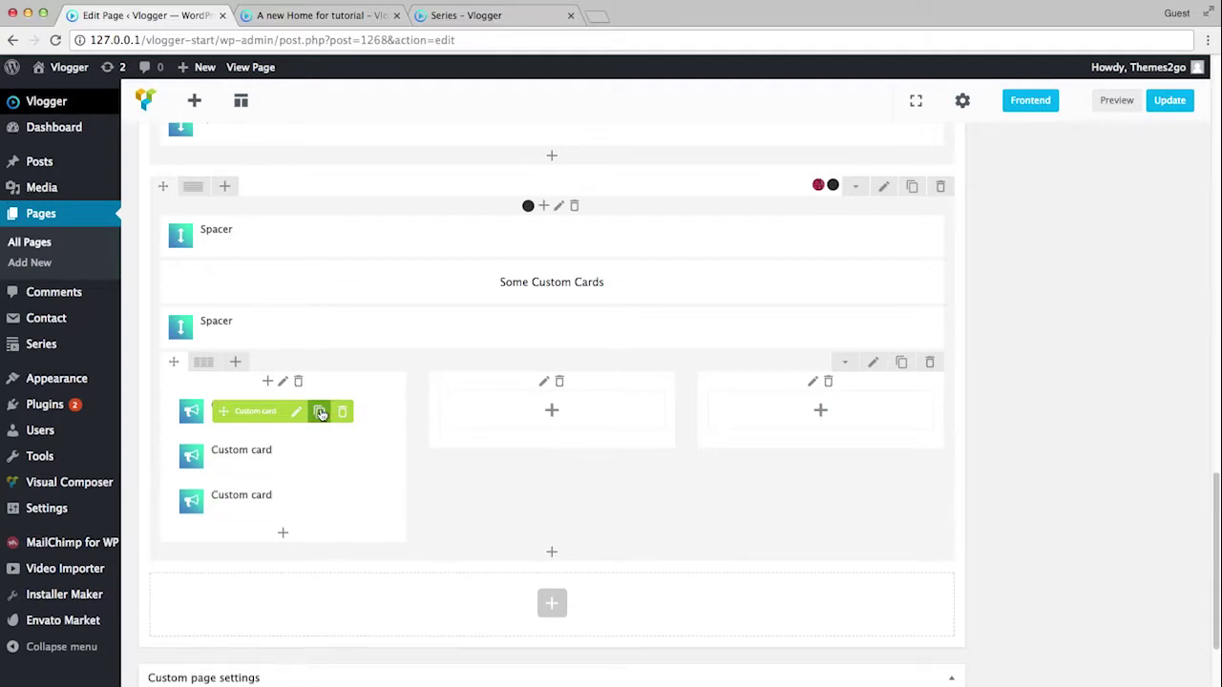
mouse_move(249, 413)
left_mouse_down()
mouse_move(481, 411)
mouse_move(700, 445)
mouse_move(741, 431)
mouse_move(754, 459)
left_mouse_up()
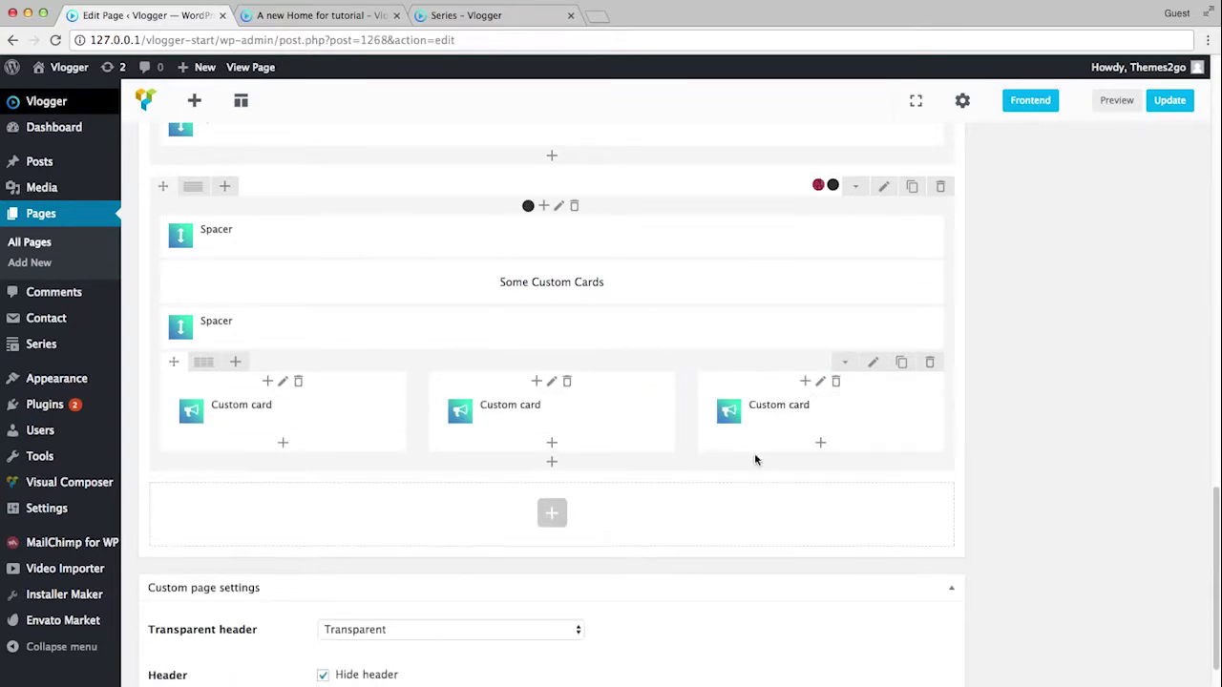
Place a copy of the top spacer below the inner row of custom cards and preview the page
left_click(579, 239)
left_click_drag(505, 238, 503, 506)
left_click(1116, 100)
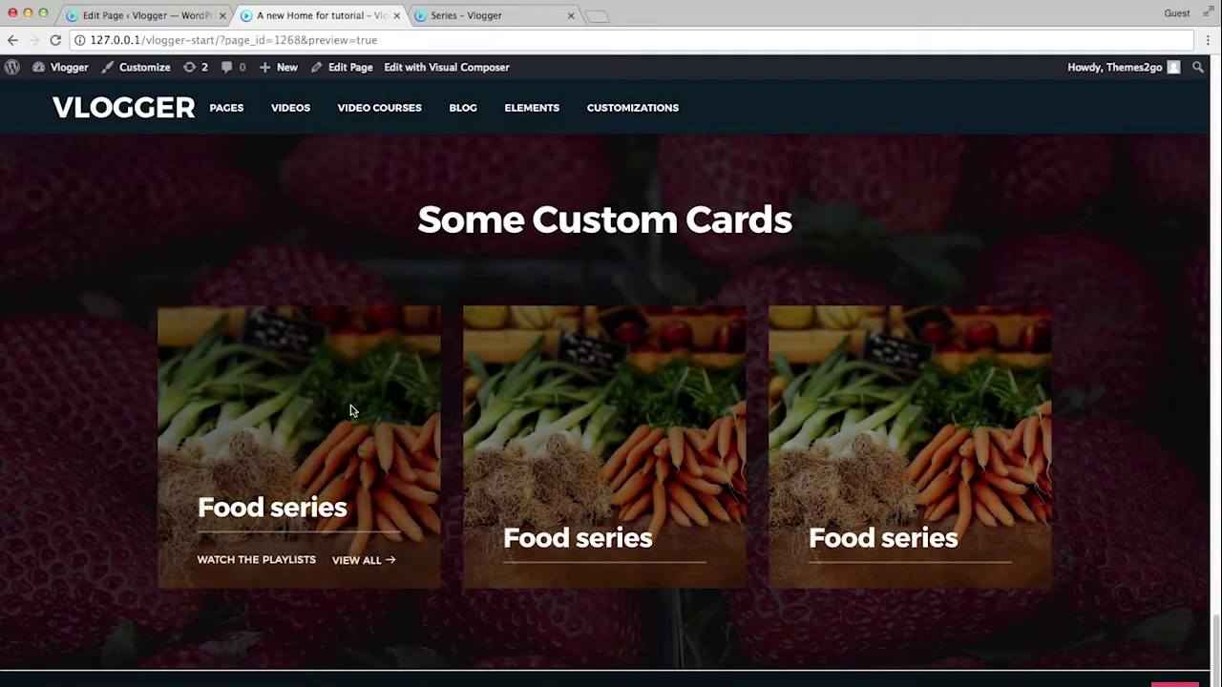
scroll(408, 196, "up", 3)
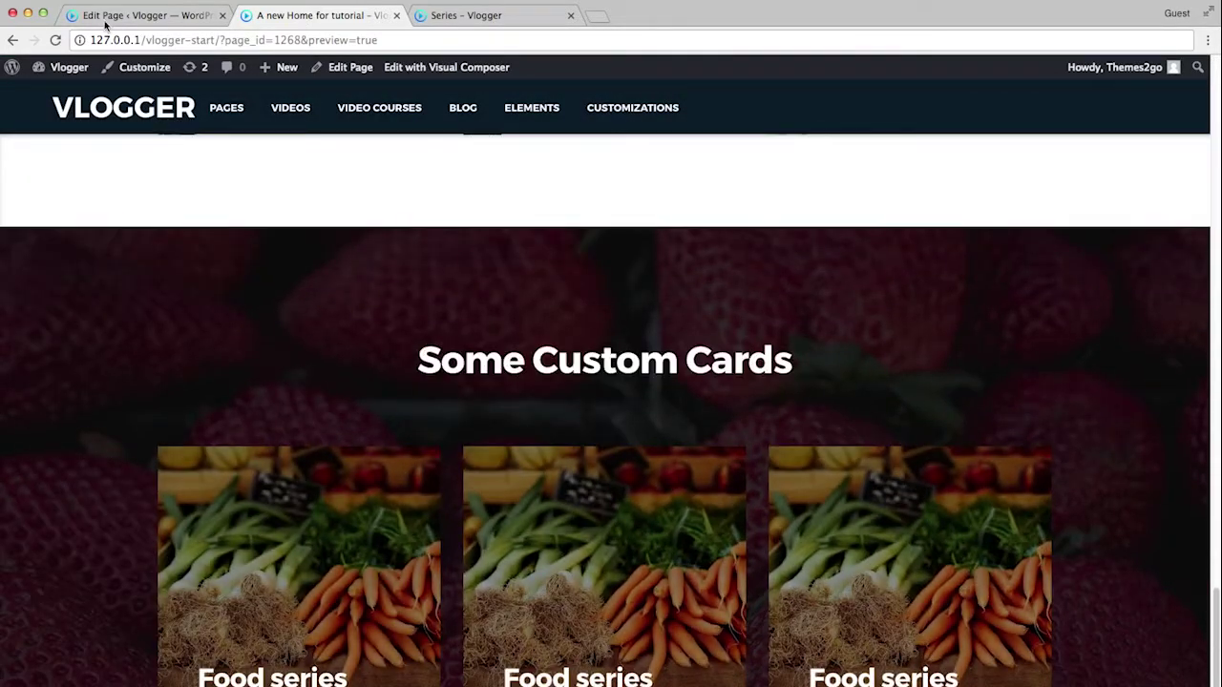
Return to the page editor, add a new row at the end of the page and insert a Video carousel in it
left_click(107, 17)
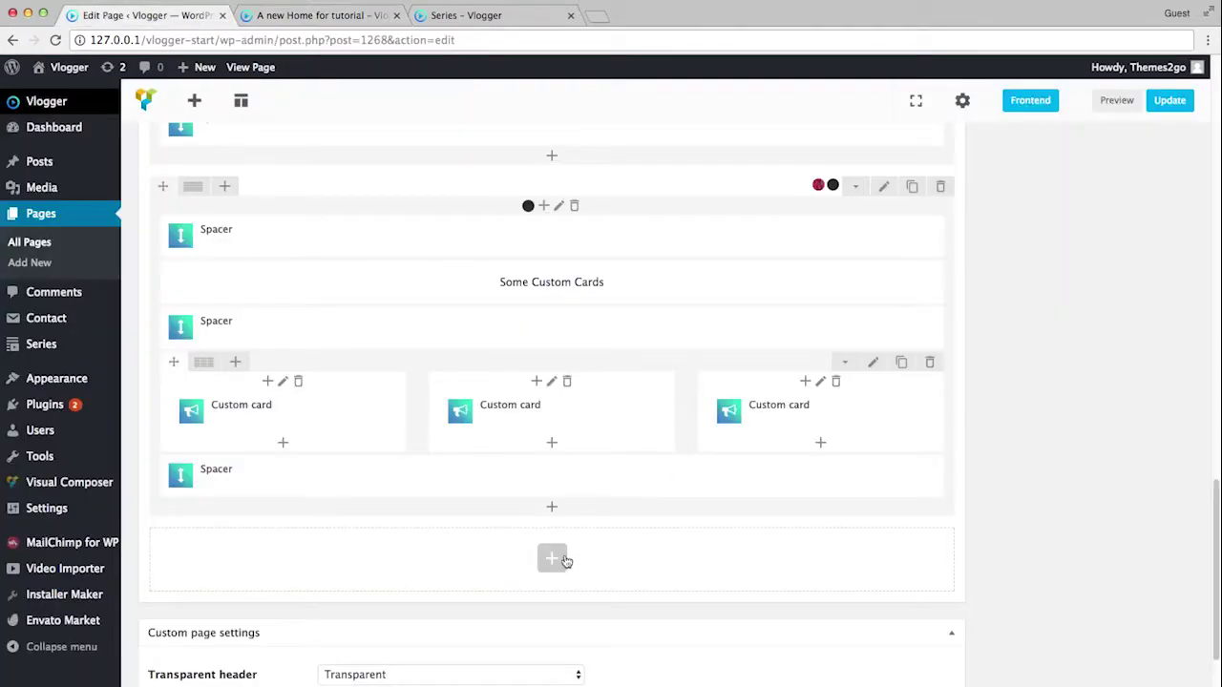
left_click(563, 562)
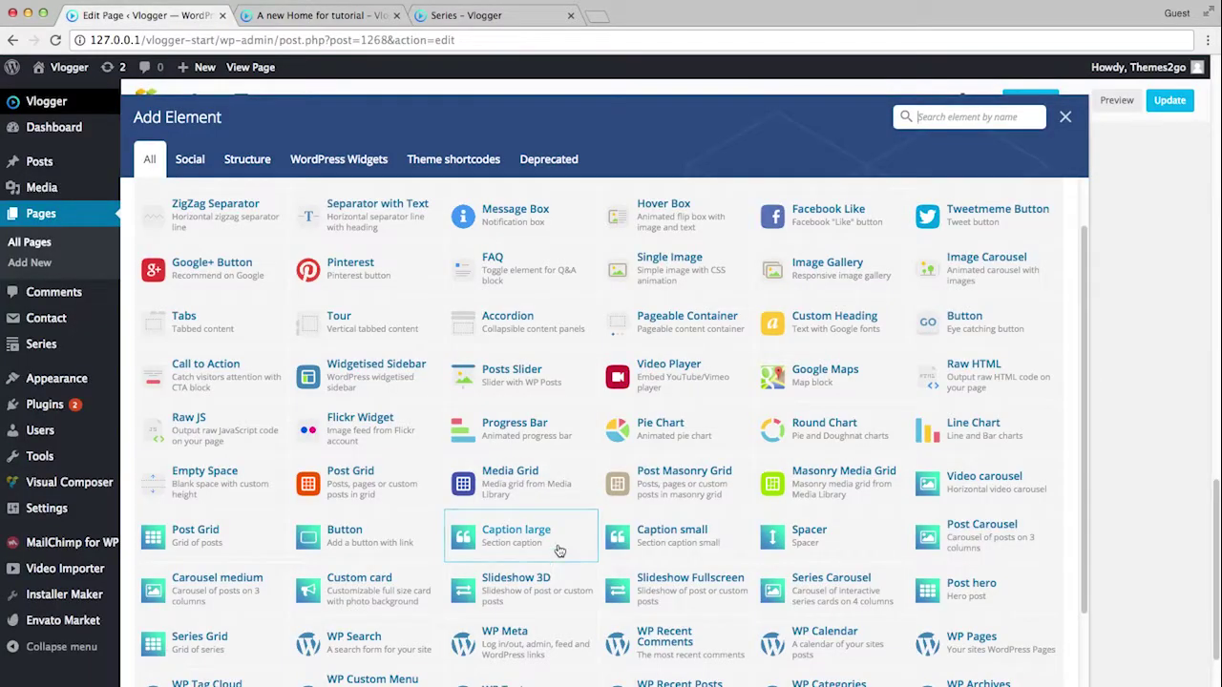
scroll(538, 204, "up", 3)
left_click(533, 240)
scroll(741, 358, "down", 10)
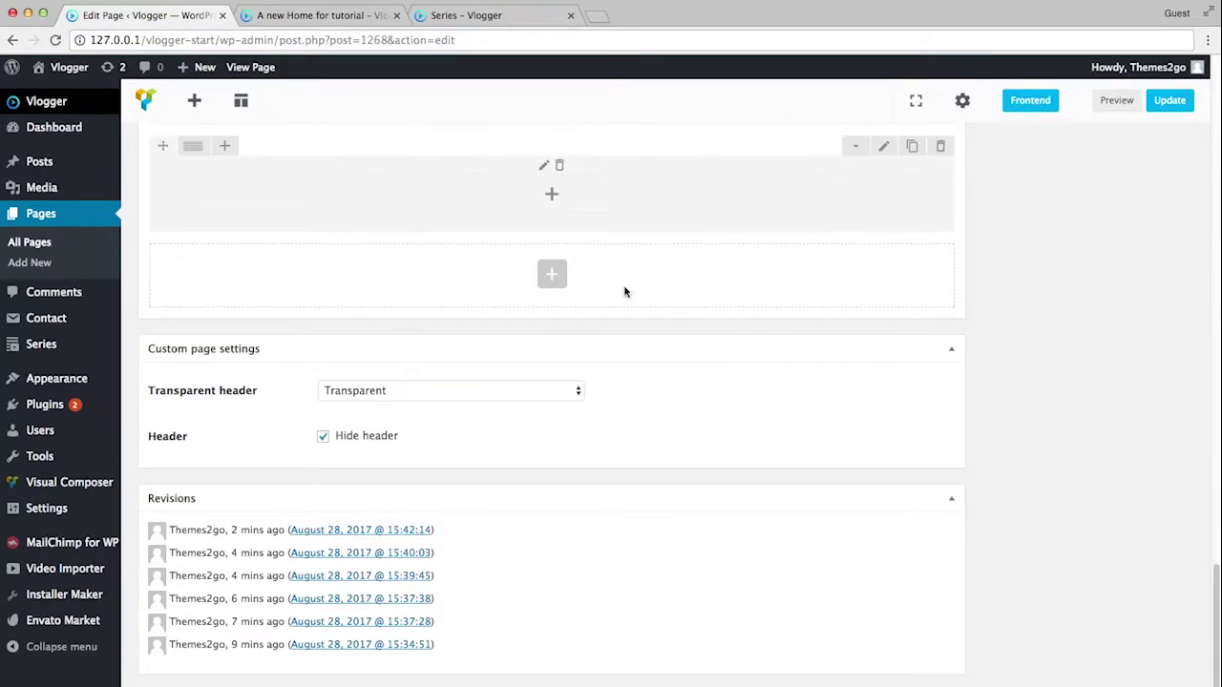
left_click(552, 194)
scroll(436, 410, "down", 2)
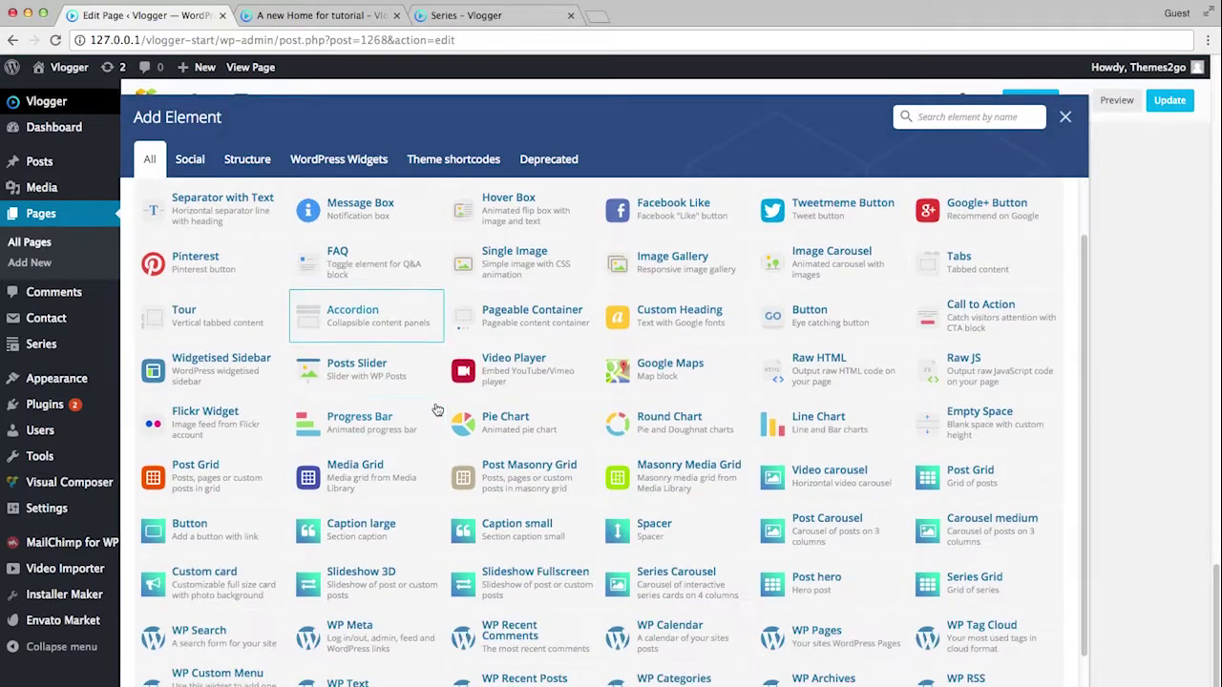
left_click(819, 483)
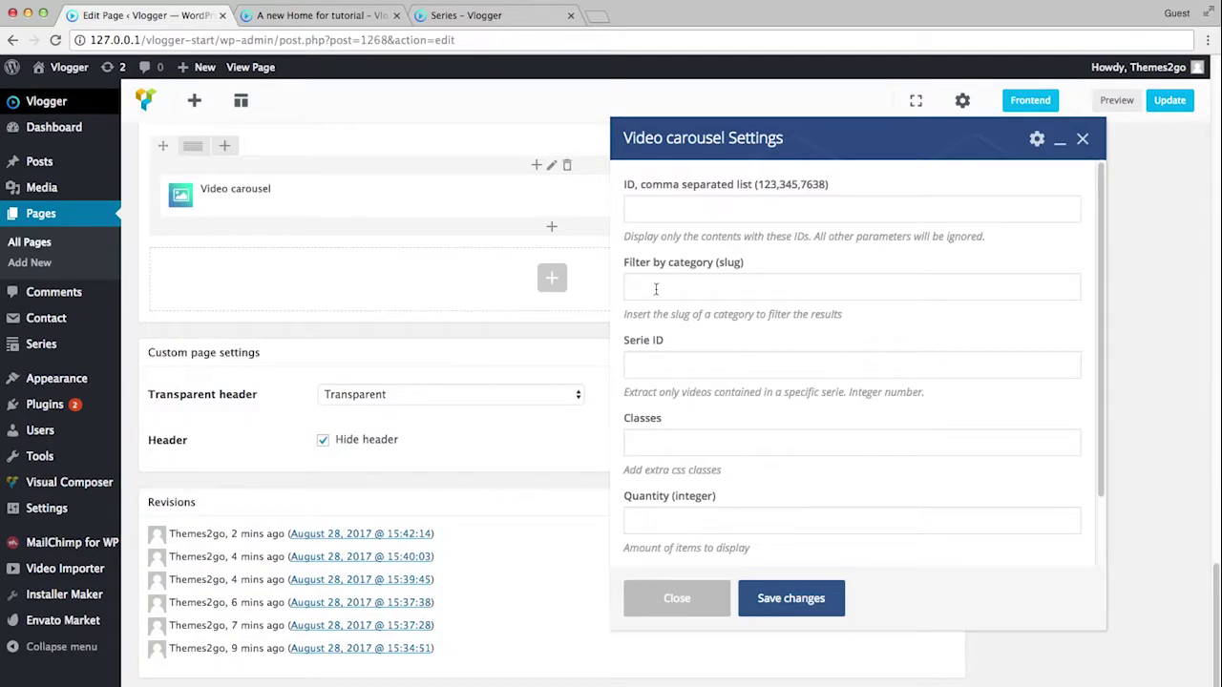
Open the post categories in a new tab and copy the slug of the Desserts category, leaving the category unedited
mouse_move(67, 167)
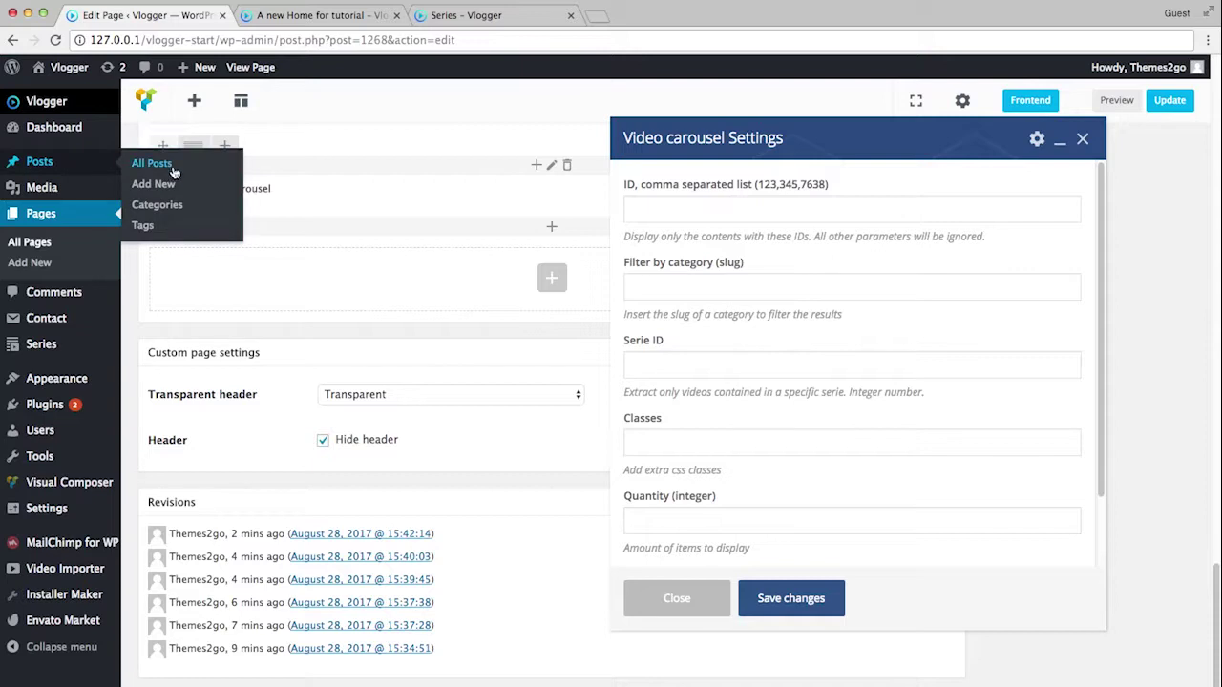
left_click(157, 205, "super")
left_click(658, 12)
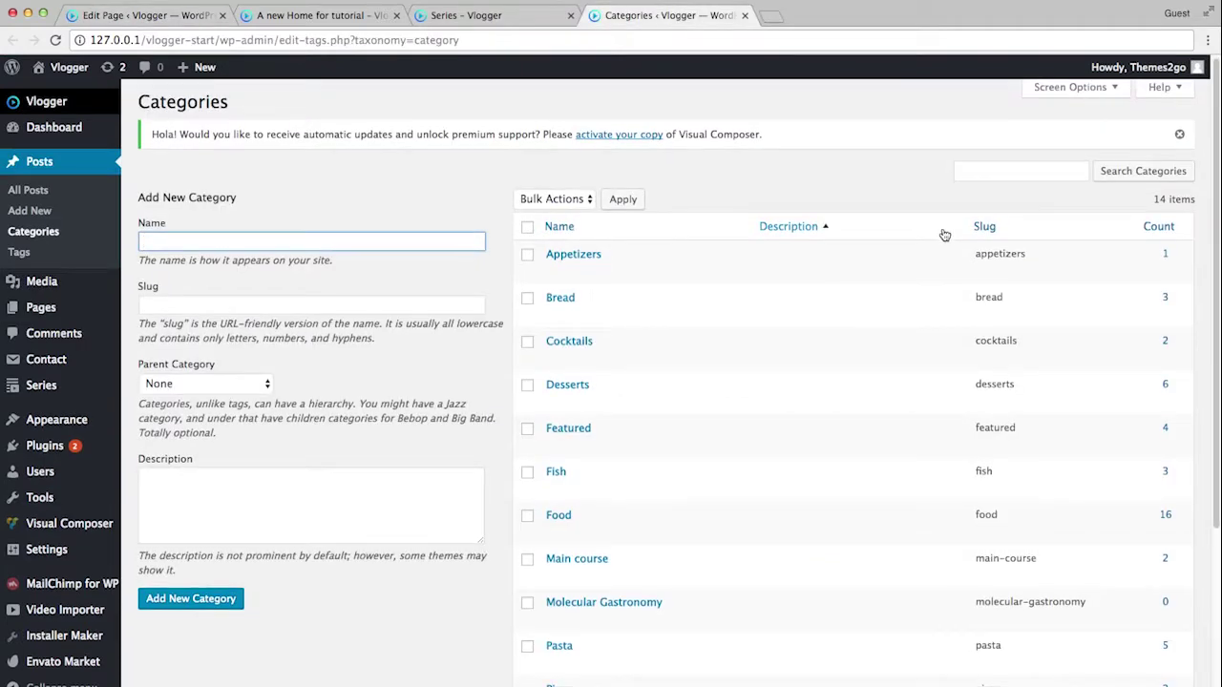
scroll(655, 286, "down", 3)
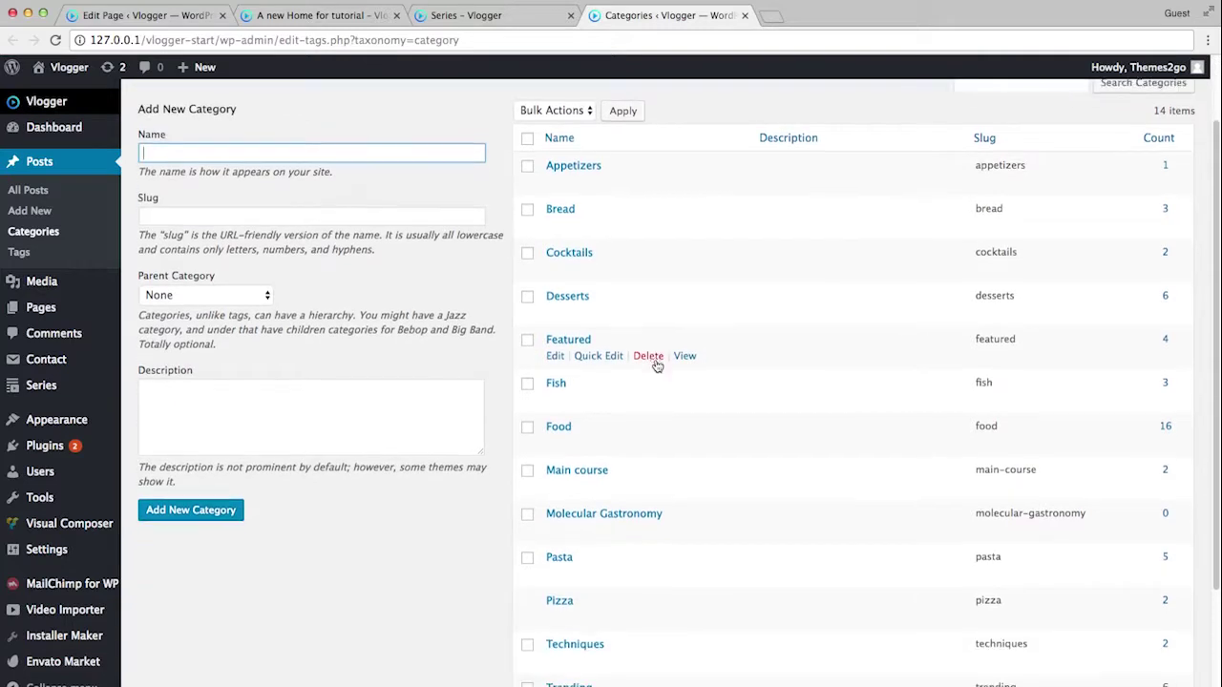
left_click(599, 315)
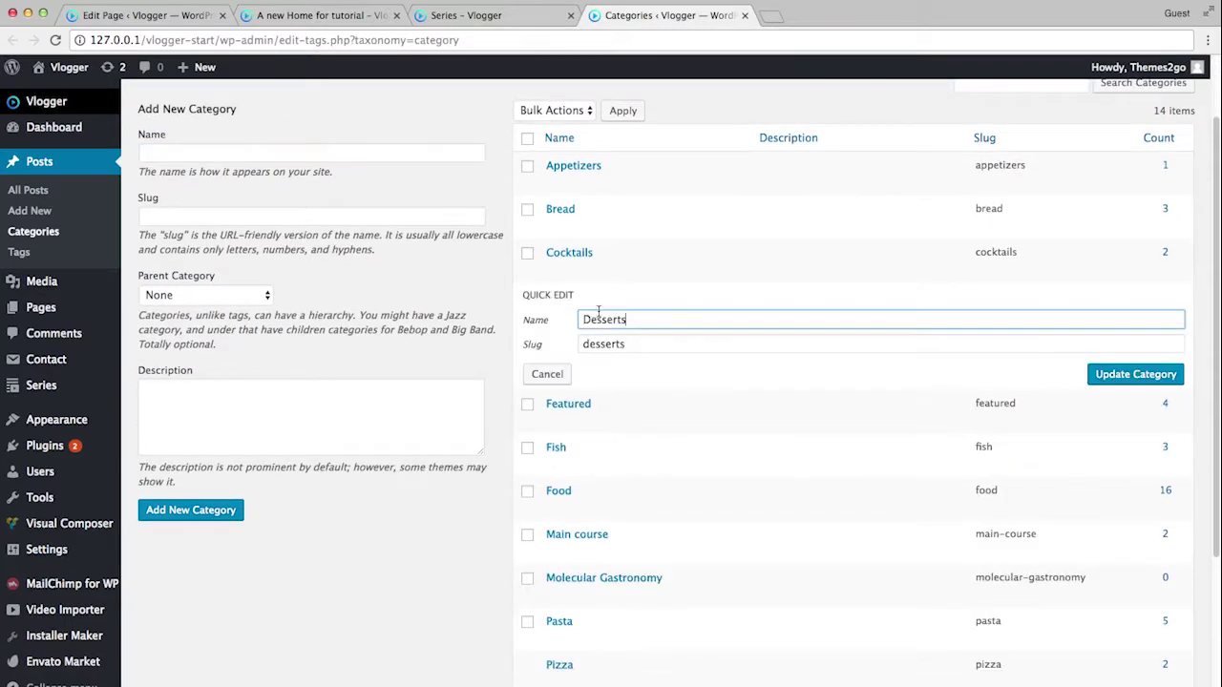
double_click(622, 345)
key("super+c")
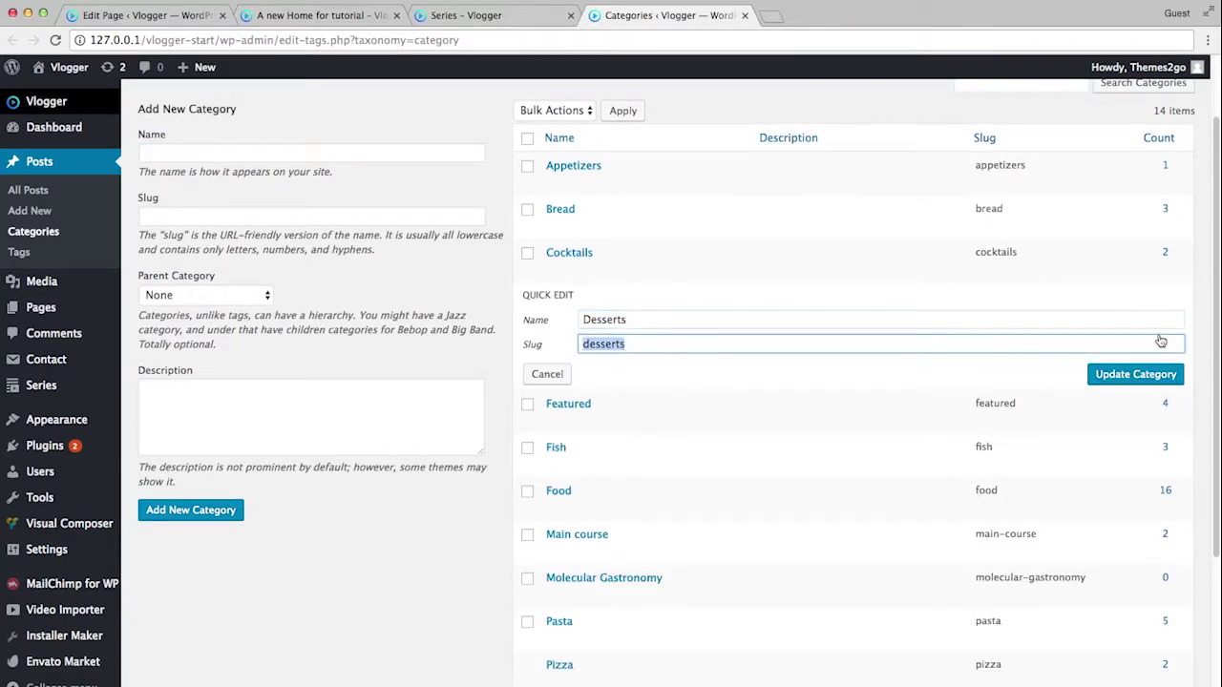
left_click(547, 374)
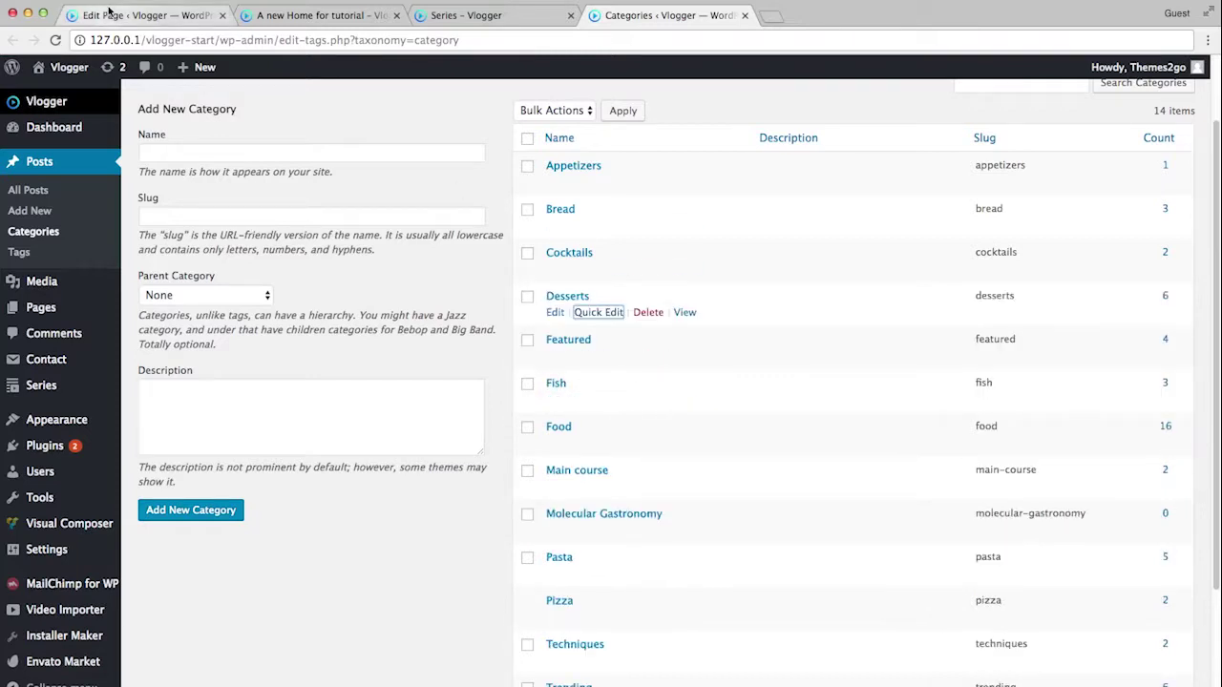
Back in the page editor, filter the video carousel by the category slug desserts, set its quantity to 6 and save
left_click(143, 15)
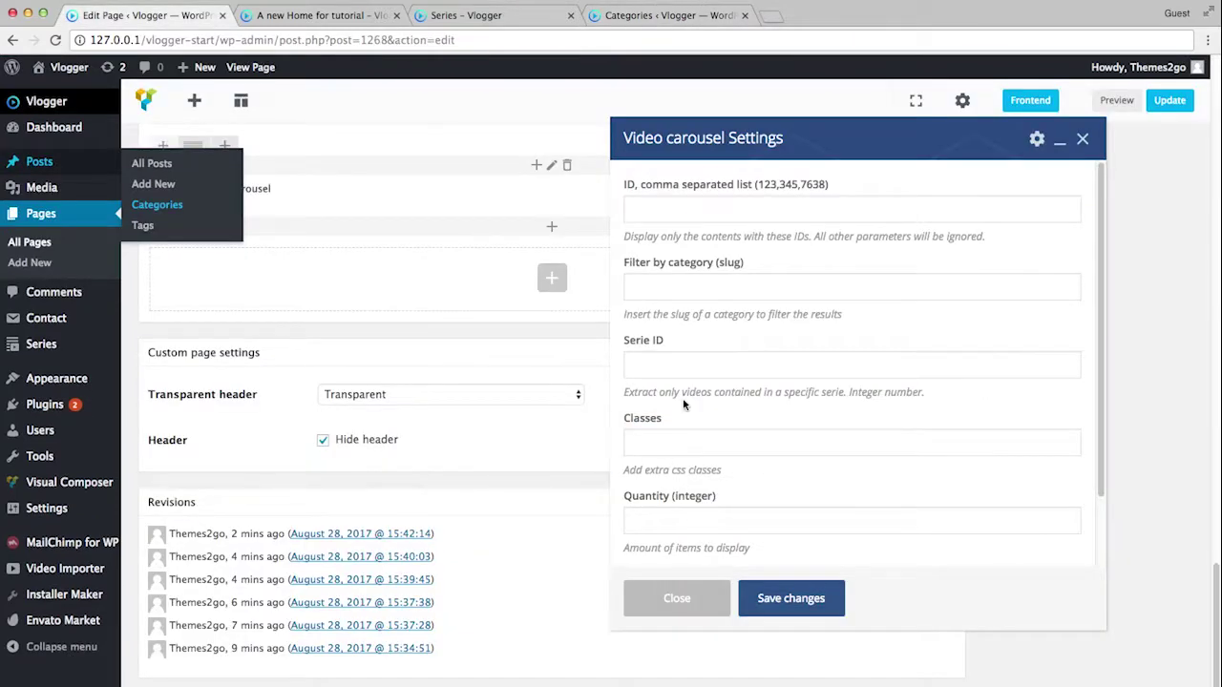
left_click(683, 287)
key("super+v")
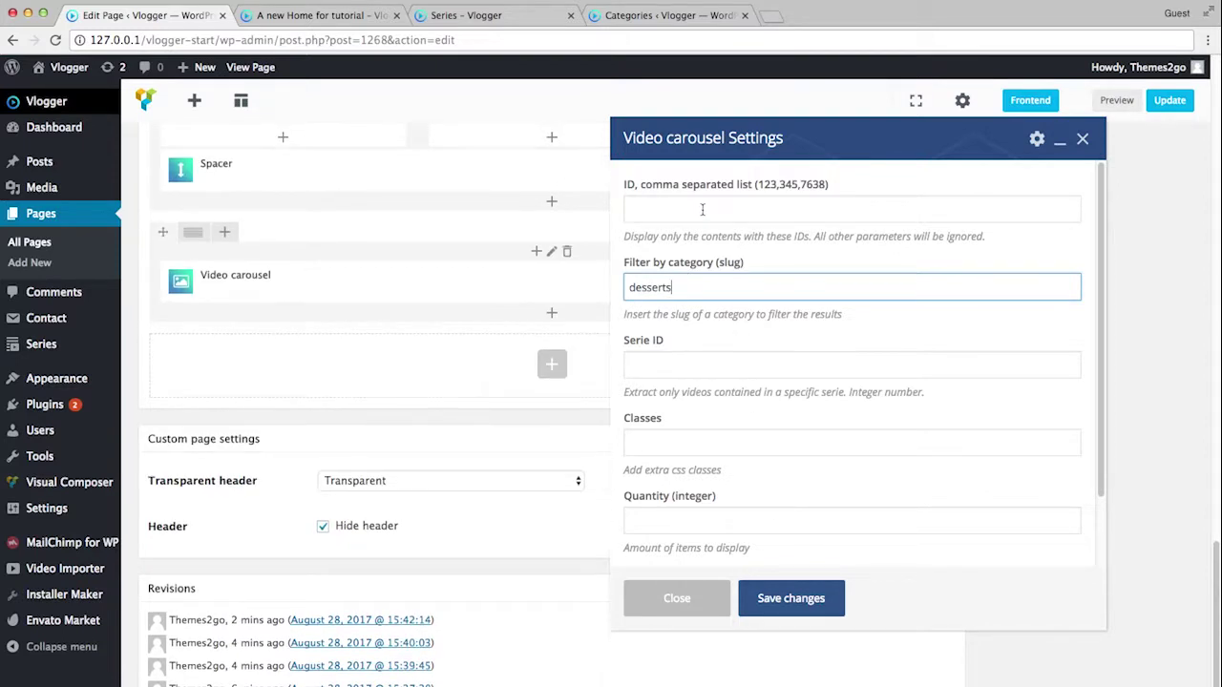
left_click(697, 519)
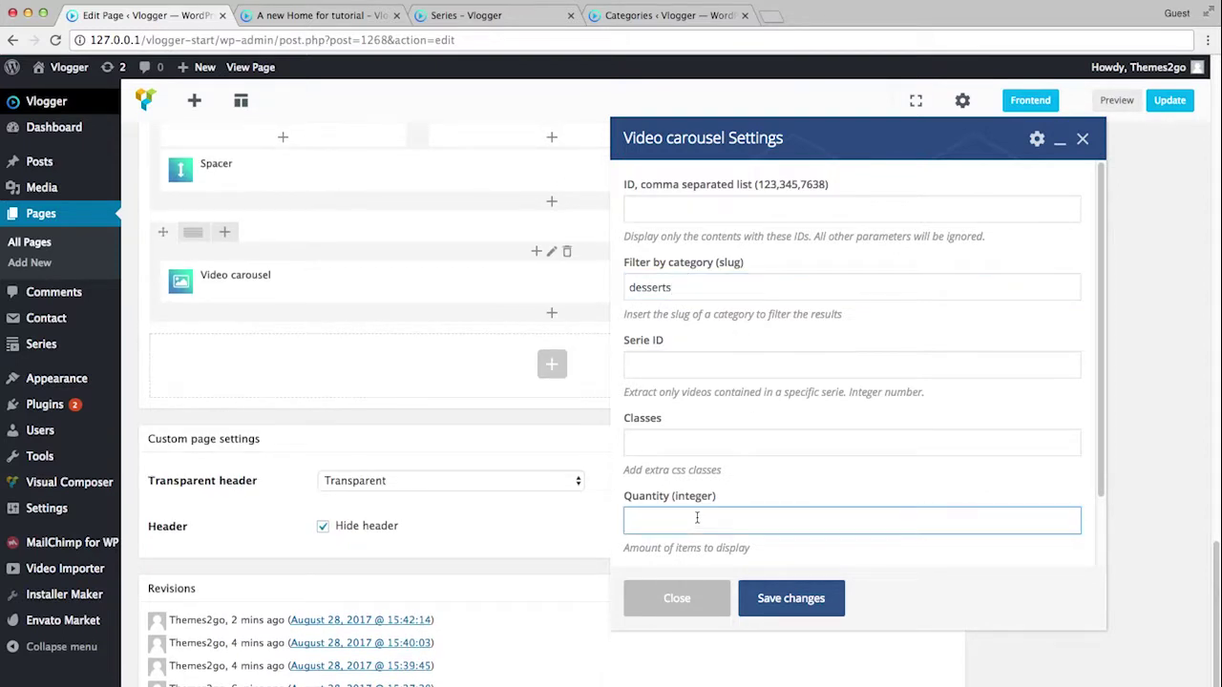
type("6")
left_click(807, 599)
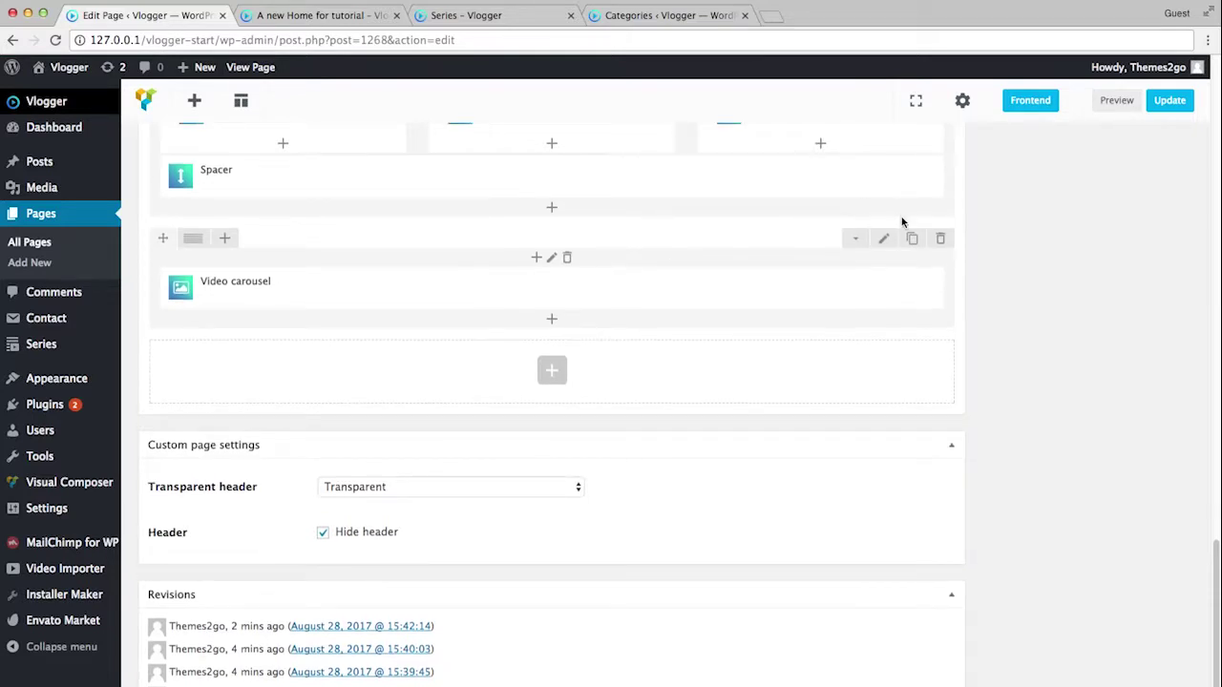
Preview the page and inspect the video carousel below the custom cards
left_click(1116, 100)
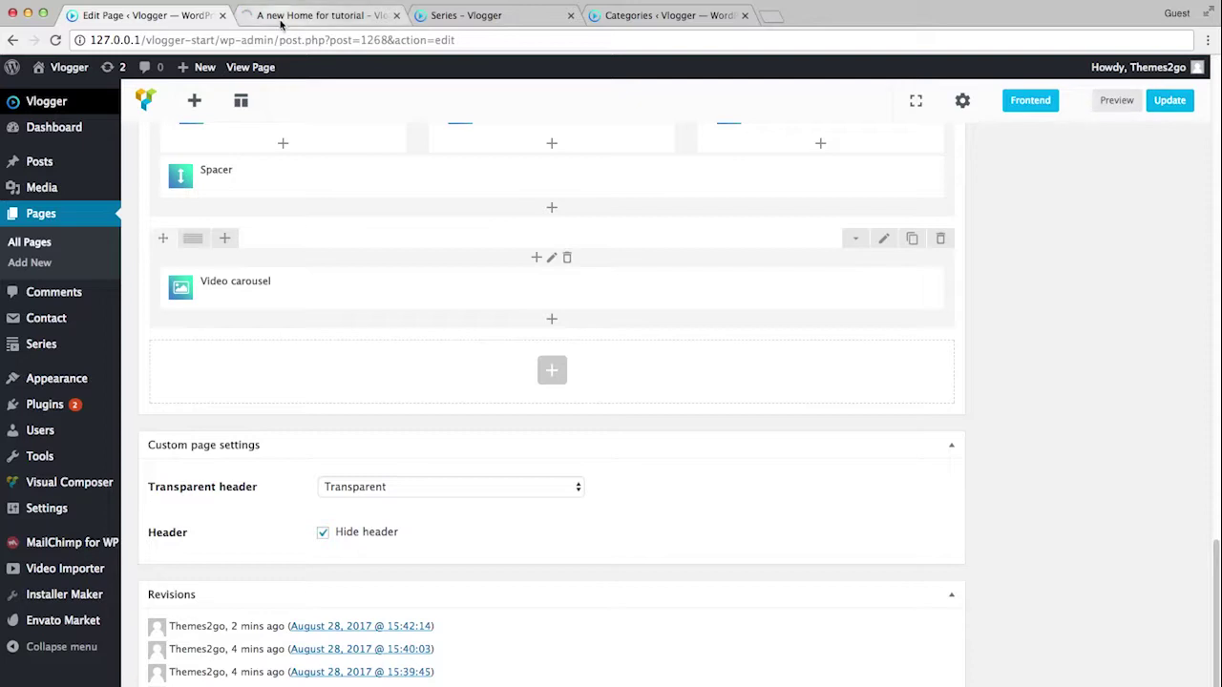
left_click(368, 19)
scroll(572, 382, "down", 10)
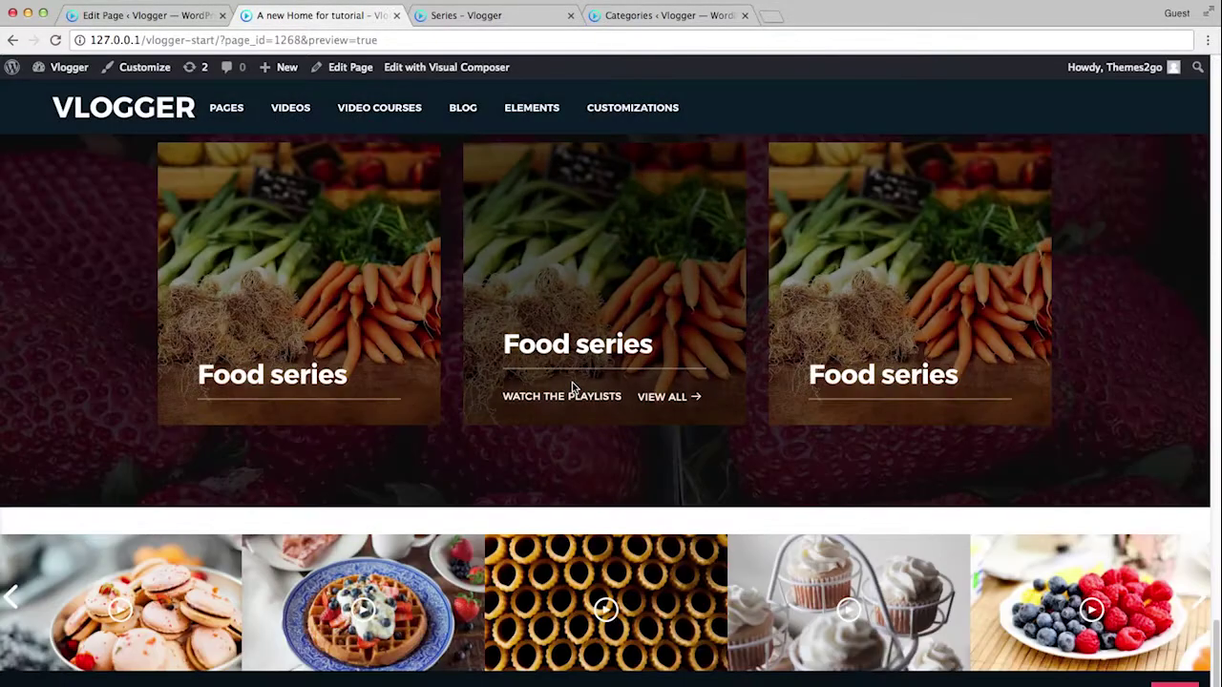
Return to the page editor, set the top margin of the video carousel's column to 0 and save
left_click(131, 16)
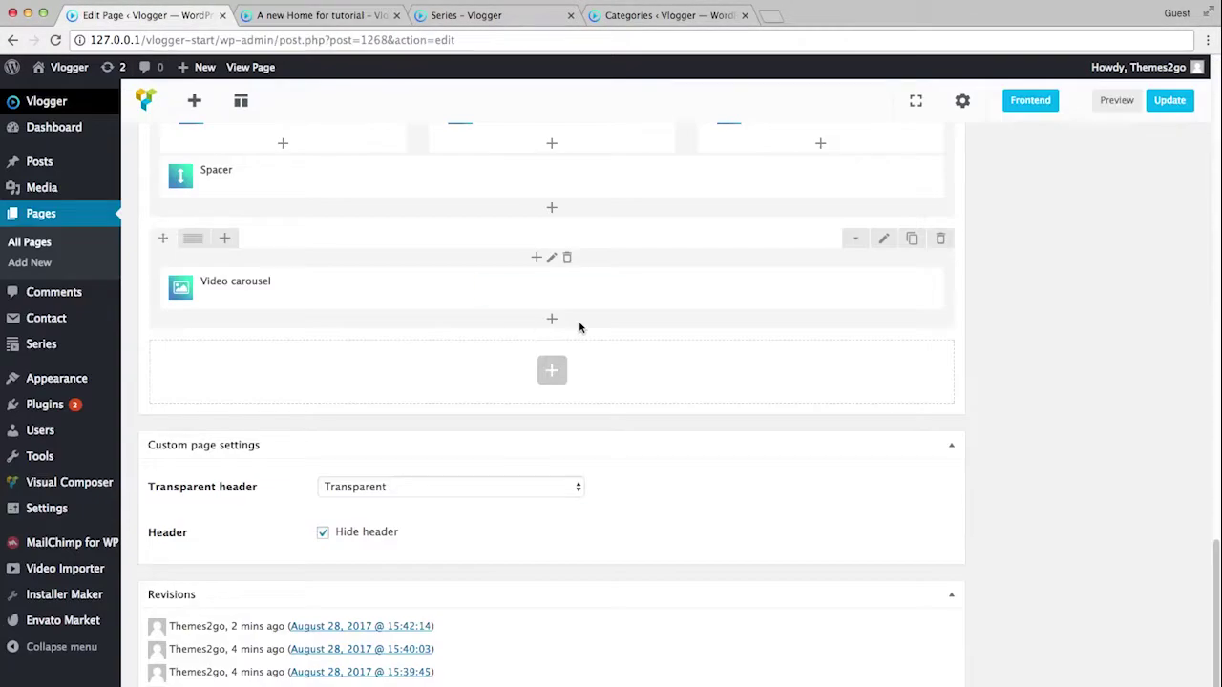
left_click(552, 260)
left_click(730, 180)
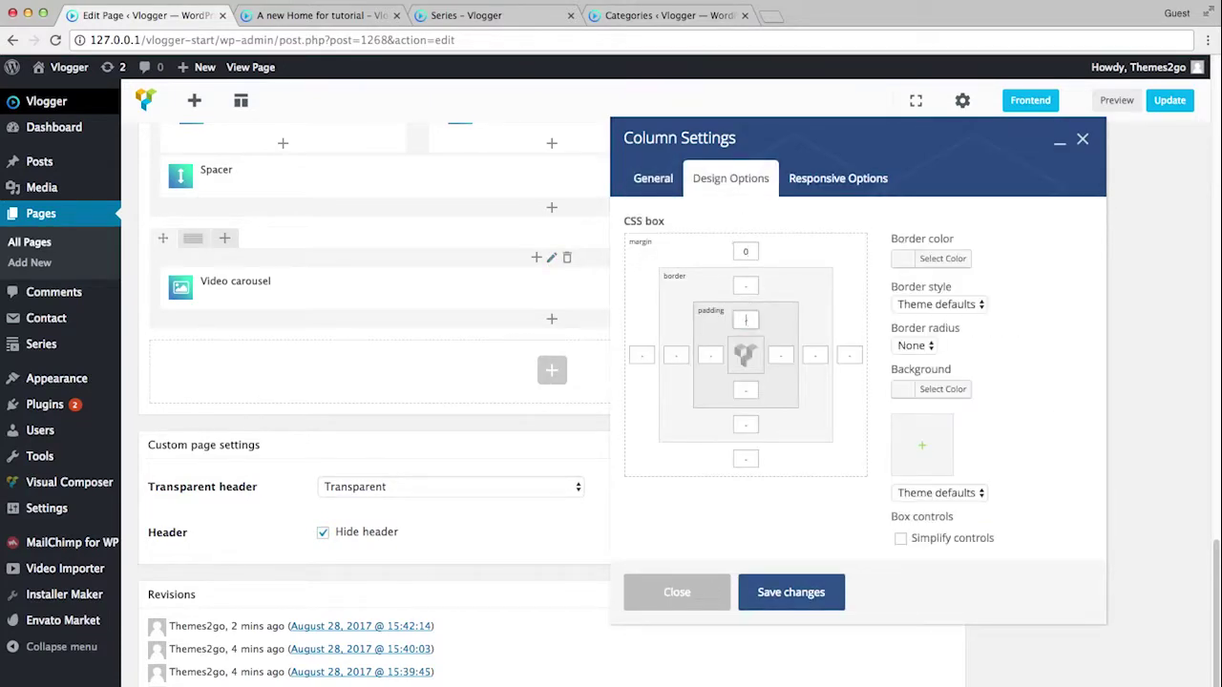
left_click(787, 592)
Set the carousel row's top margin and top padding to 0, save the row and preview the page
left_click(886, 239)
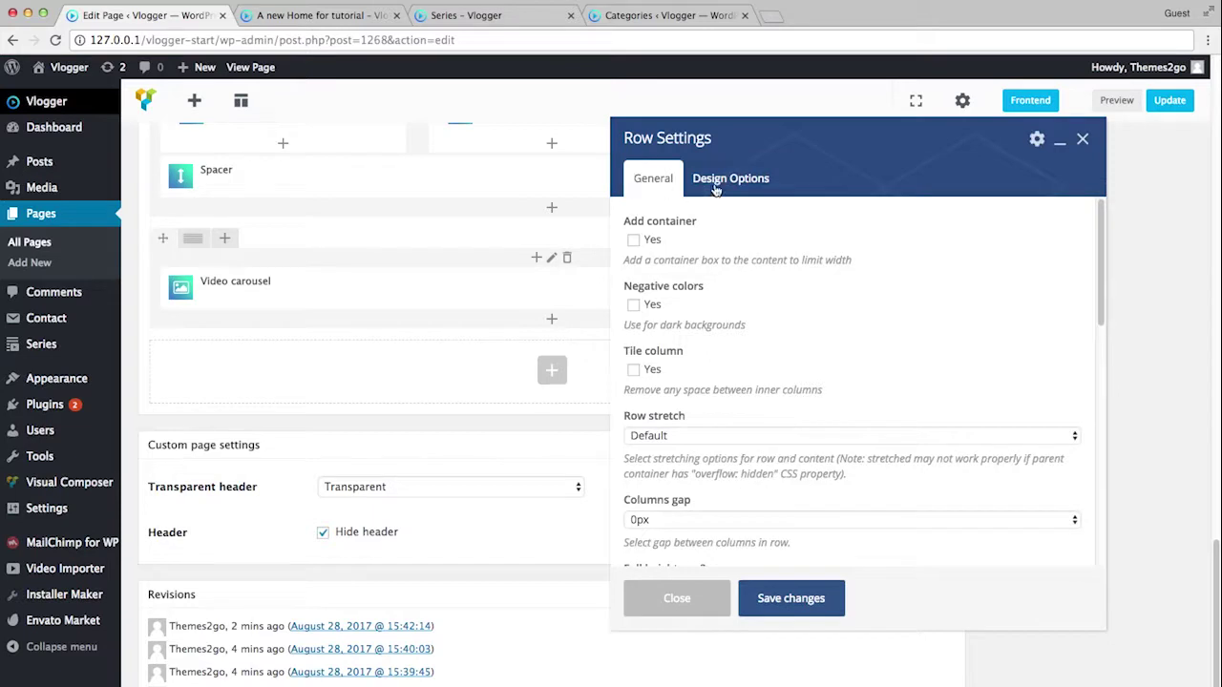
left_click(759, 183)
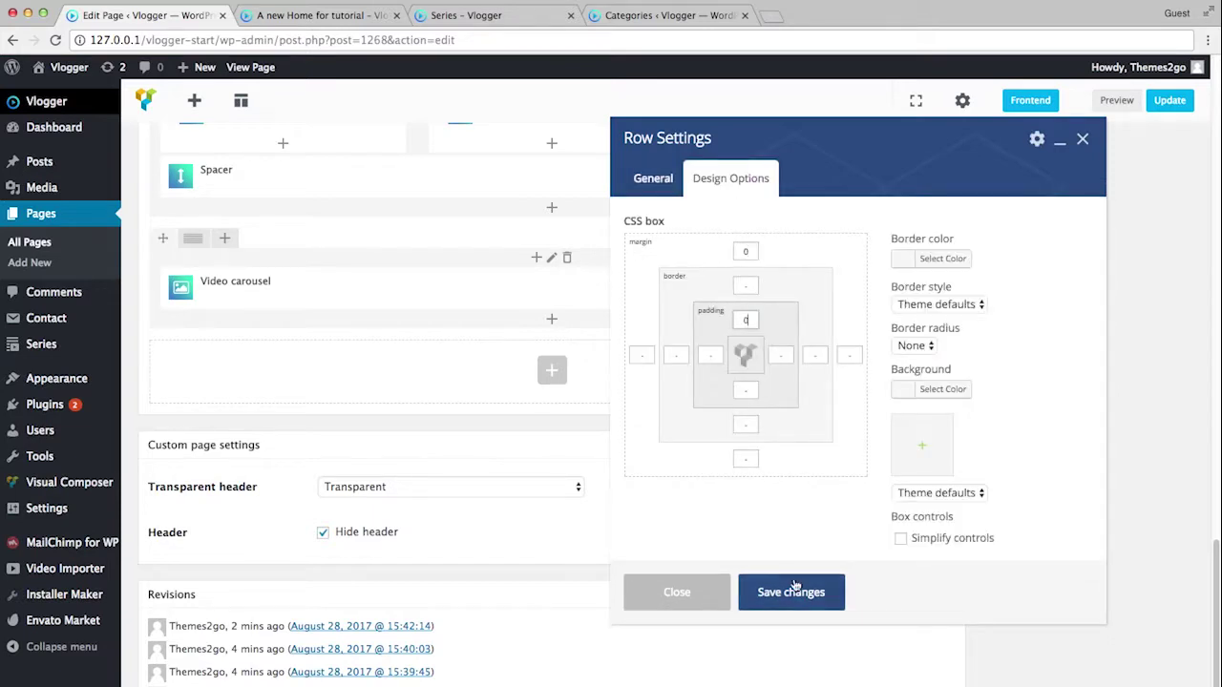
left_click(806, 592)
left_click(1116, 100)
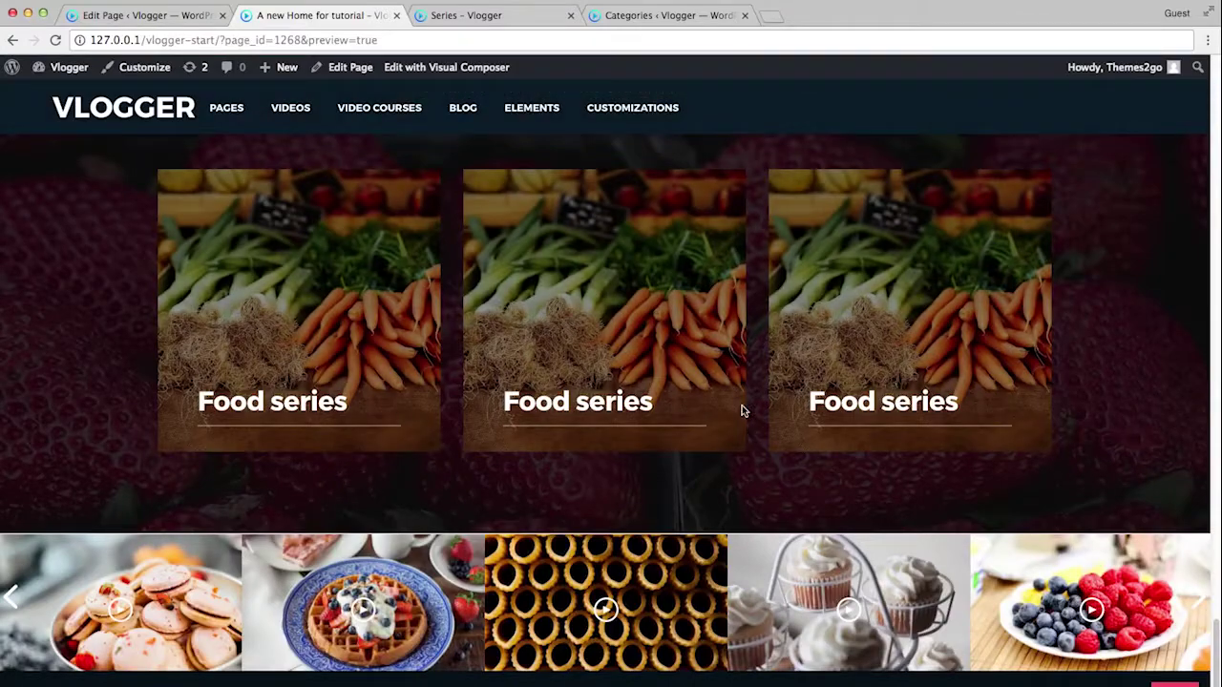
Back in the page editor, give the carousel row a black background, enable its negative colors option and save
left_click(176, 16)
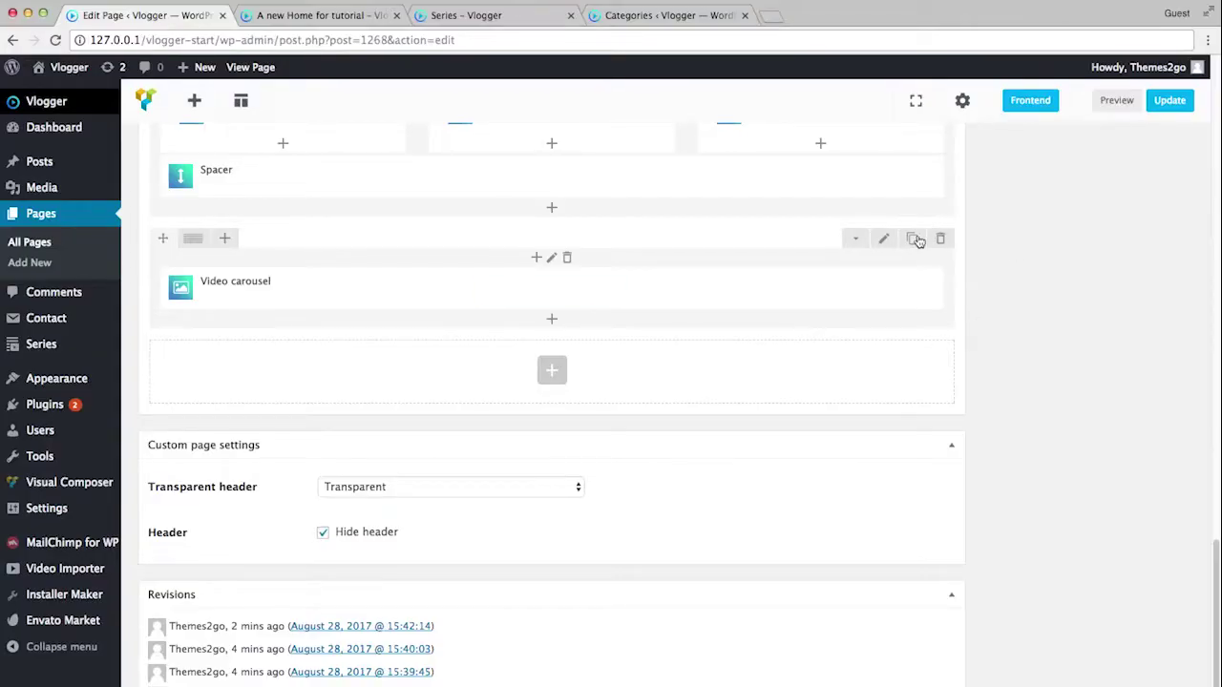
left_click(883, 239)
left_click(716, 191)
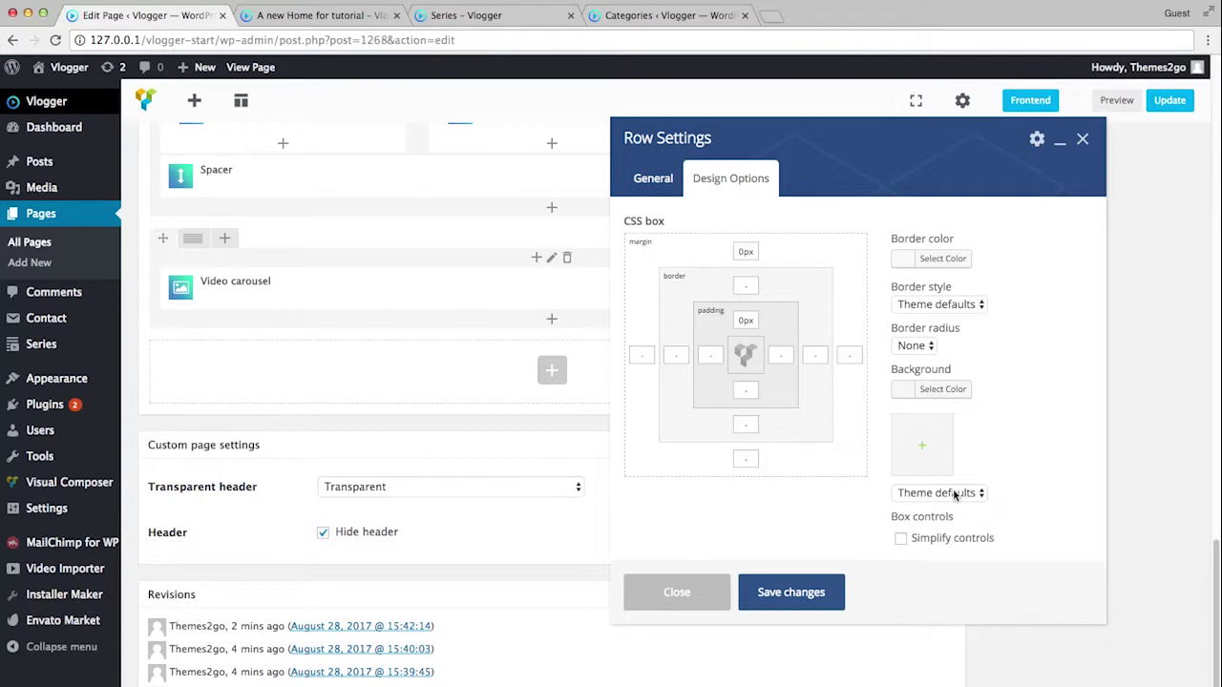
left_click(903, 390)
scroll(921, 439, "down", 2)
left_click(905, 470)
left_click(839, 511)
left_click(641, 189)
left_click(633, 304)
left_click(798, 599)
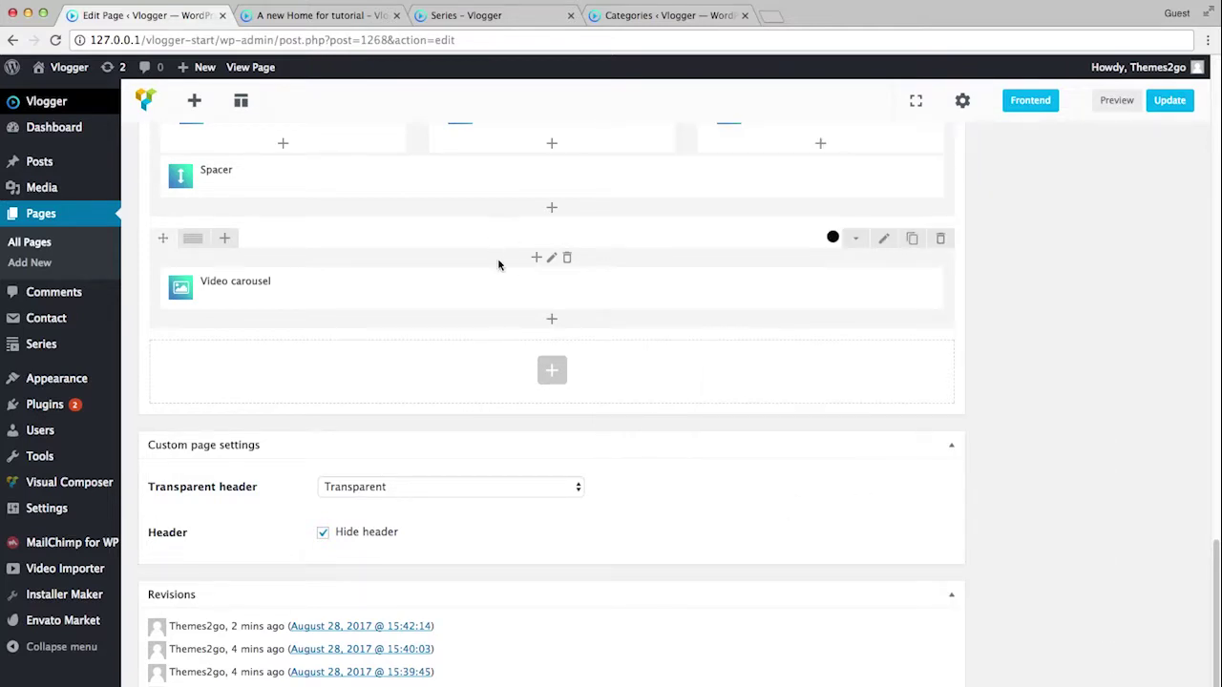
Insert a spacer of size l above the video carousel
left_click(537, 257)
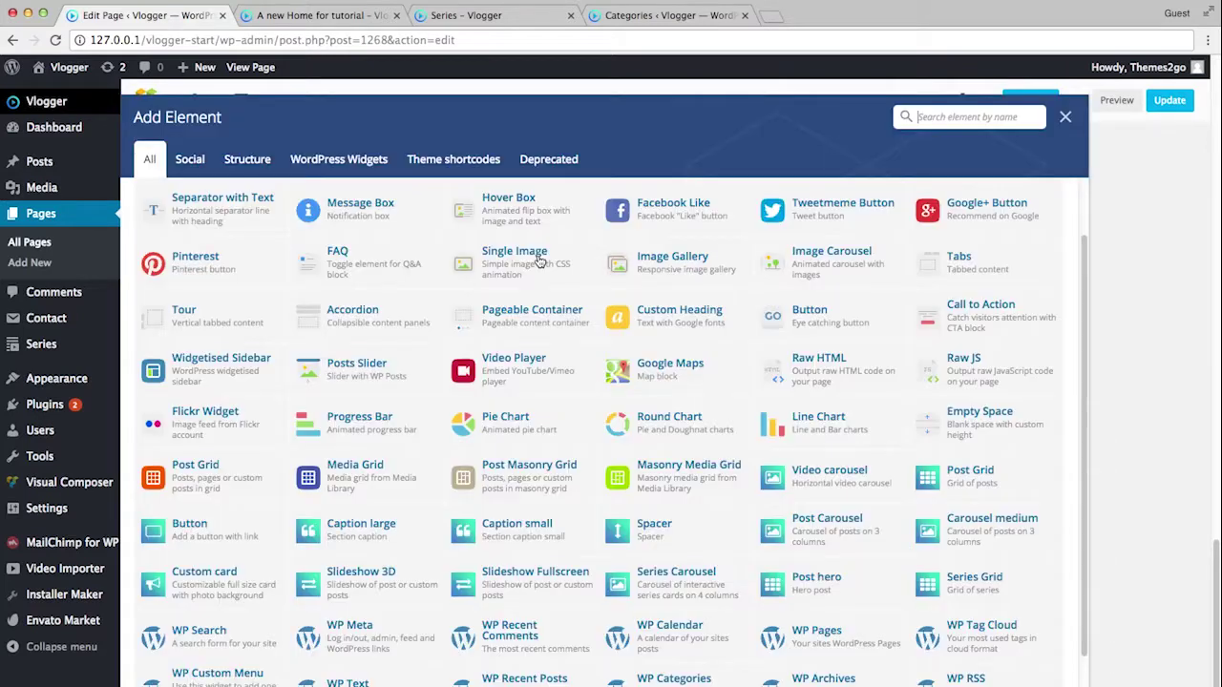
left_click(702, 533)
left_click(671, 229)
left_click(673, 260)
left_click(791, 306)
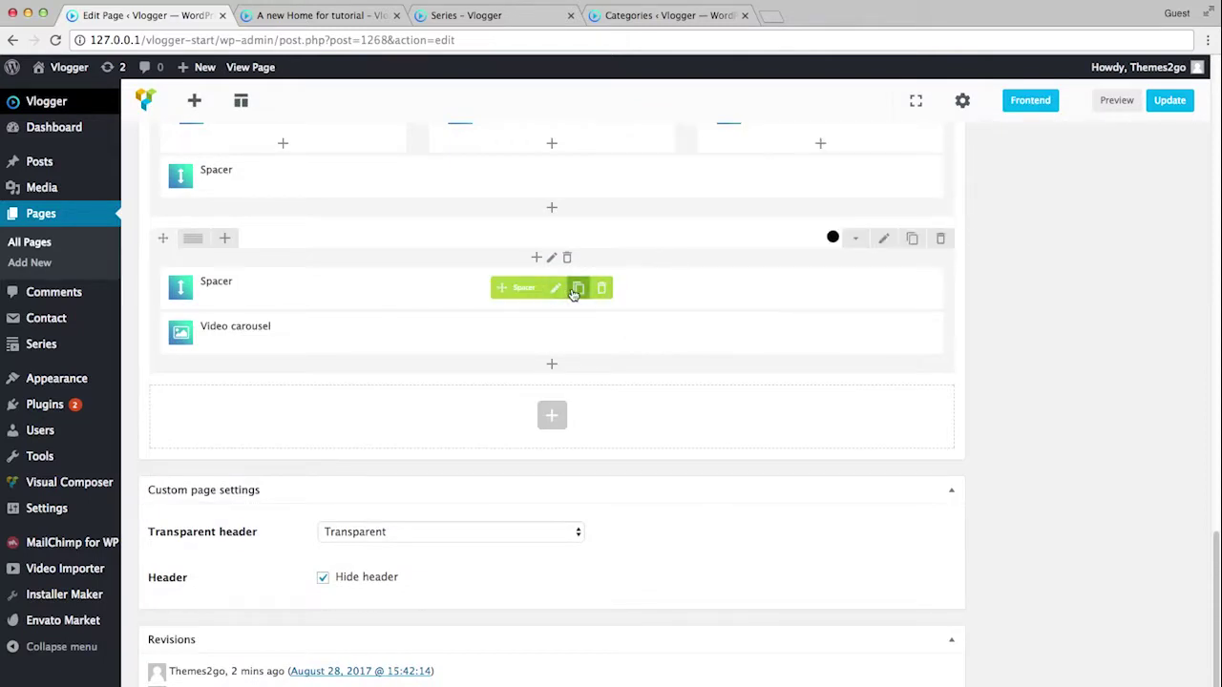
Duplicate the spacer above the video carousel and set the copy's size to m
left_click(576, 290)
left_click(554, 332)
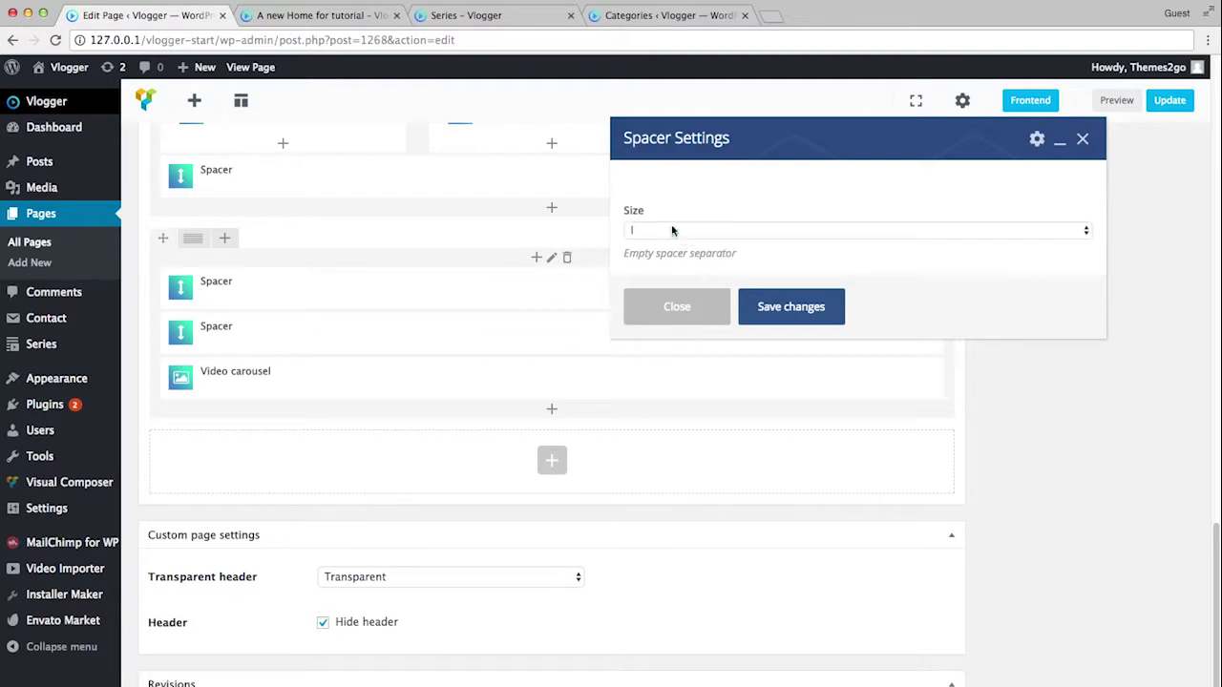
left_click(671, 229)
left_click(671, 215)
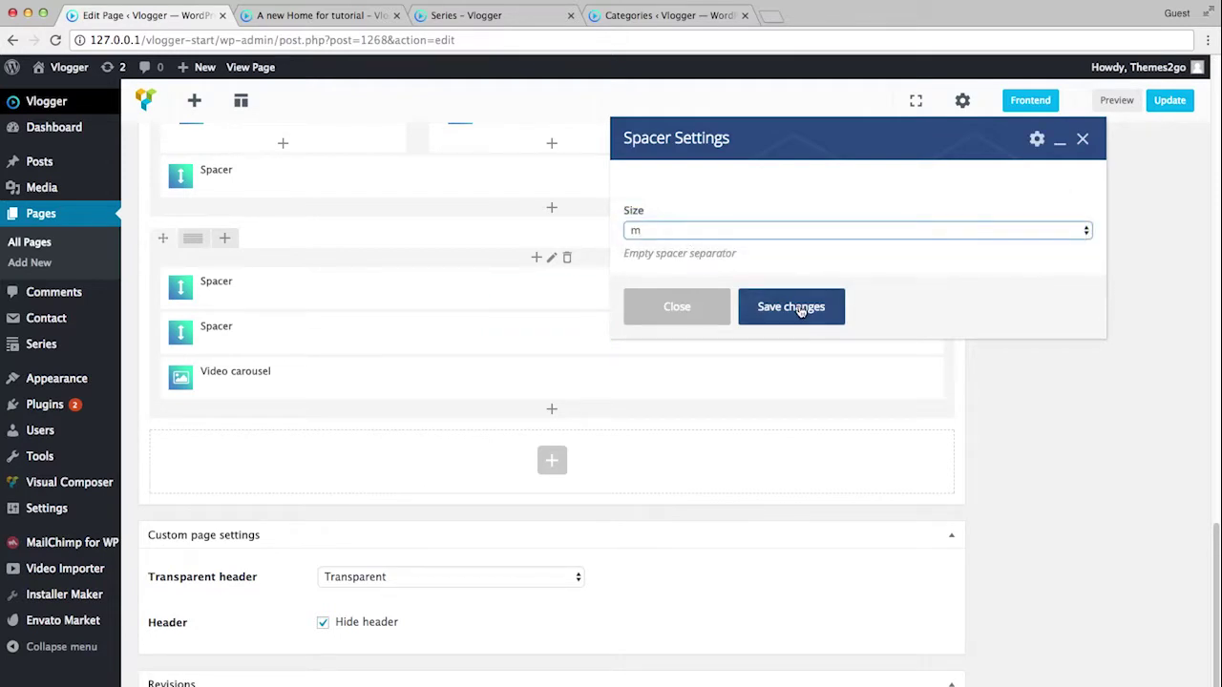
left_click(800, 309)
Add a large caption reading "Special Dessert" in size h3 at the start of the carousel row's column
scroll(726, 310, "up", 2)
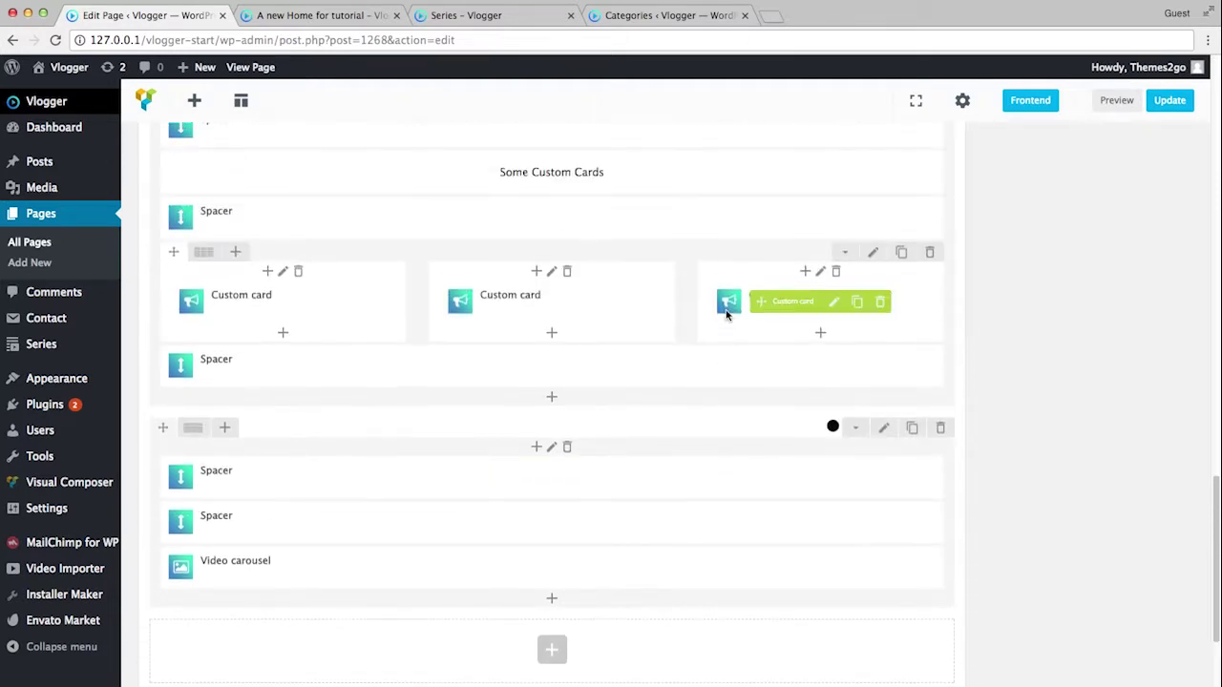
left_click(538, 448)
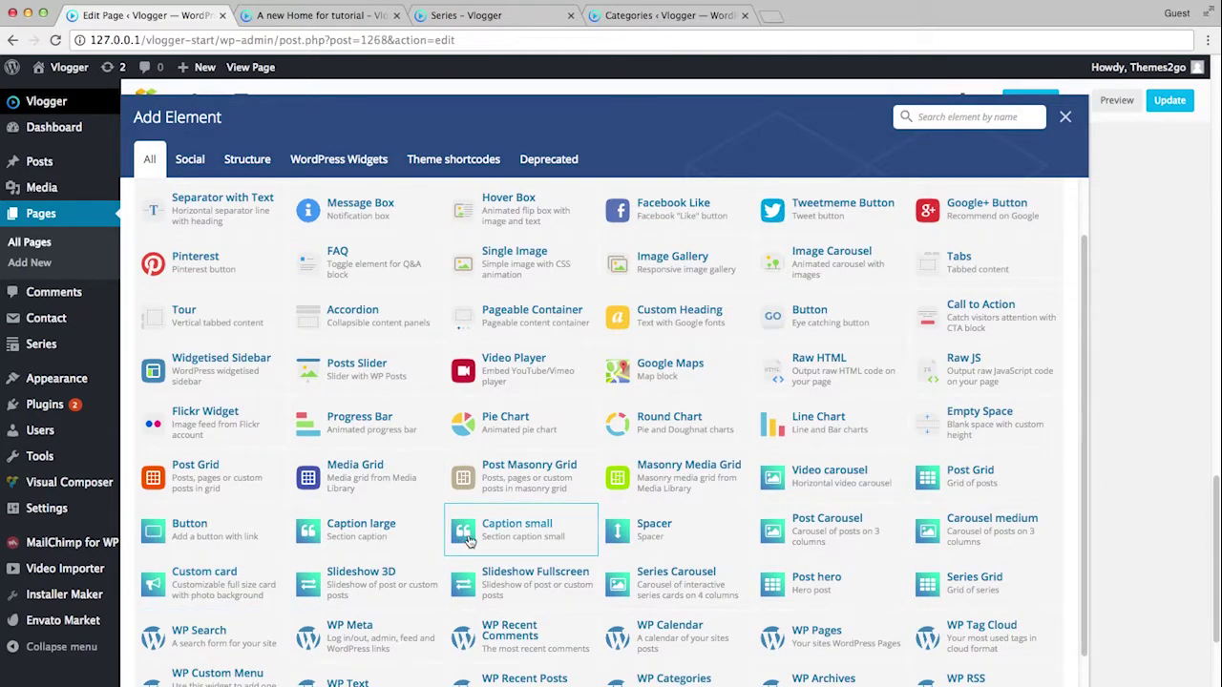
left_click(386, 540)
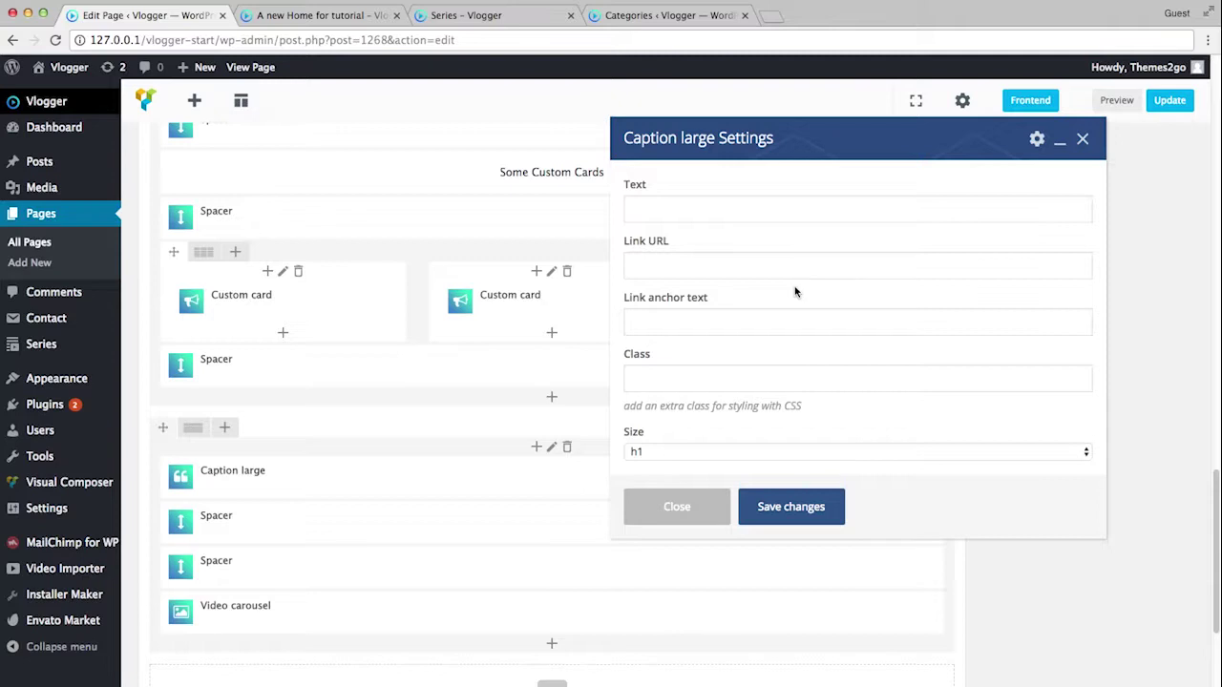
left_click(728, 203)
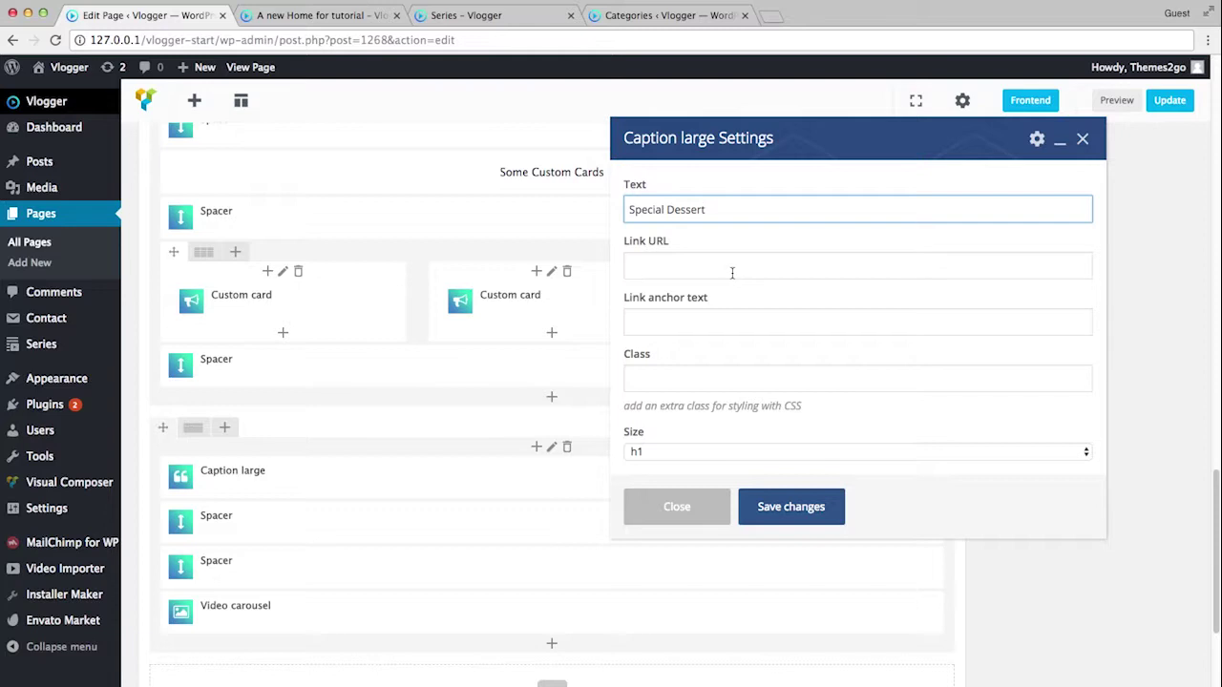
left_click(715, 453)
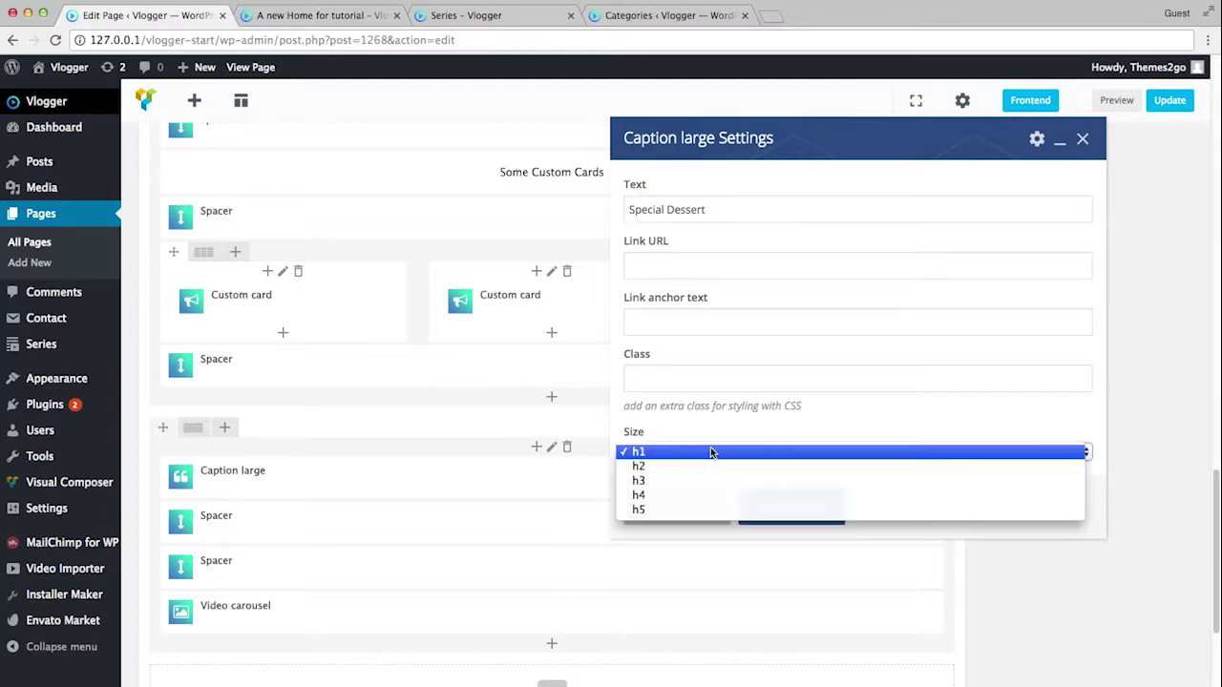
left_click(715, 483)
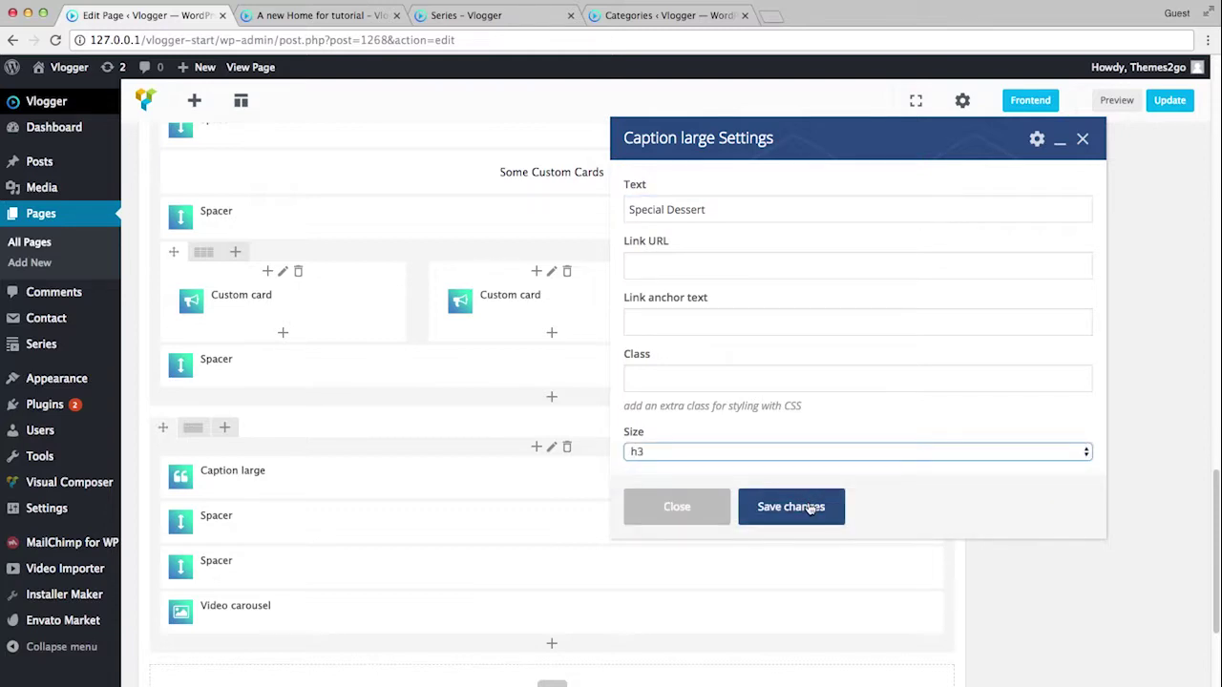
left_click(809, 507)
Set the carousel row's left and right padding to 3% and save the row settings
left_click(885, 430)
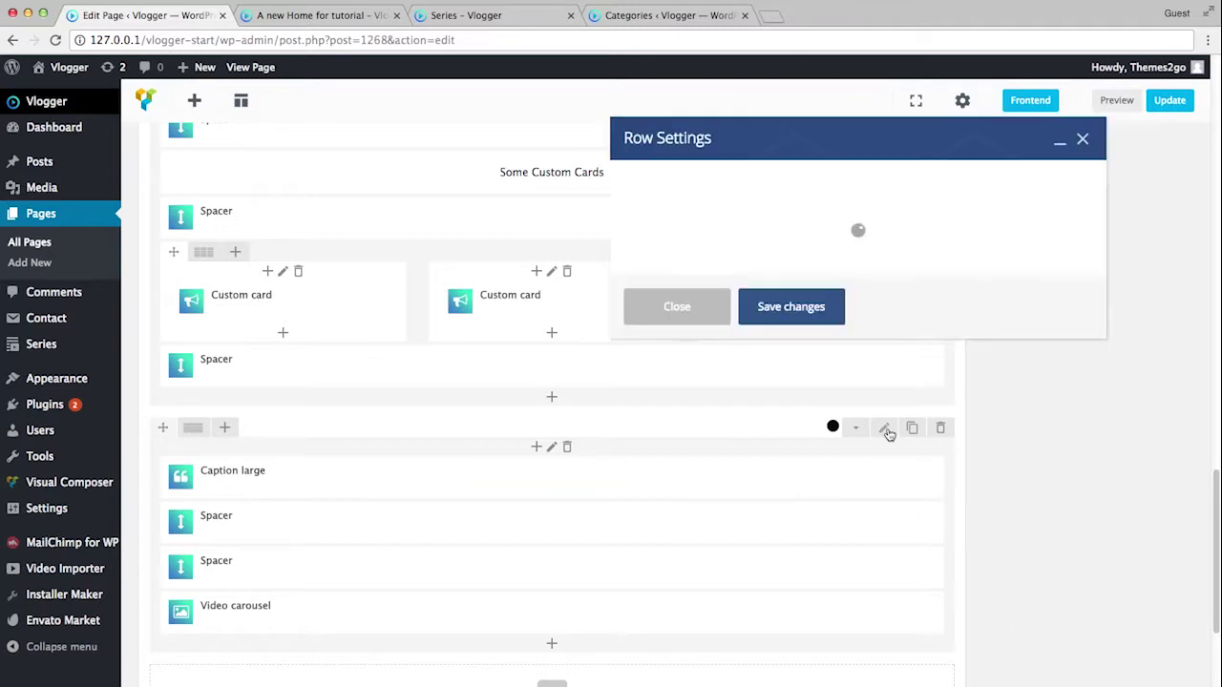
left_click(722, 182)
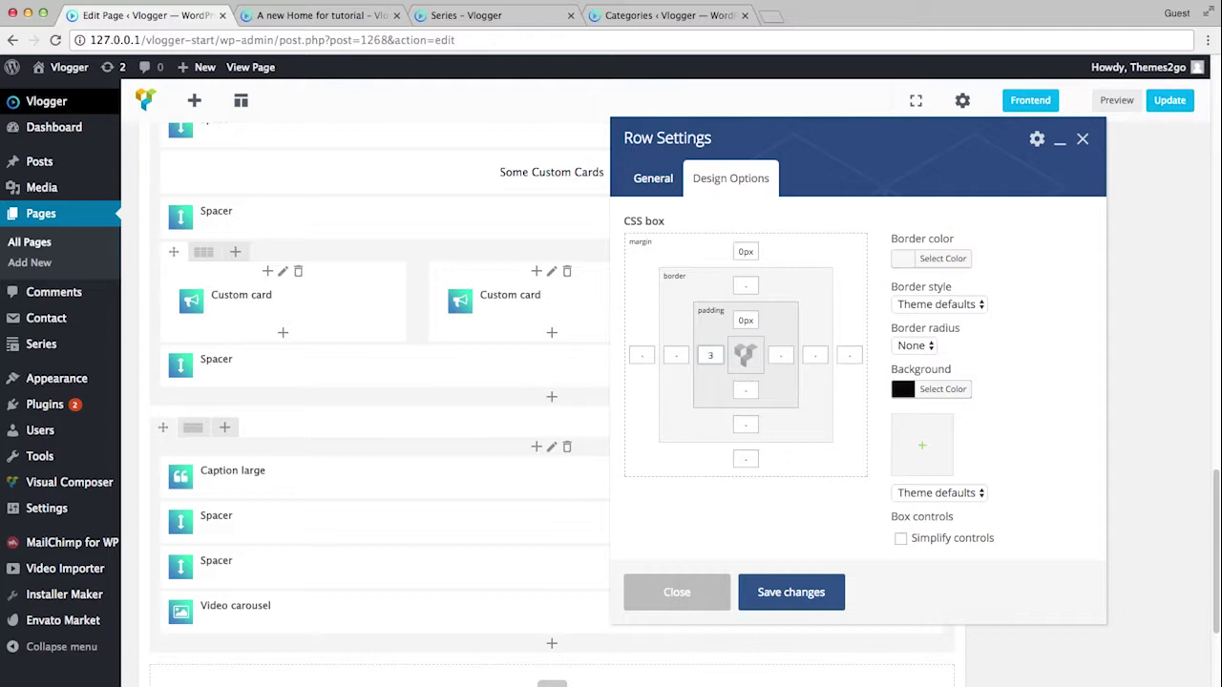
left_click(780, 355)
type("3%")
left_click(823, 602)
Preview the page and check the spacing of the Special Dessert caption and carousel
left_click(1115, 101)
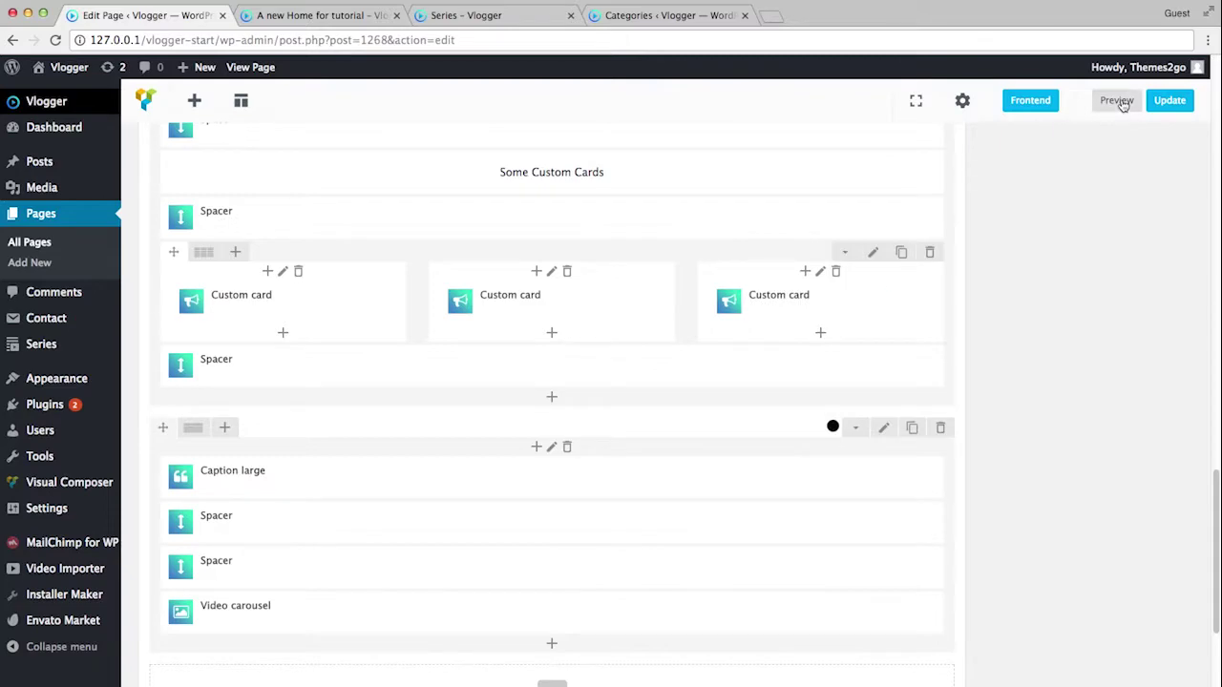
left_click(311, 16)
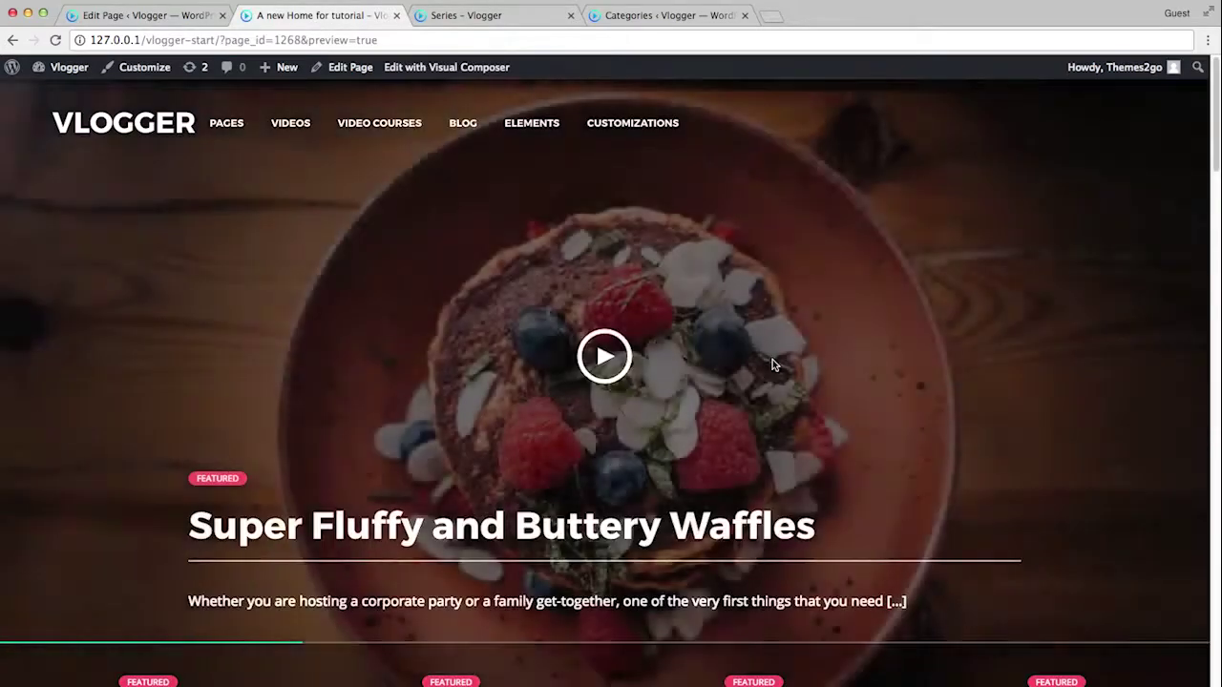
scroll(773, 359, "down", 2)
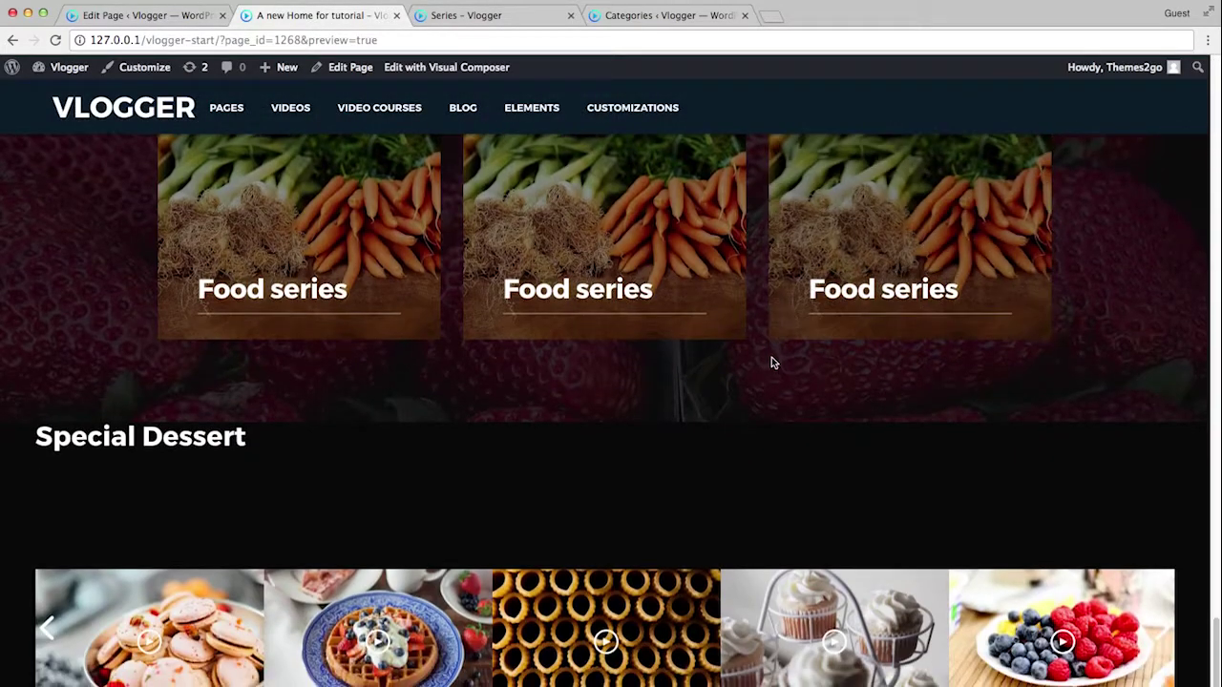
Move the large caption between the two spacers in the video carousel row and preview the page
left_click(143, 16)
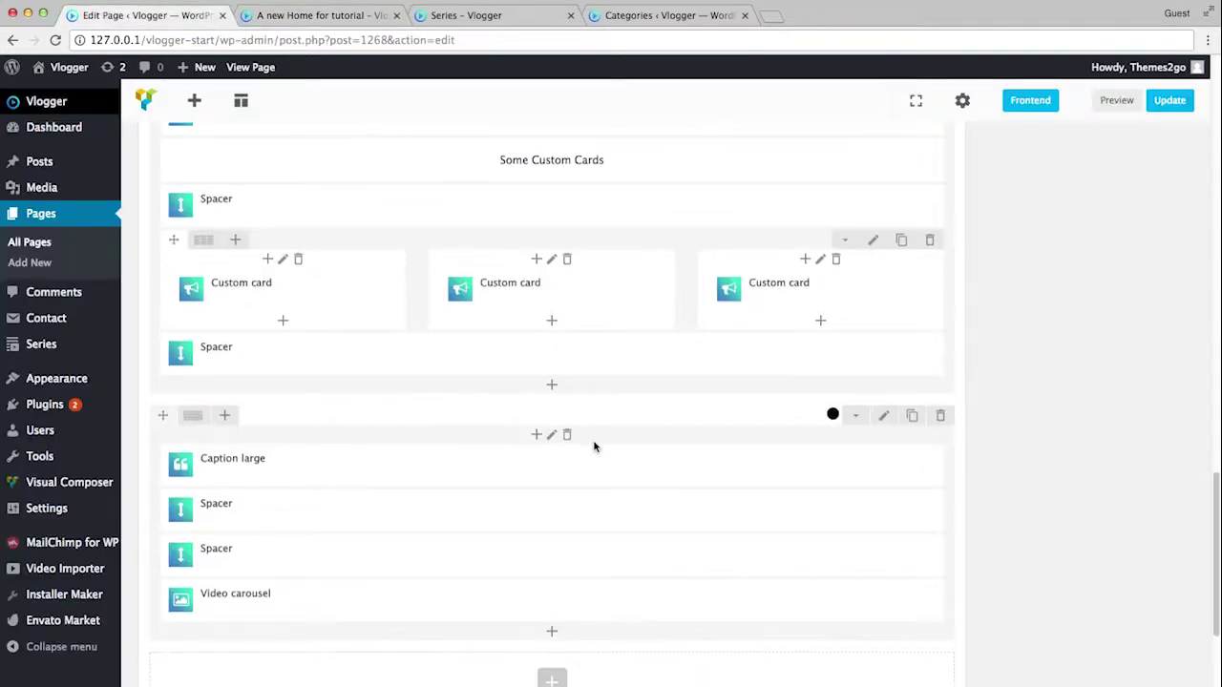
mouse_move(534, 464)
left_click_drag(519, 466, 520, 523)
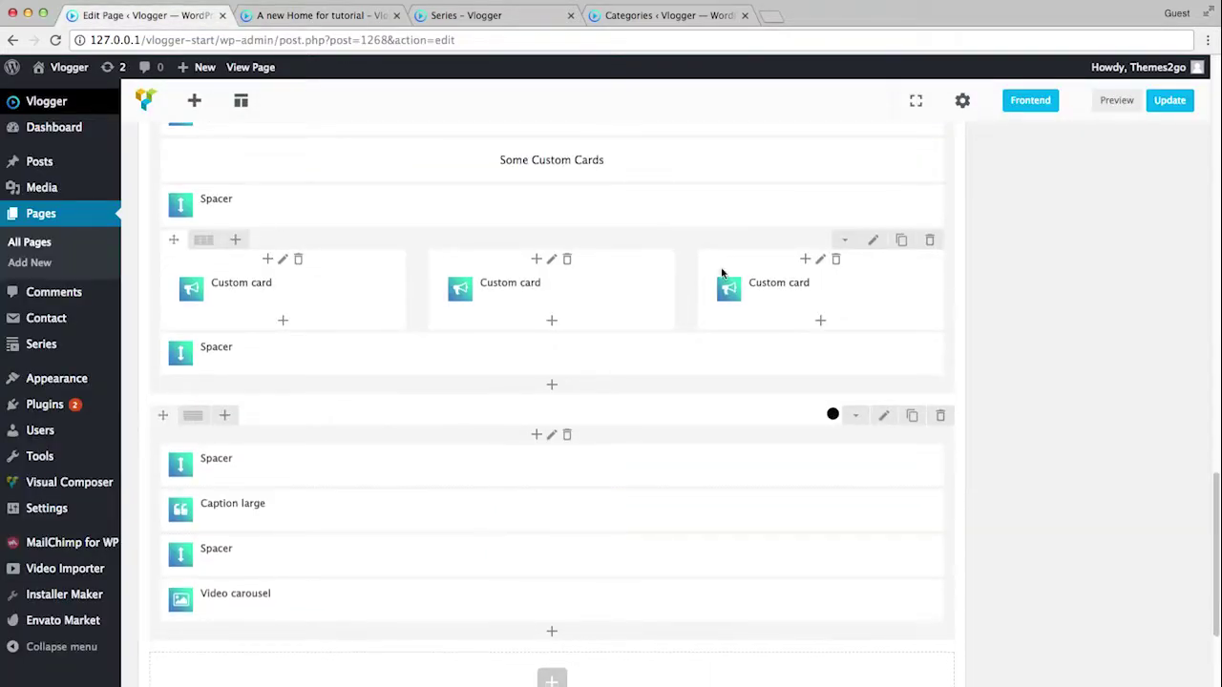
left_click(1109, 100)
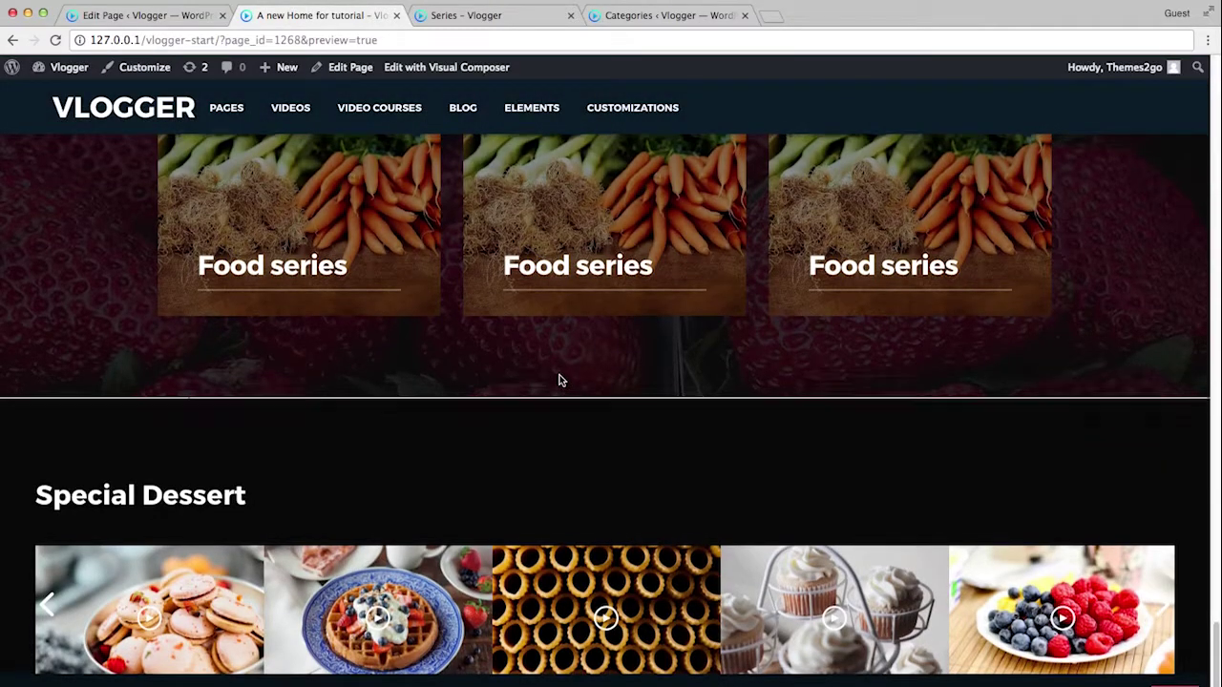
scroll(562, 380, "up", 1)
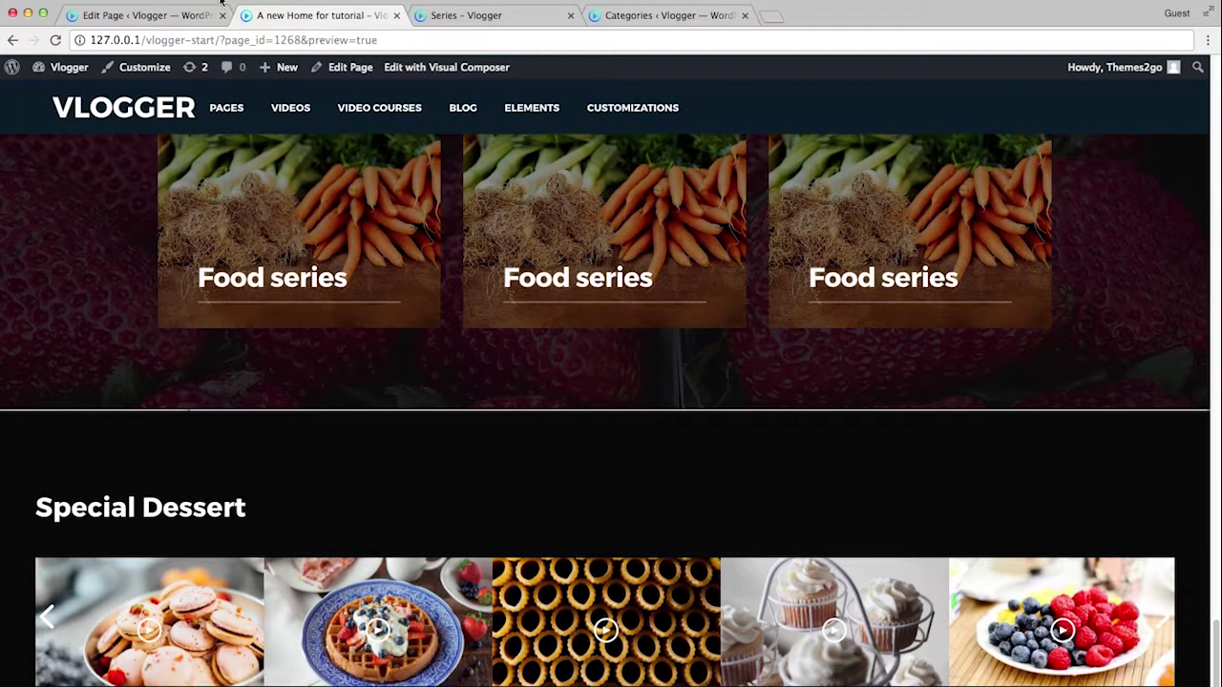
Adjust the top margin in the video carousel row's design options and save the row settings
left_click(181, 23)
left_click(884, 413)
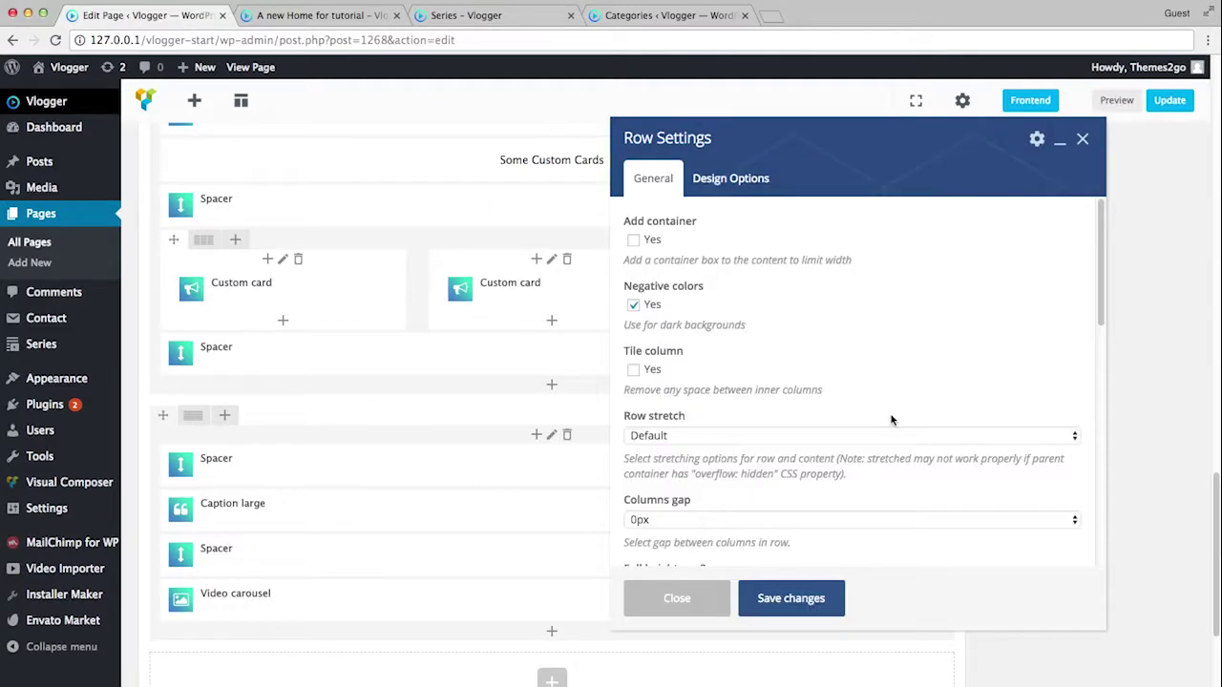
left_click(714, 179)
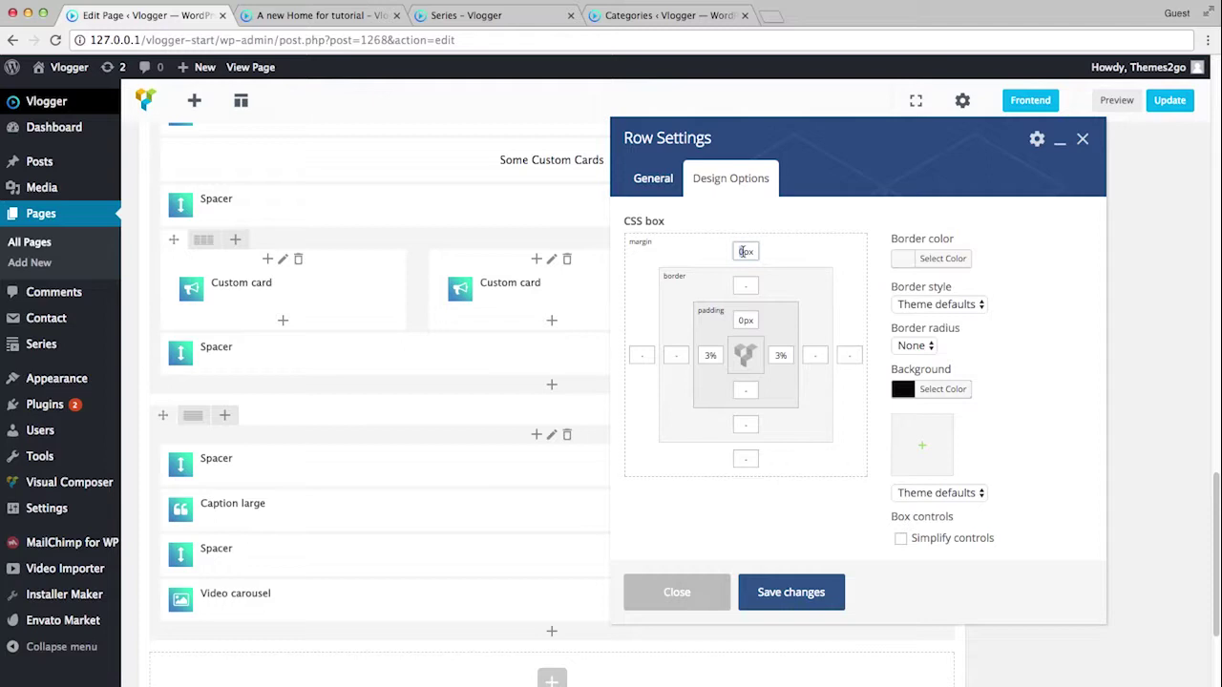
left_click(827, 592)
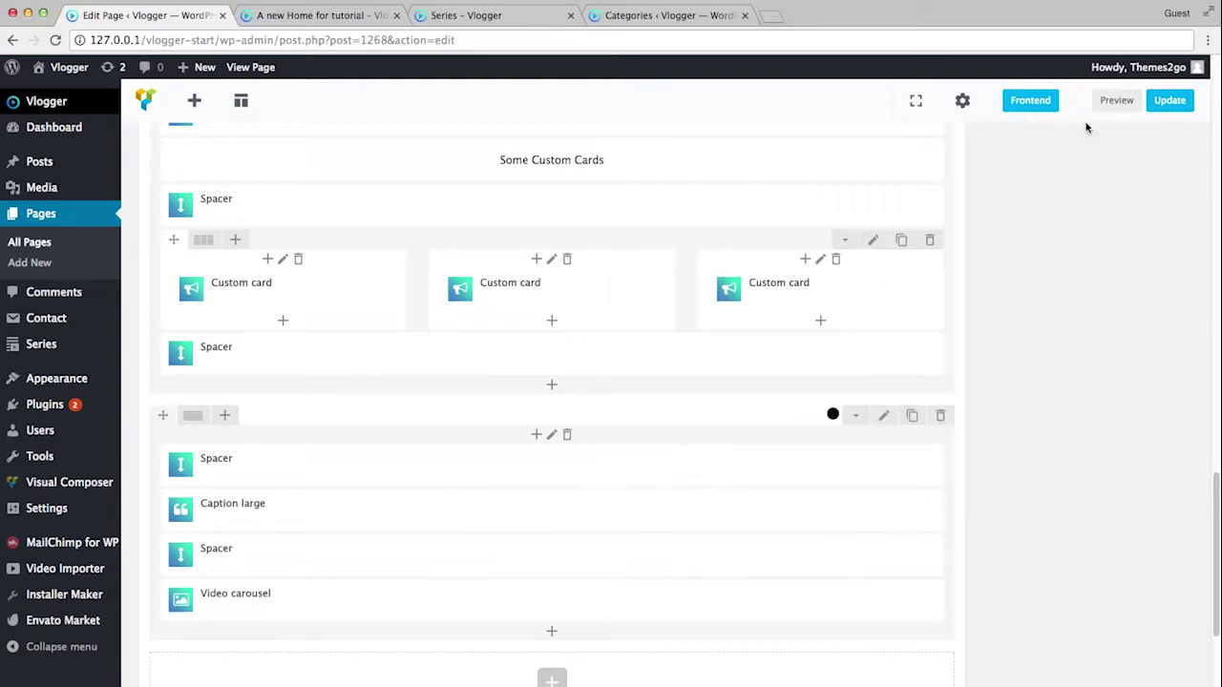
Check the Special Dessert section's spacing in the page preview and move the video carousel back one slide
left_click(315, 17)
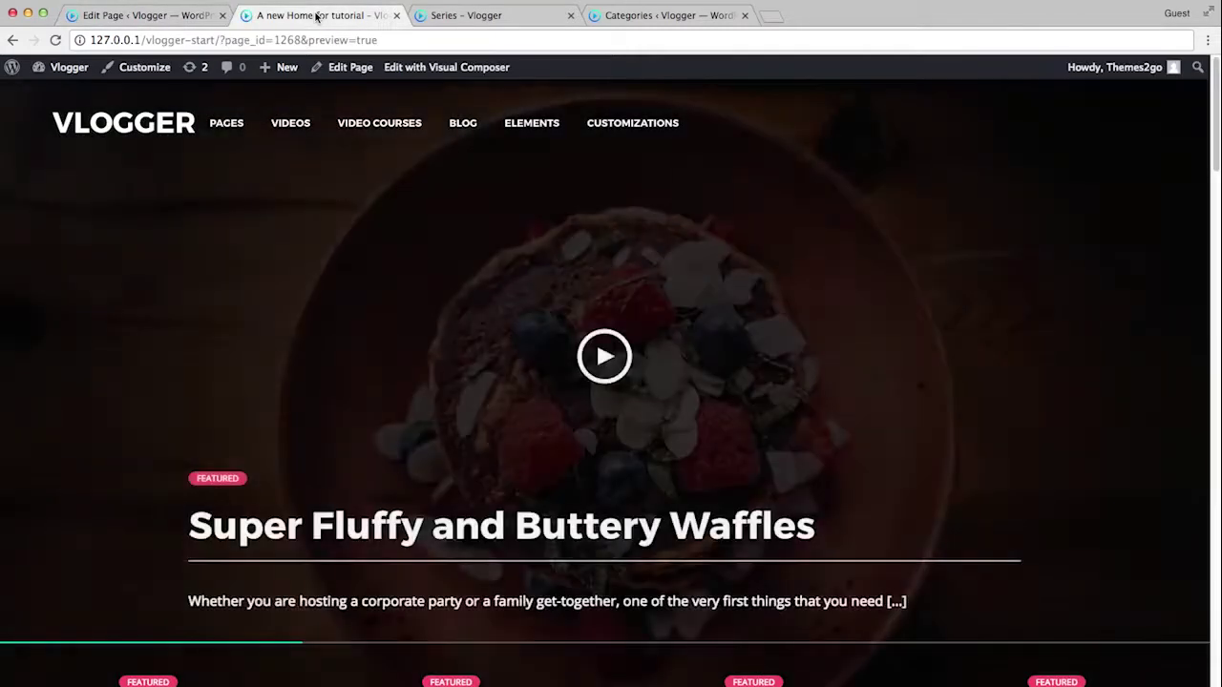
scroll(874, 286, "down", 5)
scroll(874, 293, "down", 5)
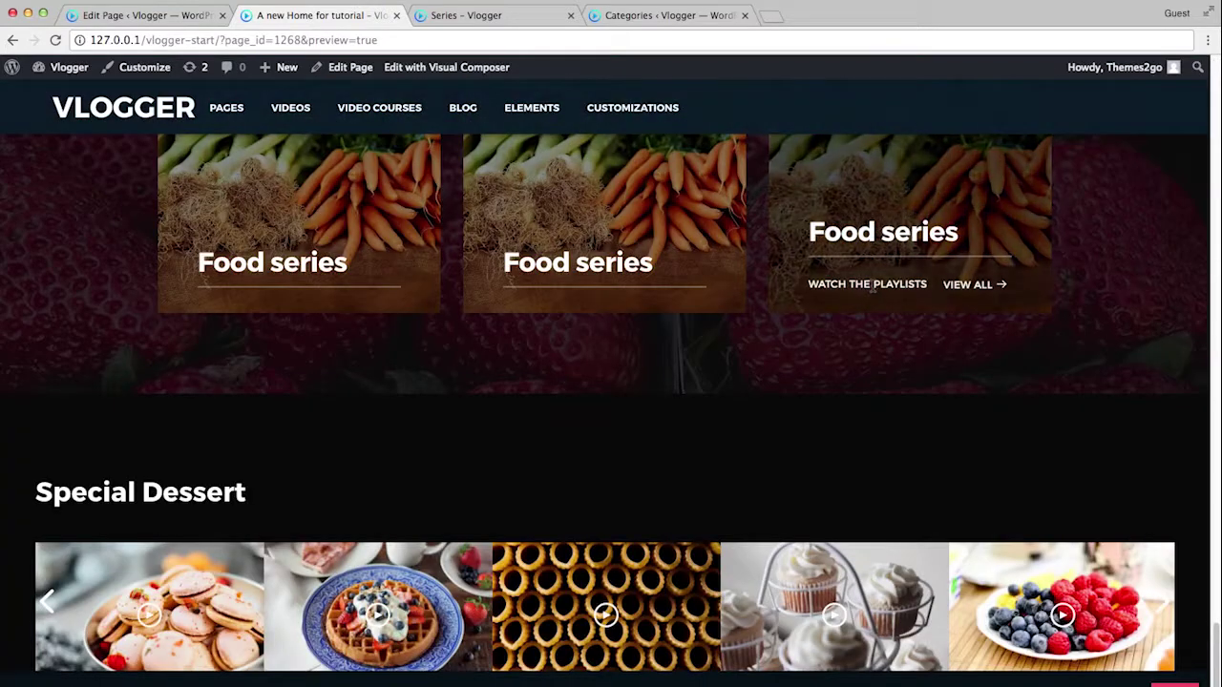
left_click(44, 599)
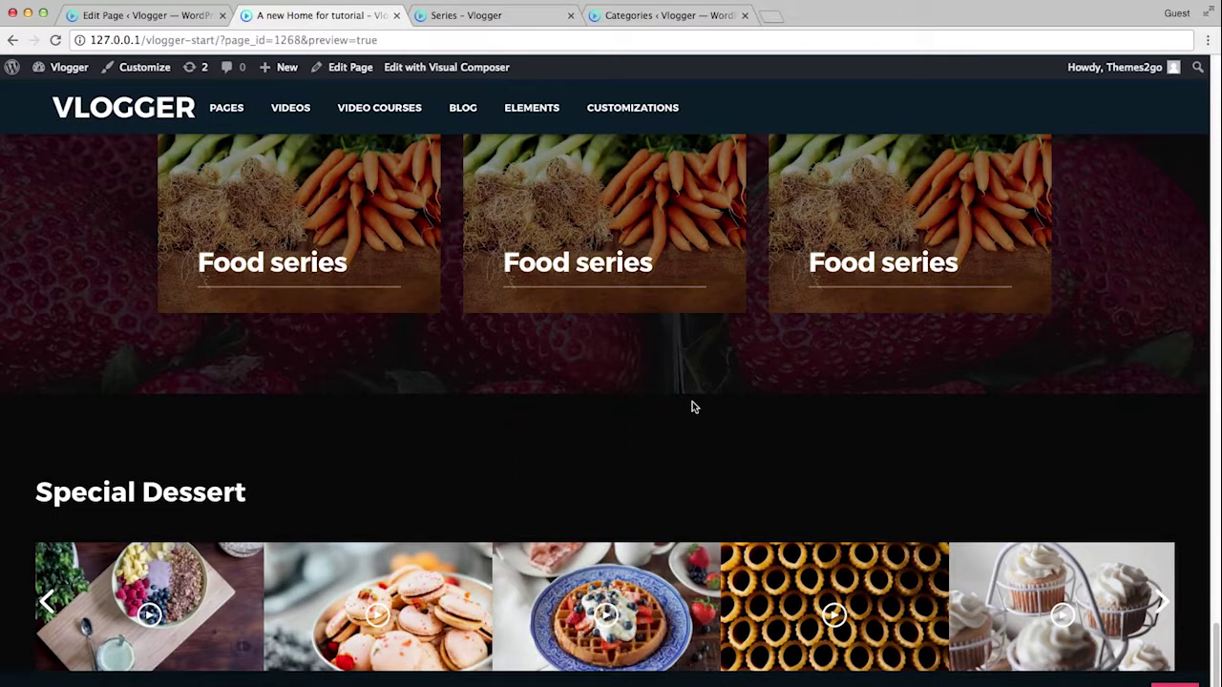
Publish the page and save "A new Home for tutorial" as the static front page in the site's reading settings
left_click(164, 17)
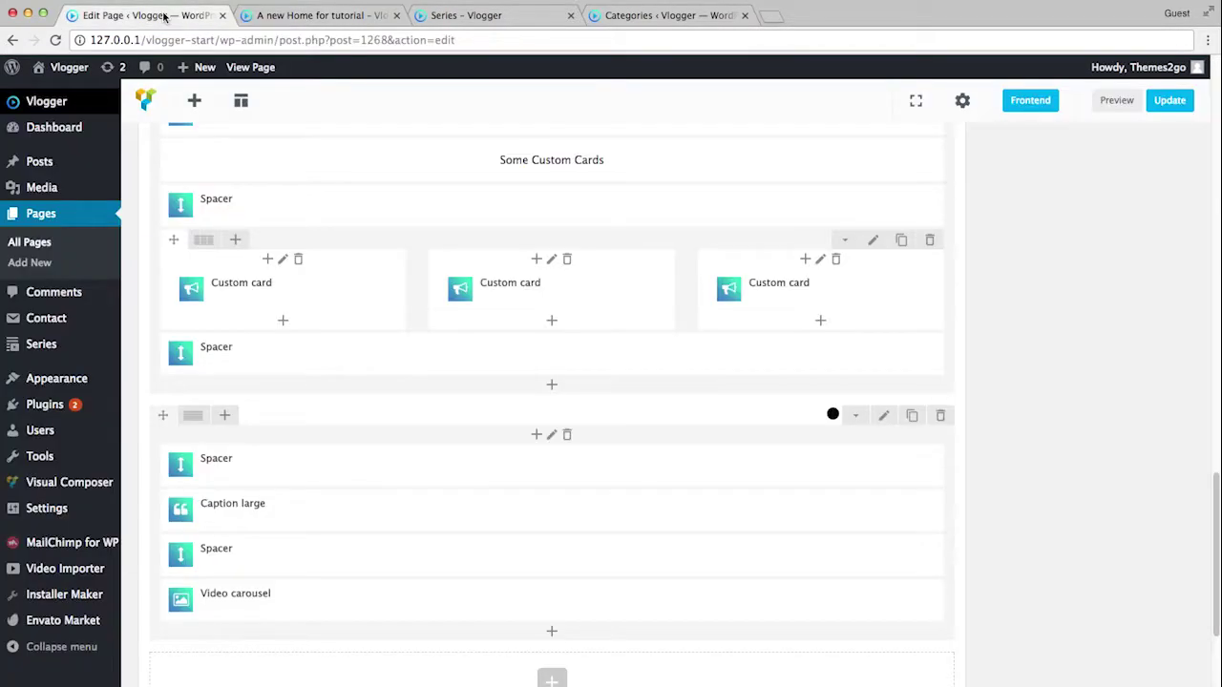
left_click(1170, 101)
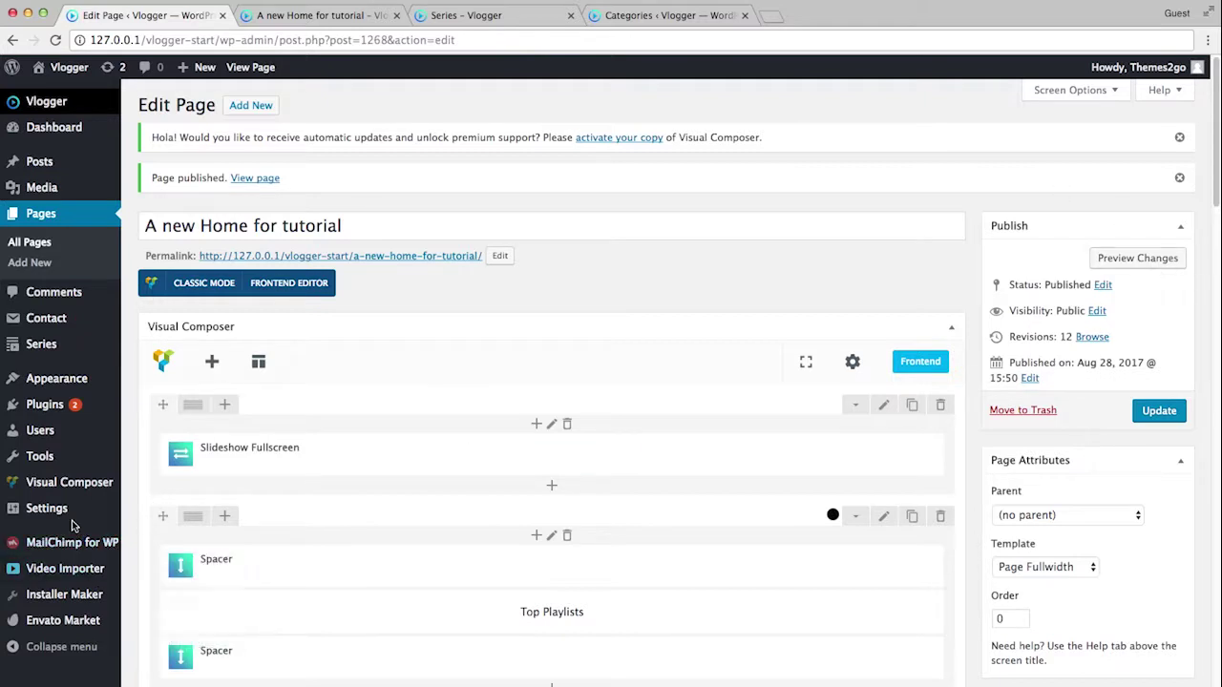
mouse_move(105, 516)
left_click(158, 554)
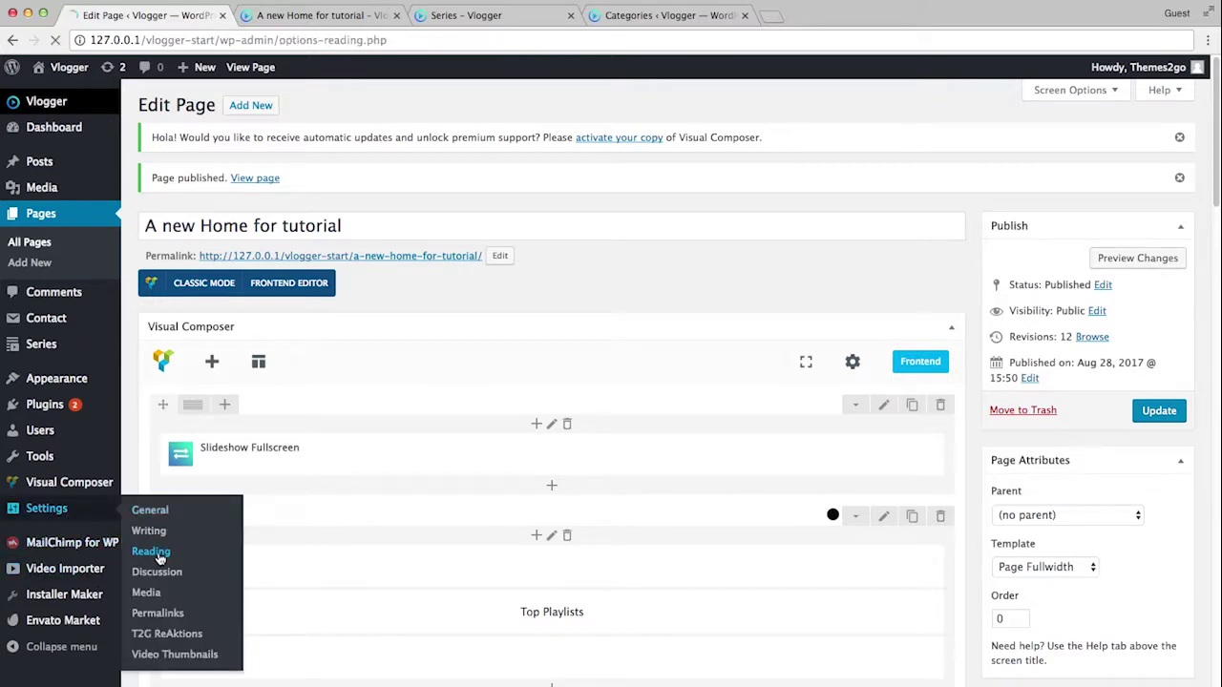
left_click(420, 251)
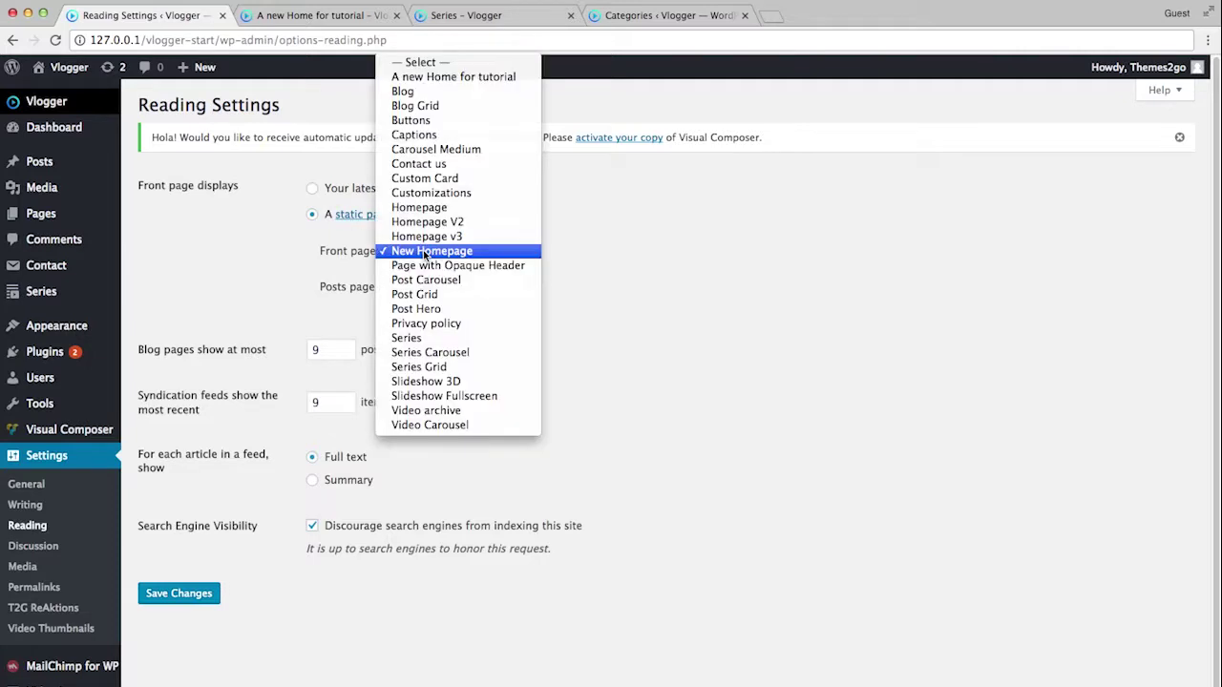
left_click(464, 76)
left_click(159, 593)
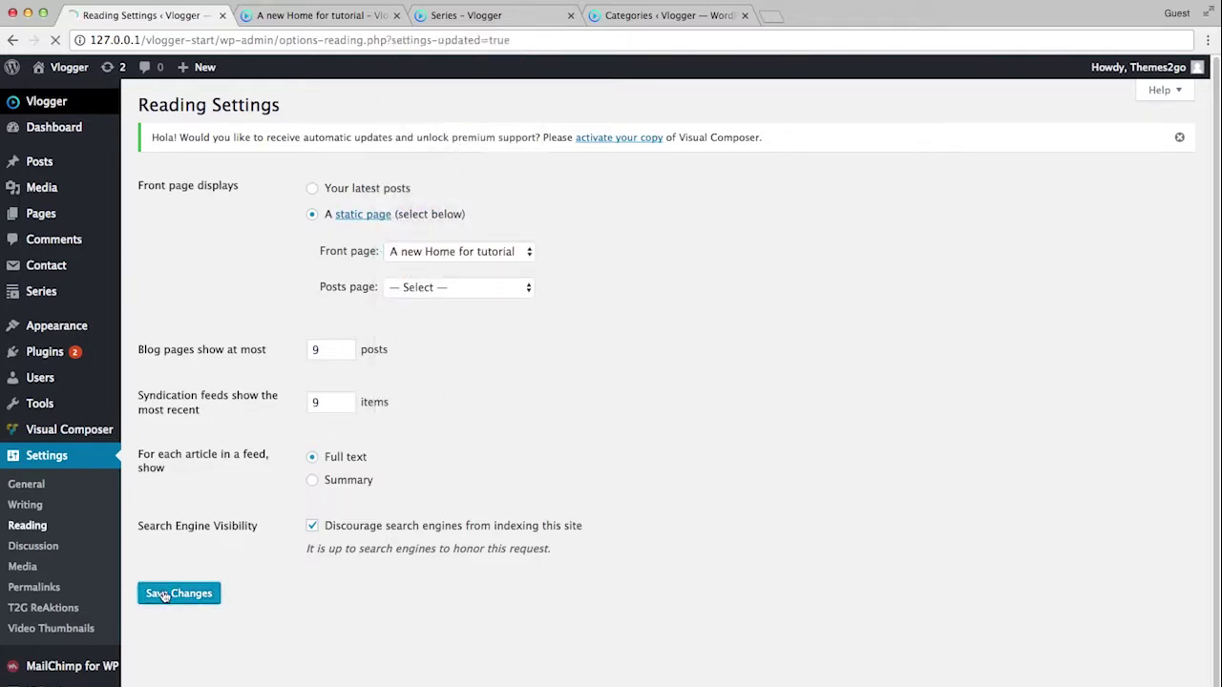
Open the live site in a new tab and review the home page from the slideshow down to the Special Dessert carousel
mouse_move(69, 69)
left_click(55, 94, "super")
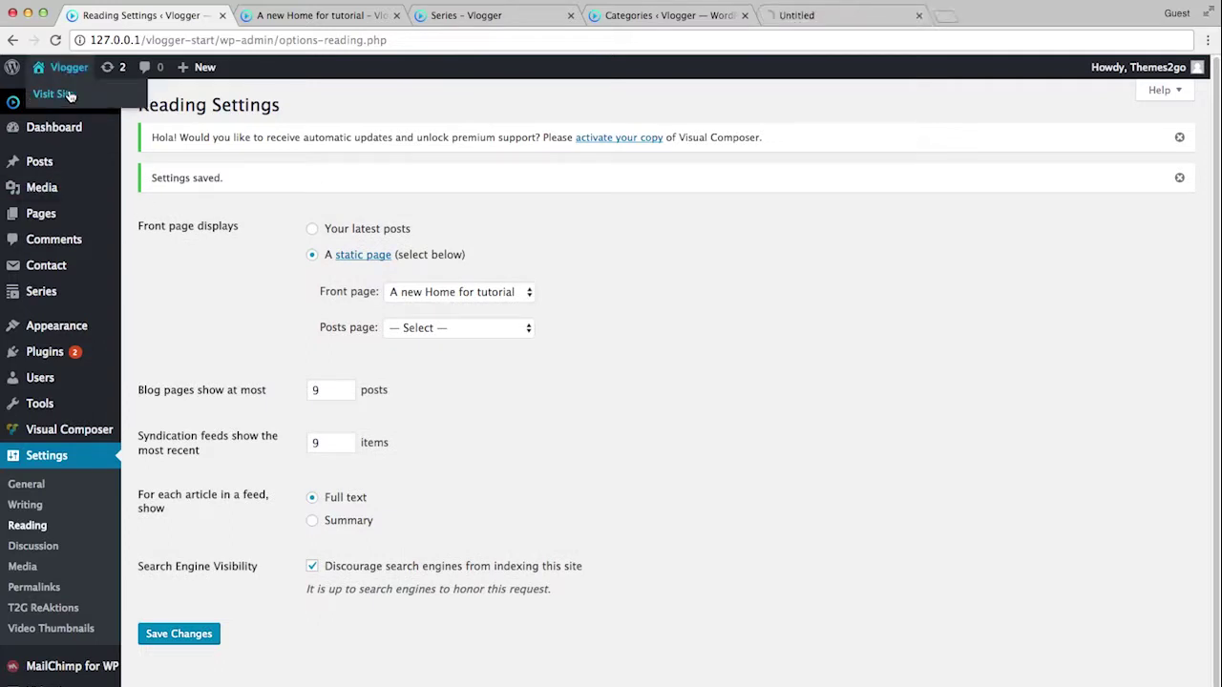
left_click(799, 19)
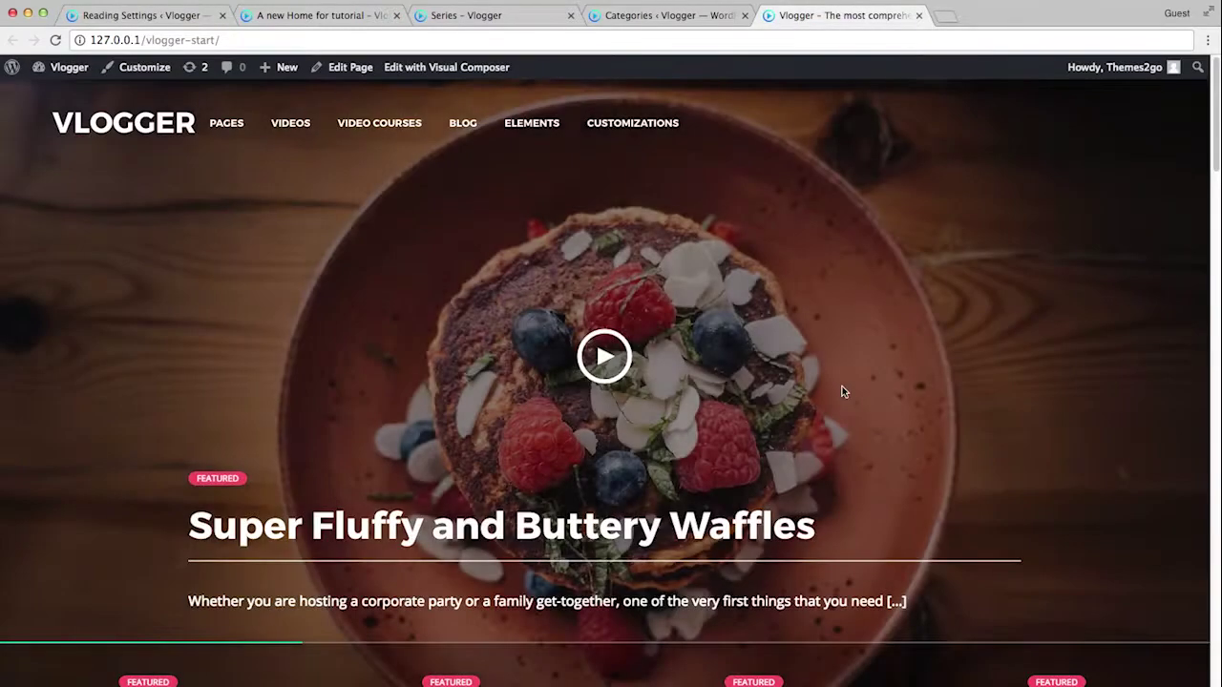
scroll(840, 390, "down", 5)
scroll(843, 392, "down", 10)
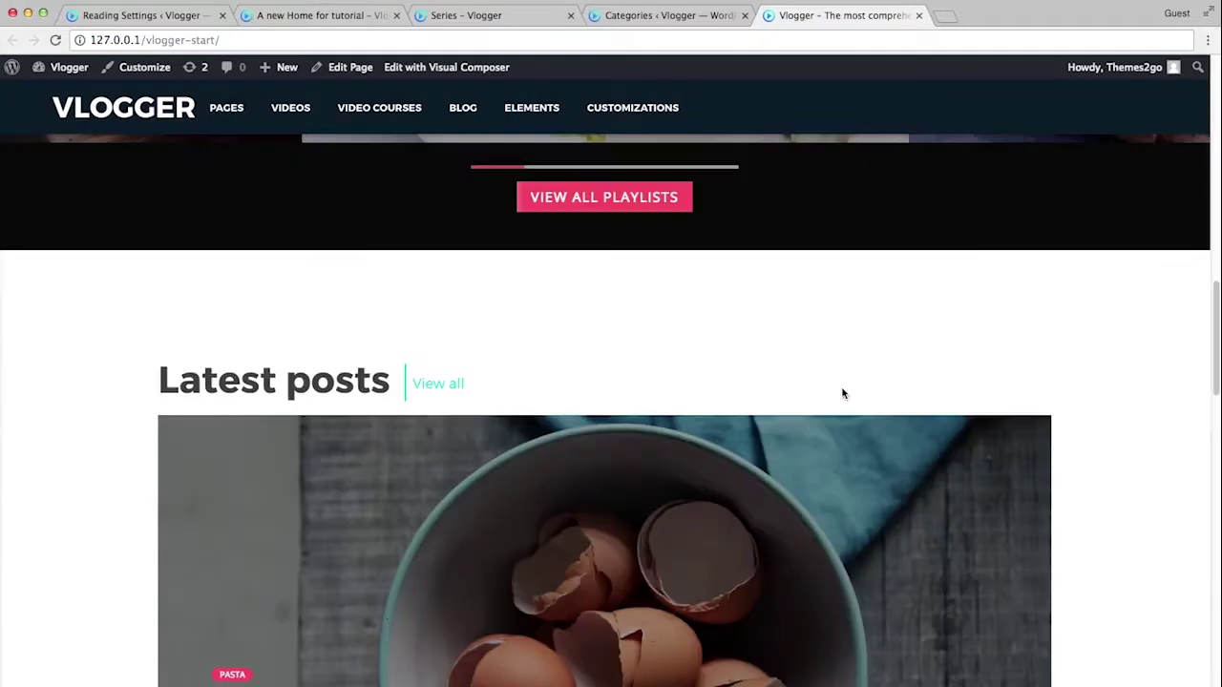
scroll(842, 395, "down", 10)
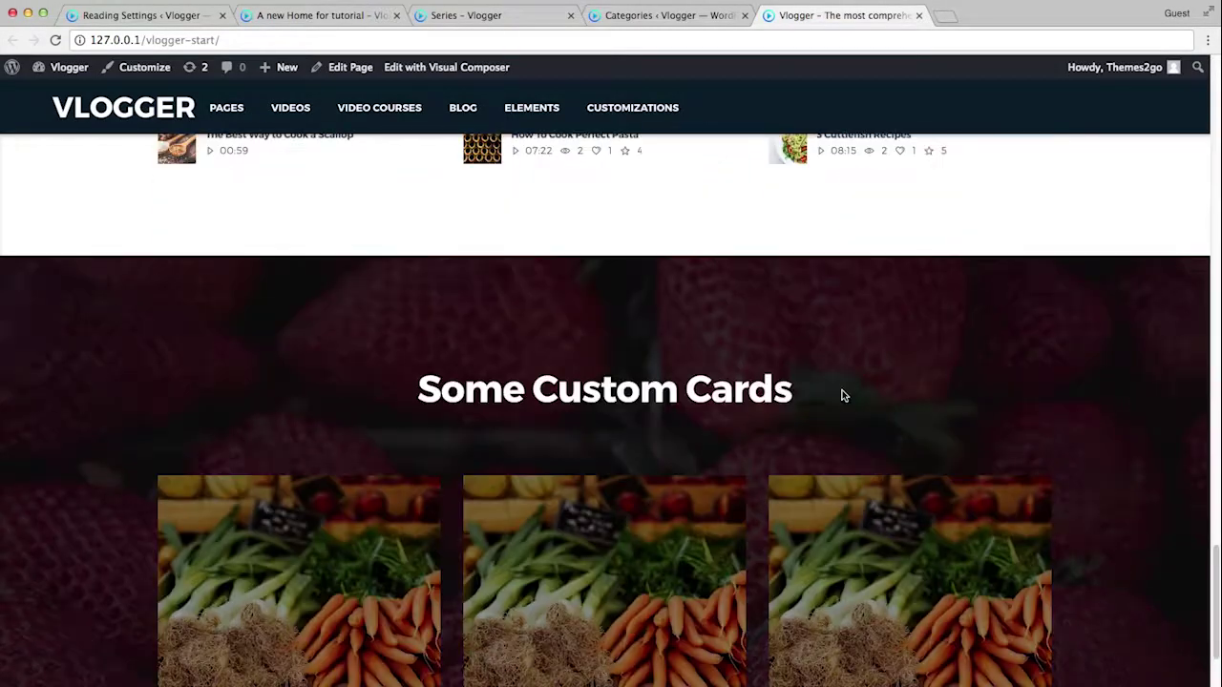
scroll(842, 395, "down", 4)
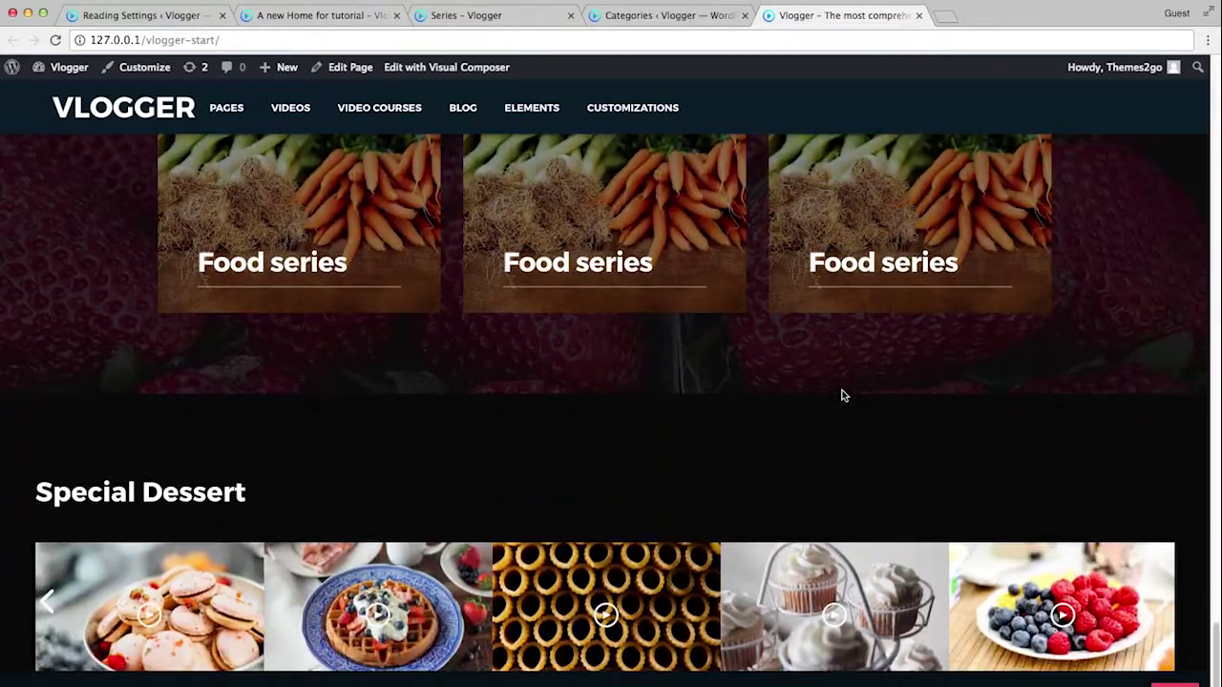
scroll(842, 395, "up", 15)
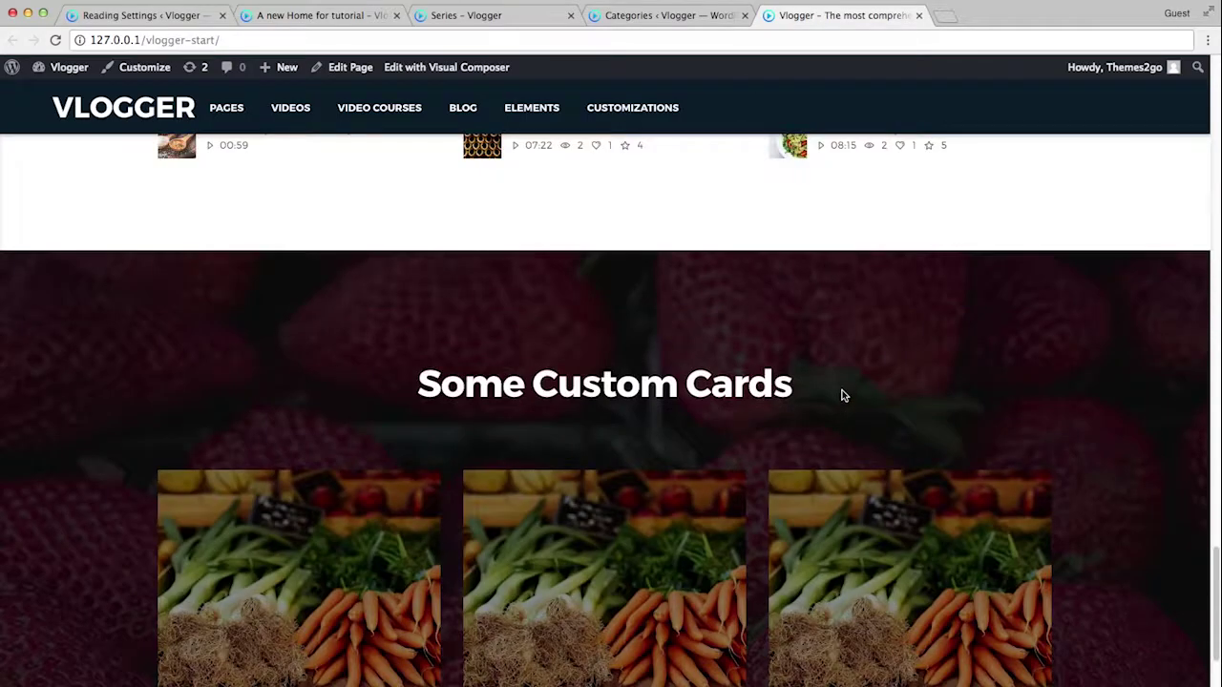